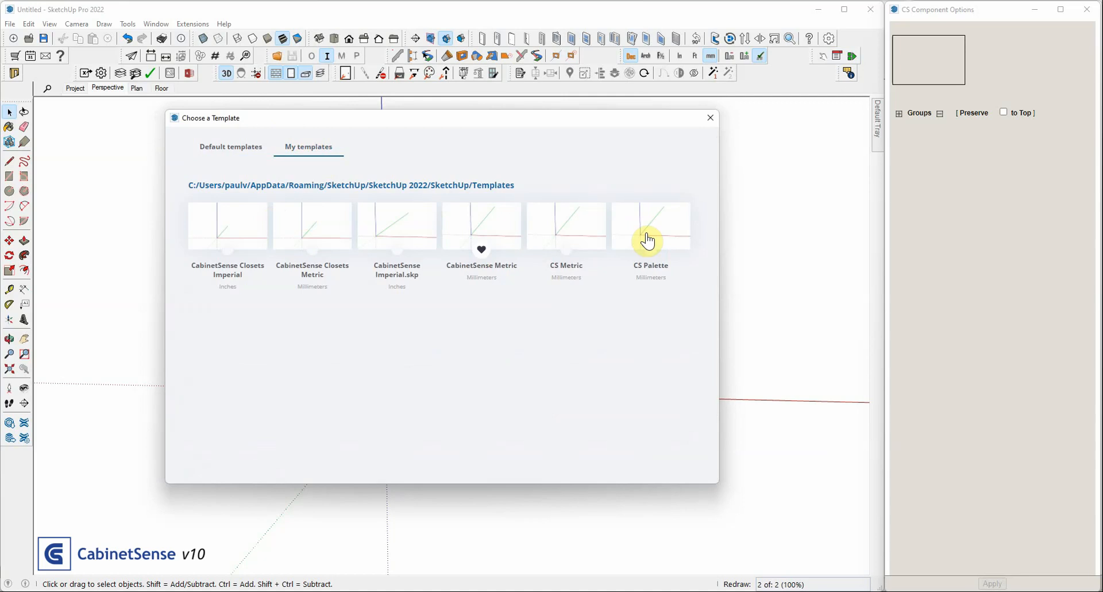
Start a new model from the CS Palette template, discarding the current one, and select the Project component in the Project scene
{"action": "left_click", "coordinate": [658, 227]}
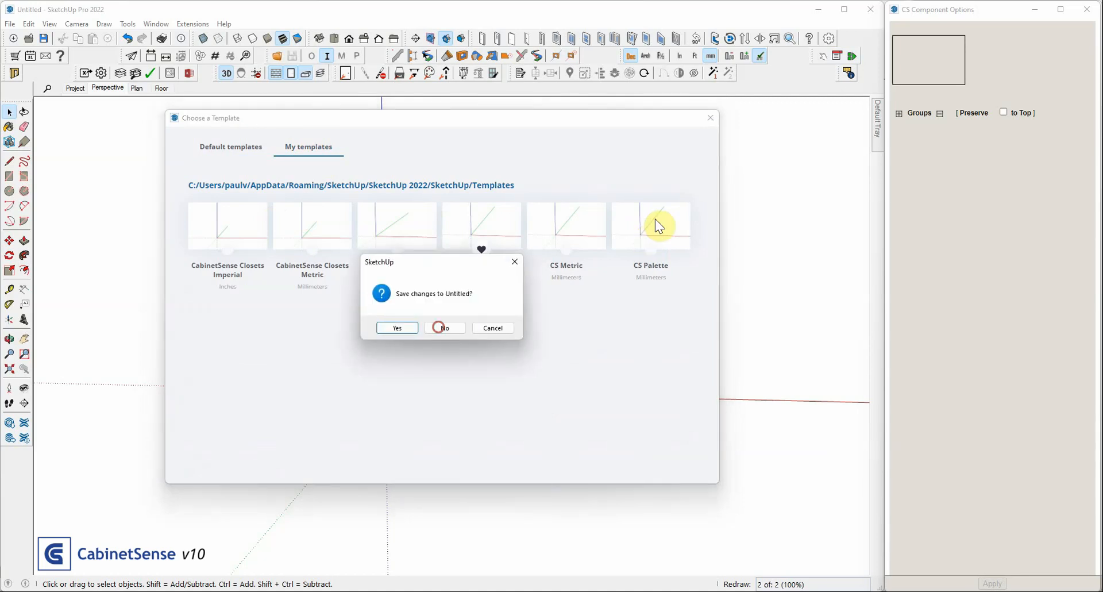
{"action": "left_click", "coordinate": [438, 328]}
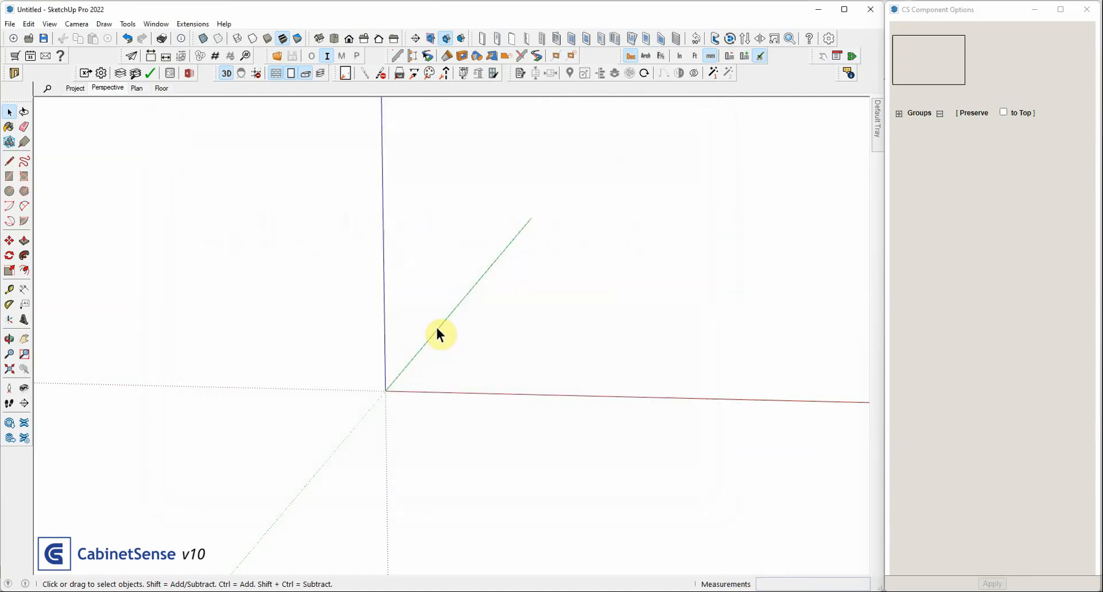
{"action": "left_click", "coordinate": [71, 93]}
{"action": "left_click", "coordinate": [155, 437]}
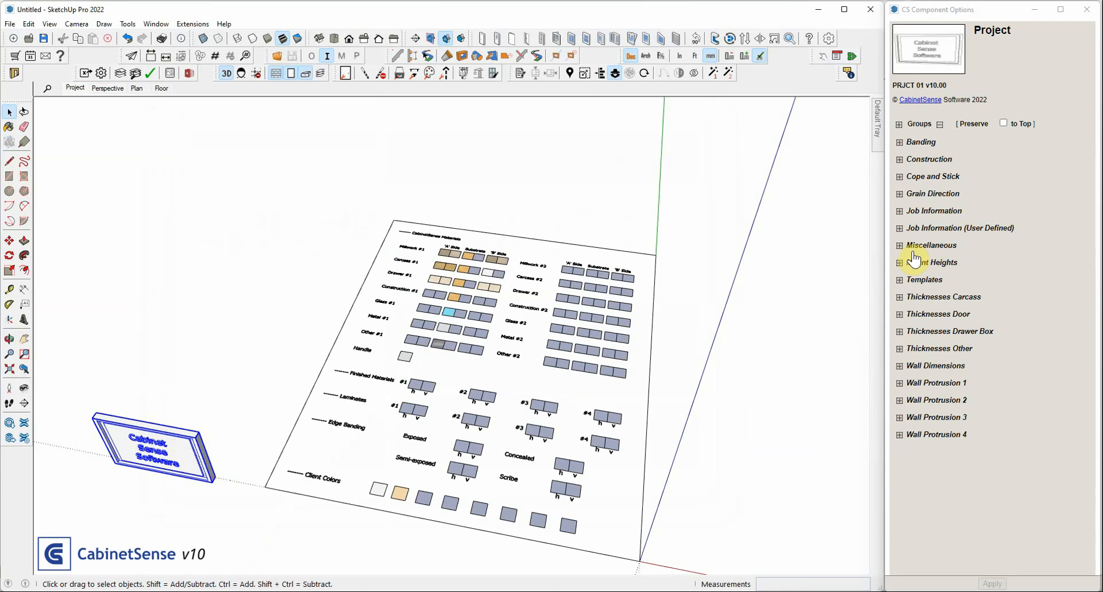
Set project thicknesses: carcass default 16 mm, door frame 19 mm, door panel 6 mm, drawer box default 12.7 mm and drawer bottom 6.35 mm
{"action": "left_click", "coordinate": [932, 297]}
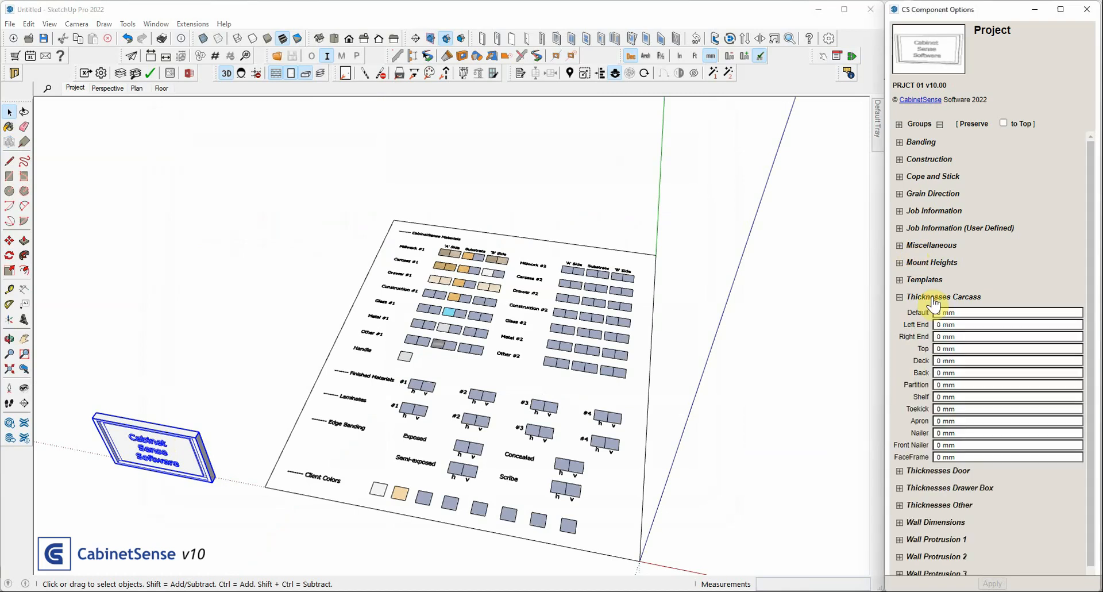
{"action": "scroll", "coordinate": [933, 305], "scroll_direction": "down", "scroll_amount": 1}
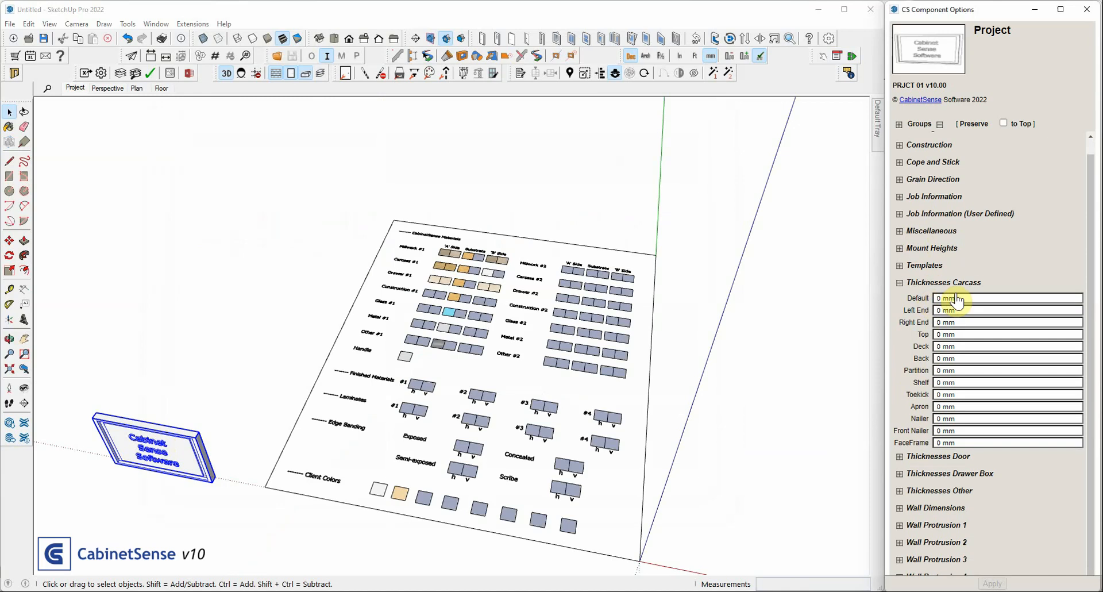
{"action": "left_click", "coordinate": [943, 298]}
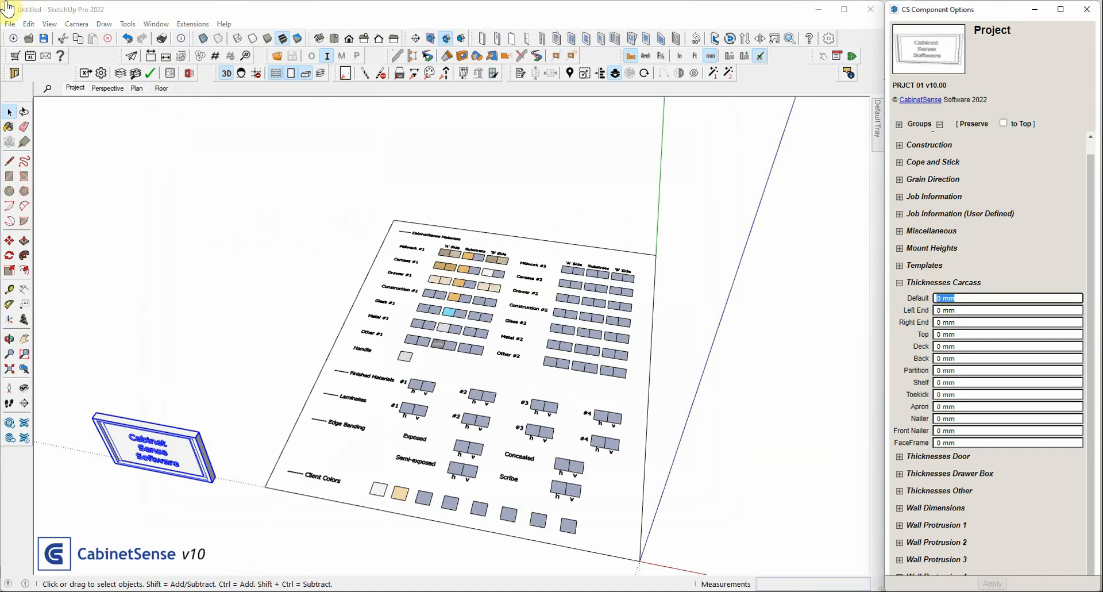
{"action": "type", "text": "16mm"}
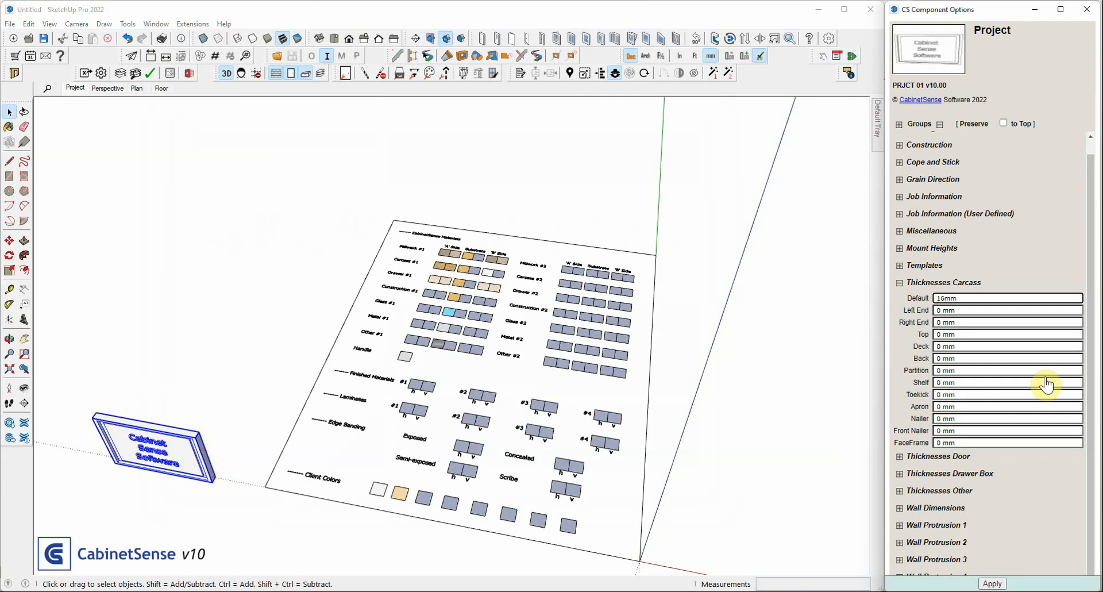
{"action": "left_click", "coordinate": [956, 457]}
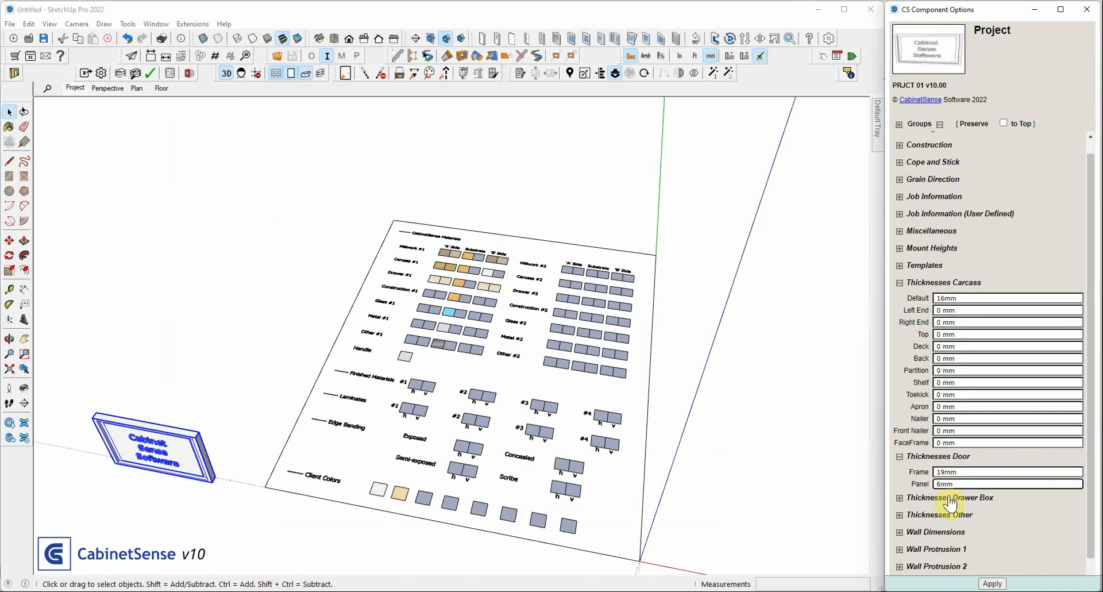
{"action": "left_click", "coordinate": [951, 497]}
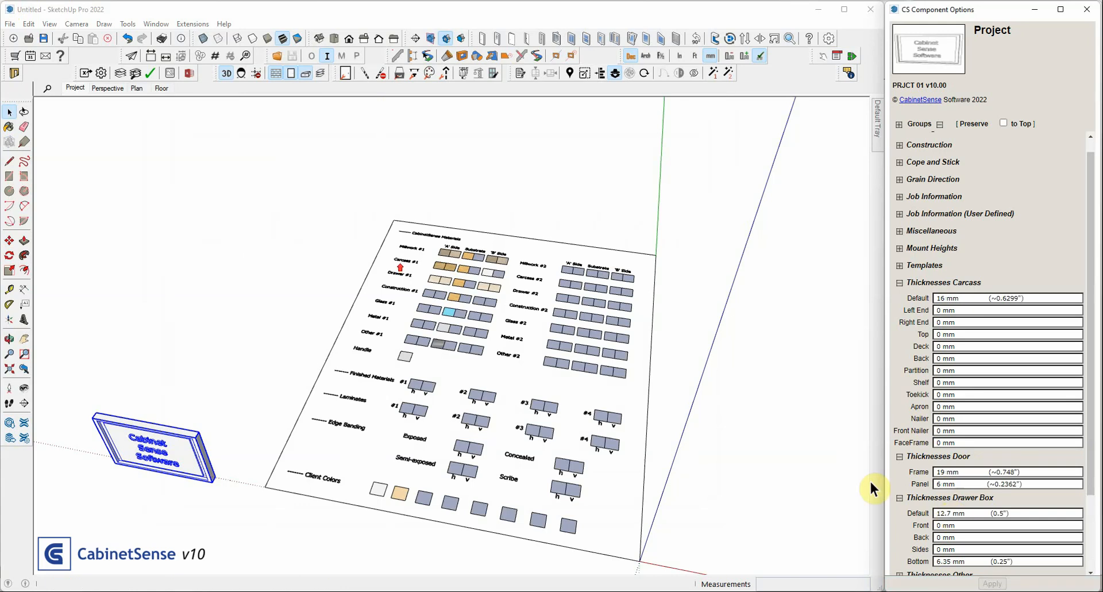
Go through the material palette's Millwork 1, Carcass 1 and Drawer 1 settings, and mark Drawer 1 as good one side
{"action": "left_click", "coordinate": [424, 254]}
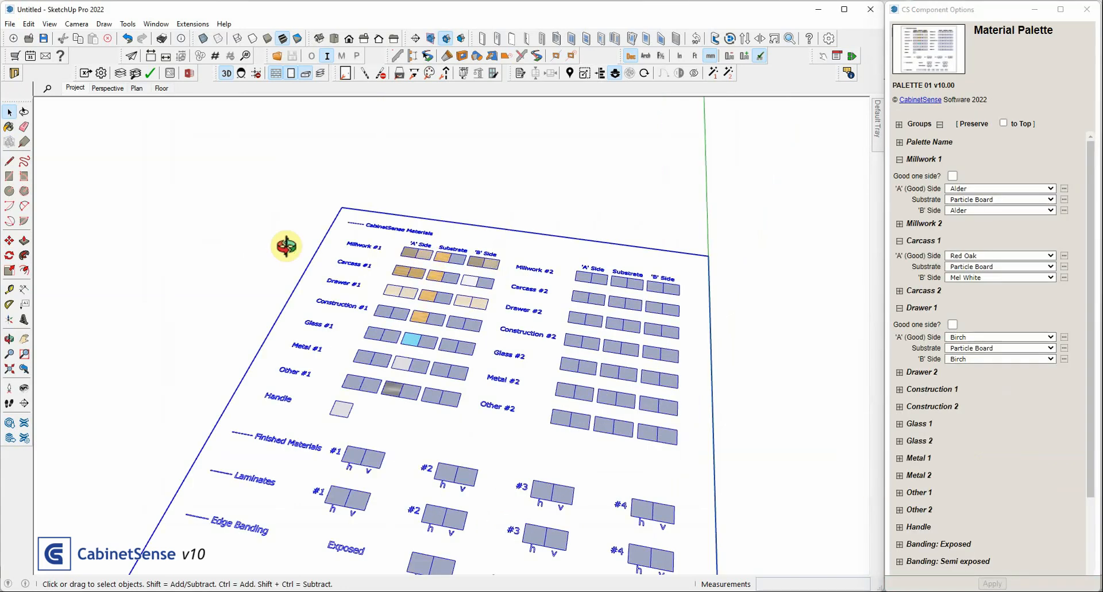
{"action": "middle_click_drag", "start_coordinate": [286, 246], "coordinate": [308, 475]}
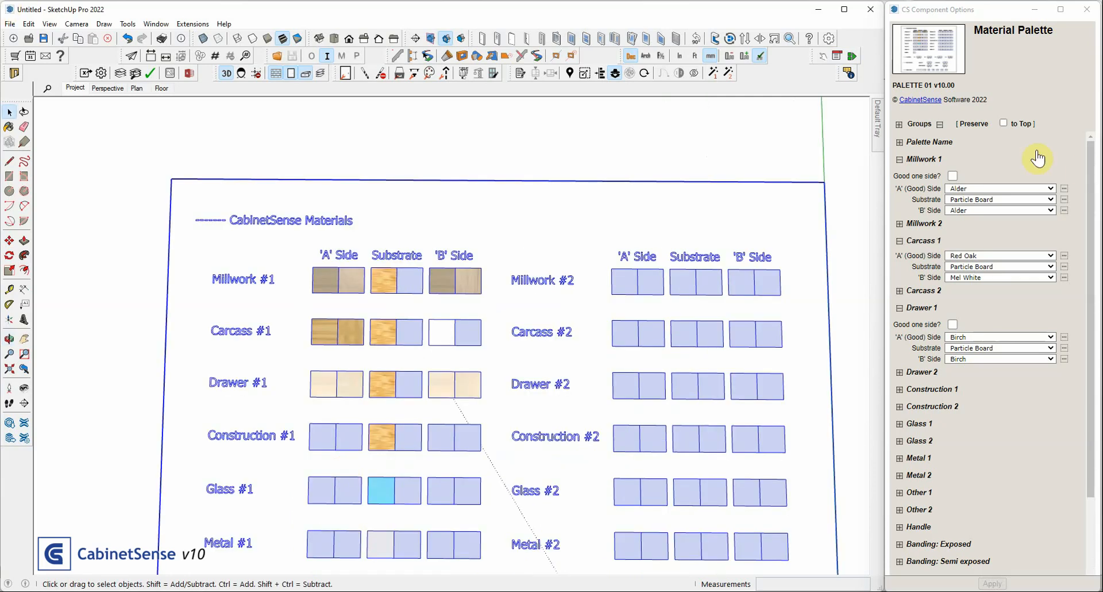
{"action": "left_click", "coordinate": [939, 125]}
{"action": "left_click", "coordinate": [933, 156]}
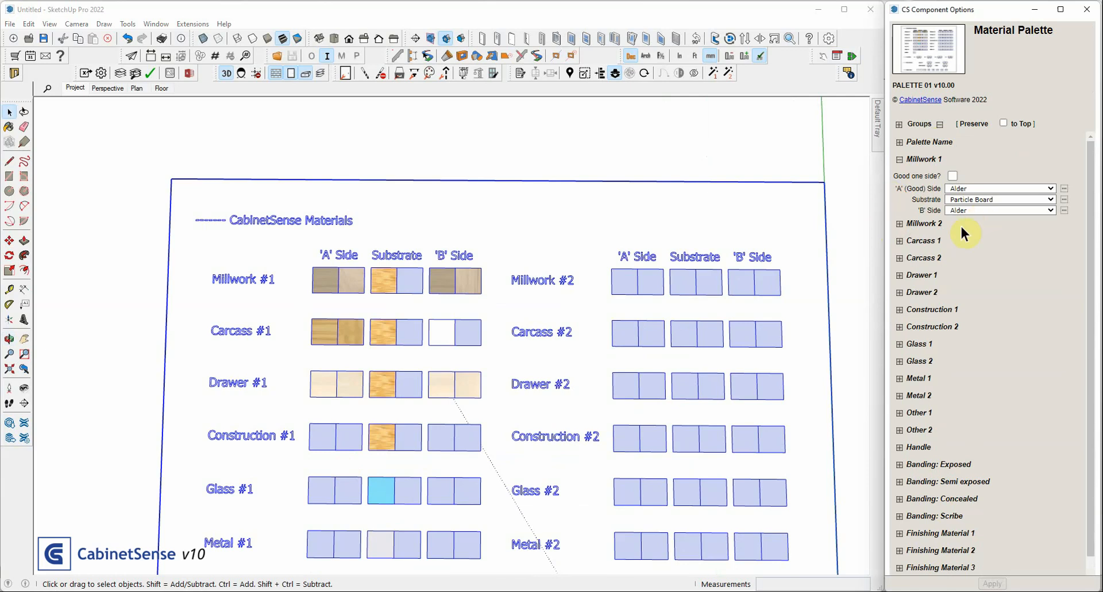
{"action": "left_click", "coordinate": [900, 241]}
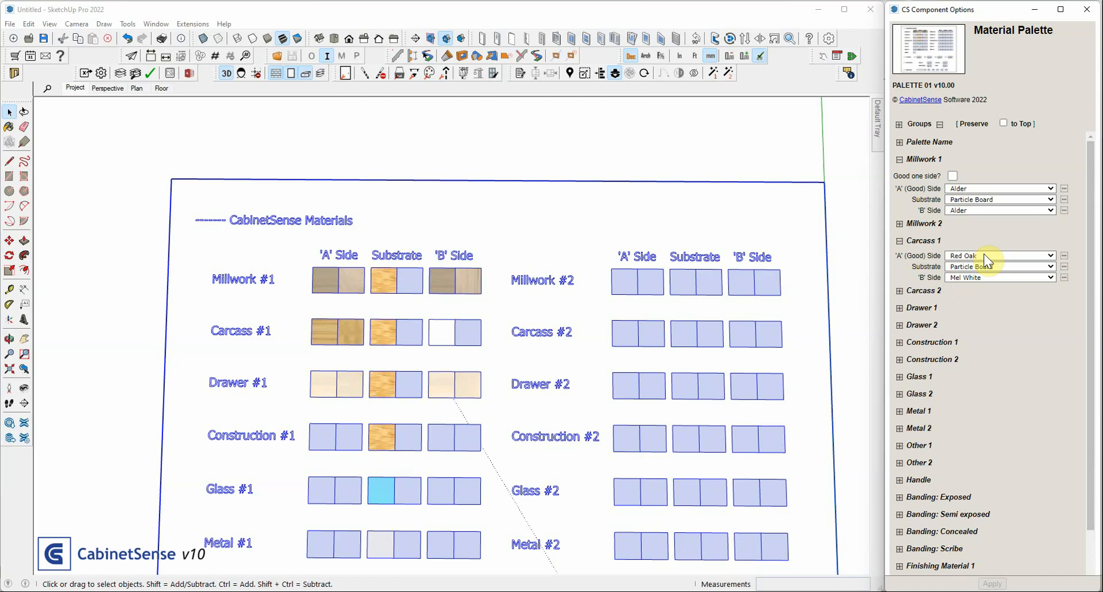
{"action": "left_click", "coordinate": [922, 307]}
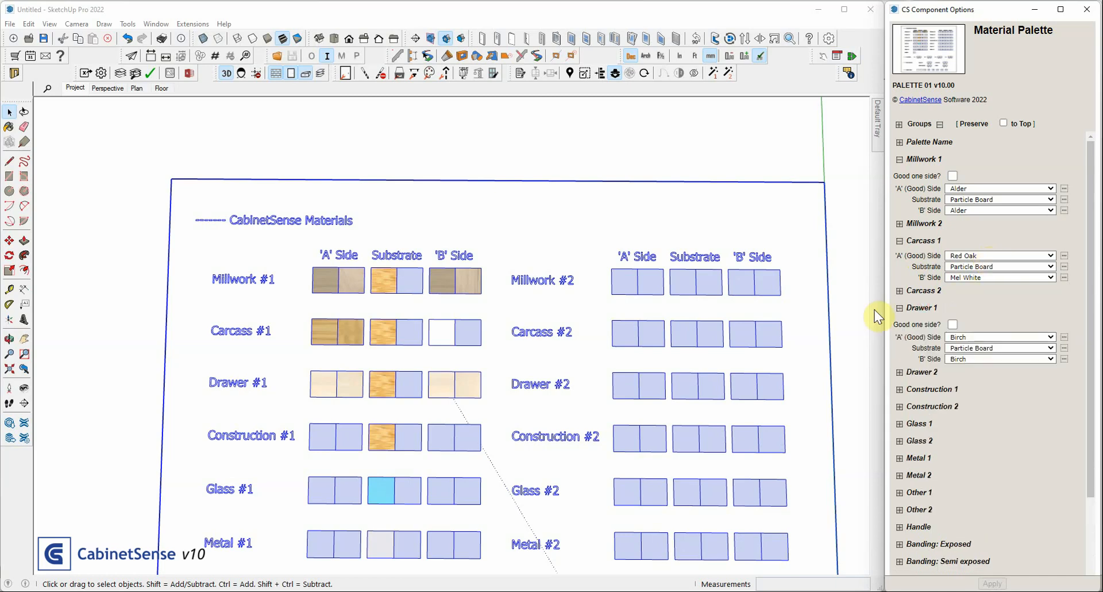
{"action": "left_click", "coordinate": [965, 360]}
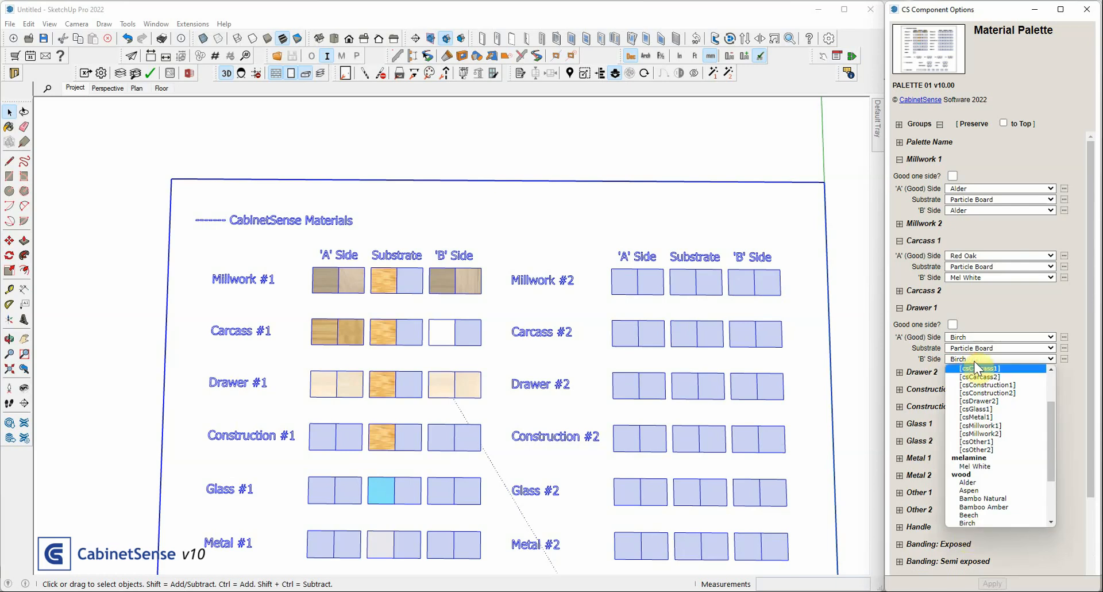
{"action": "left_click", "coordinate": [954, 323]}
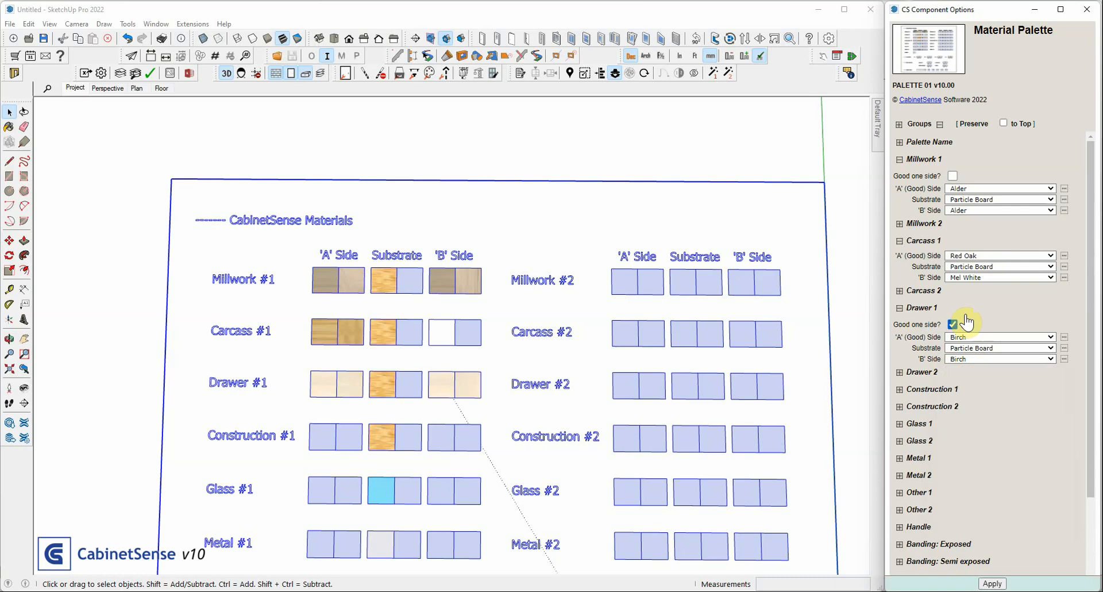
{"action": "left_click", "coordinate": [993, 582]}
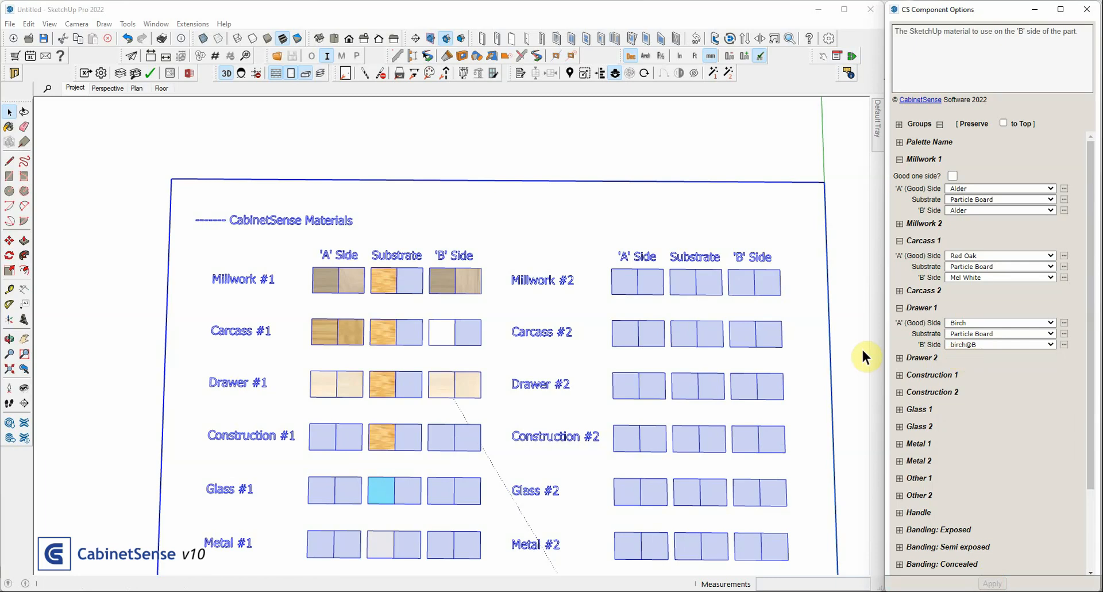
Insert a Base cabinet into the model beside the material palette, near the red axis
{"action": "scroll", "coordinate": [243, 180], "scroll_direction": "down", "scroll_amount": 3}
{"action": "scroll", "coordinate": [196, 191], "scroll_direction": "down", "scroll_amount": 2}
{"action": "middle_click_drag", "start_coordinate": [566, 431], "coordinate": [528, 247]}
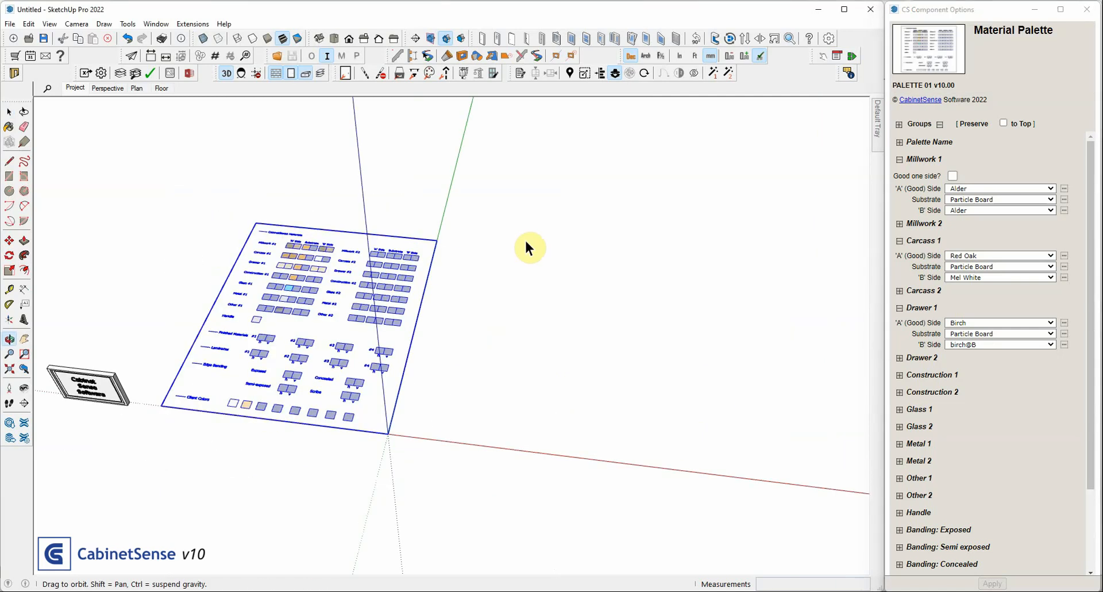
{"action": "left_click", "coordinate": [3, 4]}
{"action": "left_click", "coordinate": [498, 442]}
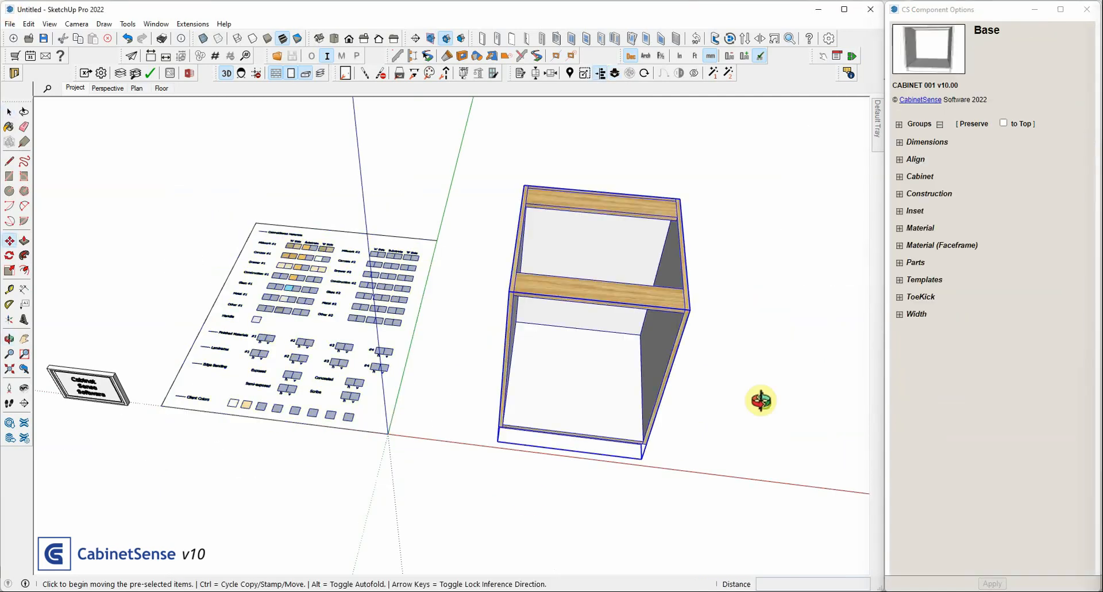
Set the Base cabinet's material face to Good Side In, keeping the Carcass1 material
{"action": "middle_click_drag", "start_coordinate": [761, 400], "coordinate": [546, 249]}
{"action": "left_click", "coordinate": [923, 230]}
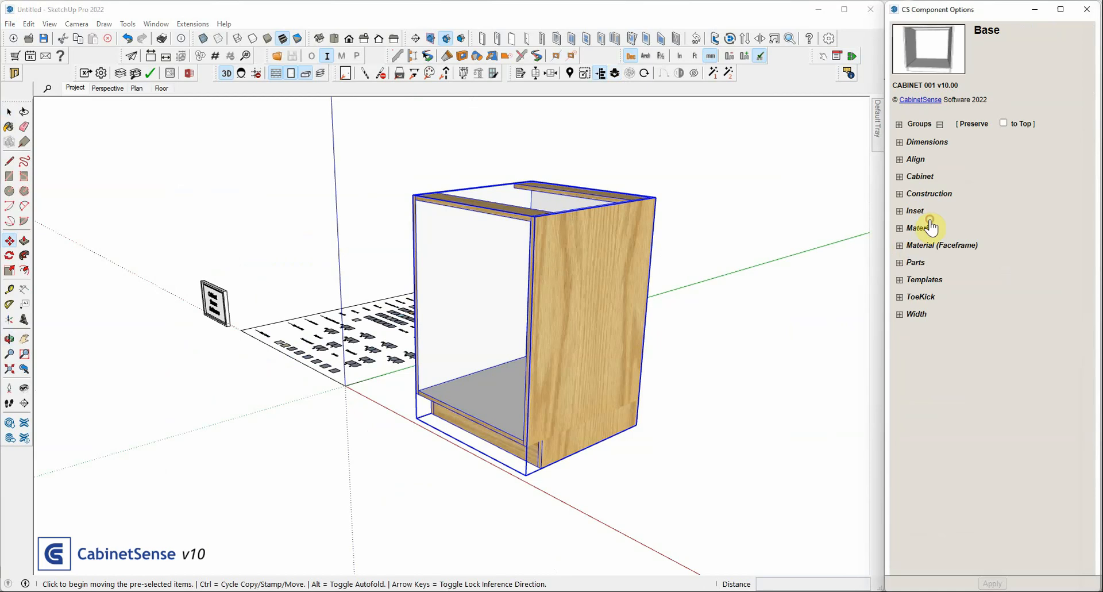
{"action": "left_click", "coordinate": [930, 228]}
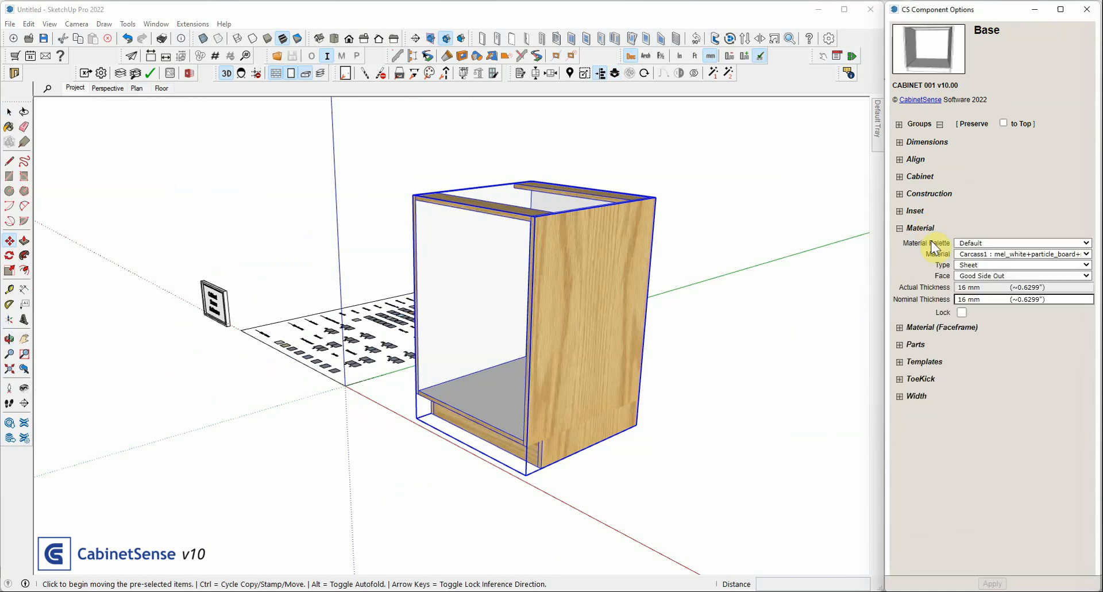
{"action": "left_click", "coordinate": [1014, 254]}
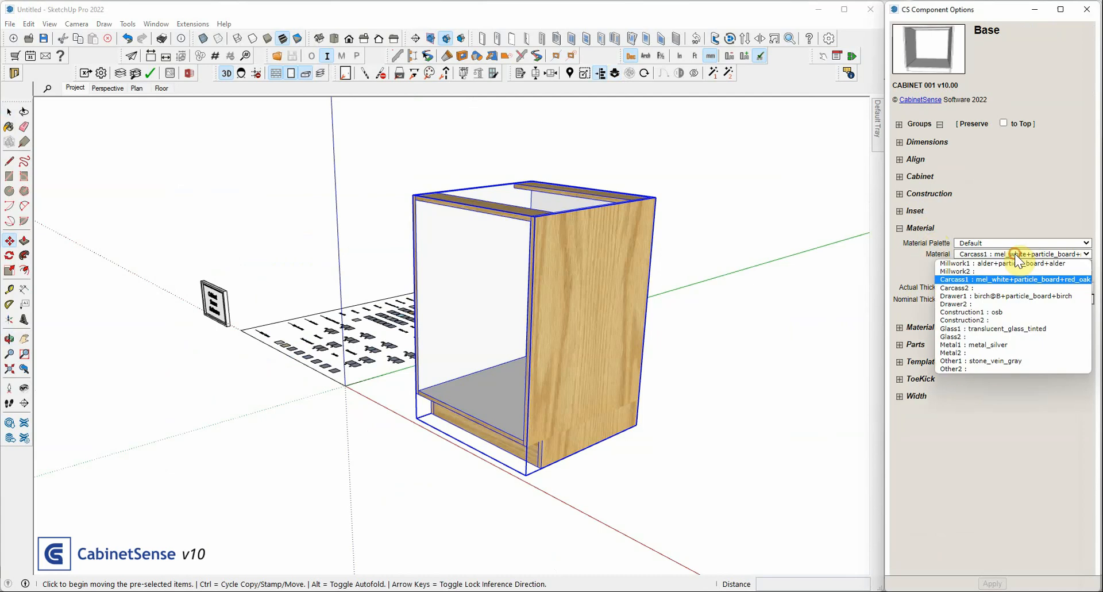
{"action": "left_click", "coordinate": [1016, 254]}
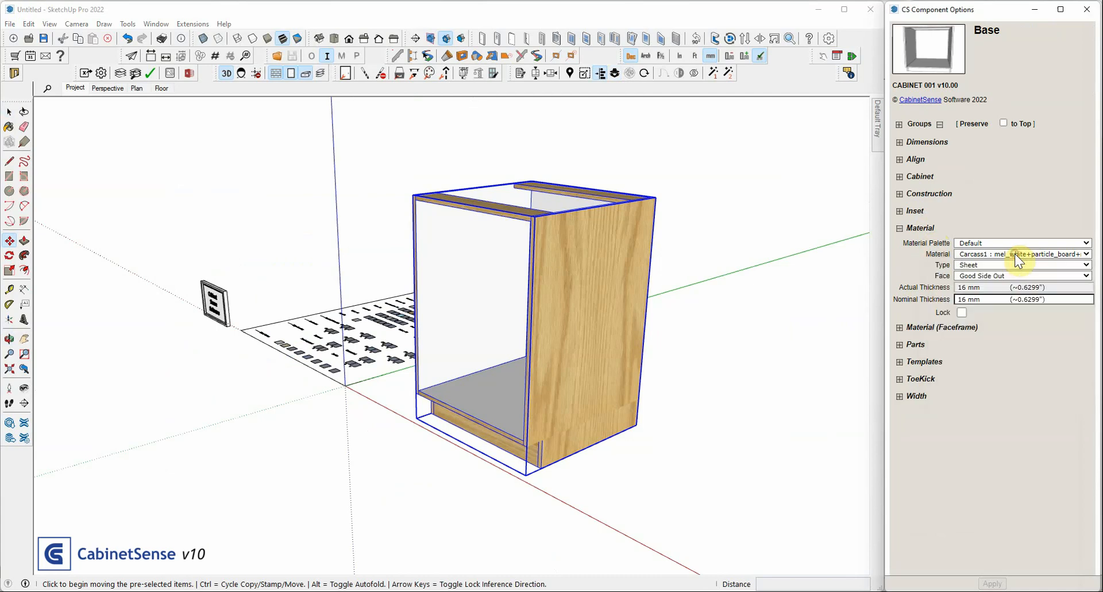
{"action": "left_click", "coordinate": [1000, 276]}
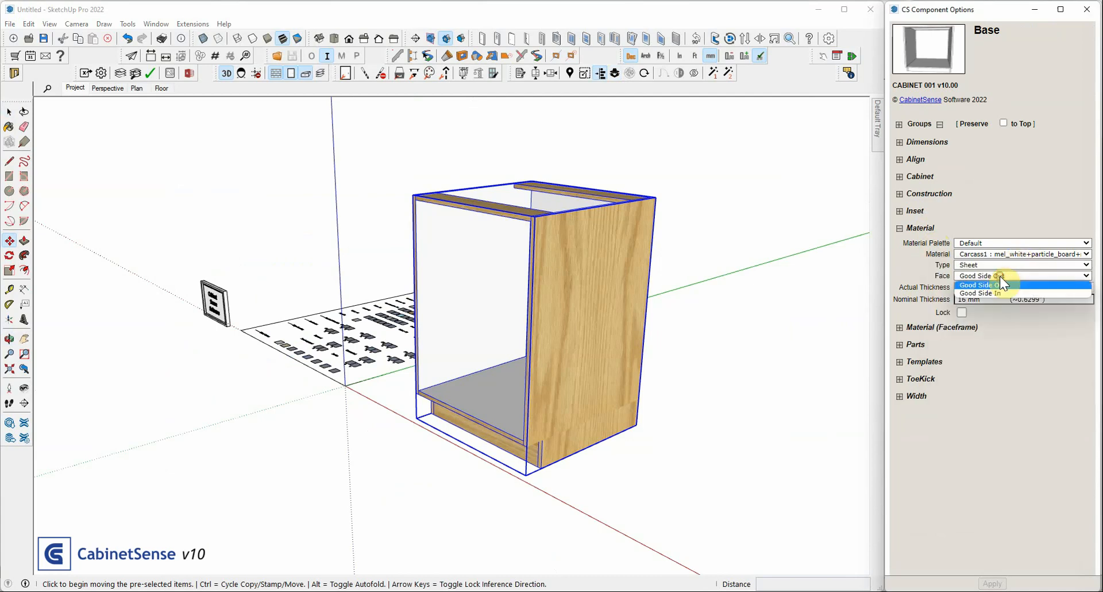
{"action": "left_click", "coordinate": [999, 292]}
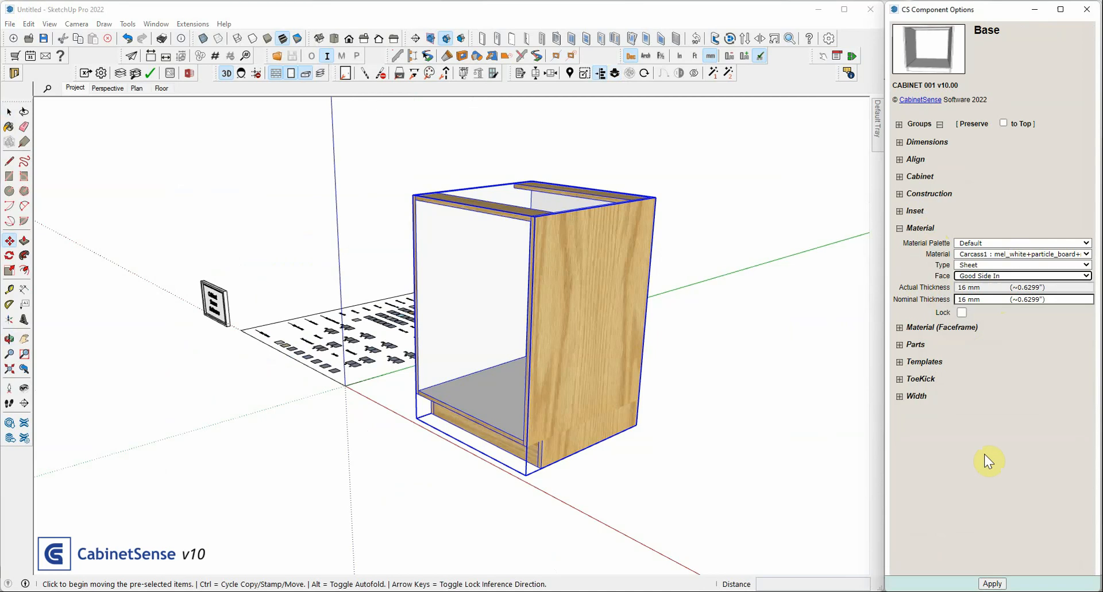
{"action": "left_click", "coordinate": [992, 583]}
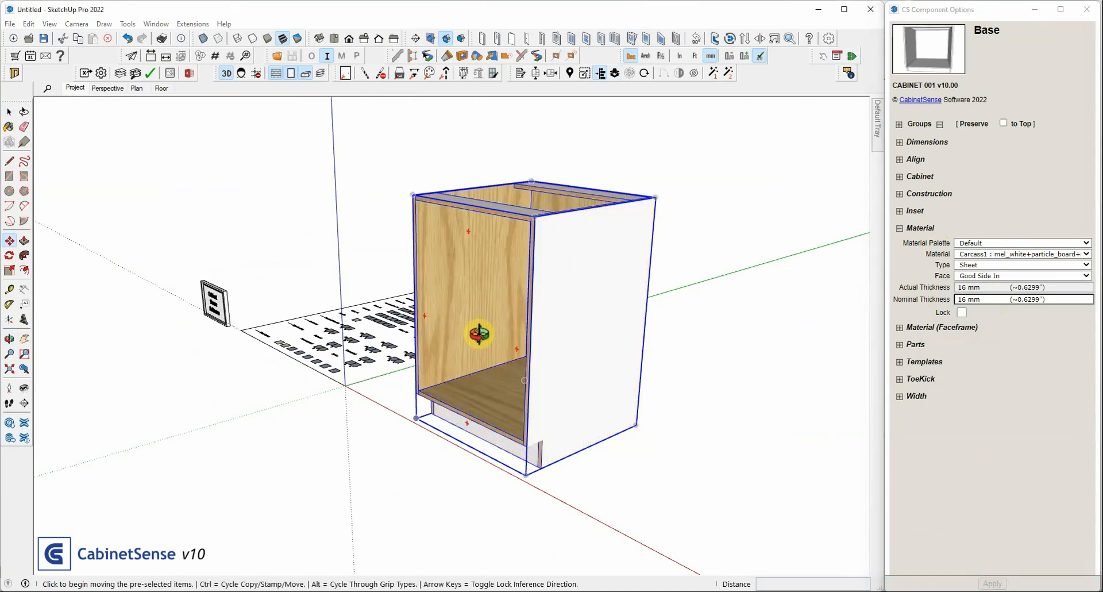
Override the material face of the cabinet's toe kick board alone with Good Side Out
{"action": "middle_click_drag", "start_coordinate": [479, 333], "coordinate": [480, 335]}
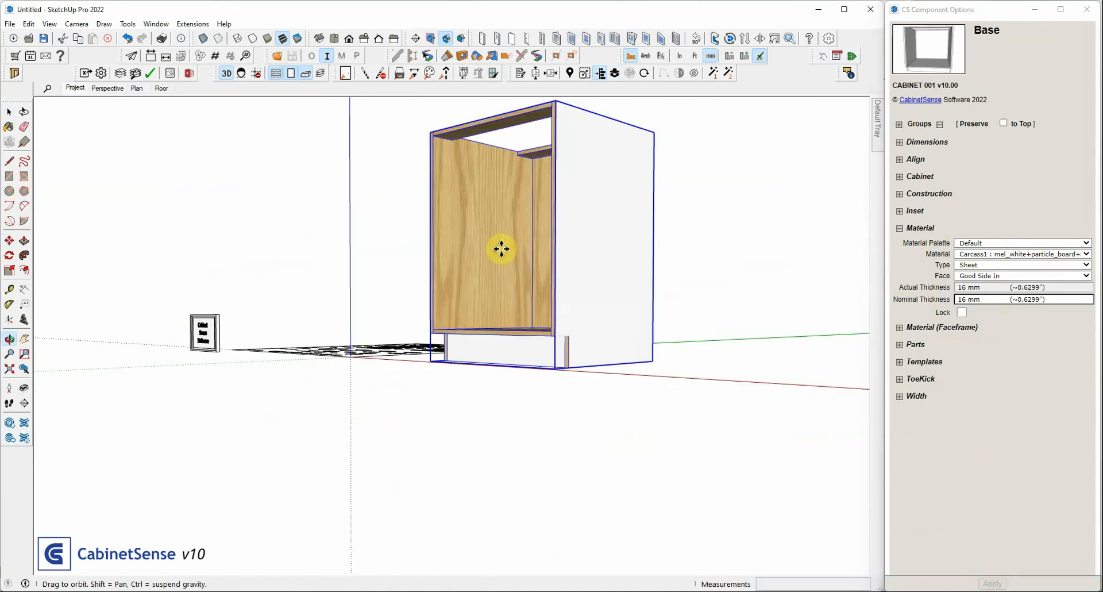
{"action": "key", "text": "m"}
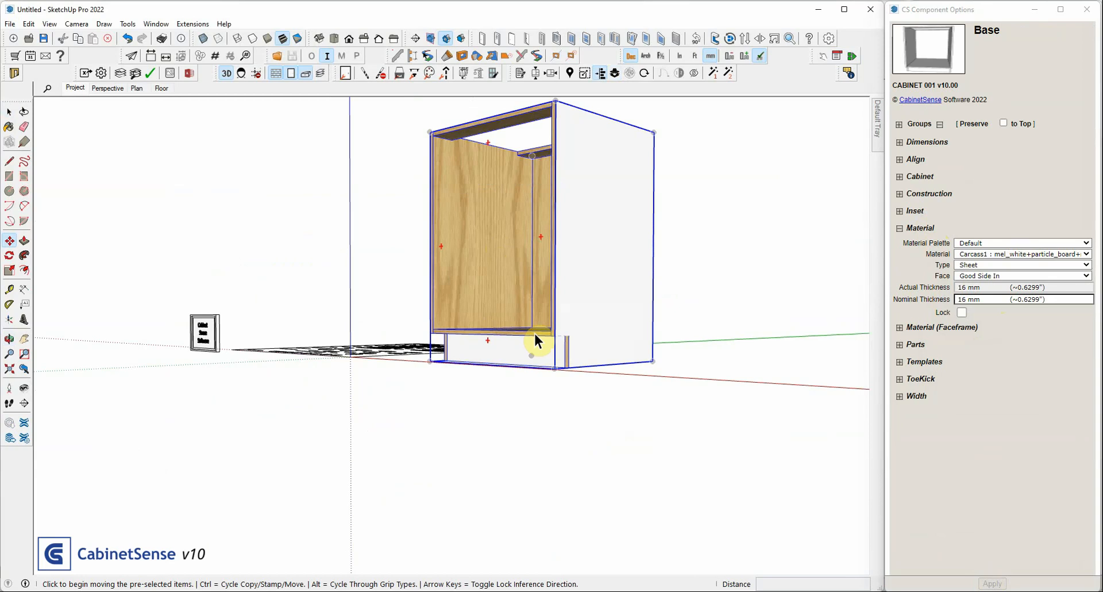
{"action": "key", "text": "space"}
{"action": "double_click", "coordinate": [532, 343]}
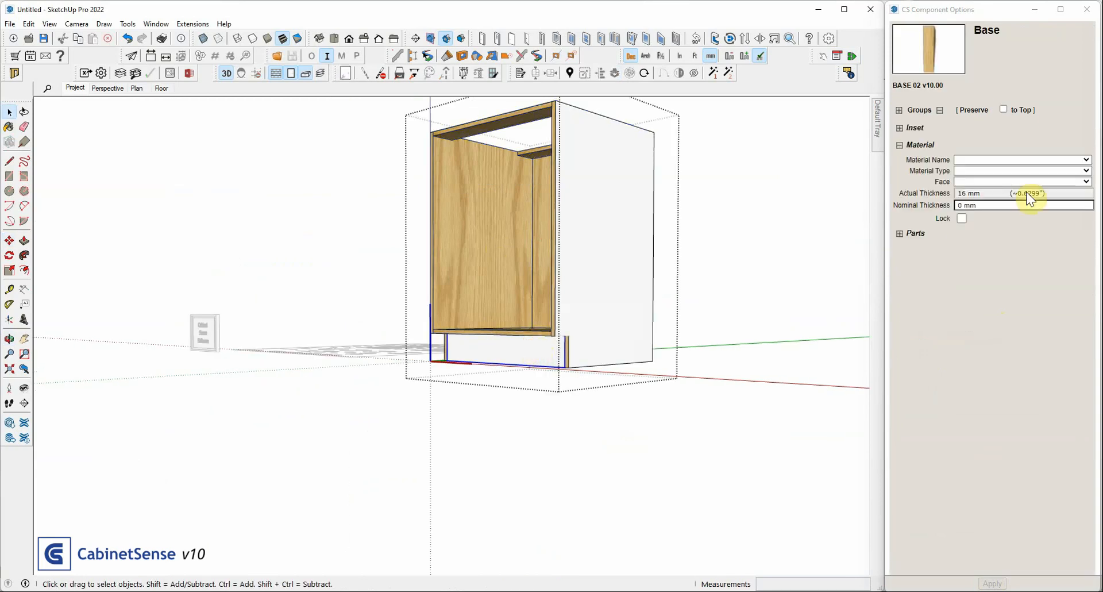
{"action": "left_click", "coordinate": [976, 182]}
{"action": "left_click", "coordinate": [980, 199]}
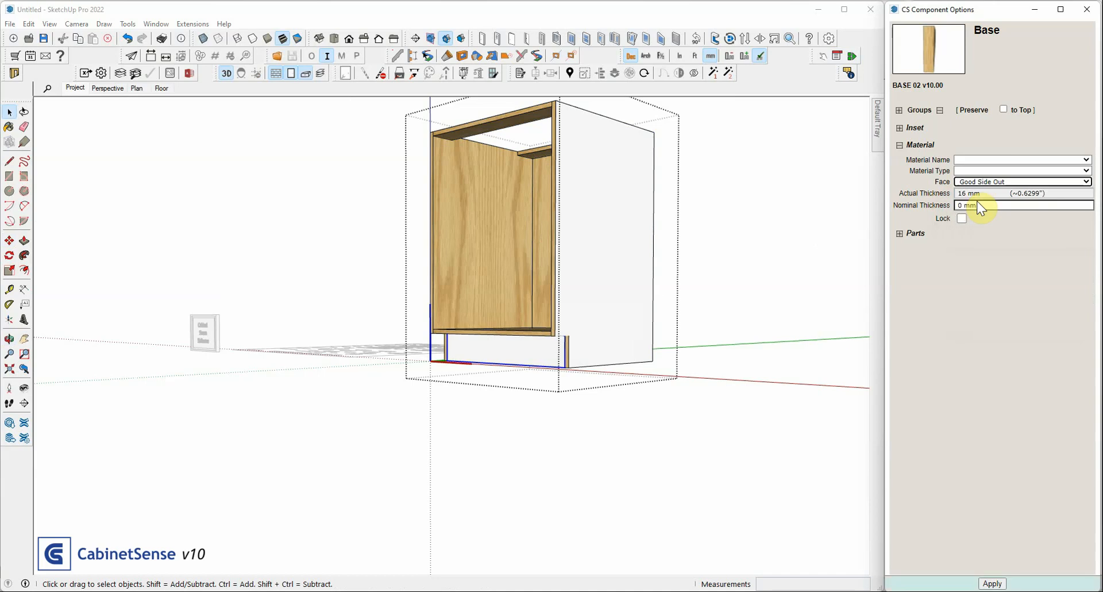
{"action": "left_click", "coordinate": [992, 583]}
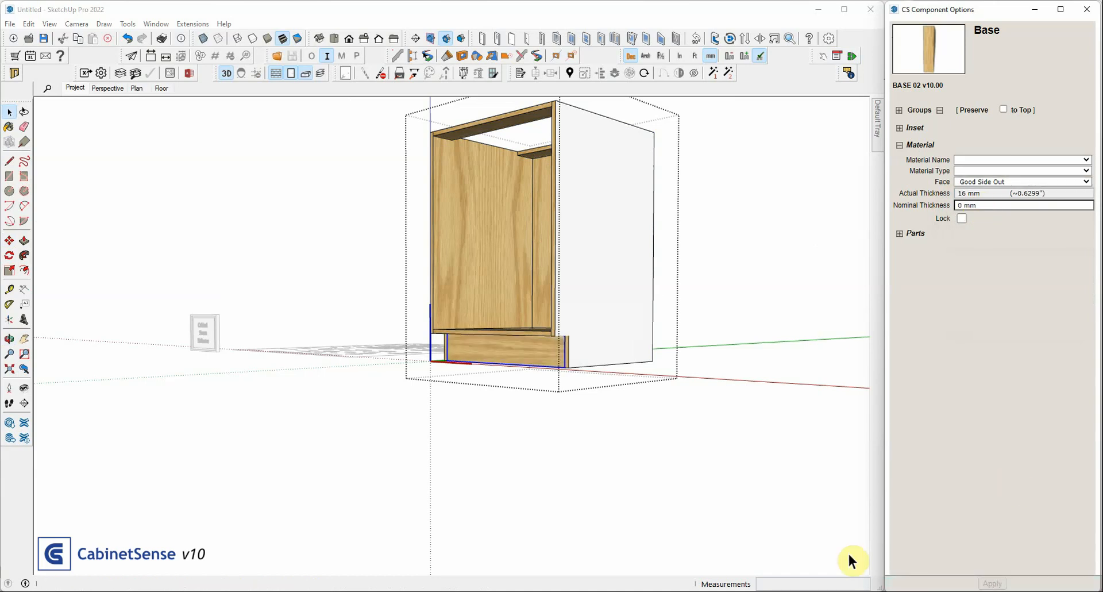
{"action": "left_click", "coordinate": [585, 456]}
Compare the material face setting of the whole Base cabinet with that of its toe kick board
{"action": "left_click", "coordinate": [523, 257]}
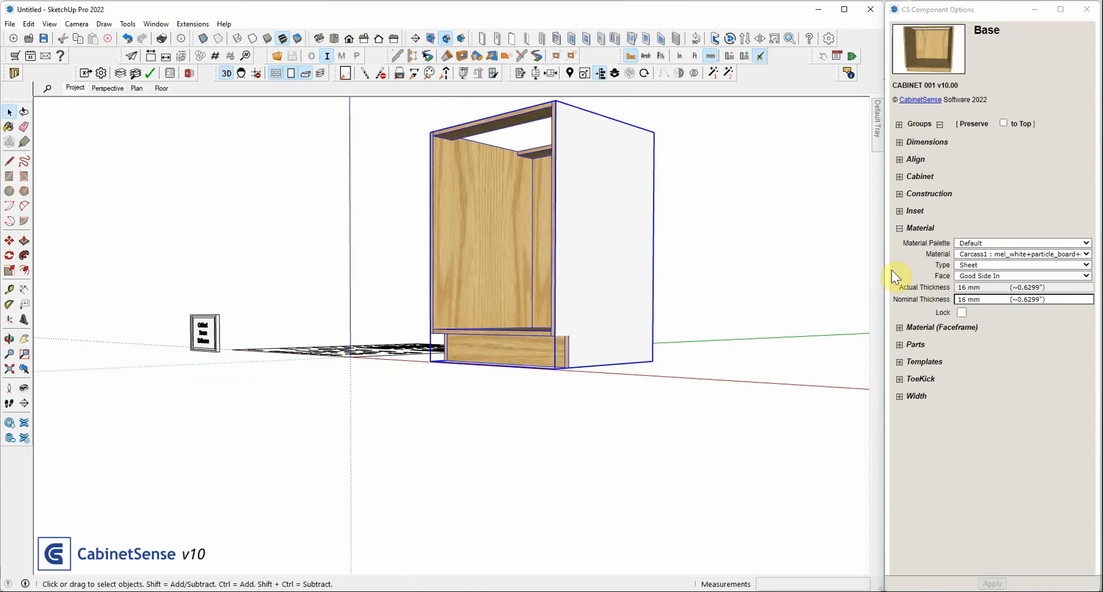
{"action": "double_click", "coordinate": [531, 349]}
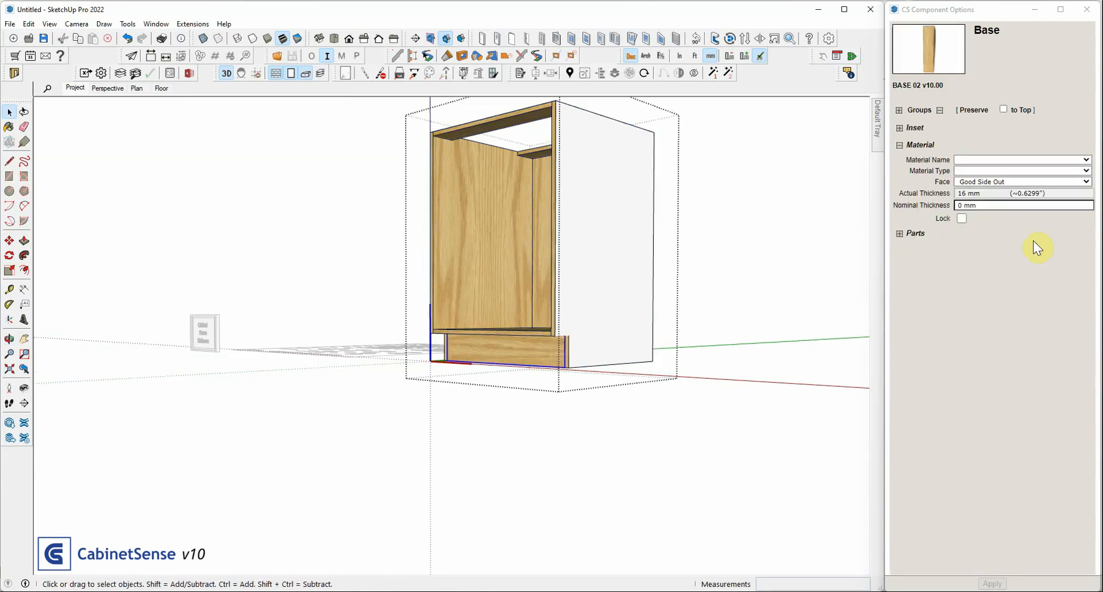
{"action": "left_click", "coordinate": [760, 270]}
{"action": "middle_click_drag", "start_coordinate": [498, 417], "coordinate": [553, 450]}
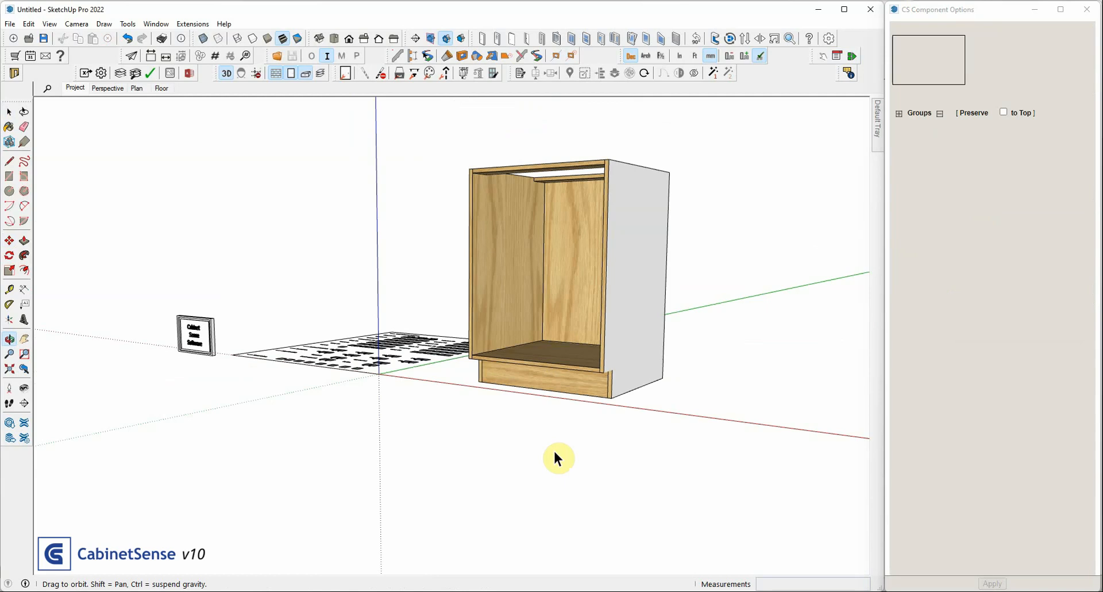
{"action": "left_click", "coordinate": [561, 224]}
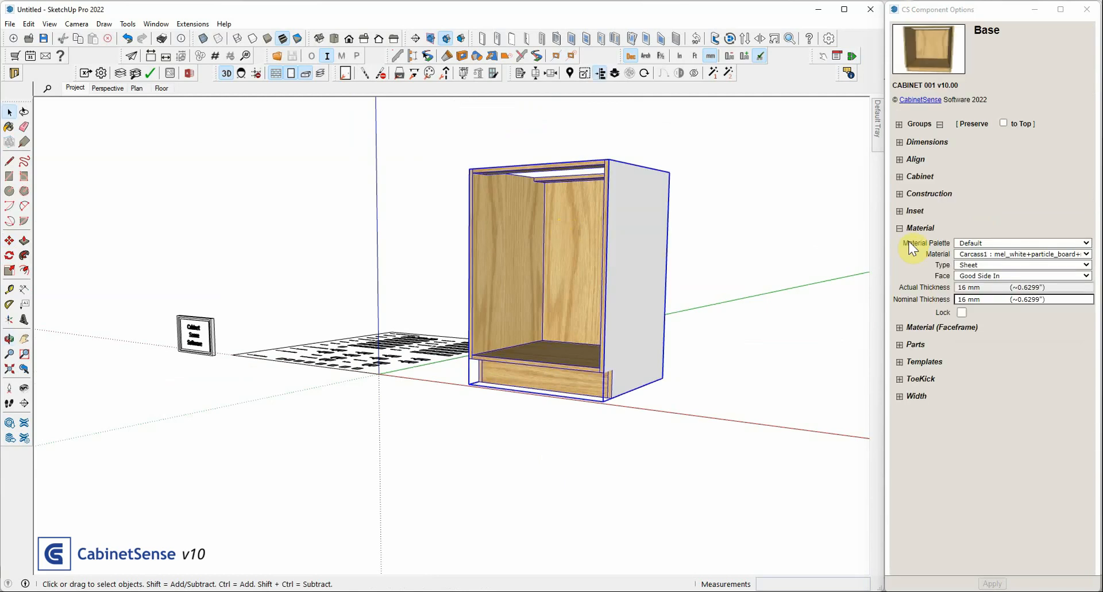
Change the Base cabinet's material to Drawer1 (birch@B+particle_board+birch) and inspect the veneer on its outer and inner faces
{"action": "left_click", "coordinate": [999, 257]}
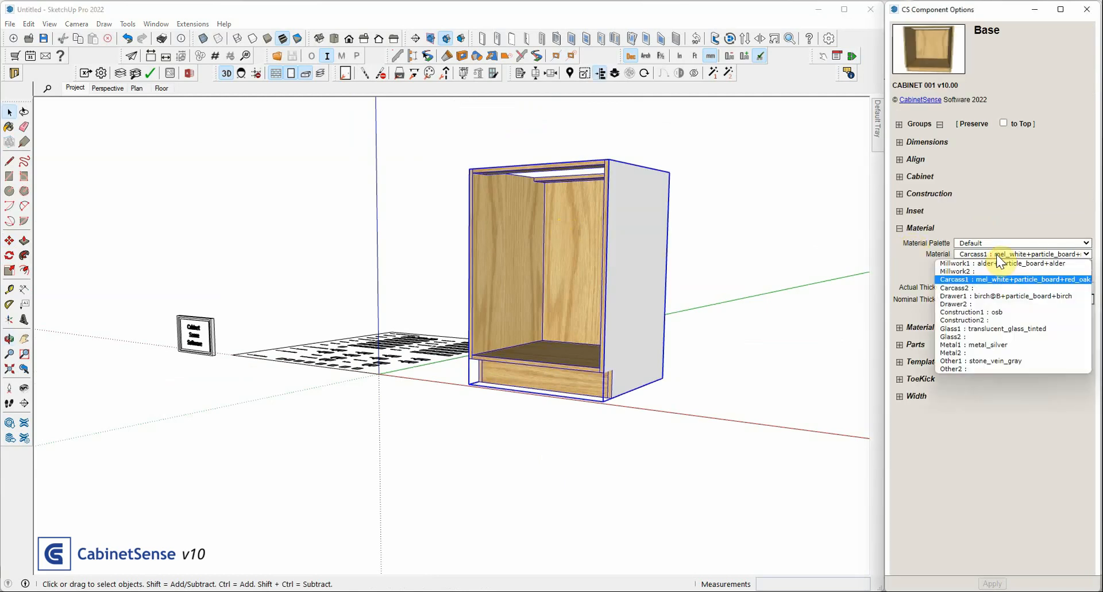
{"action": "left_click", "coordinate": [987, 295]}
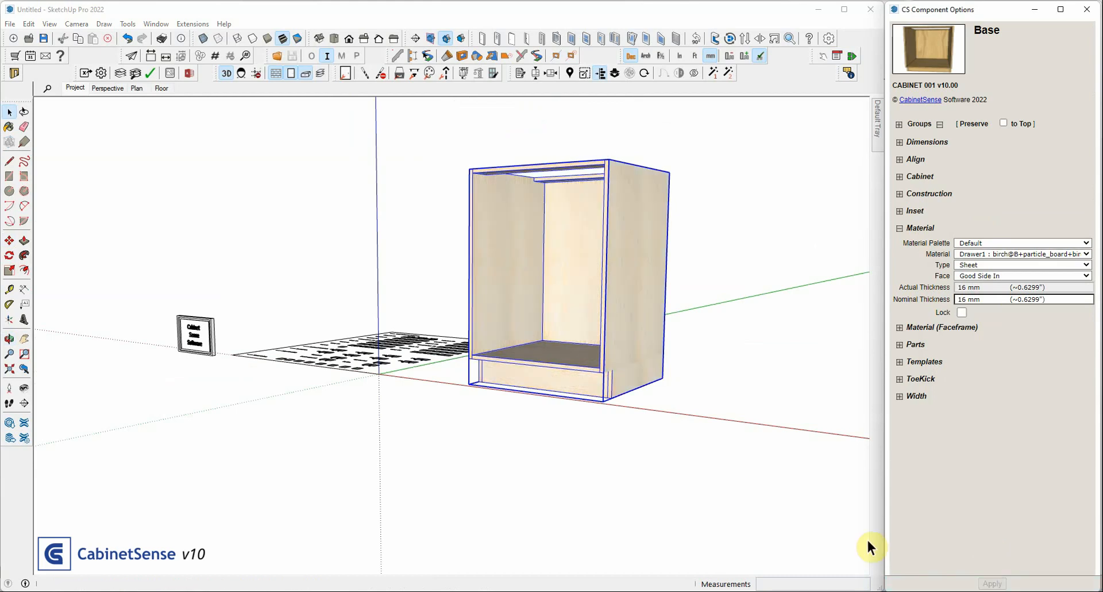
{"action": "scroll", "coordinate": [655, 293], "scroll_direction": "up", "scroll_amount": 4}
{"action": "middle_click_drag", "start_coordinate": [639, 296], "coordinate": [355, 317]}
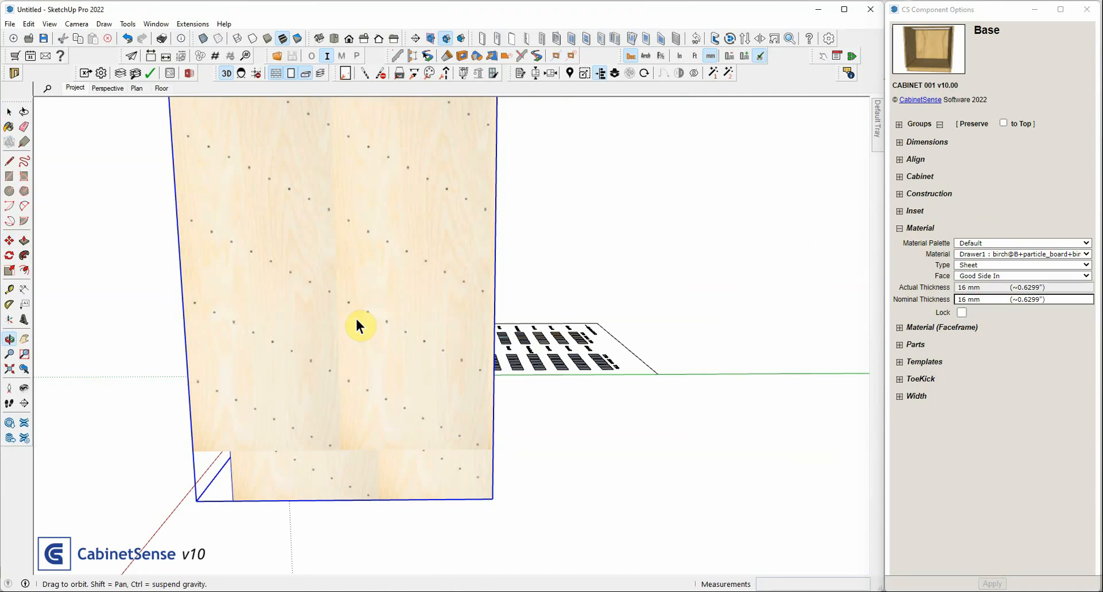
{"action": "scroll", "coordinate": [357, 320], "scroll_direction": "down", "scroll_amount": 3}
{"action": "middle_click_drag", "start_coordinate": [263, 280], "coordinate": [559, 289]}
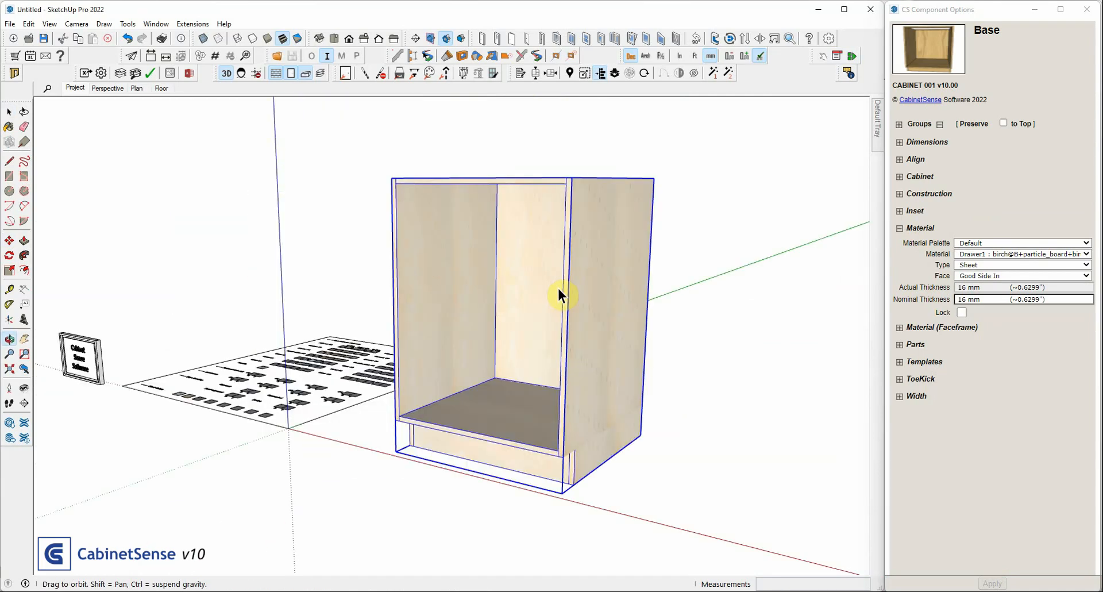
{"action": "scroll", "coordinate": [558, 286], "scroll_direction": "up", "scroll_amount": 5}
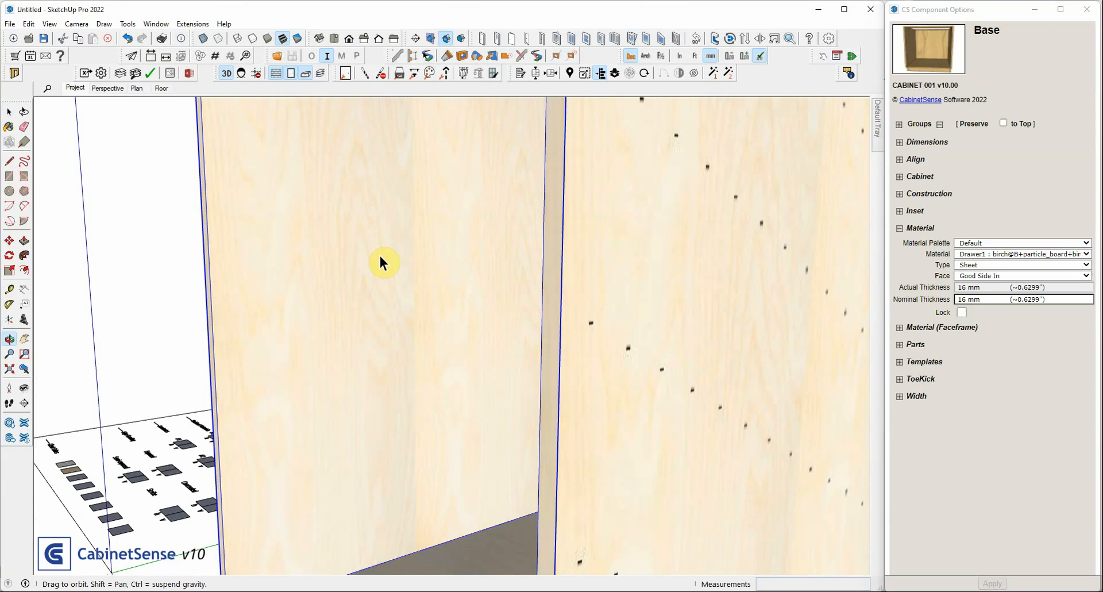
{"action": "scroll", "coordinate": [338, 279], "scroll_direction": "down", "scroll_amount": 5}
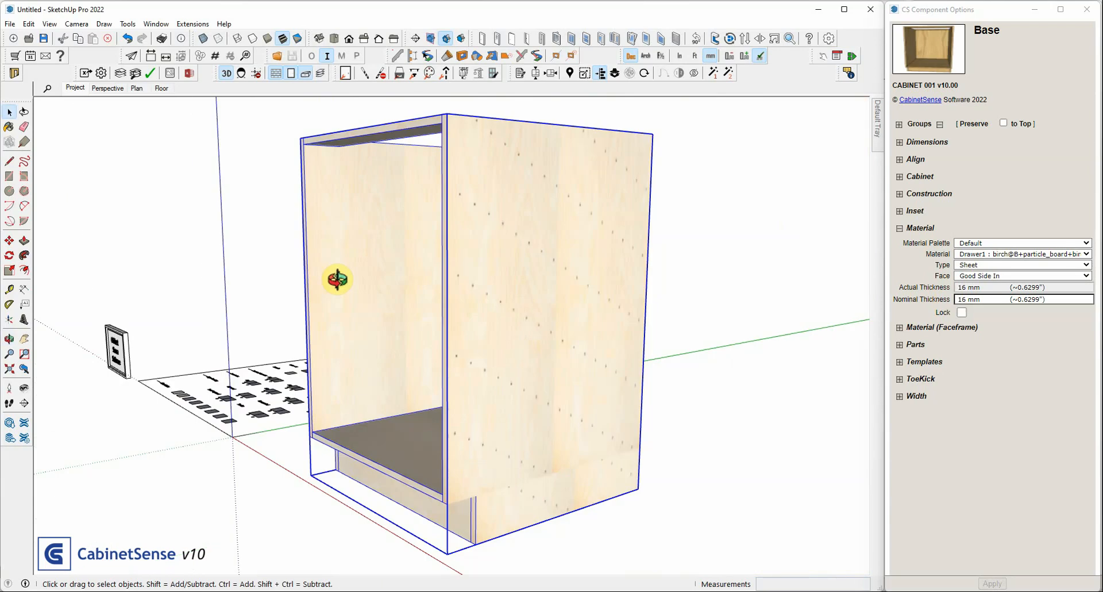
Override the material face of the cabinet's Right End panel alone with Good Side Out
{"action": "middle_click_drag", "start_coordinate": [337, 279], "coordinate": [385, 271]}
{"action": "double_click", "coordinate": [614, 242]}
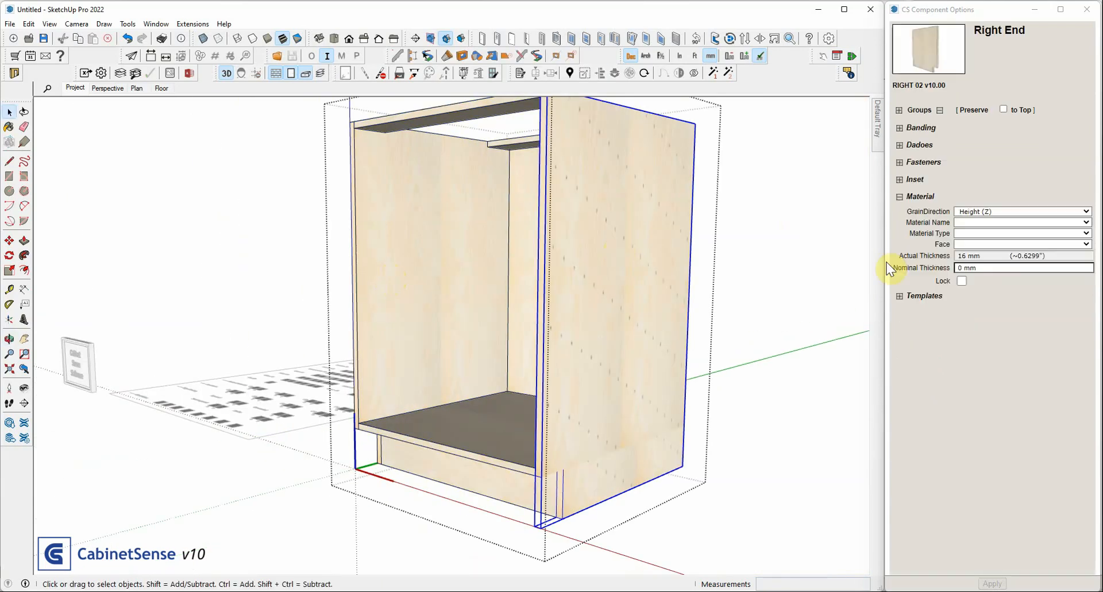
{"action": "mouse_move", "coordinate": [887, 262]}
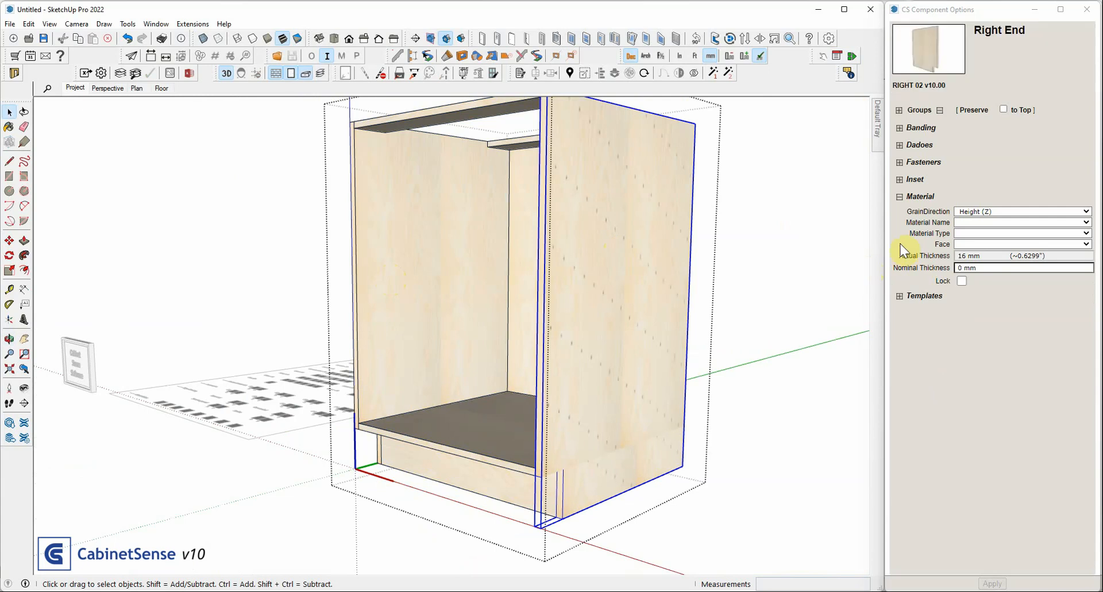
{"action": "left_click", "coordinate": [966, 244]}
{"action": "left_click", "coordinate": [969, 261]}
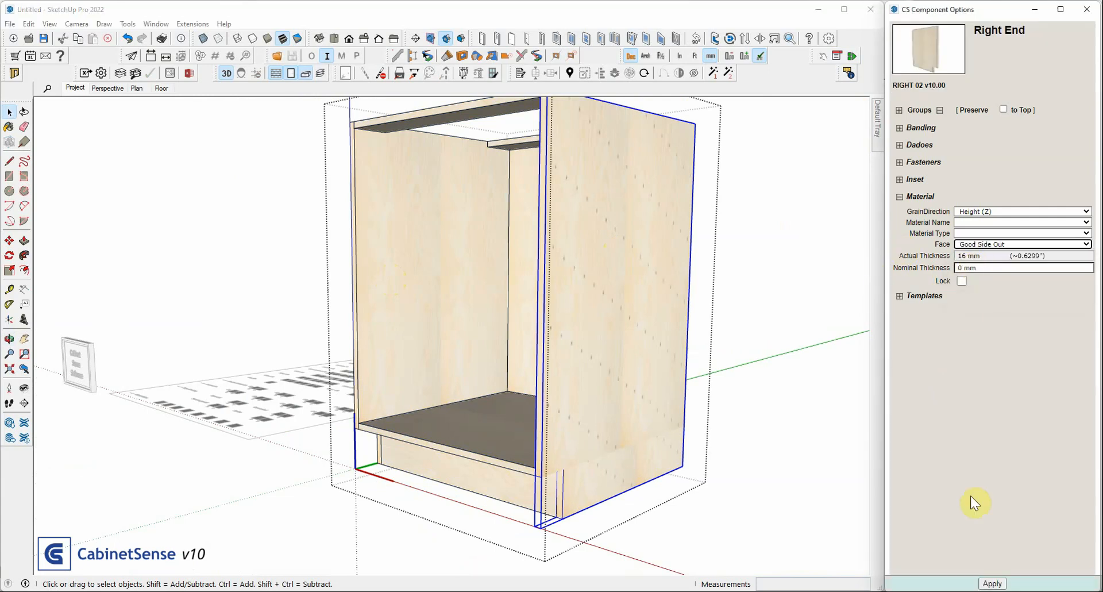
{"action": "key", "text": "Return"}
Insert an adjustable shelf into the opening of the Base cabinet and leave the cabinet's editing context
{"action": "middle_click_drag", "start_coordinate": [492, 292], "coordinate": [800, 321]}
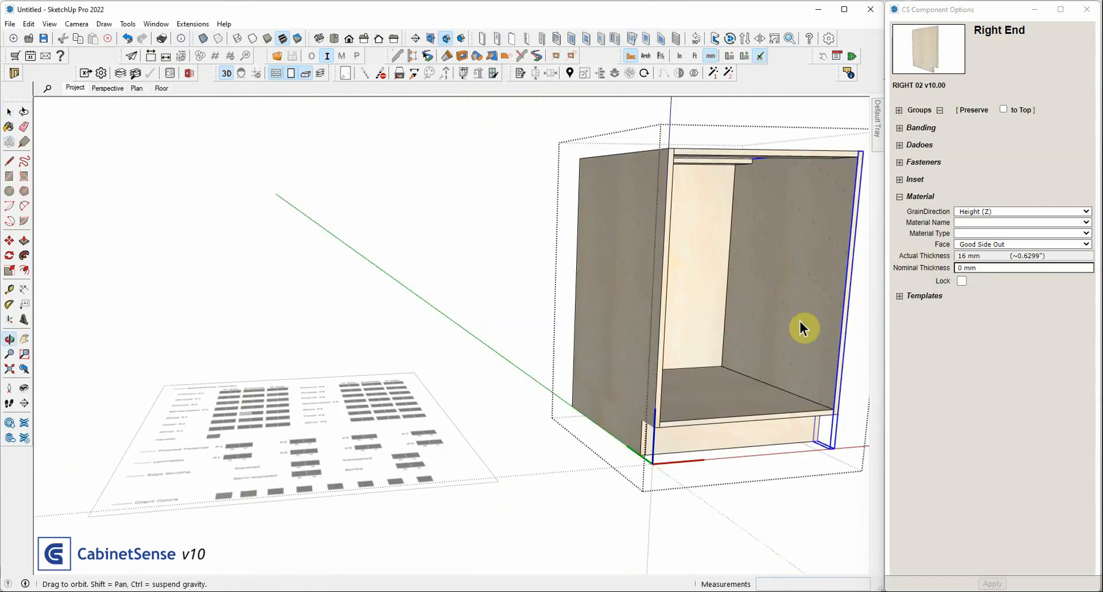
{"action": "scroll", "coordinate": [736, 277], "scroll_direction": "up", "scroll_amount": 5}
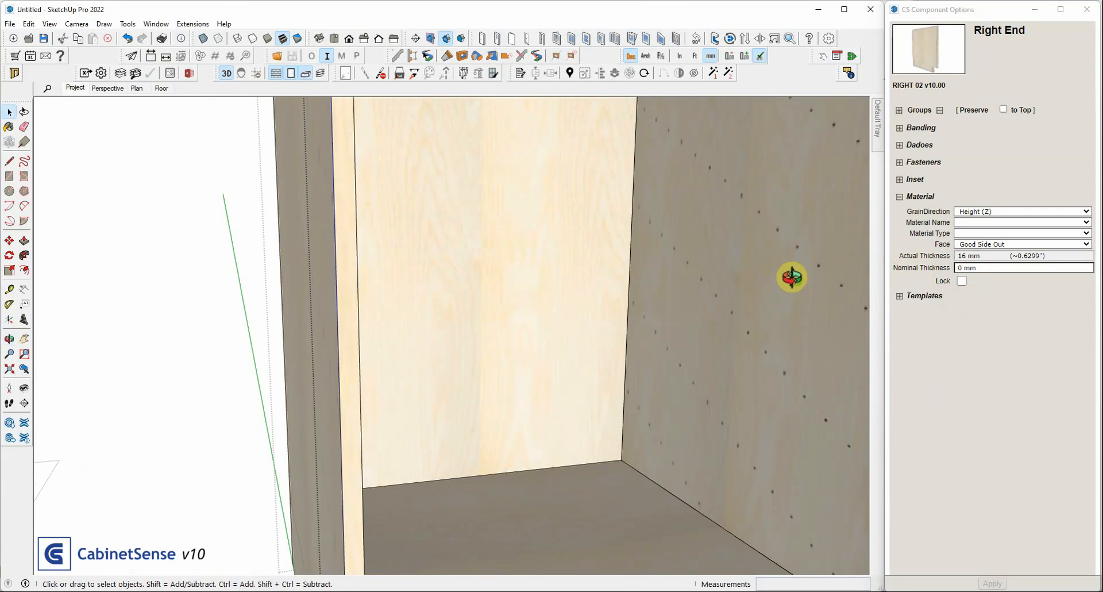
{"action": "middle_click_drag", "start_coordinate": [792, 277], "coordinate": [635, 282]}
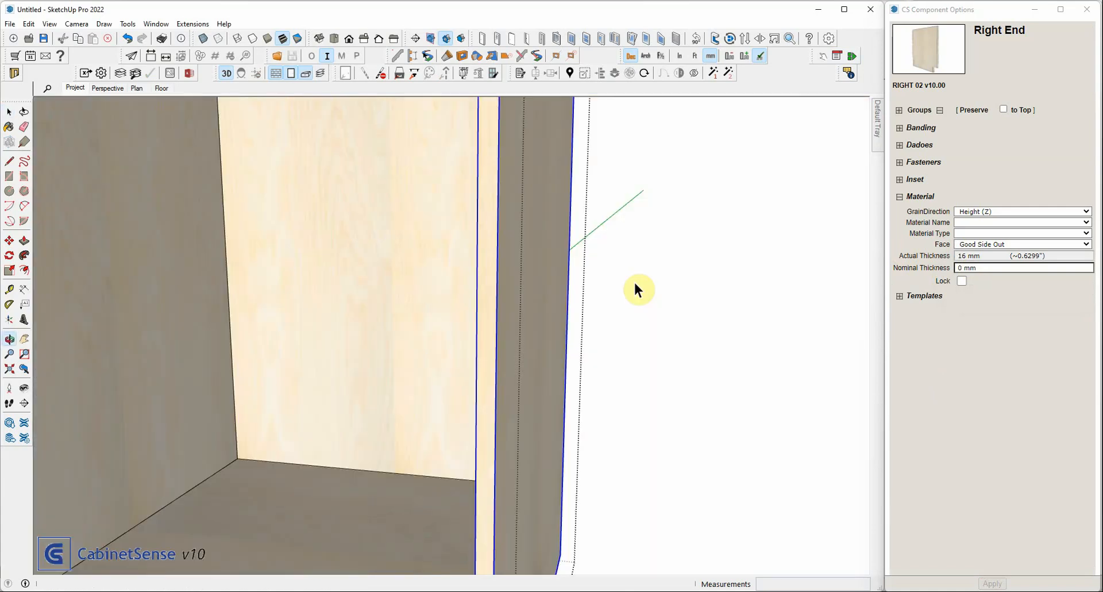
{"action": "scroll", "coordinate": [335, 269], "scroll_direction": "down", "scroll_amount": 5}
{"action": "middle_click_drag", "start_coordinate": [253, 269], "coordinate": [292, 273]}
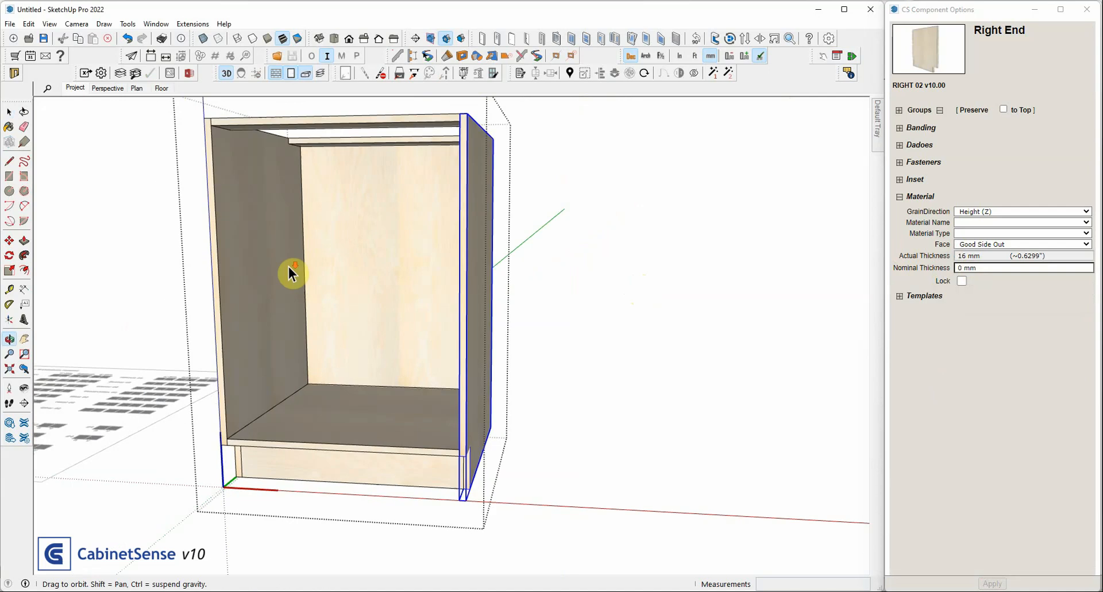
{"action": "scroll", "coordinate": [294, 269], "scroll_direction": "down", "scroll_amount": 1}
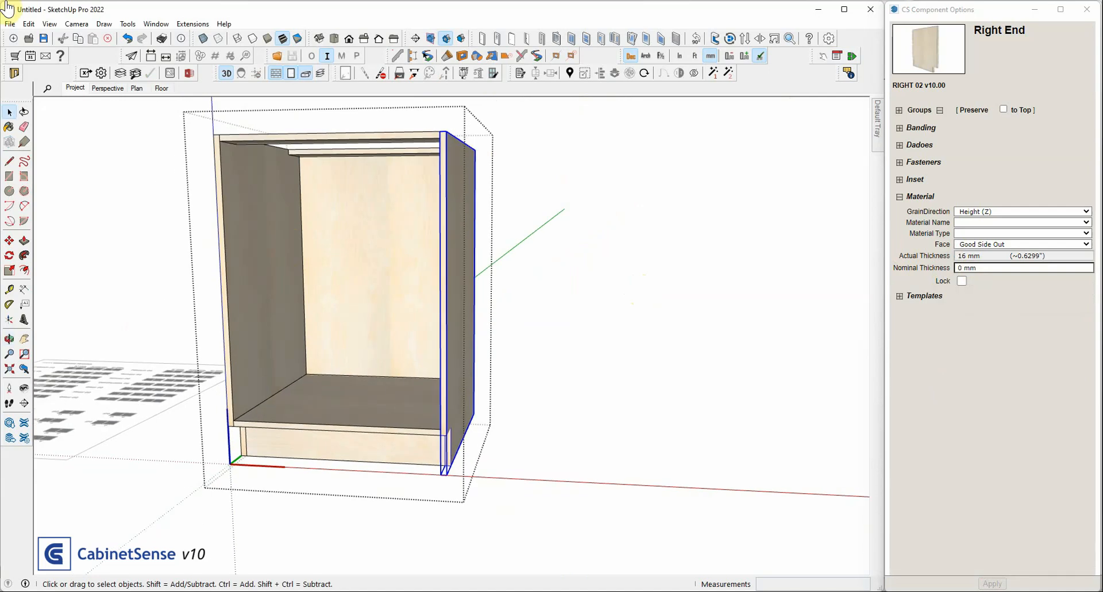
{"action": "left_click", "coordinate": [315, 287]}
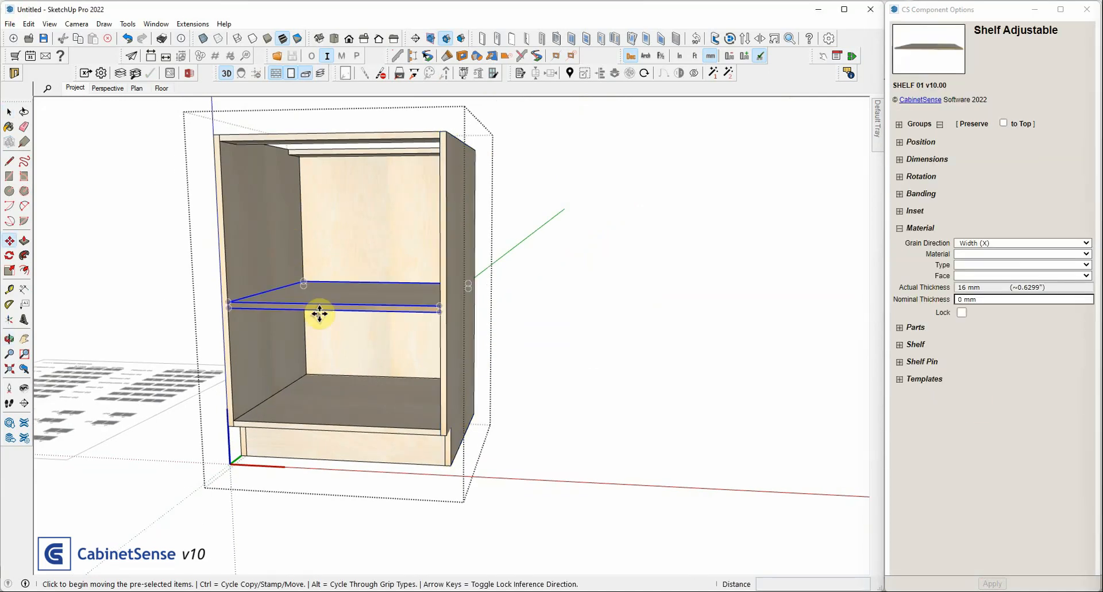
{"action": "key", "text": "space"}
{"action": "left_click", "coordinate": [597, 107]}
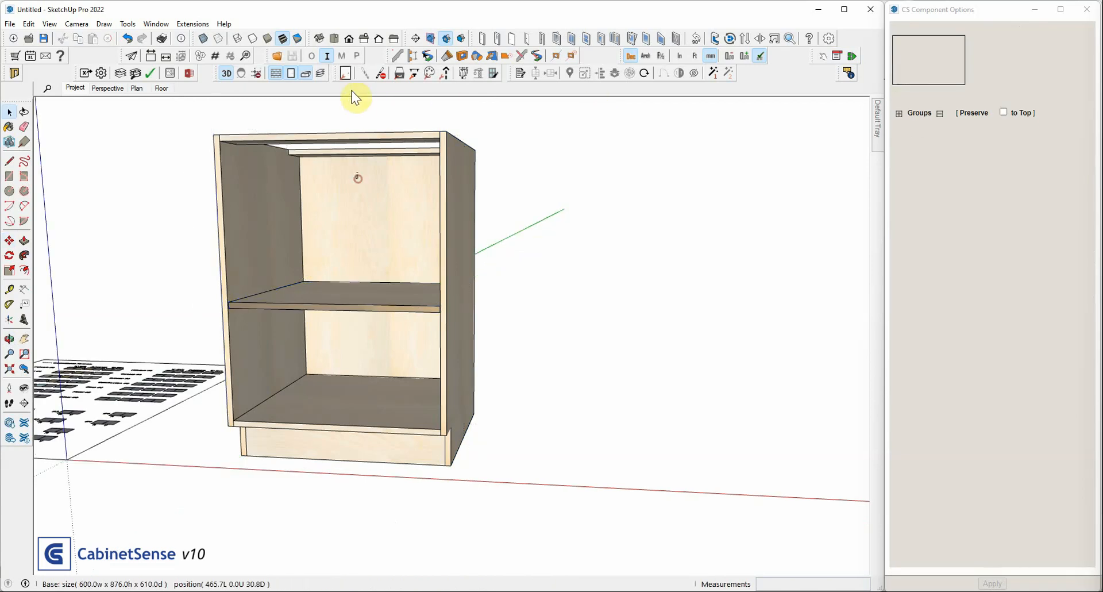
Select the whole Base cabinet and examine the shelf pin holes and the veneer on both sides of its end panels
{"action": "left_click", "coordinate": [358, 177]}
{"action": "middle_click_drag", "start_coordinate": [317, 273], "coordinate": [299, 267]}
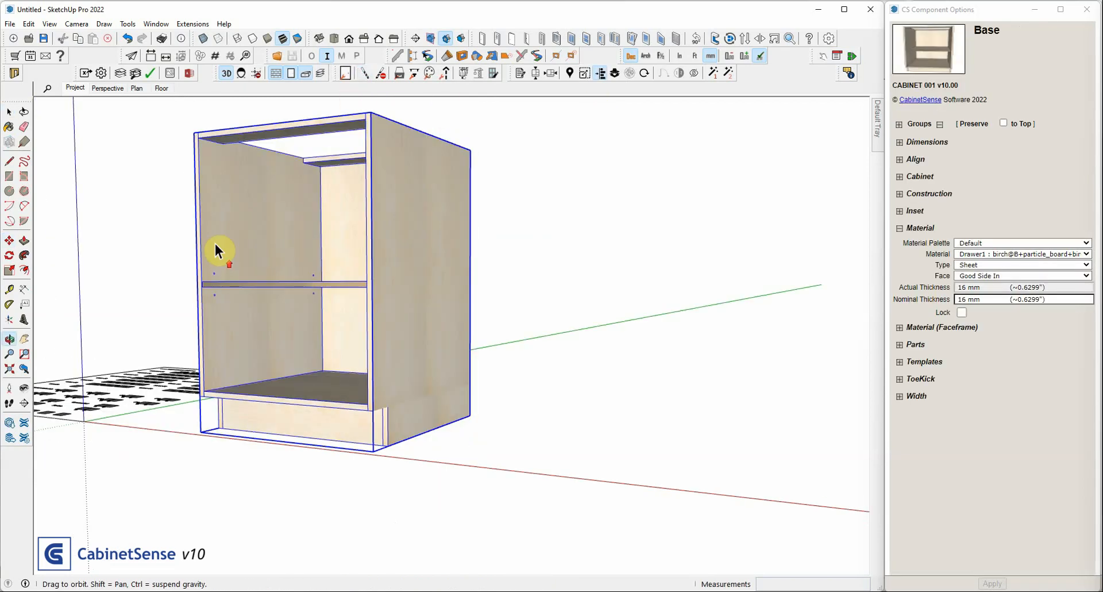
{"action": "scroll", "coordinate": [213, 269], "scroll_direction": "up", "scroll_amount": 3}
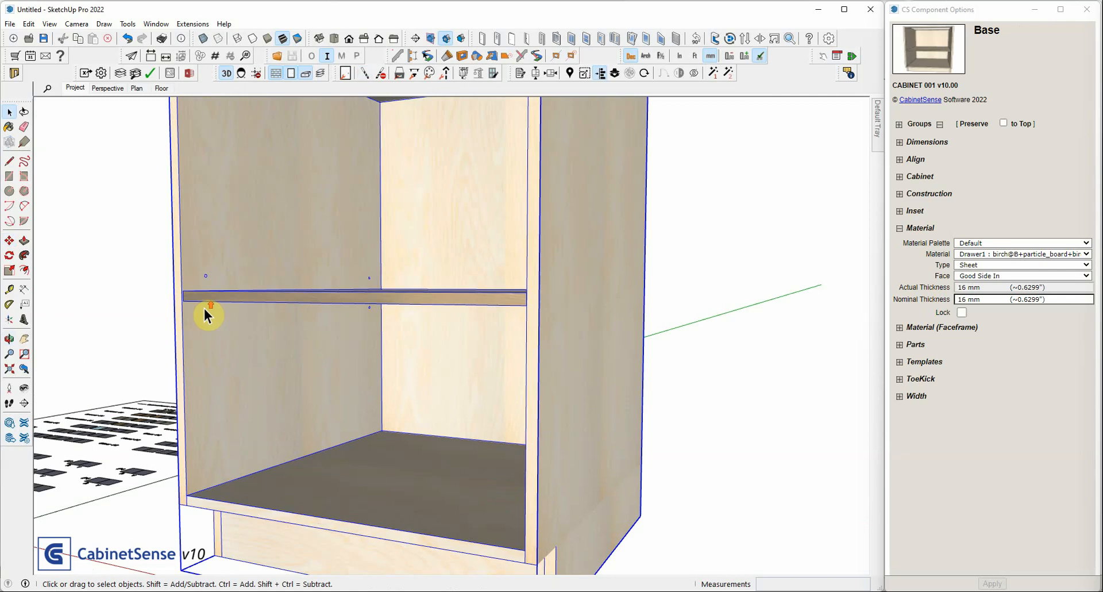
{"action": "scroll", "coordinate": [204, 308], "scroll_direction": "up", "scroll_amount": 2}
{"action": "middle_click_drag", "start_coordinate": [261, 204], "coordinate": [238, 213]}
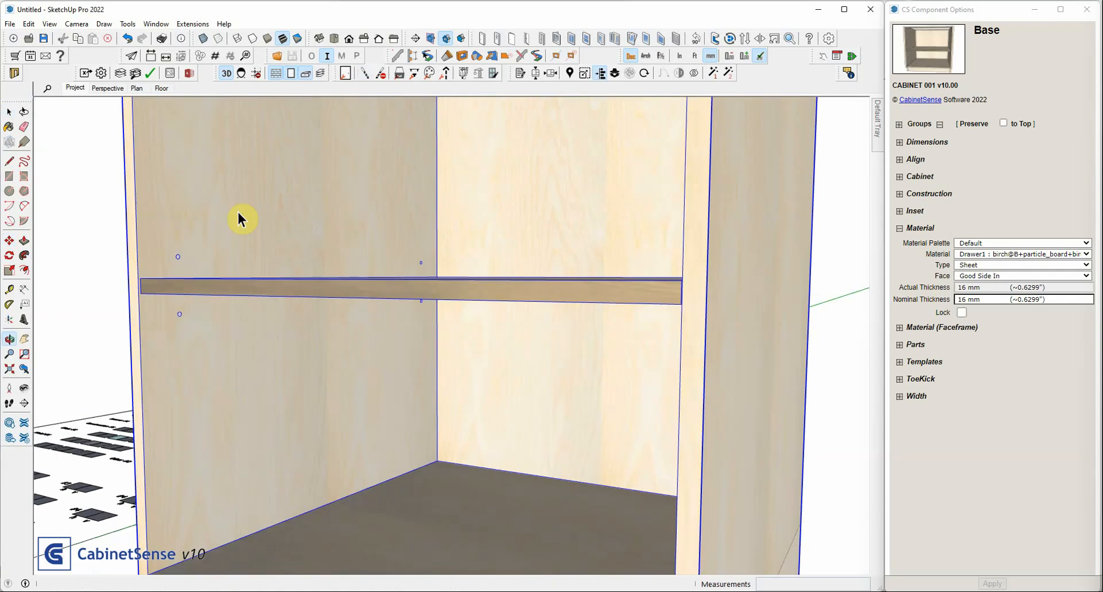
{"action": "scroll", "coordinate": [189, 175], "scroll_direction": "down", "scroll_amount": 3}
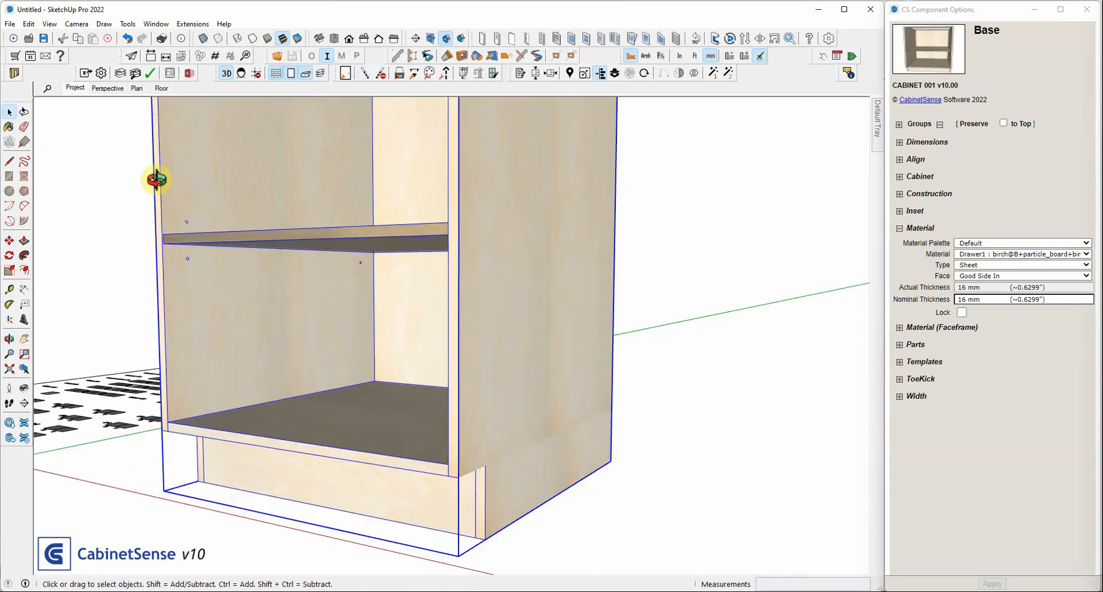
{"action": "middle_click_drag", "start_coordinate": [156, 180], "coordinate": [610, 216]}
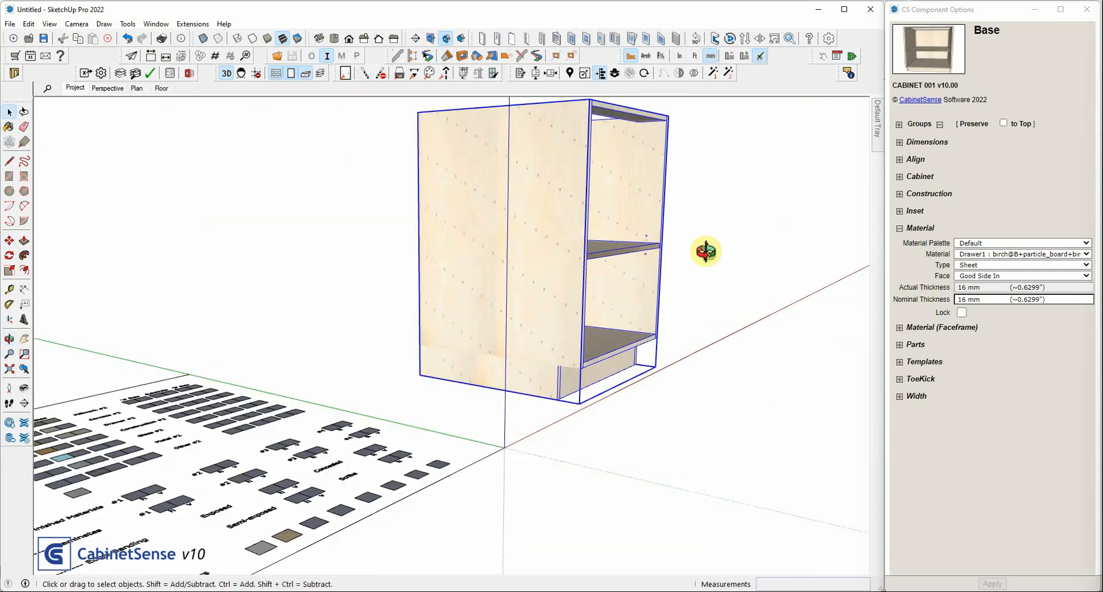
{"action": "middle_click_drag", "start_coordinate": [707, 252], "coordinate": [290, 326]}
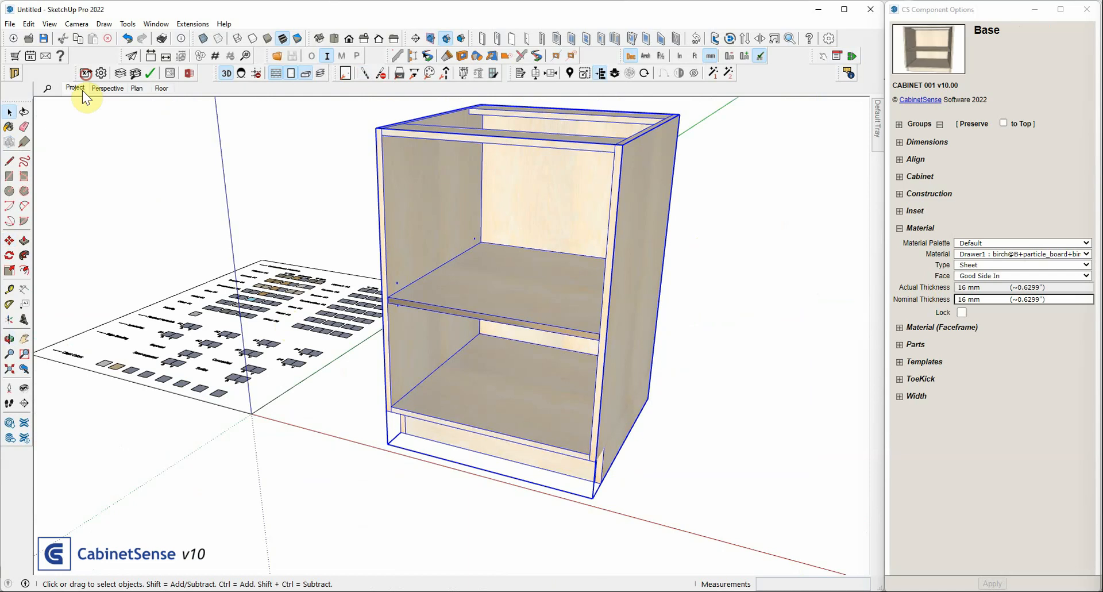
Run the CabinetSense export for the selected Base cabinet only, with c:/export as the destination folder
{"action": "left_click", "coordinate": [85, 73]}
{"action": "left_click", "coordinate": [416, 369]}
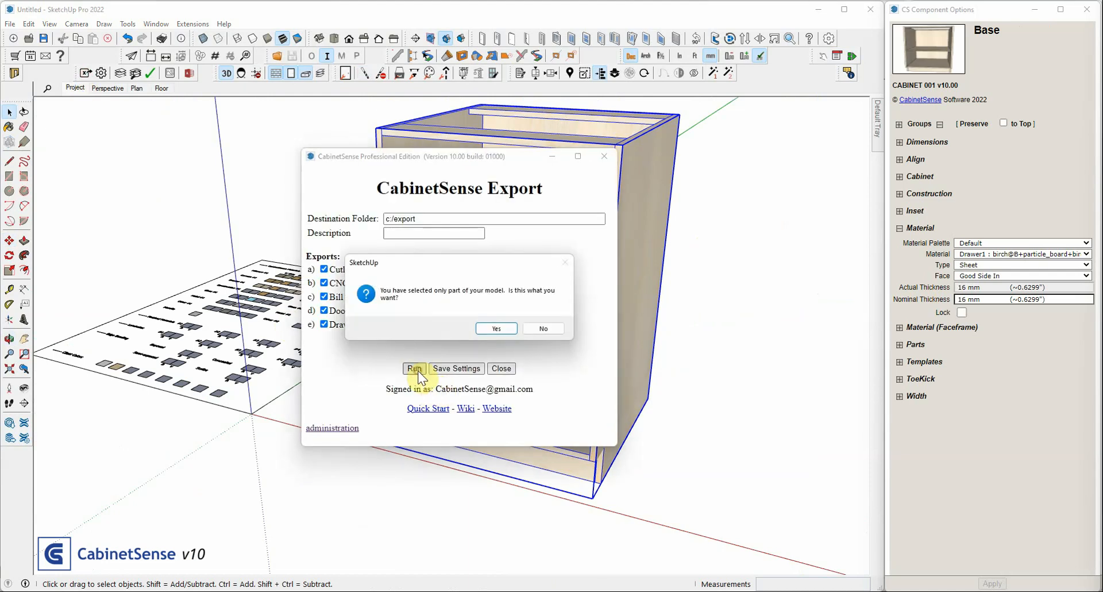
{"action": "left_click", "coordinate": [496, 328]}
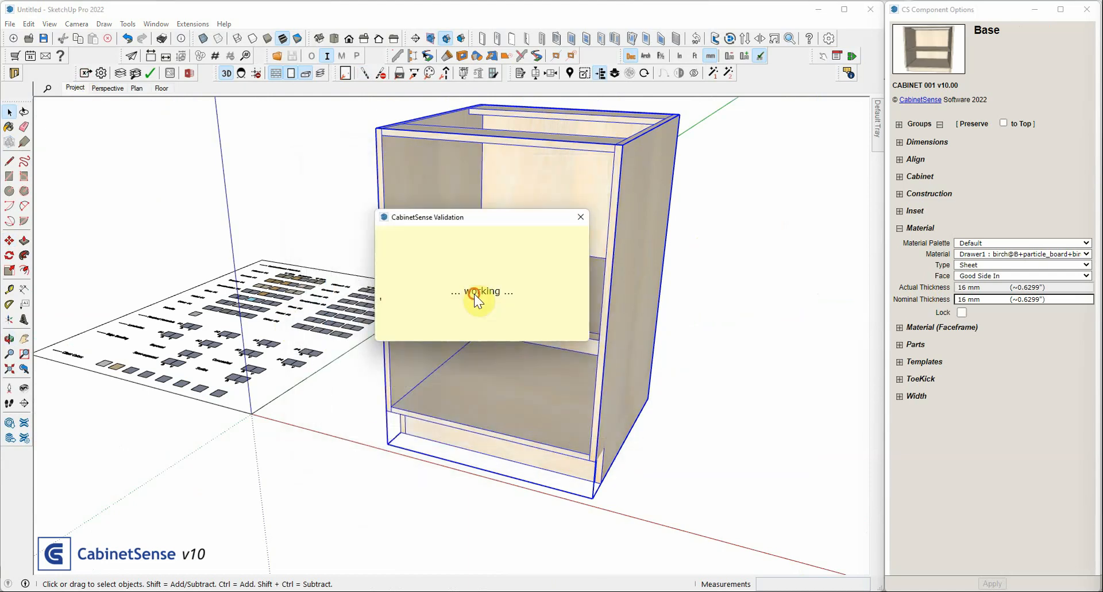
{"action": "left_click", "coordinate": [489, 304]}
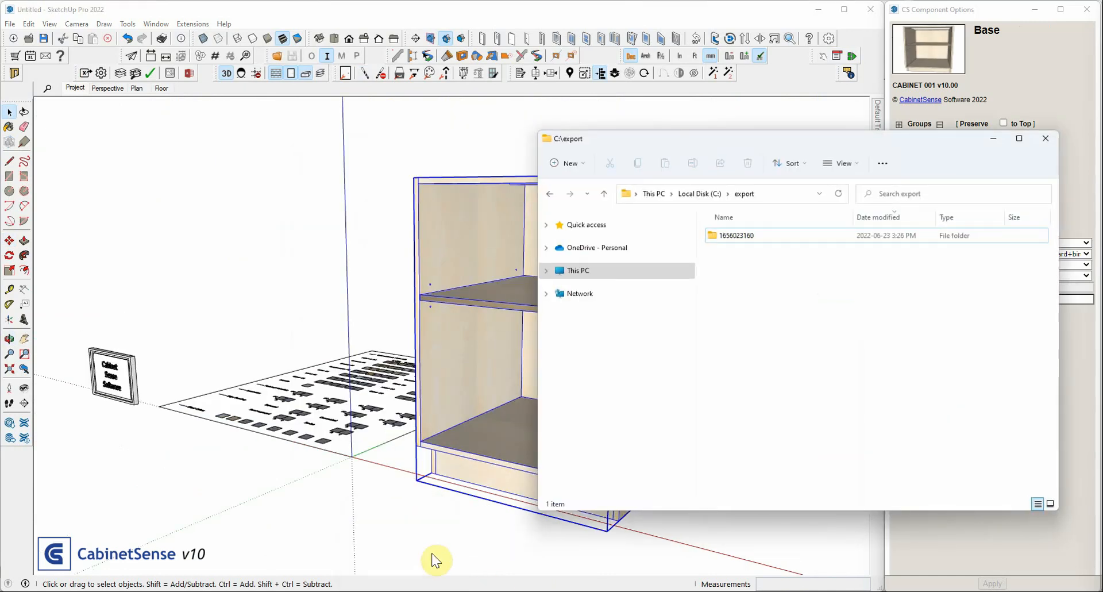
{"action": "left_click", "coordinate": [733, 241]}
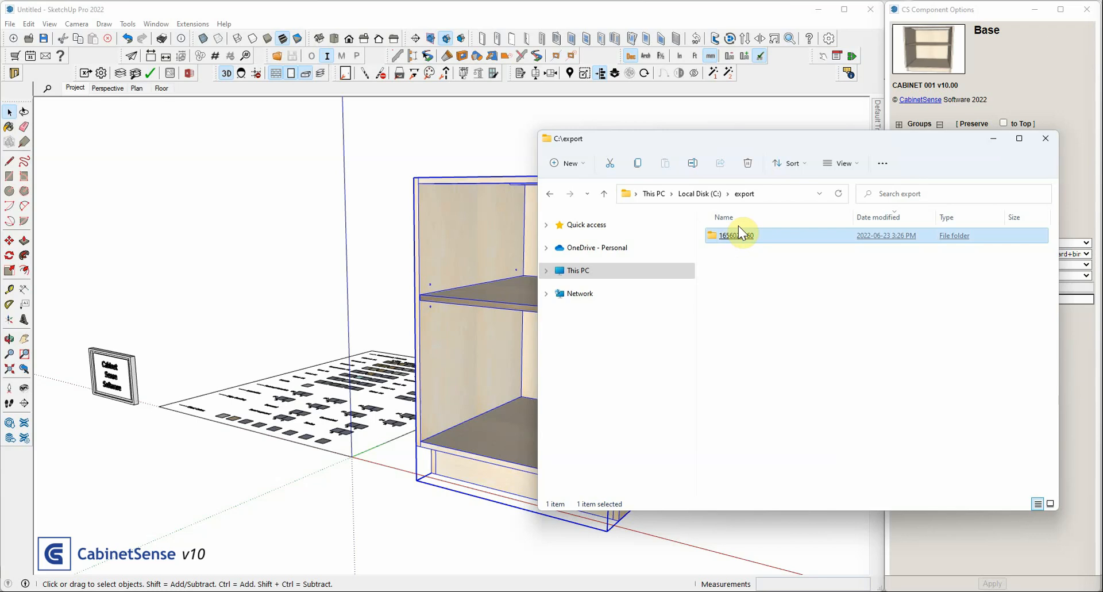
{"action": "left_click", "coordinate": [741, 235]}
{"action": "double_click", "coordinate": [743, 237]}
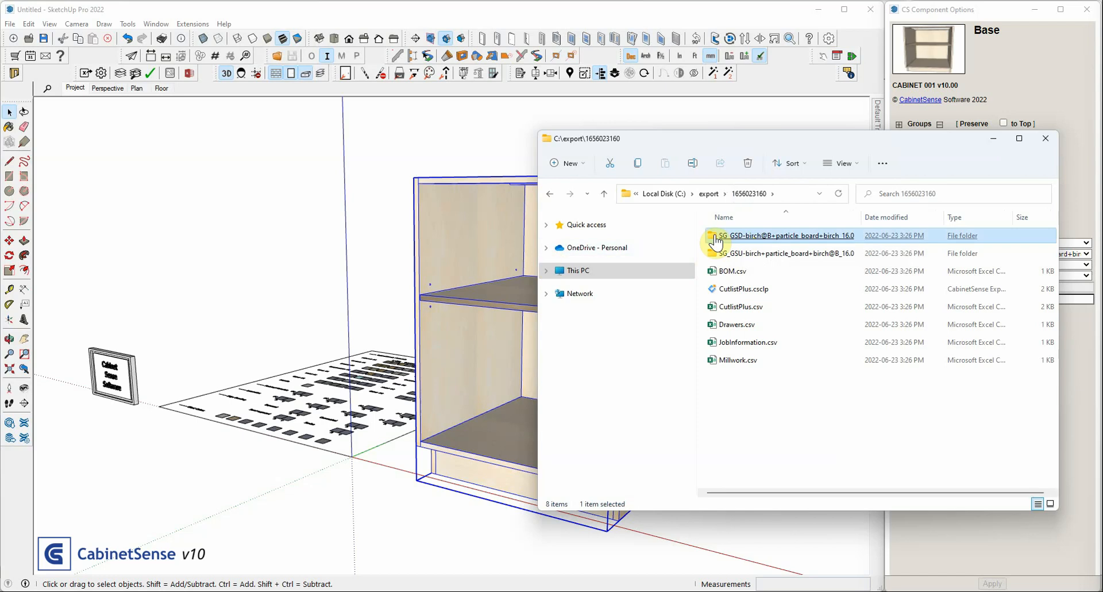
{"action": "left_click", "coordinate": [736, 247]}
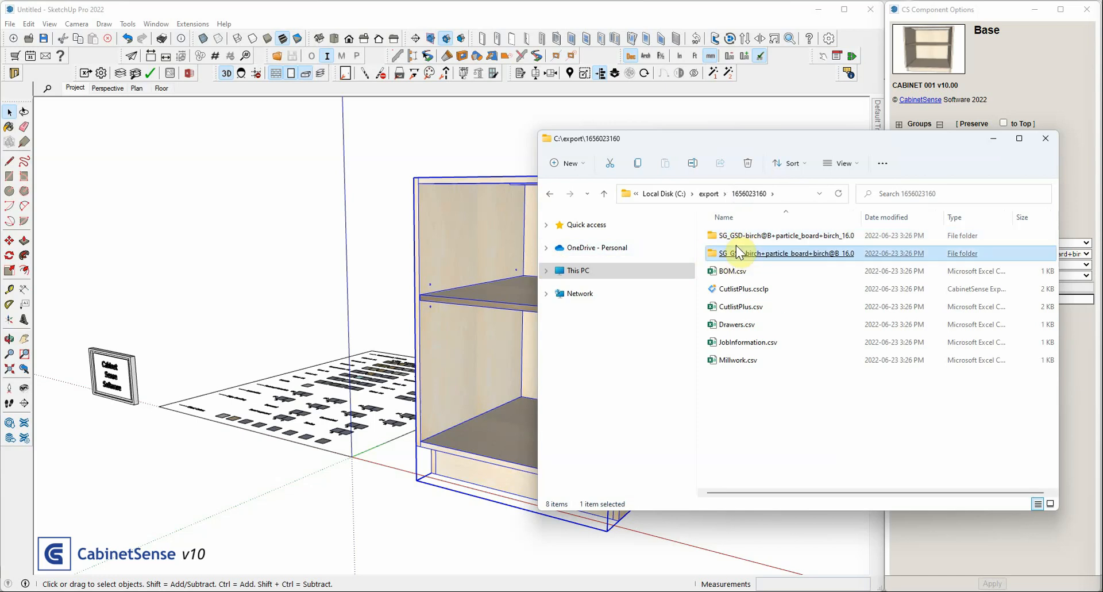
{"action": "left_click", "coordinate": [764, 237]}
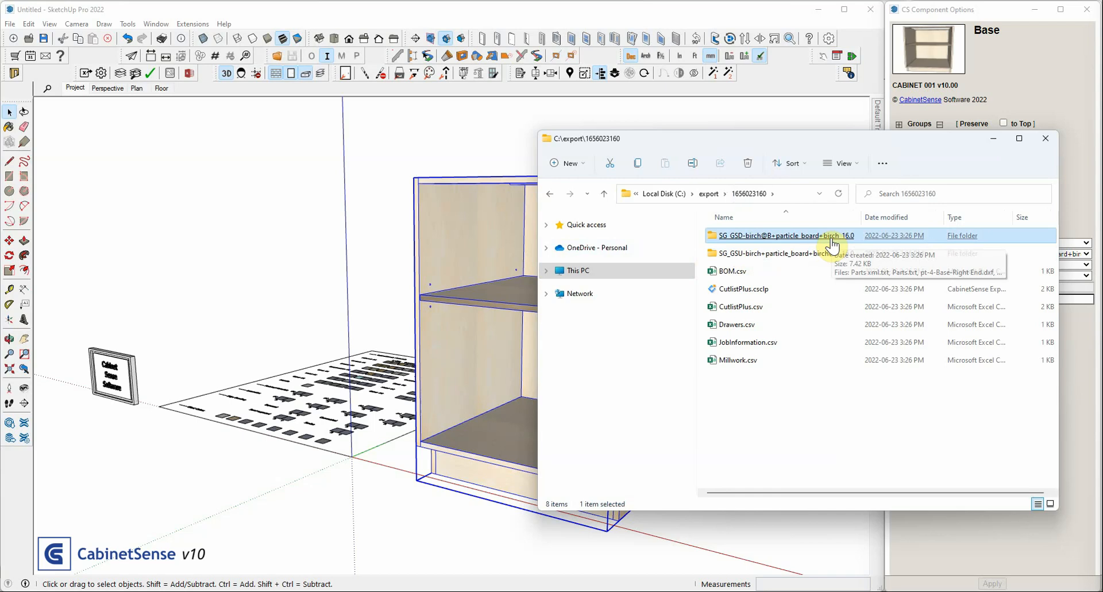
{"action": "left_click", "coordinate": [735, 257]}
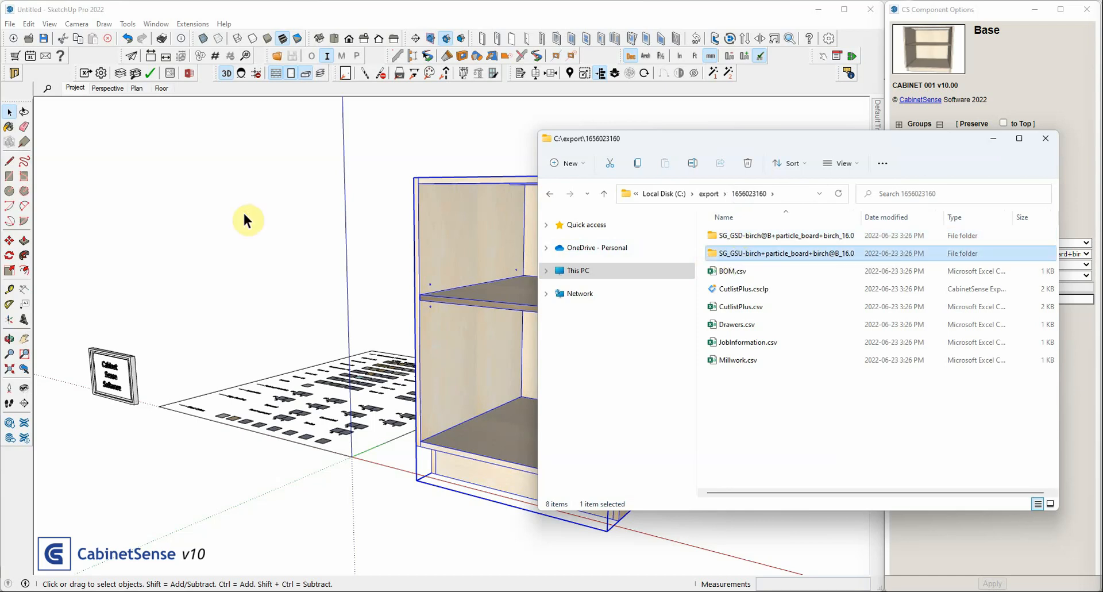
{"action": "scroll", "coordinate": [463, 266], "scroll_direction": "up", "scroll_amount": 3}
{"action": "scroll", "coordinate": [296, 241], "scroll_direction": "up", "scroll_amount": 2}
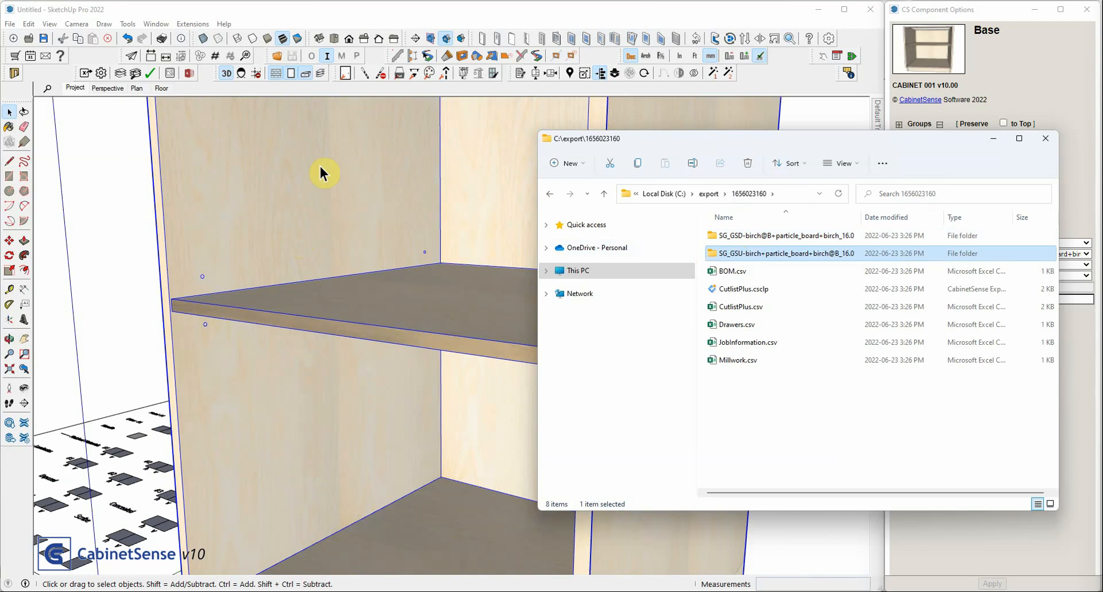
{"action": "double_click", "coordinate": [738, 255]}
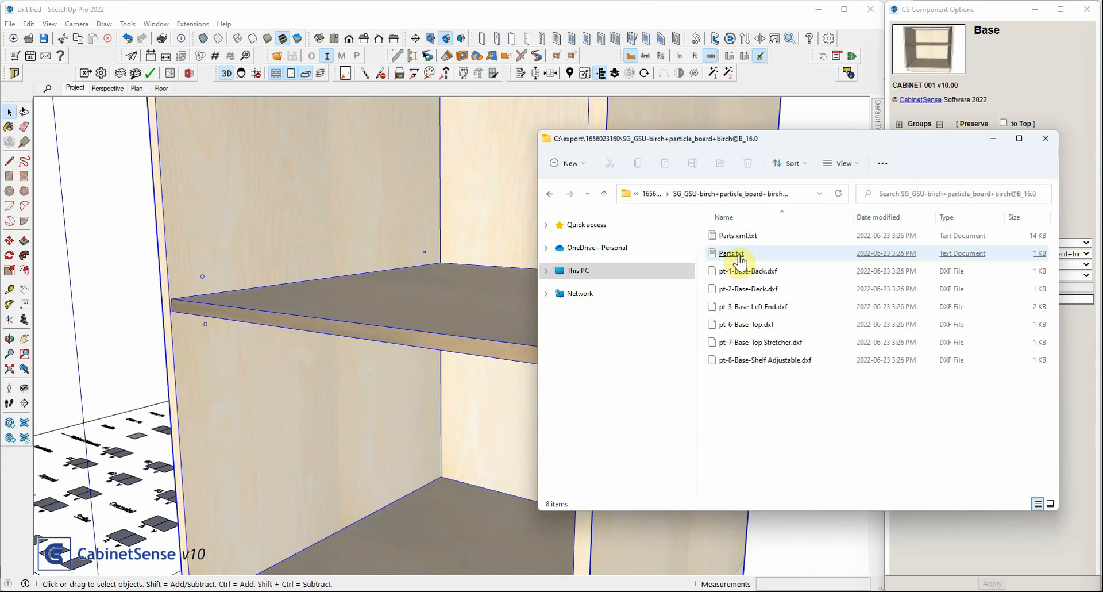
{"action": "left_click", "coordinate": [740, 261]}
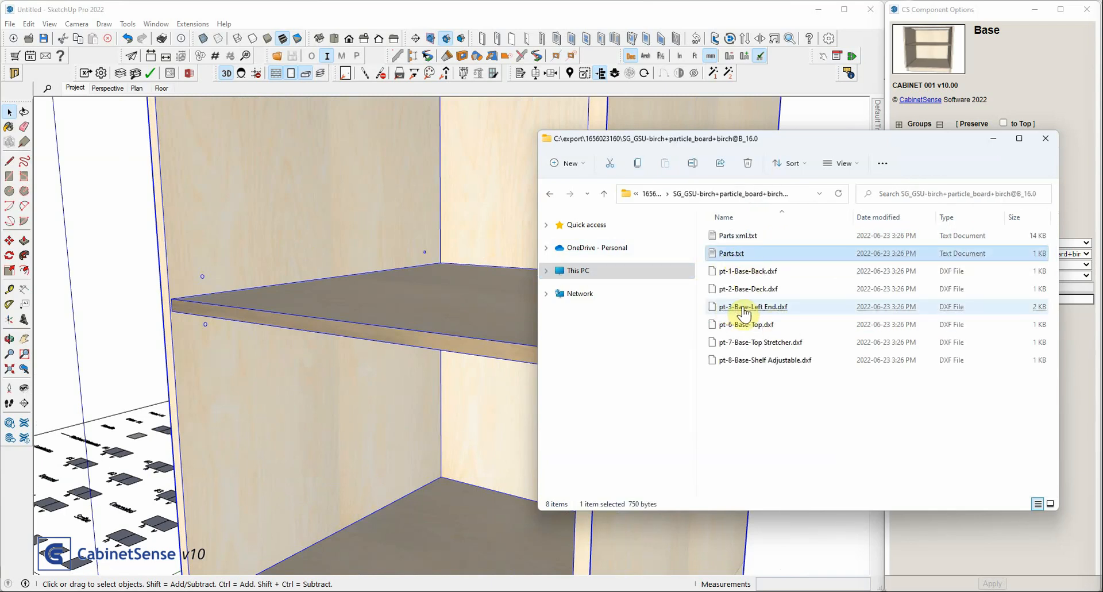
{"action": "left_click", "coordinate": [650, 194]}
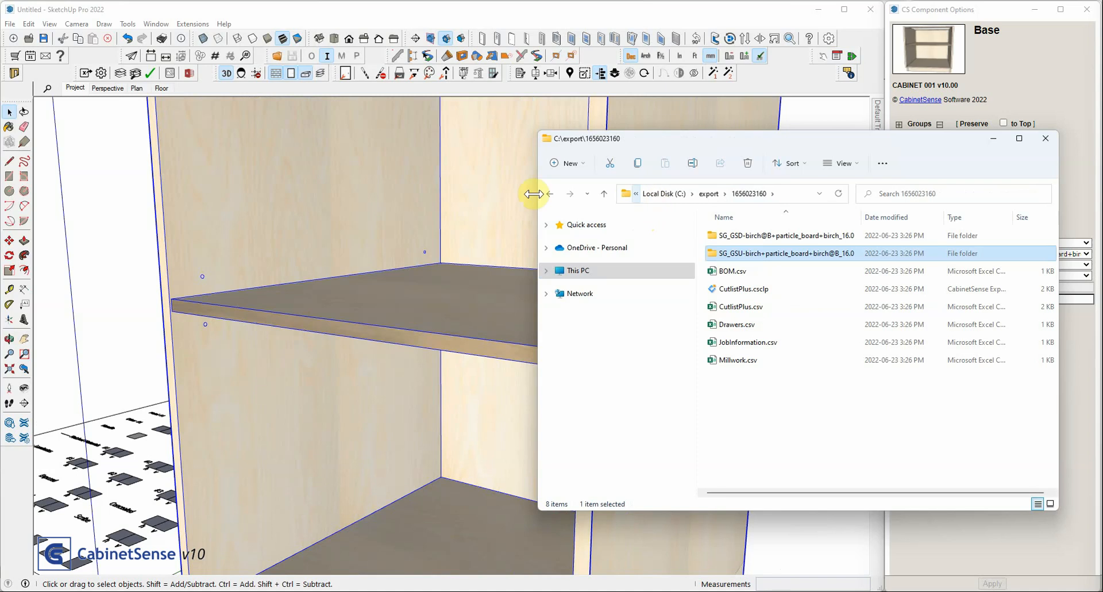
Examine the right end panel's inner face and open the SG_GSD-birch@B+particle_board+birch_16.0 folder in File Explorer to check its DXF parts
{"action": "scroll", "coordinate": [254, 168], "scroll_direction": "down", "scroll_amount": 3}
{"action": "mouse_move", "coordinate": [254, 168]}
{"action": "middle_mouse_down"}
{"action": "mouse_move", "coordinate": [195, 172]}
{"action": "mouse_move", "coordinate": [438, 202]}
{"action": "middle_mouse_up"}
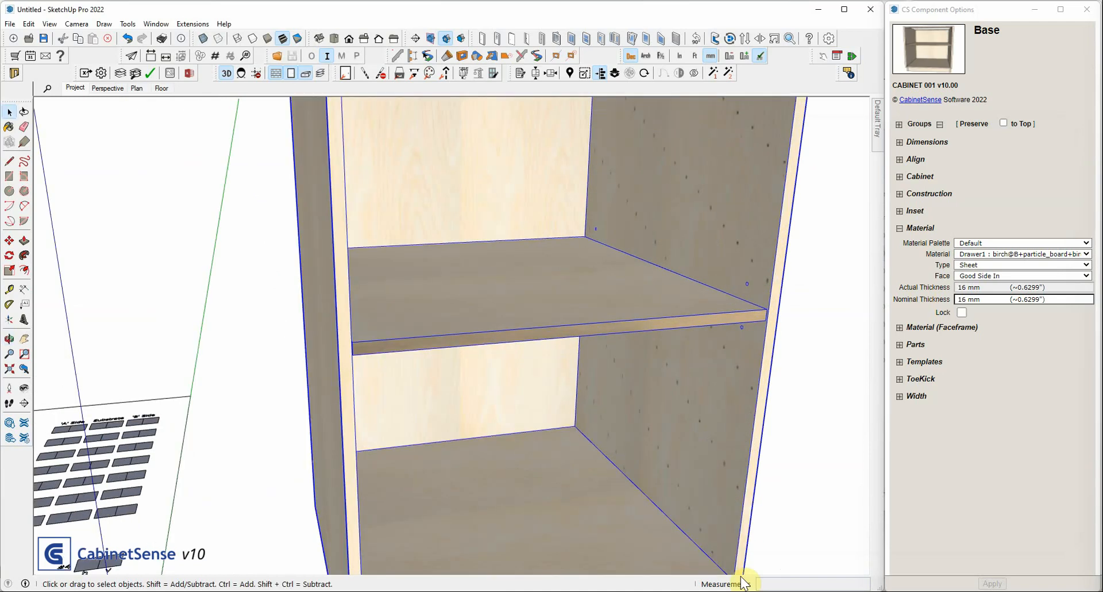
{"action": "left_click", "coordinate": [726, 591]}
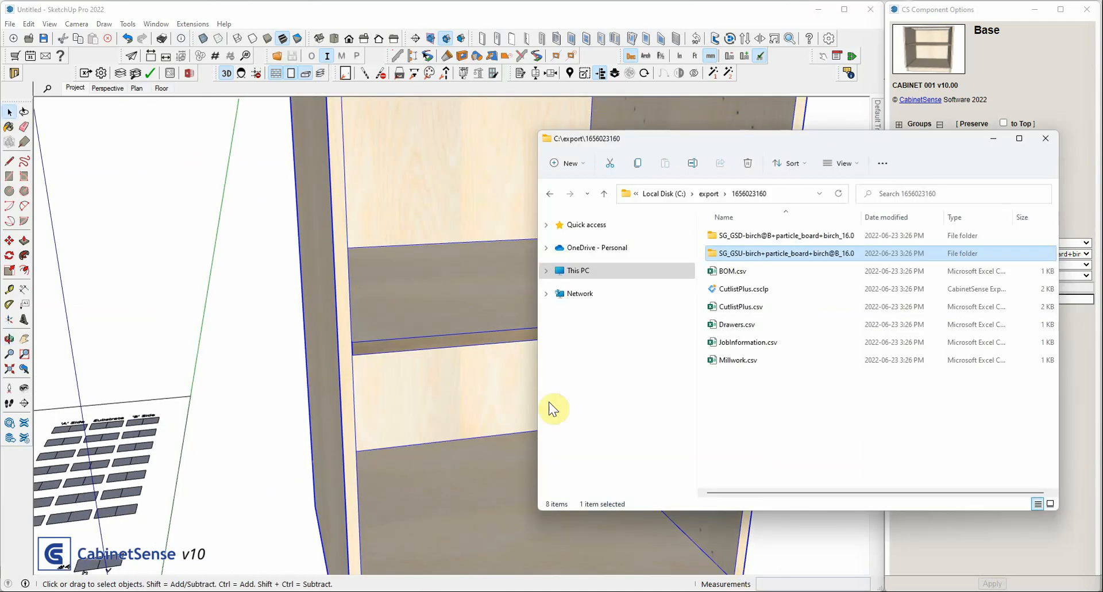
{"action": "double_click", "coordinate": [738, 235]}
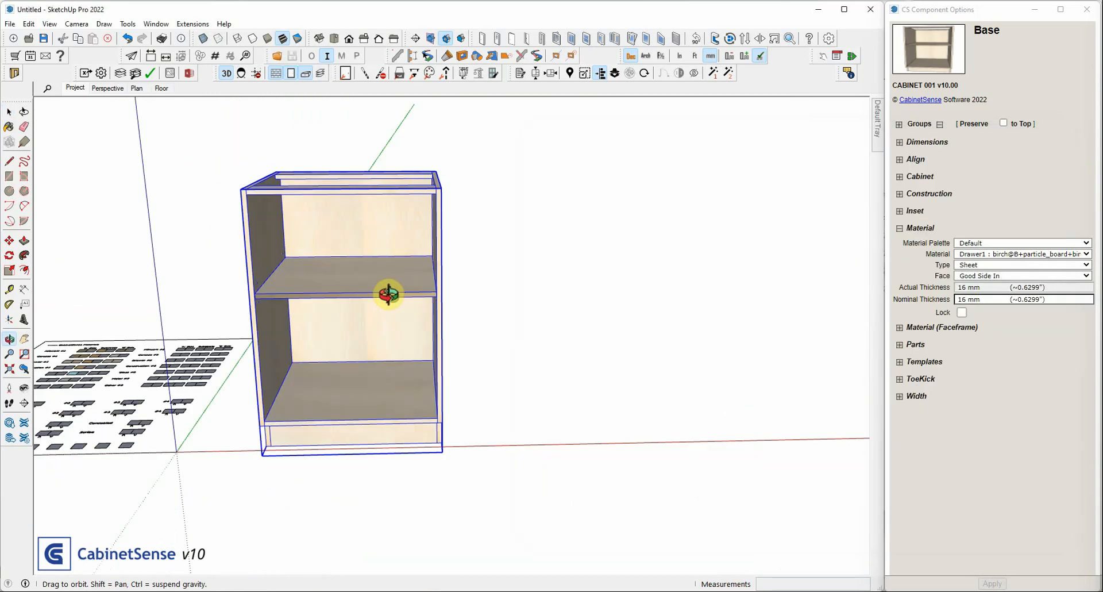
In SketchUp, delete the adjustable shelf from inside the Base cabinet and leave the cabinet's editing context
{"action": "left_click_drag", "start_coordinate": [388, 294], "coordinate": [220, 291]}
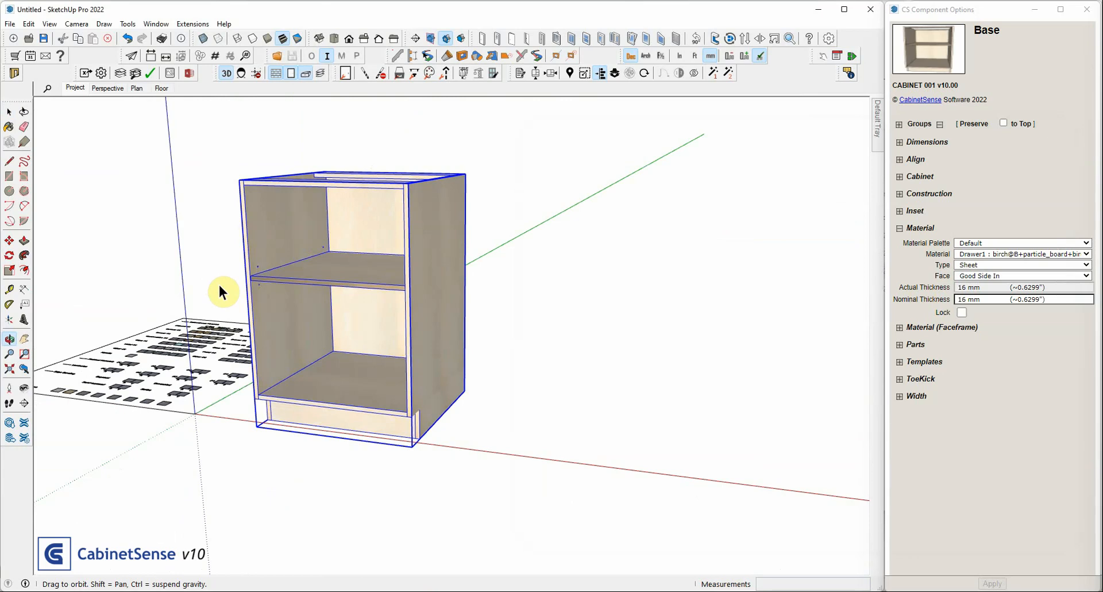
{"action": "key", "text": "space"}
{"action": "double_click", "coordinate": [301, 278]}
{"action": "left_click", "coordinate": [301, 277]}
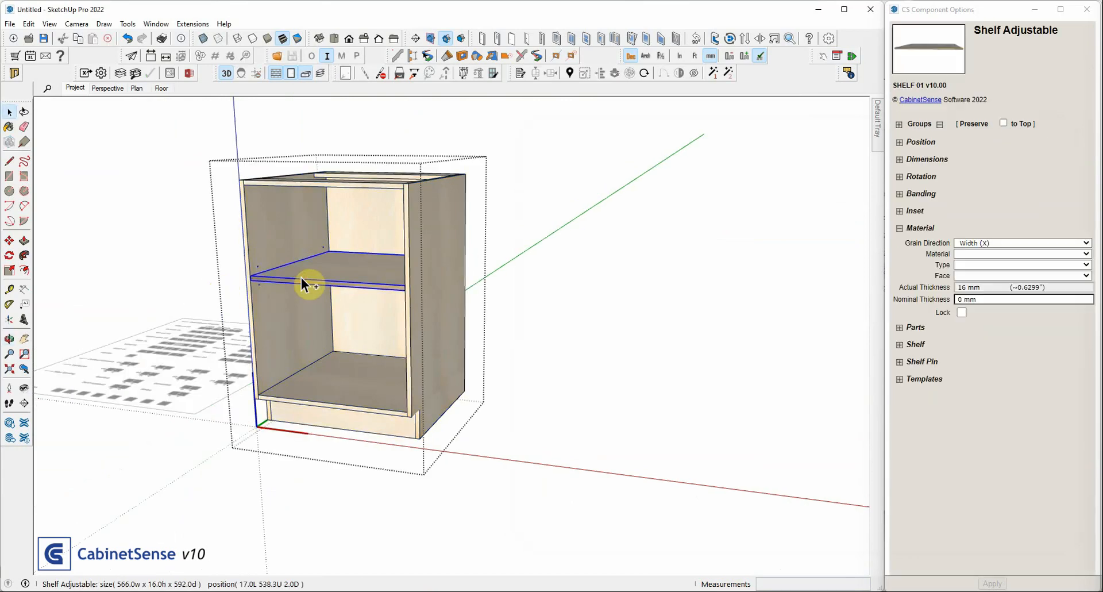
{"action": "key", "text": "Delete"}
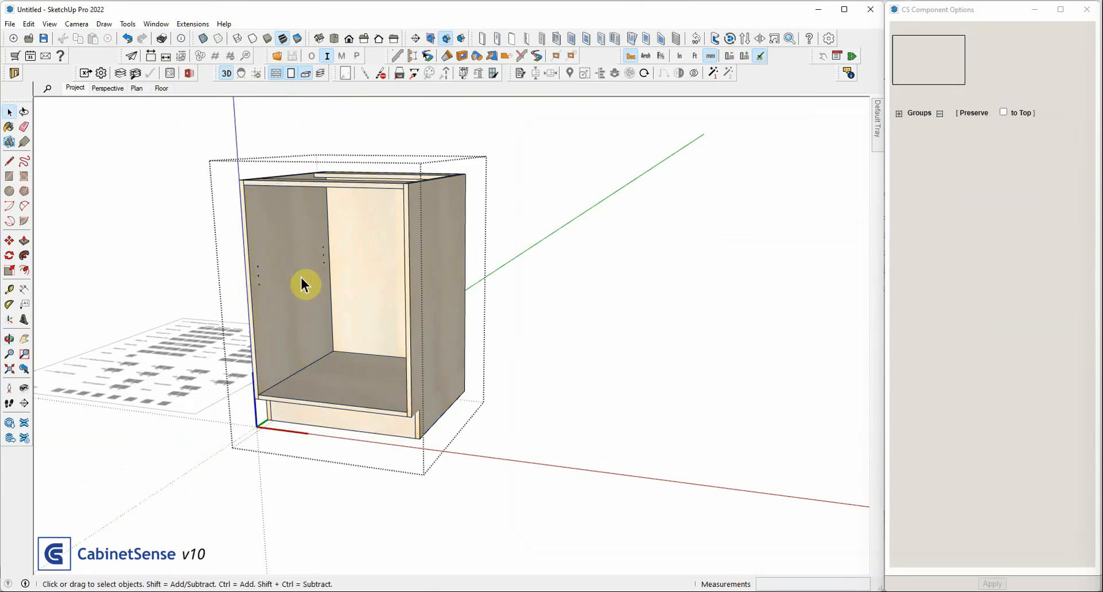
{"action": "left_click", "coordinate": [374, 103]}
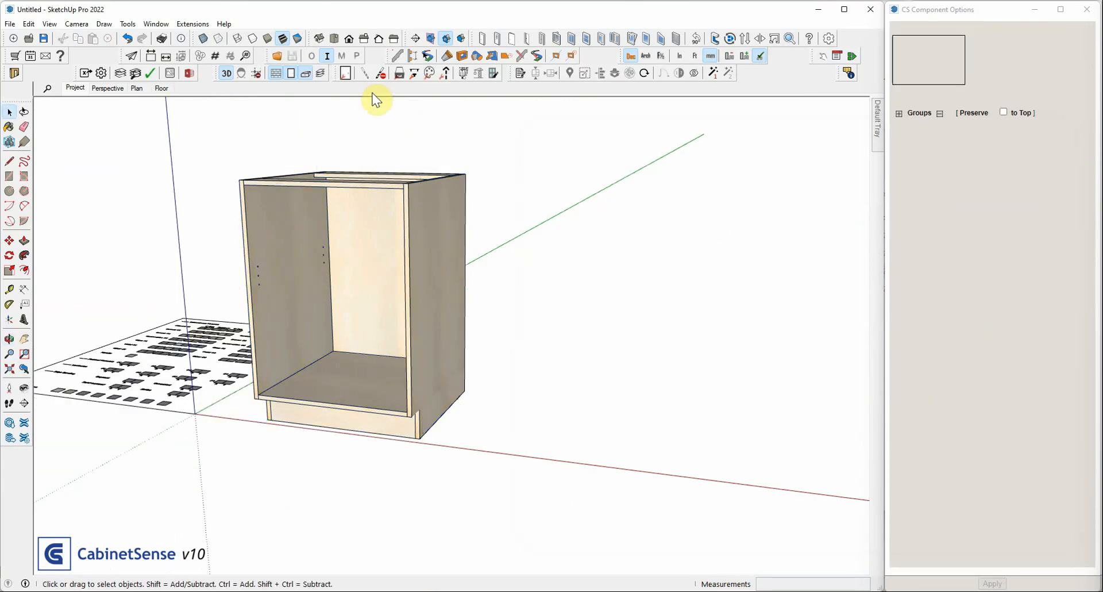
Select the shelfless Base cabinet and run the CabinetSense export for that selection only, with c:/export as the destination folder
{"action": "left_click", "coordinate": [353, 238]}
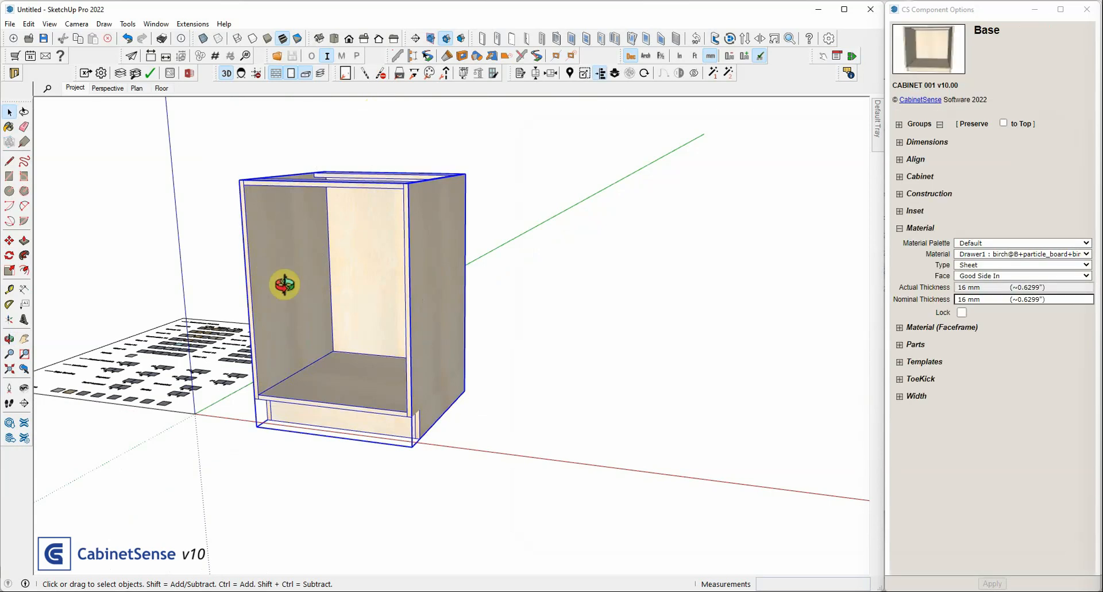
{"action": "middle_click_drag", "start_coordinate": [284, 285], "coordinate": [274, 286]}
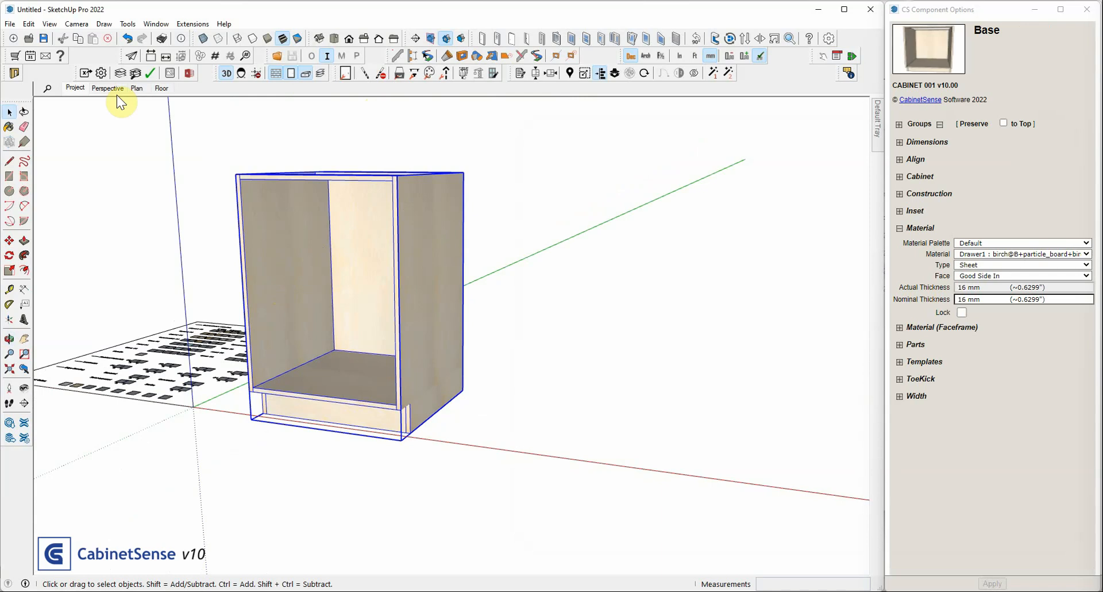
{"action": "left_click", "coordinate": [422, 368]}
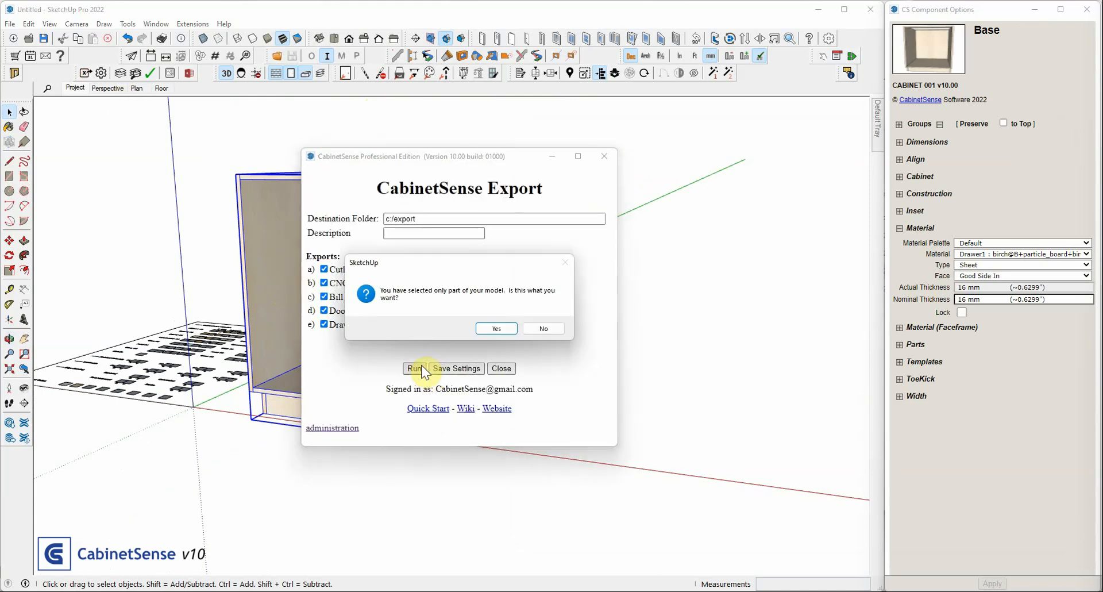
{"action": "left_click", "coordinate": [496, 328]}
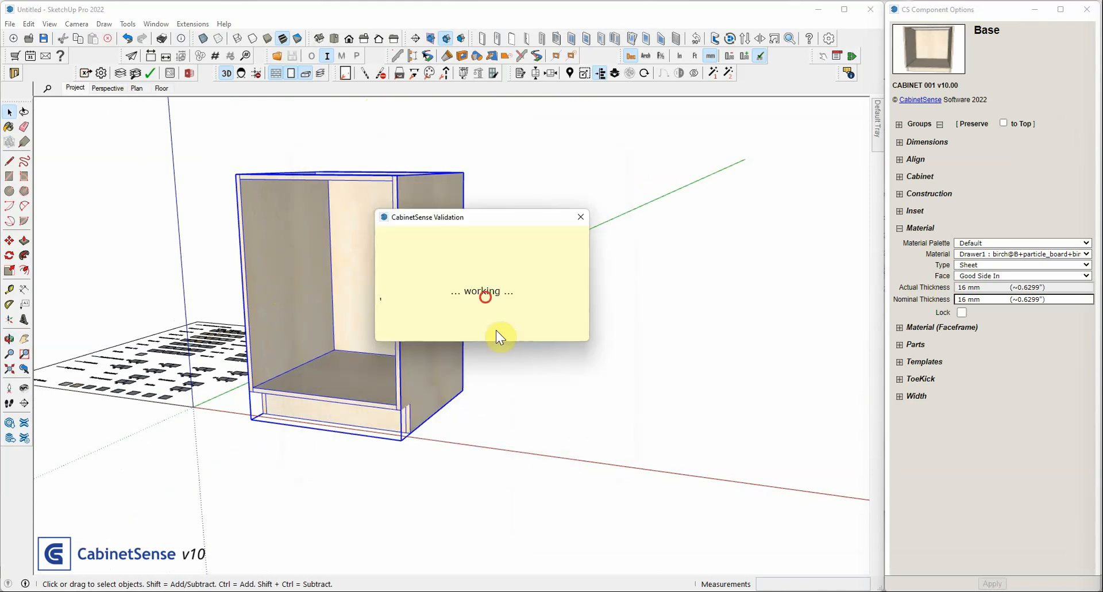
{"action": "left_click", "coordinate": [493, 306]}
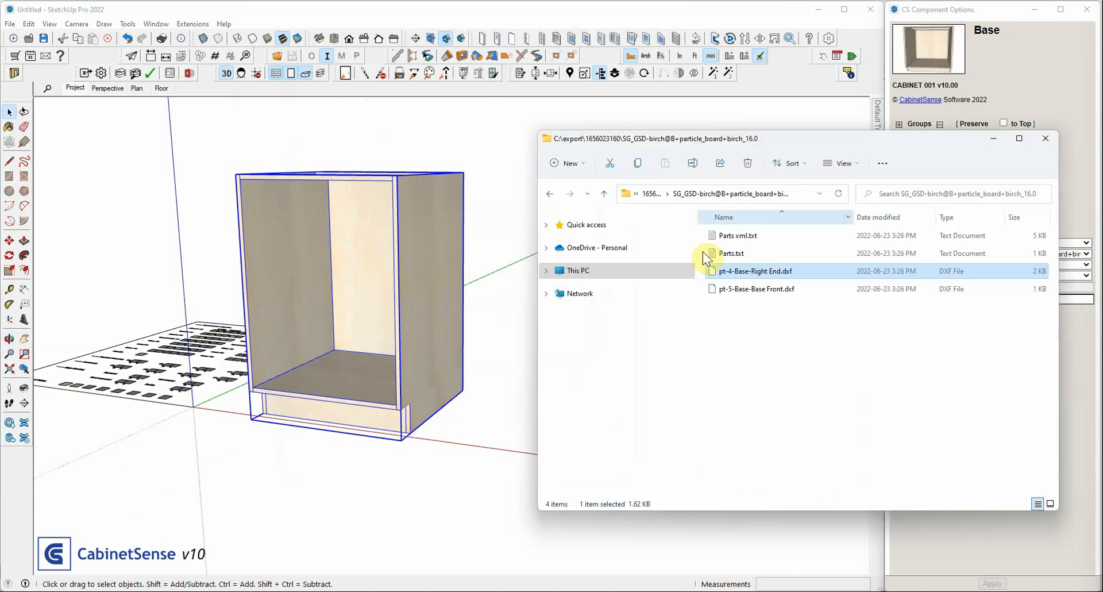
{"action": "left_click", "coordinate": [651, 193]}
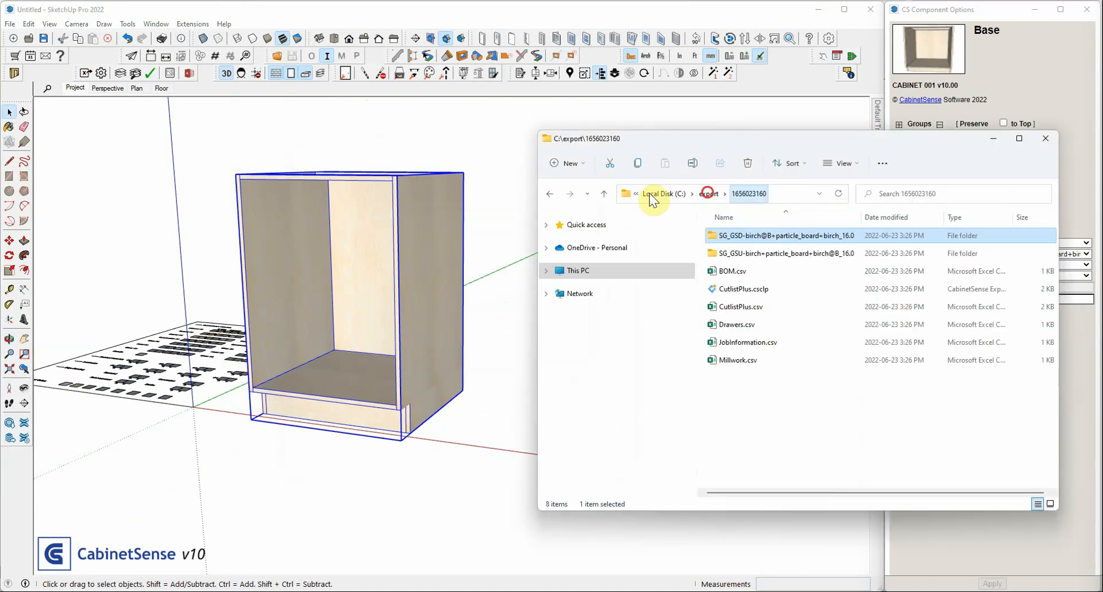
{"action": "left_click", "coordinate": [708, 193]}
{"action": "left_click", "coordinate": [730, 236]}
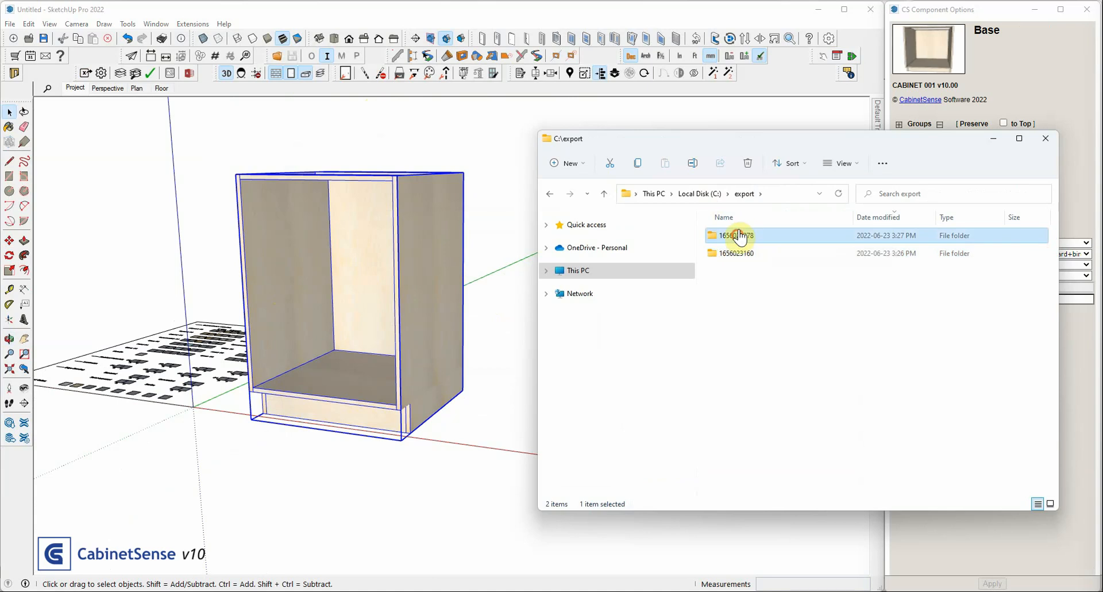
{"action": "double_click", "coordinate": [740, 237]}
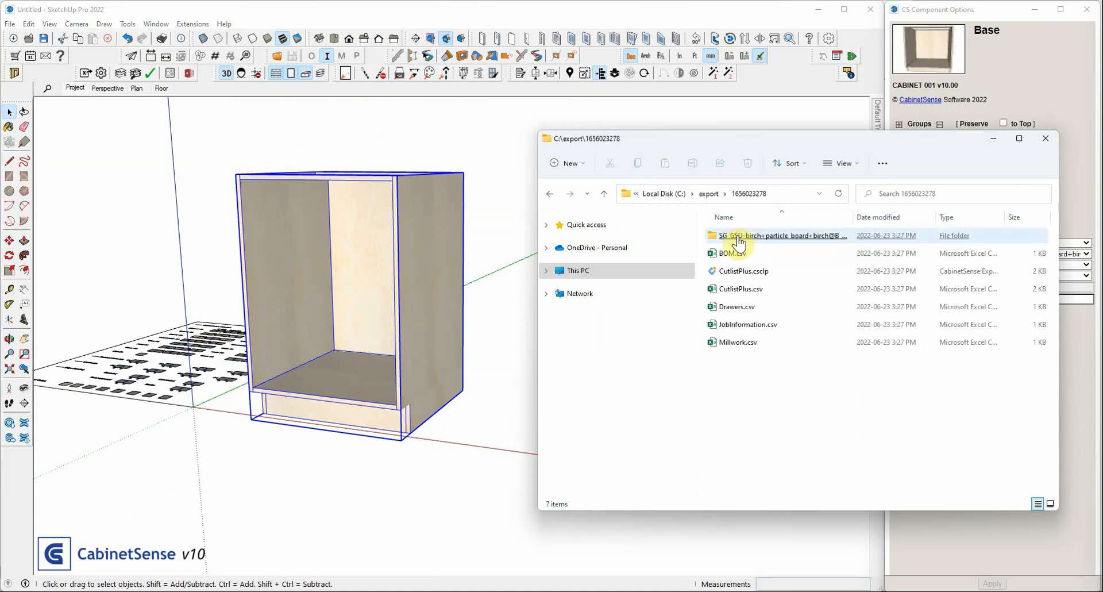
{"action": "double_click", "coordinate": [738, 241]}
{"action": "left_click", "coordinate": [750, 238]}
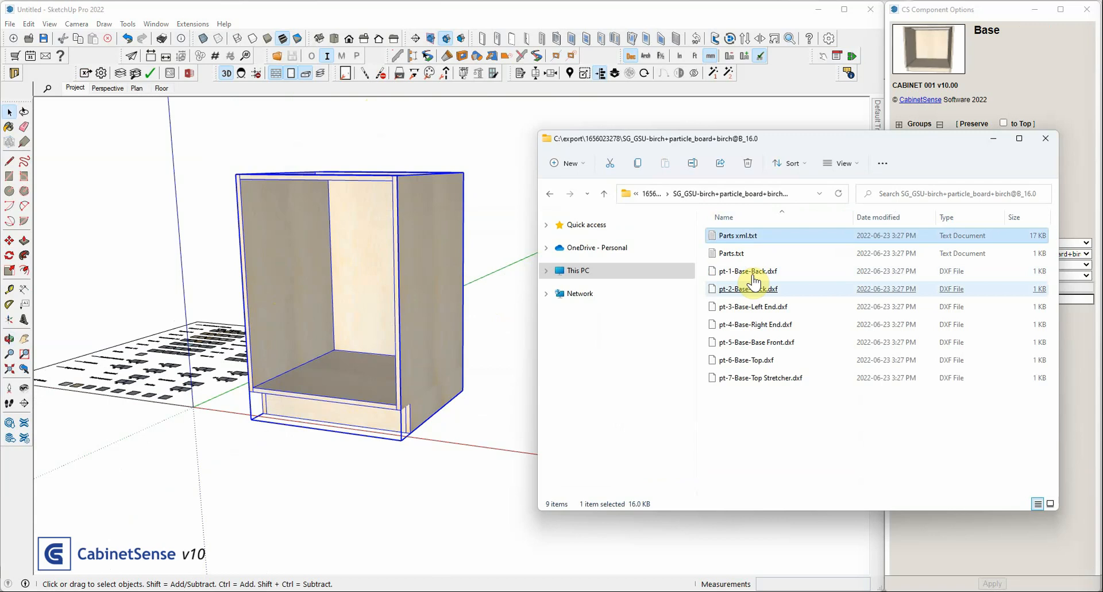
{"action": "left_click", "coordinate": [754, 326]}
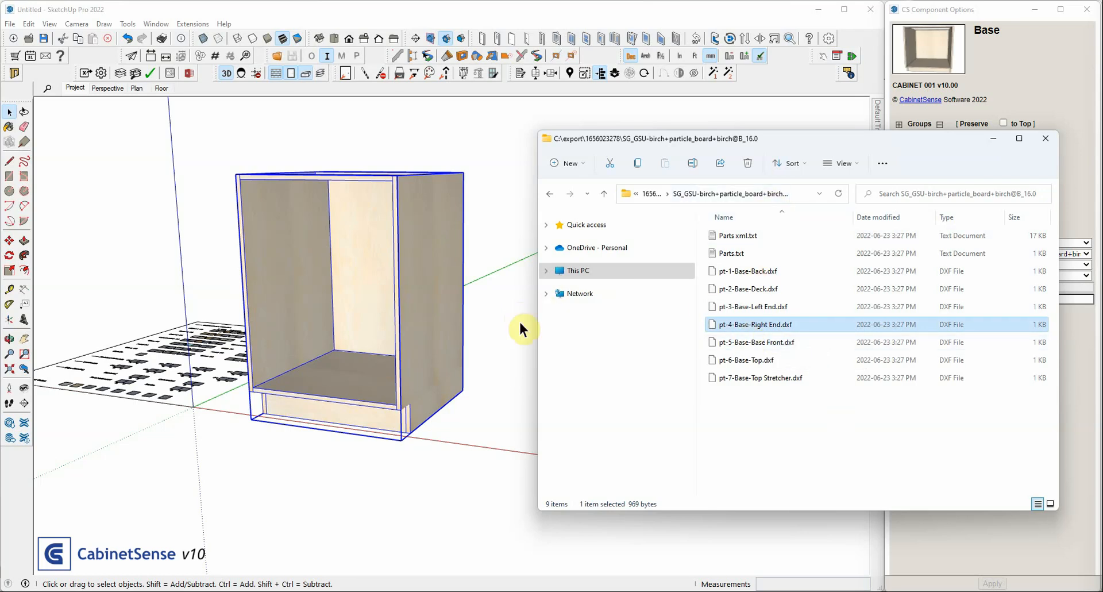
Import pt-3-Base-Left End.dxf and pt-4-Base-Right End.dxf from the export folder onto the sheet in VCarve Pro, one above the other
{"action": "left_click", "coordinate": [807, 591]}
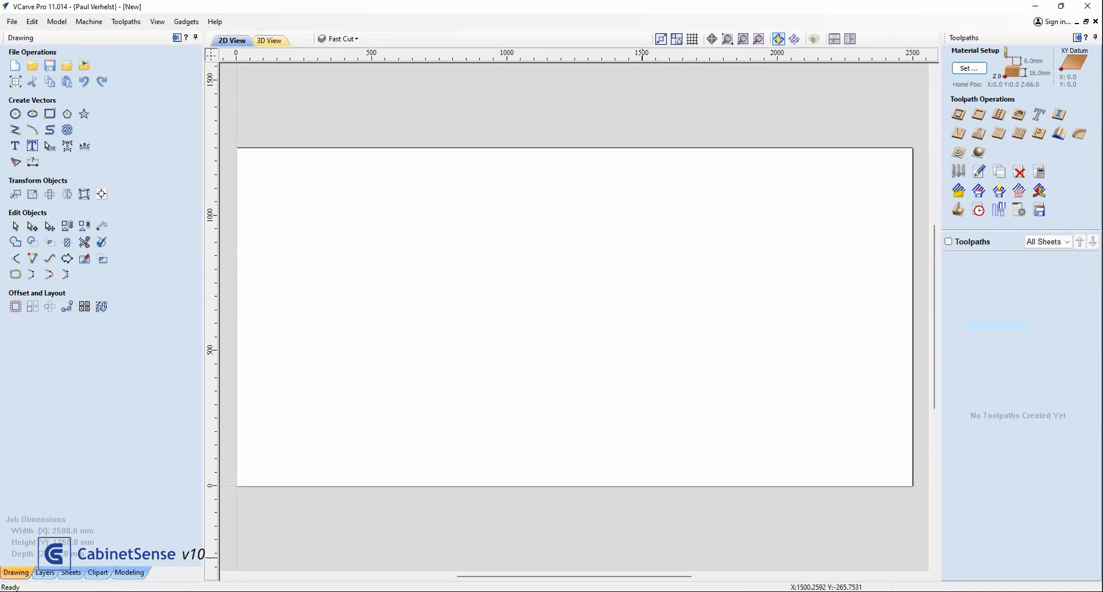
{"action": "left_click", "coordinate": [476, 591]}
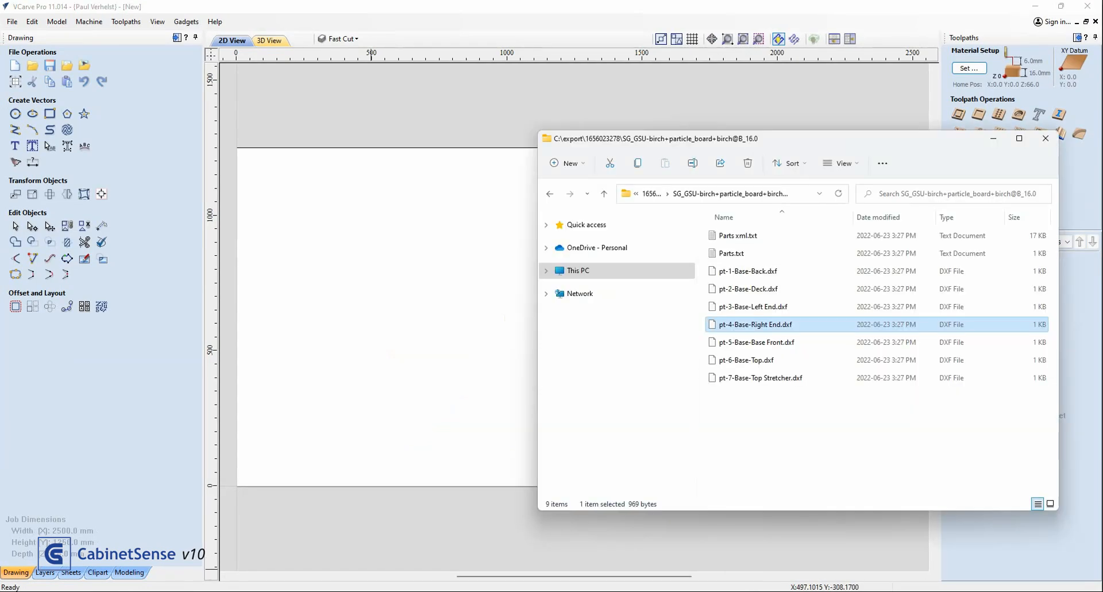
{"action": "left_click", "coordinate": [740, 310]}
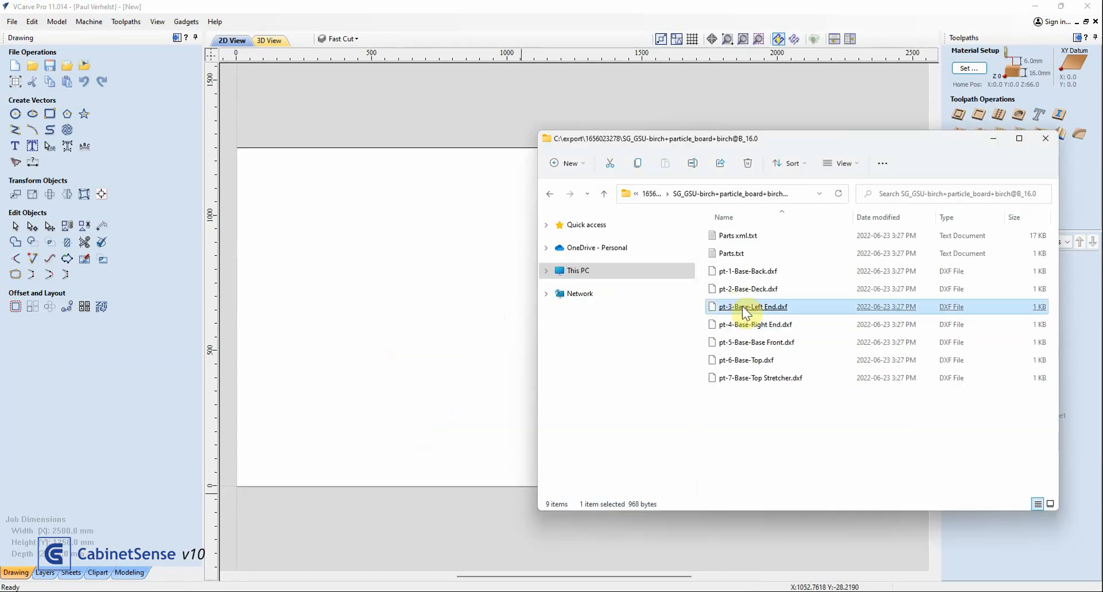
{"action": "left_click_drag", "start_coordinate": [741, 310], "coordinate": [402, 220]}
{"action": "left_click", "coordinate": [772, 327]}
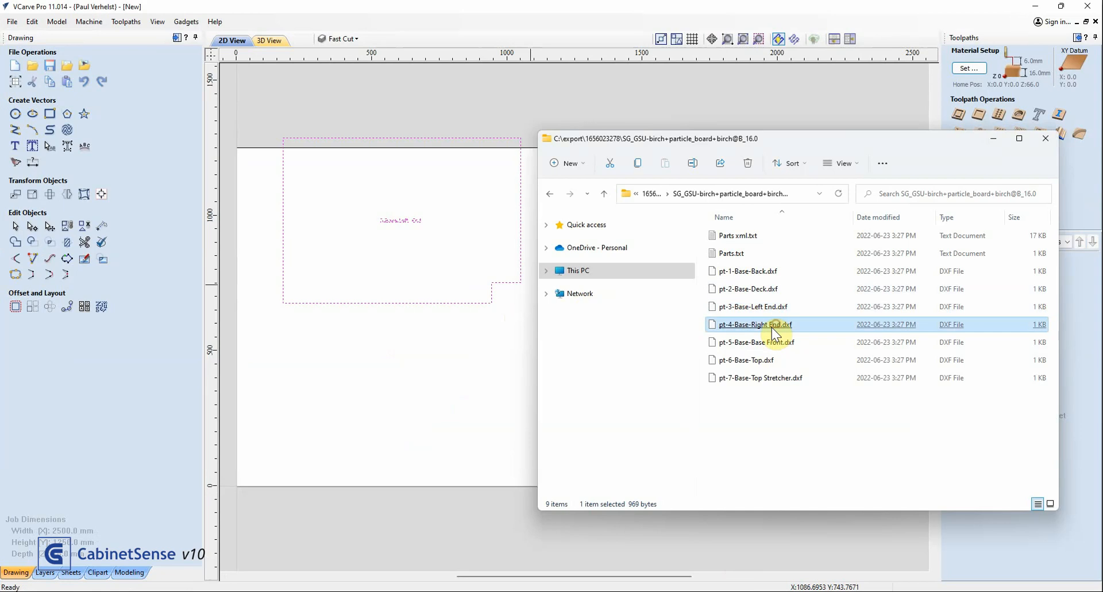
{"action": "left_click_drag", "start_coordinate": [764, 330], "coordinate": [429, 415]}
{"action": "left_click", "coordinate": [653, 98]}
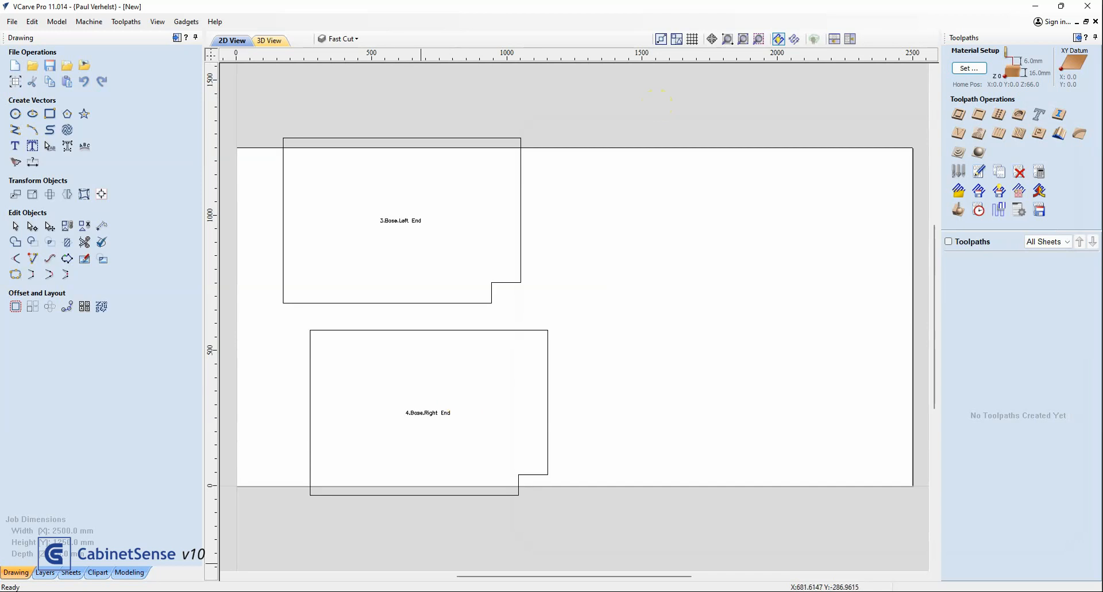
Back in SketchUp, set the birch+particle_board+birch@B job material's shop material to Baltic Birch, mark it as default, and save the row
{"action": "left_click", "coordinate": [779, 591]}
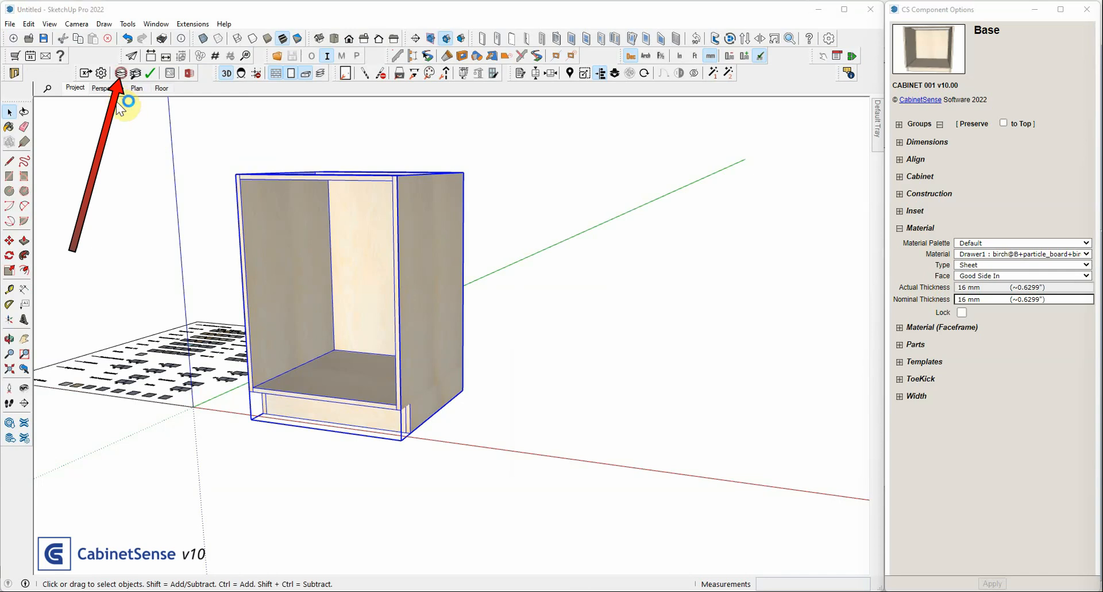
{"action": "left_click", "coordinate": [121, 73]}
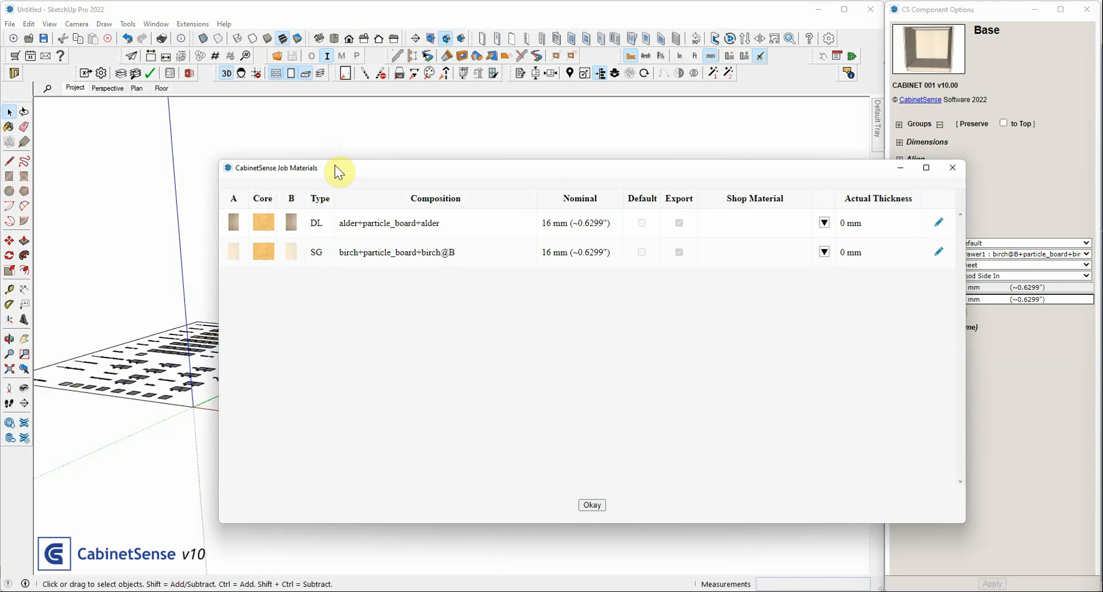
{"action": "left_click_drag", "start_coordinate": [338, 172], "coordinate": [311, 147]}
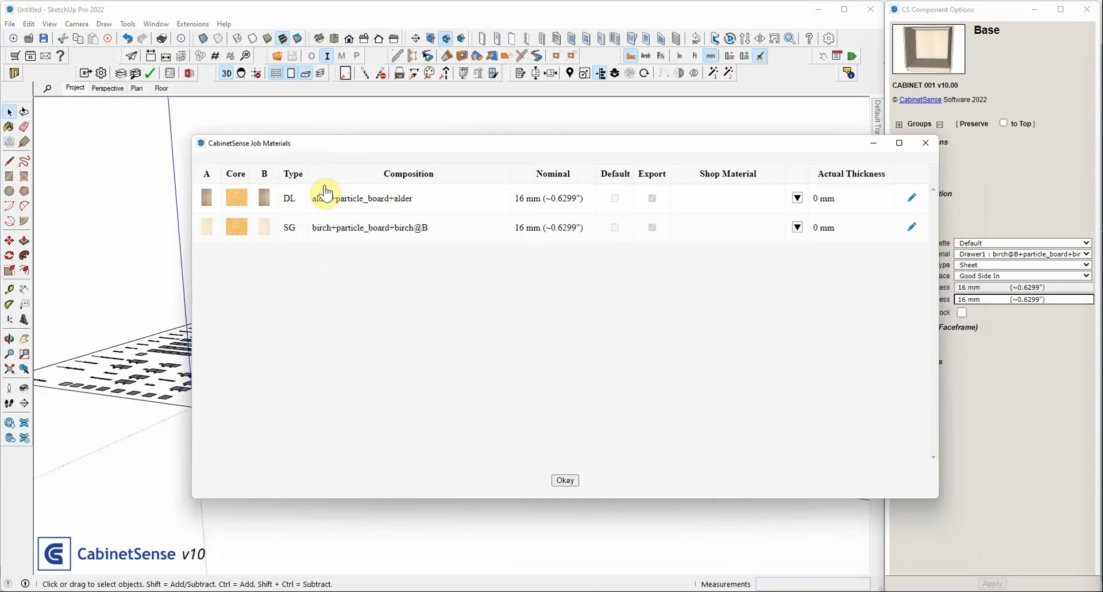
{"action": "left_click", "coordinate": [383, 225]}
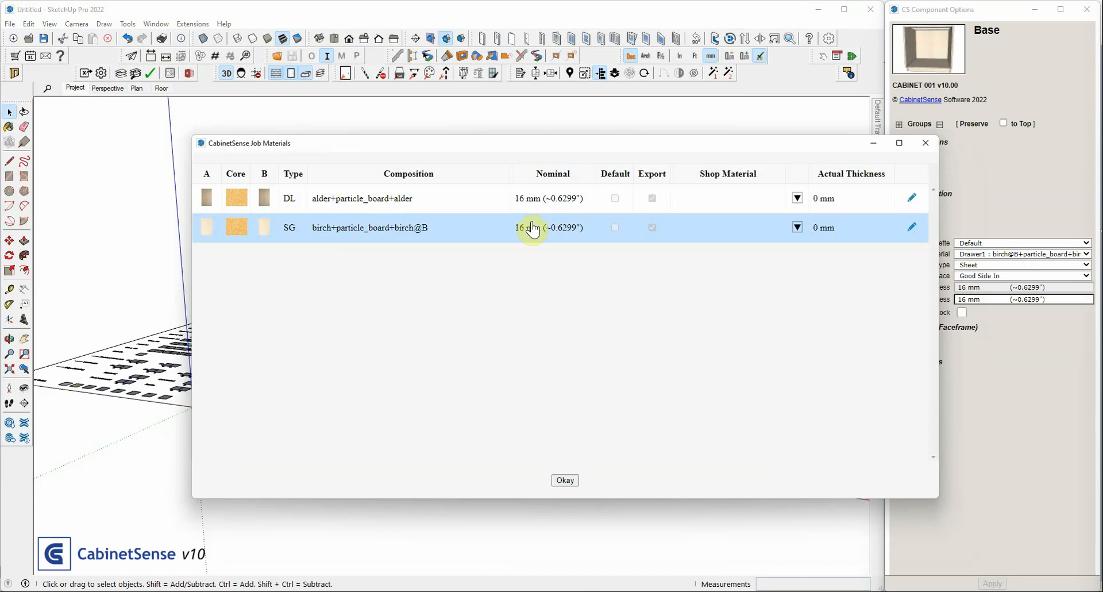
{"action": "double_click", "coordinate": [696, 236]}
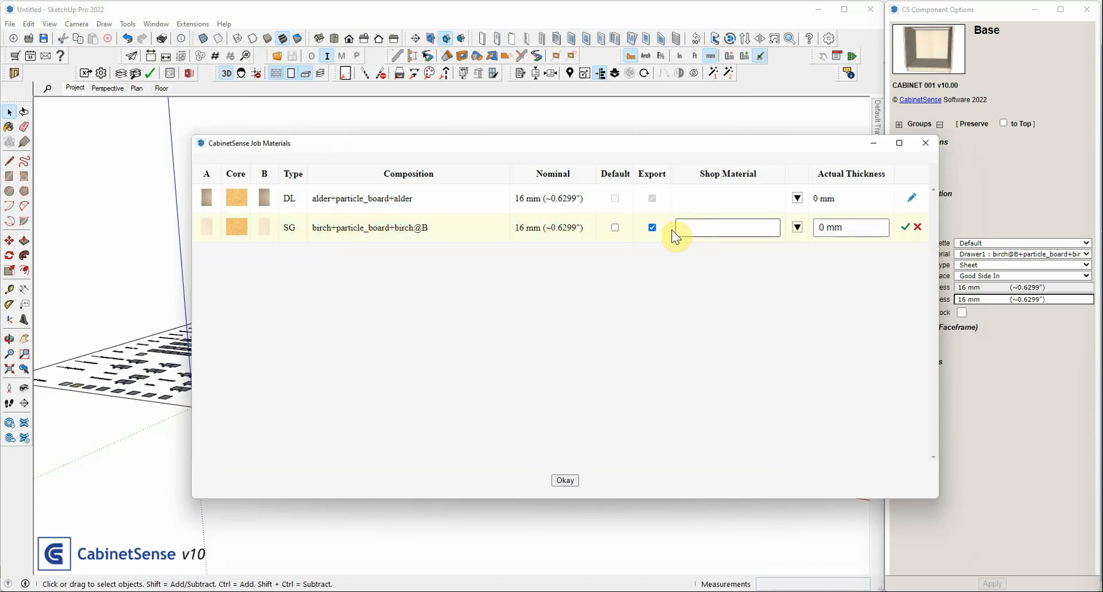
{"action": "left_click", "coordinate": [677, 225]}
{"action": "type", "text": "Birch"}
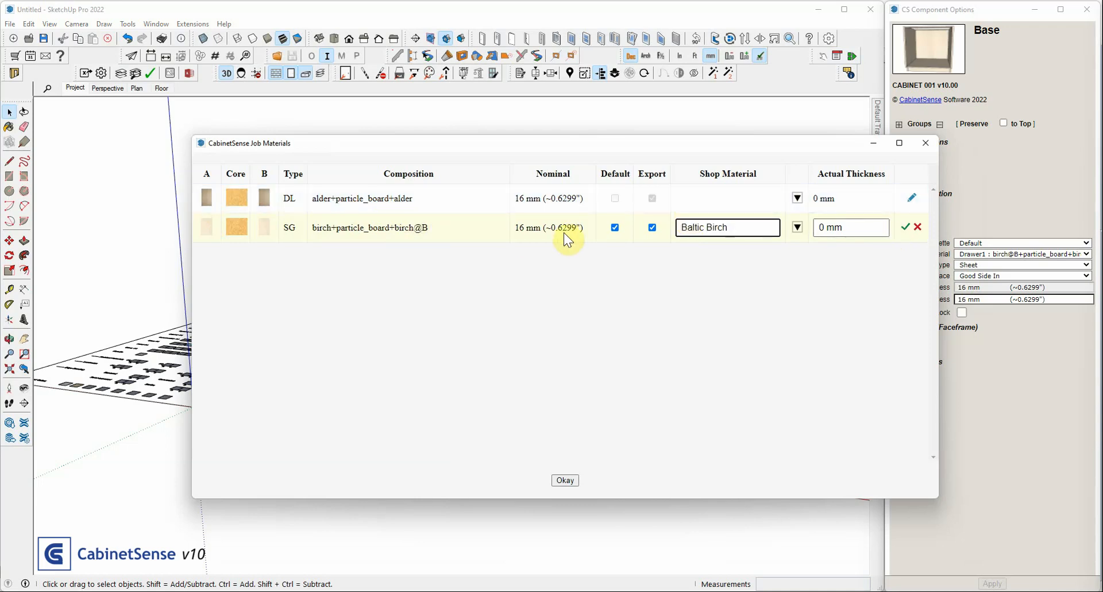
{"action": "left_click", "coordinate": [904, 230]}
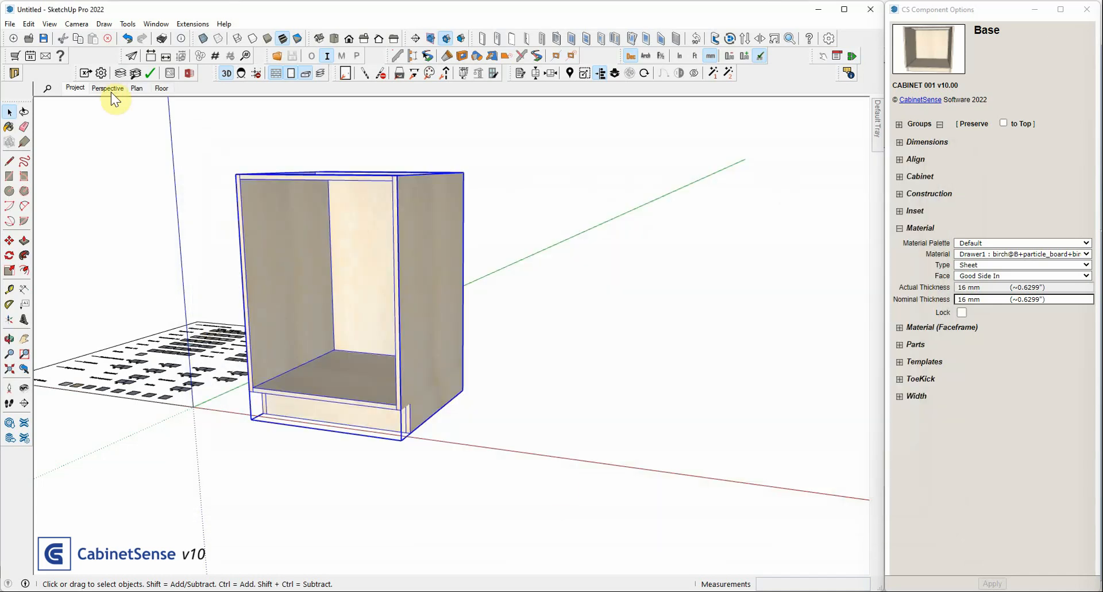
Export the selected Base cabinet again to c:/export using the Baltic Birch shop material name
{"action": "left_click", "coordinate": [414, 367]}
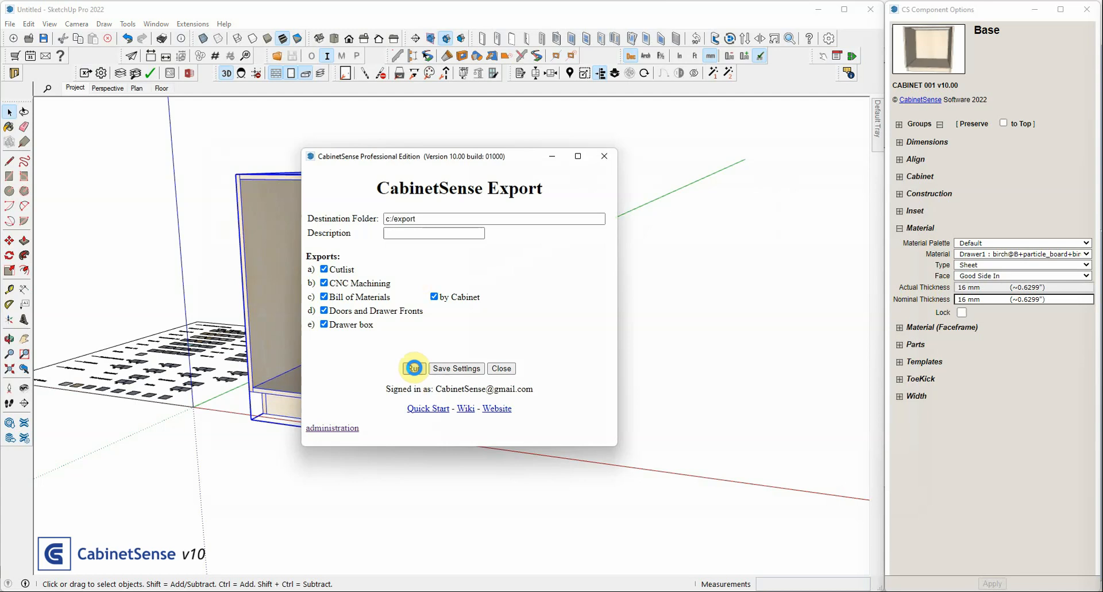
{"action": "left_click", "coordinate": [488, 326]}
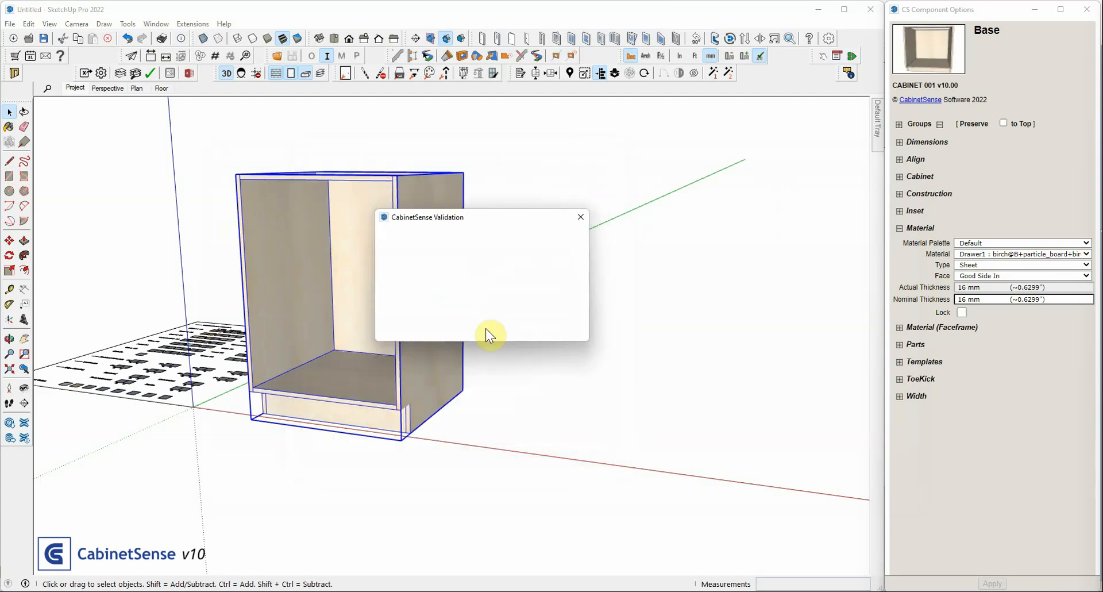
{"action": "key", "text": "Return"}
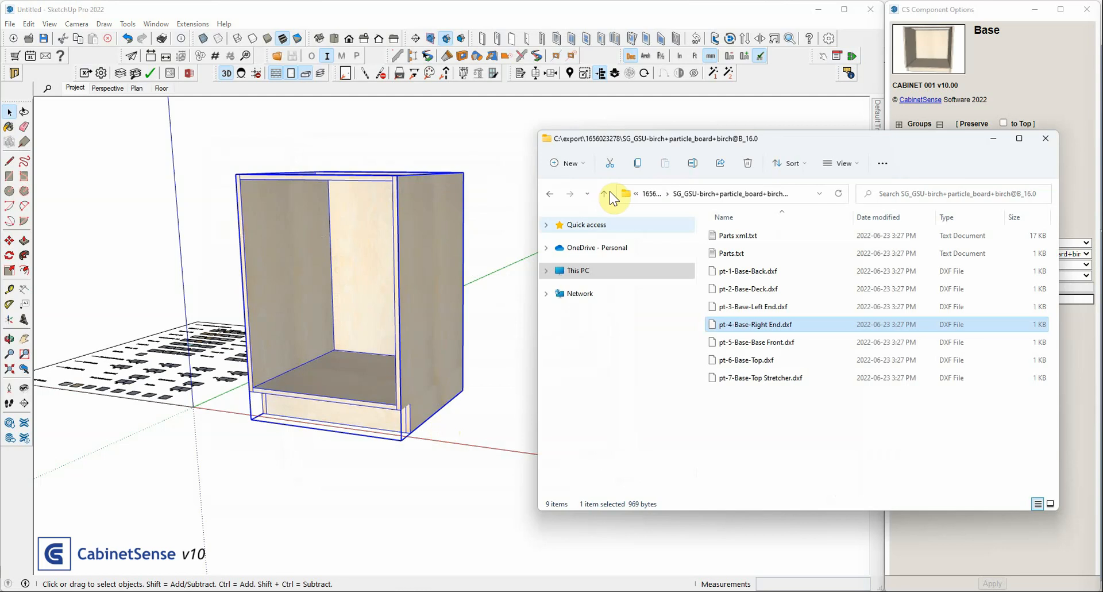
{"action": "left_click", "coordinate": [649, 193]}
{"action": "left_click", "coordinate": [708, 194]}
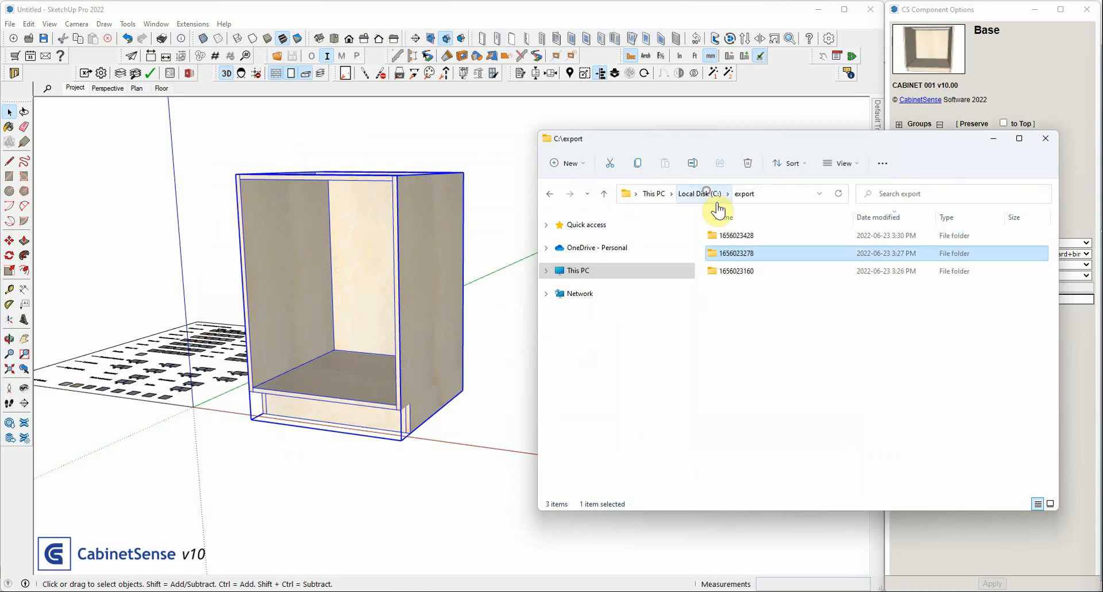
{"action": "double_click", "coordinate": [736, 236]}
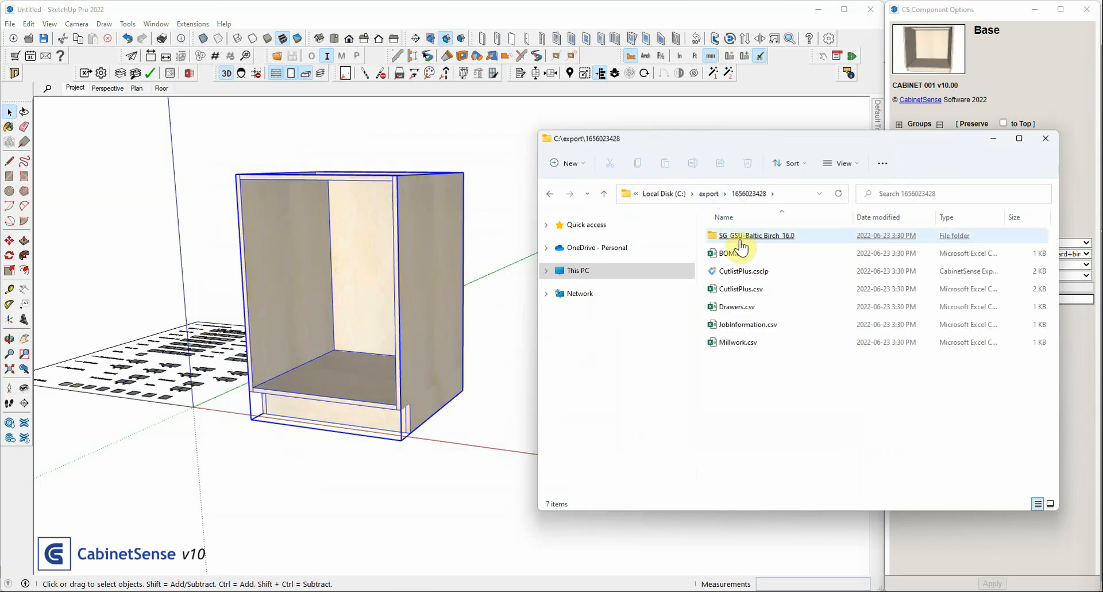
{"action": "left_click", "coordinate": [740, 241]}
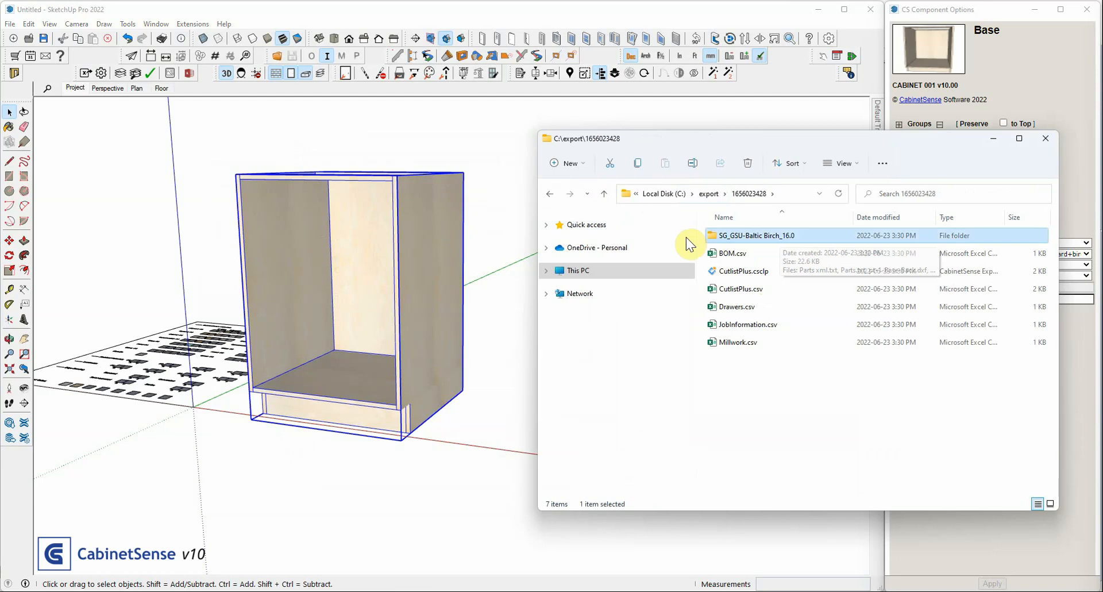
Open the job materials and examine the composition, nominal thickness and shop material of the birch+particle_board+birch@B row
{"action": "left_click", "coordinate": [120, 73]}
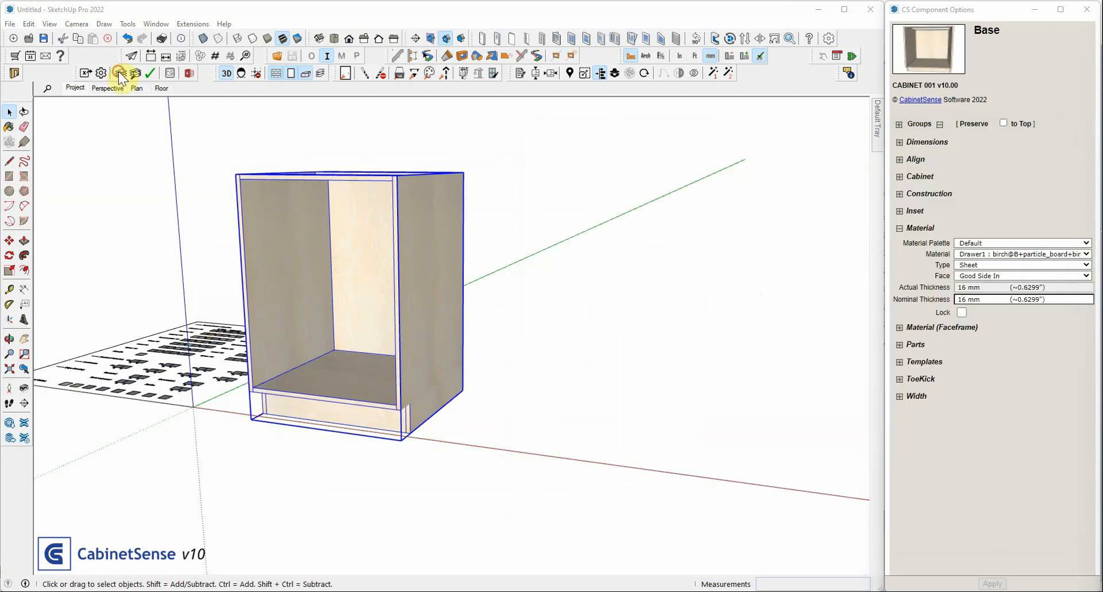
{"action": "left_click", "coordinate": [426, 227]}
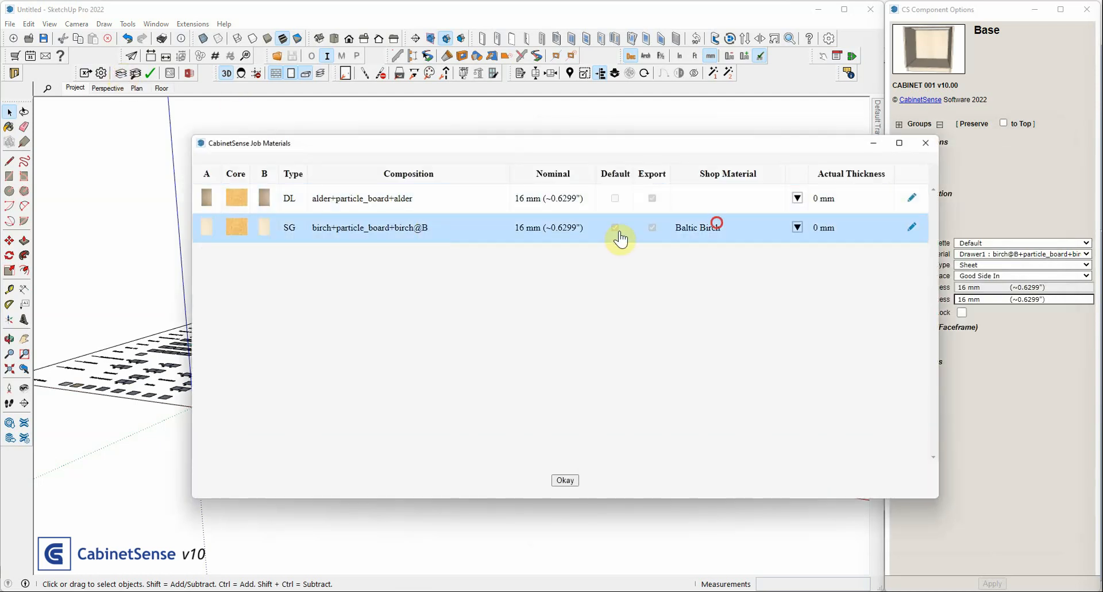
{"action": "left_click", "coordinate": [717, 223]}
{"action": "left_click", "coordinate": [612, 224]}
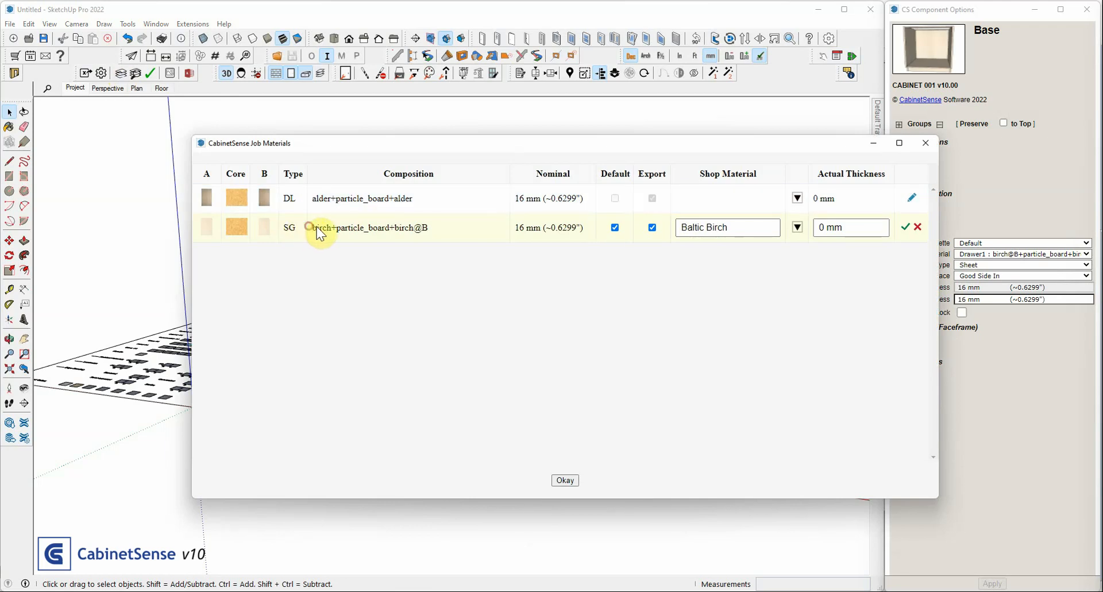
{"action": "left_click_drag", "start_coordinate": [305, 227], "coordinate": [429, 231]}
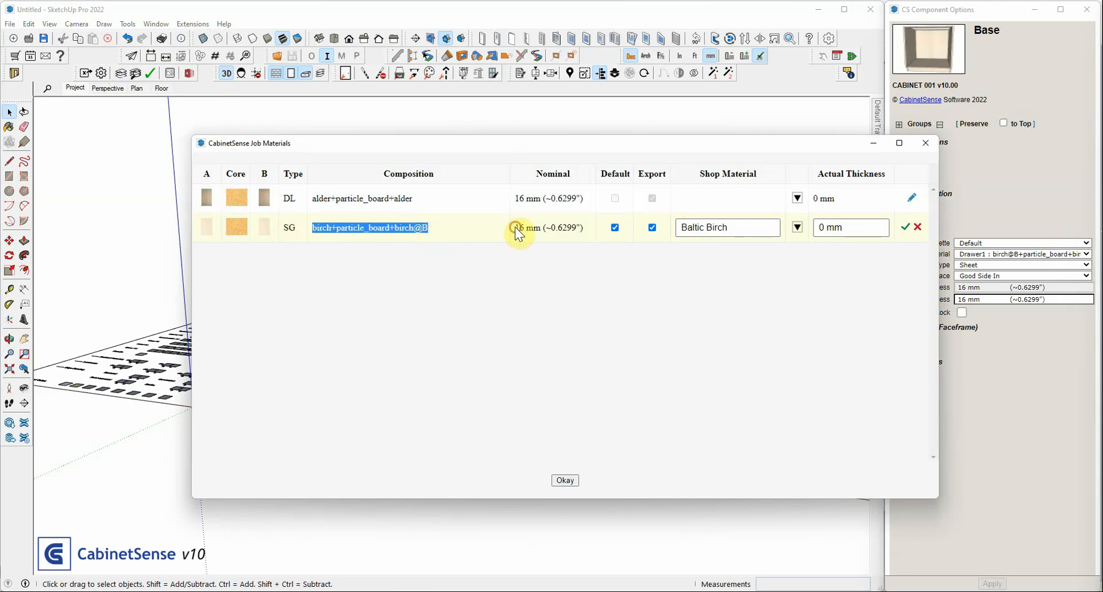
{"action": "left_click_drag", "start_coordinate": [514, 227], "coordinate": [539, 233]}
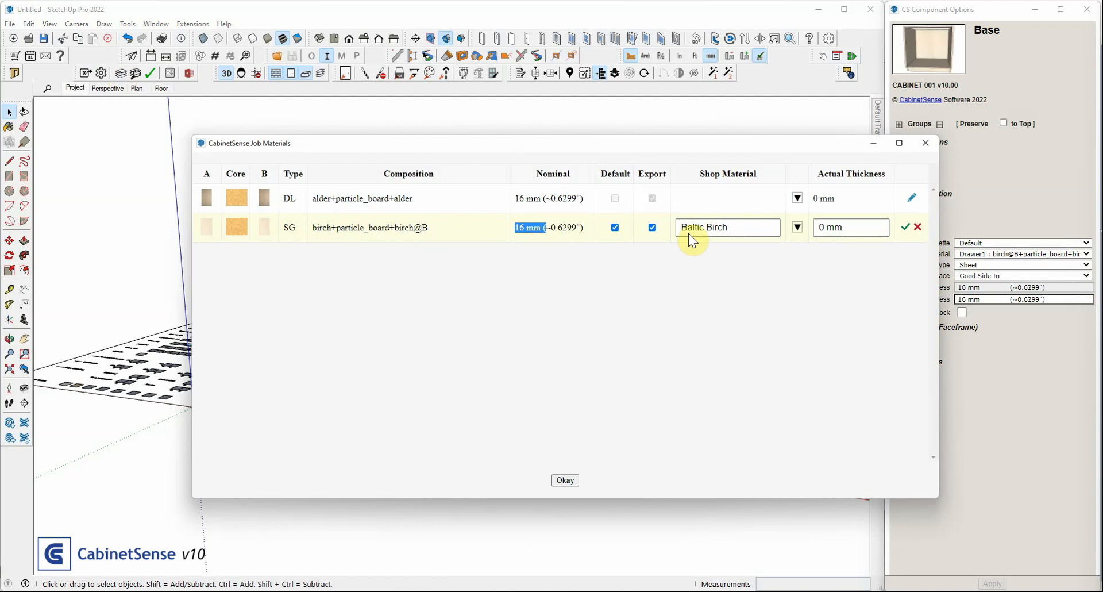
{"action": "left_click", "coordinate": [684, 218]}
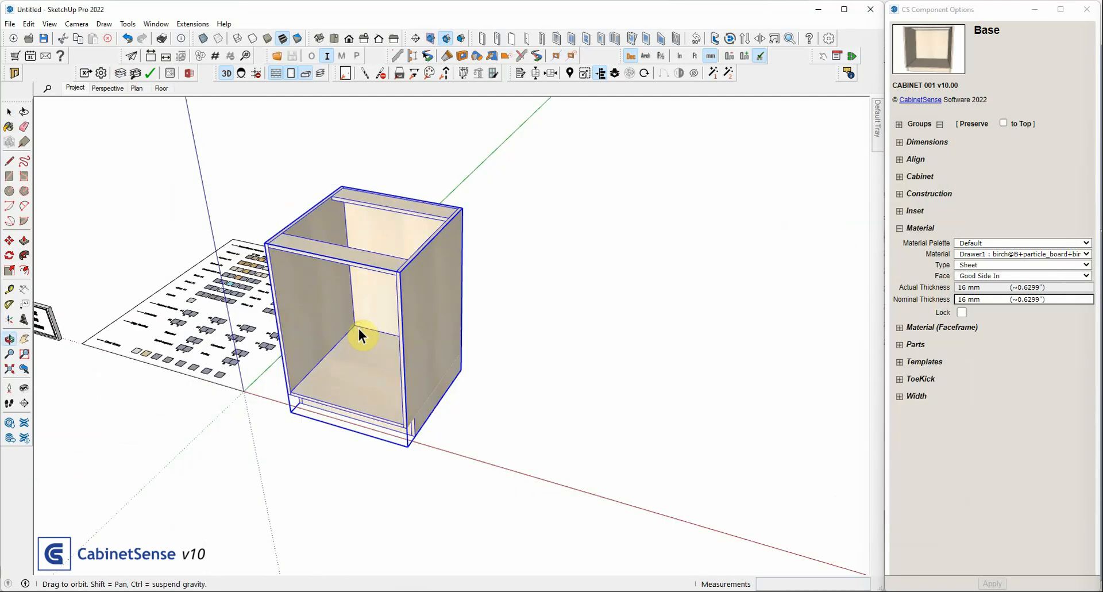
Set the Base cabinet's nominal material thickness to 22 mm
{"action": "key", "text": "space"}
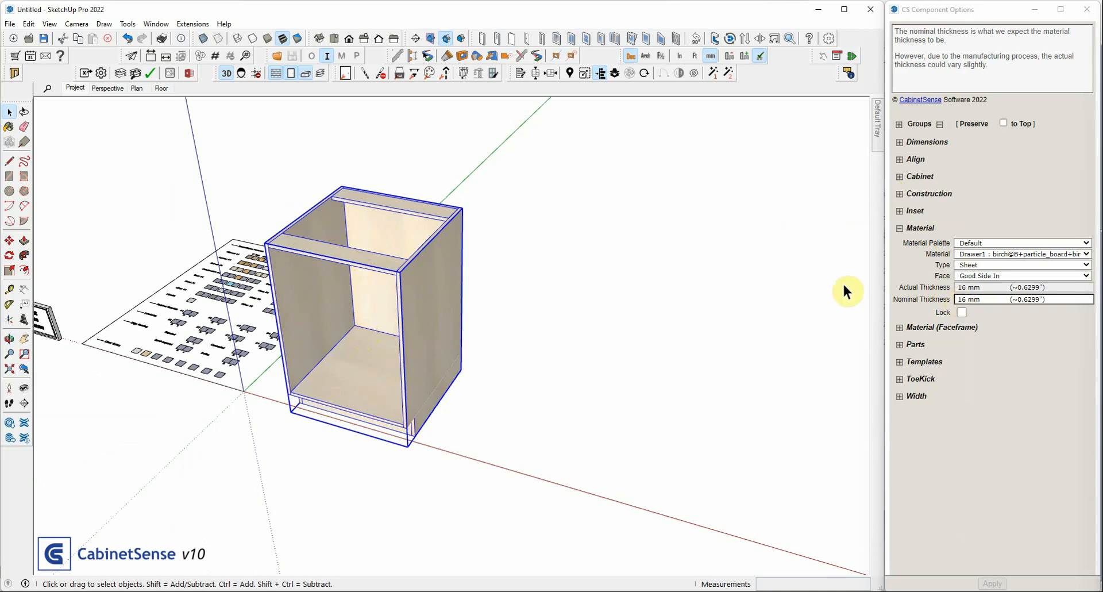
{"action": "middle_click_drag", "start_coordinate": [393, 290], "coordinate": [351, 230]}
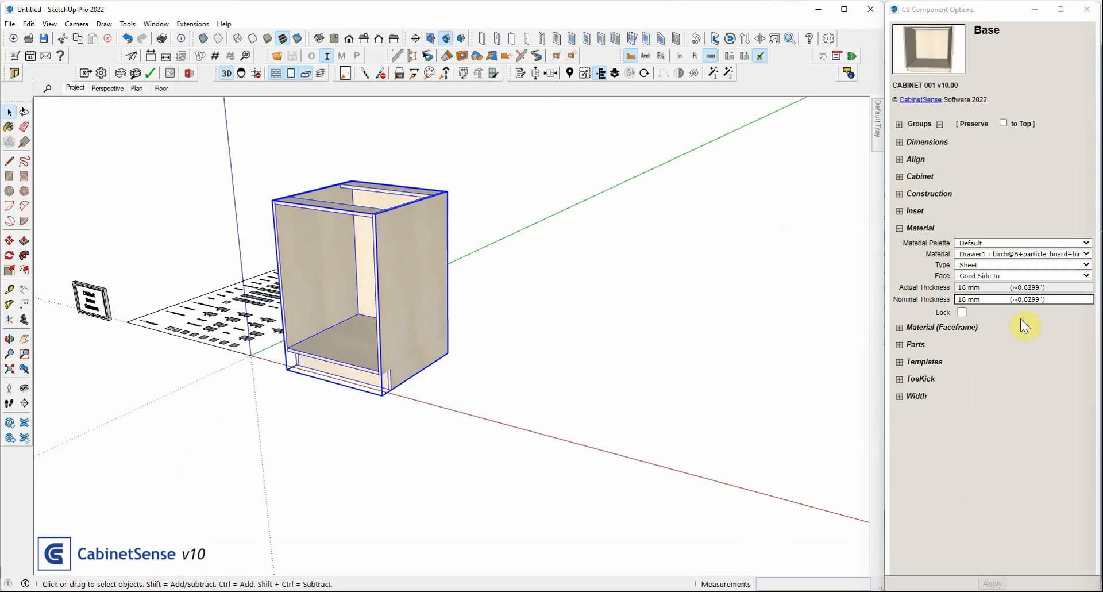
{"action": "left_click", "coordinate": [1000, 298]}
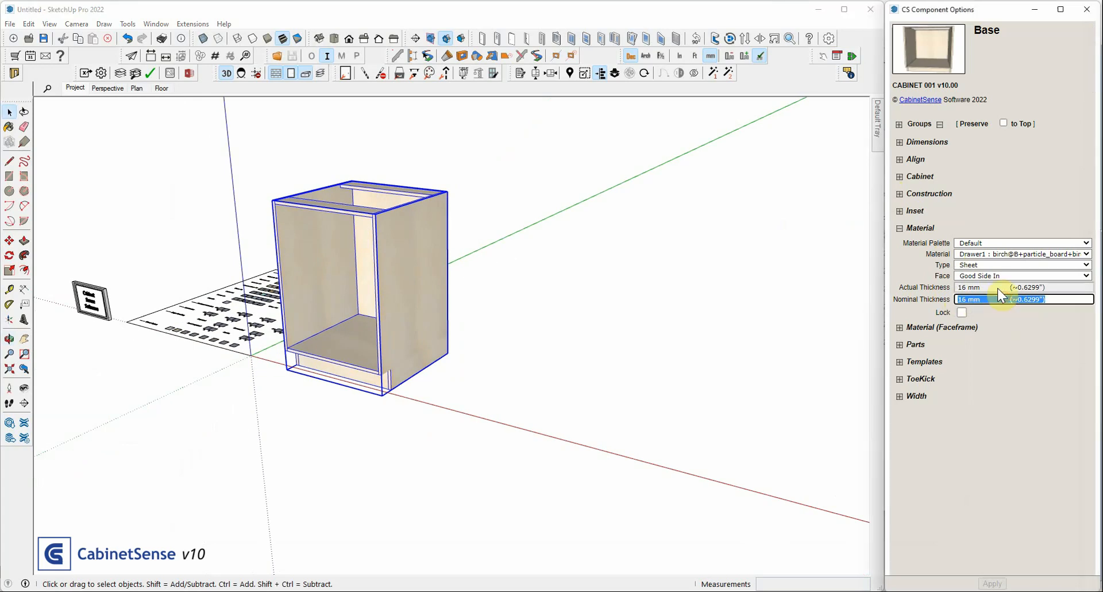
{"action": "type", "text": "22"}
{"action": "key", "text": "Return"}
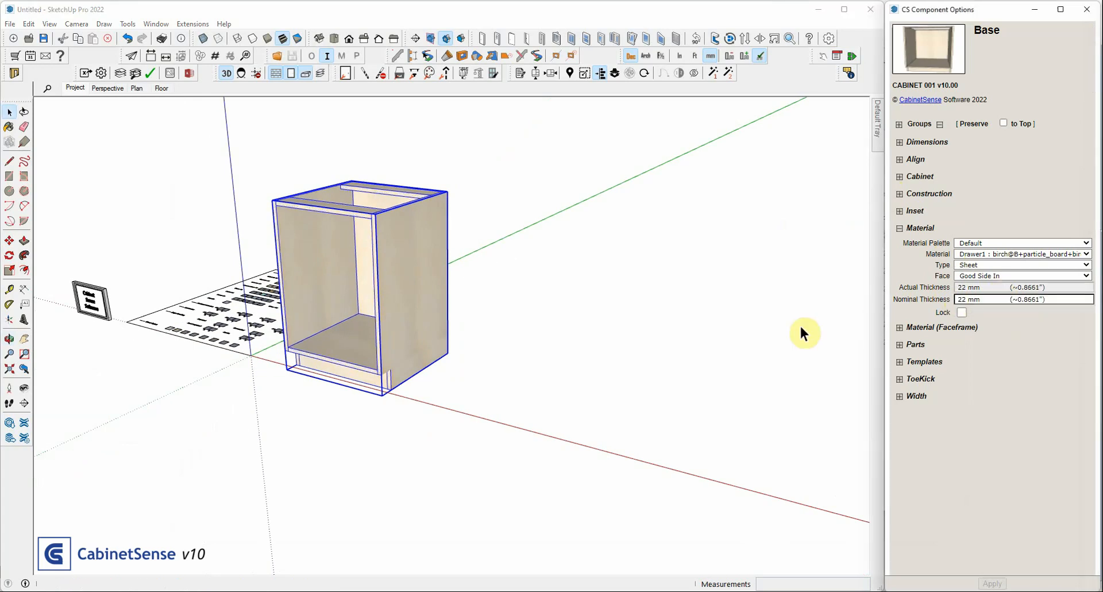
Open the Base cabinet for editing and try a nominal thickness of 12 mm on its Right End part
{"action": "middle_click_drag", "start_coordinate": [288, 278], "coordinate": [394, 241]}
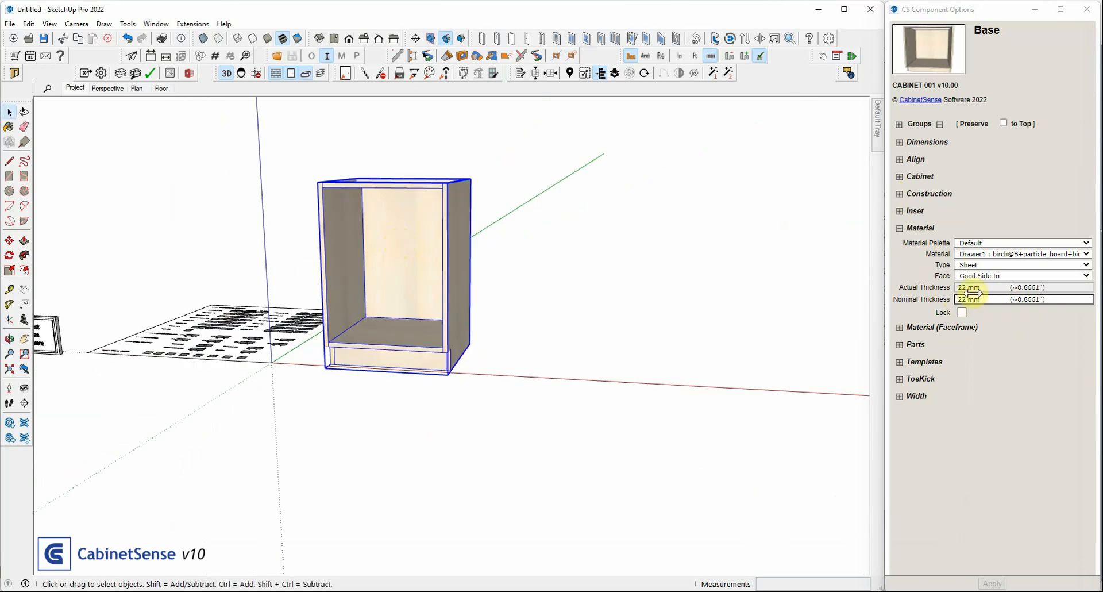
{"action": "double_click", "coordinate": [450, 230]}
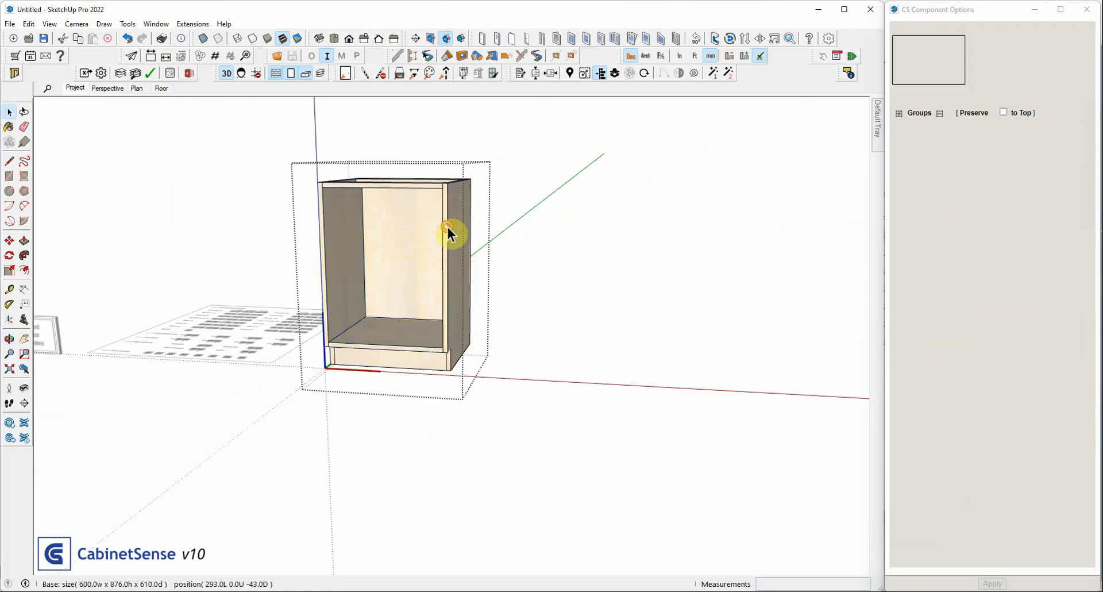
{"action": "left_click", "coordinate": [447, 227]}
{"action": "left_click", "coordinate": [974, 266]}
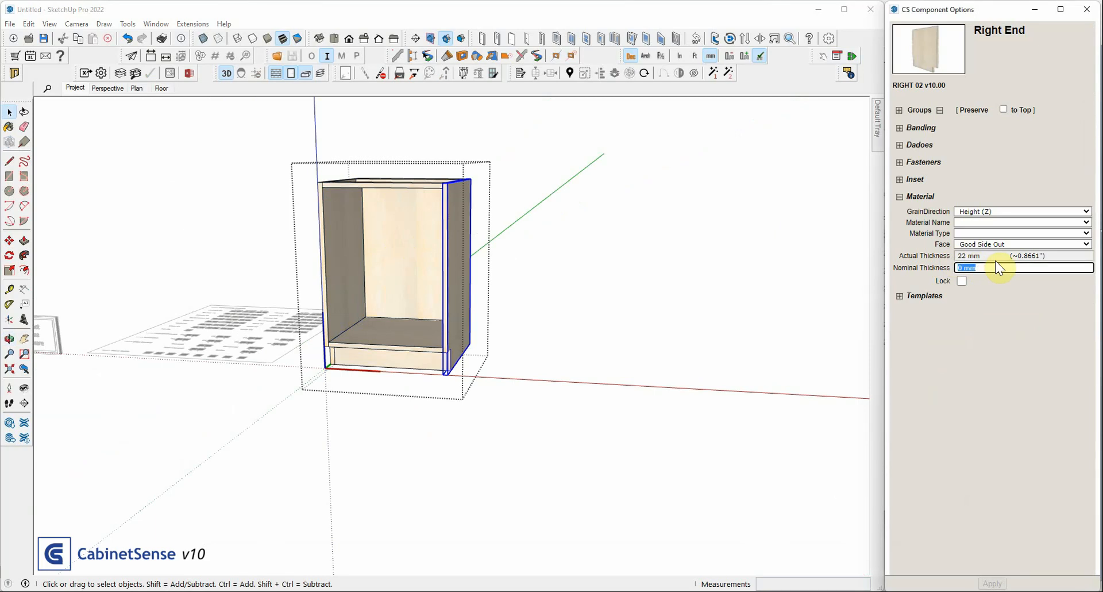
{"action": "type", "text": "12"}
{"action": "key", "text": "Return"}
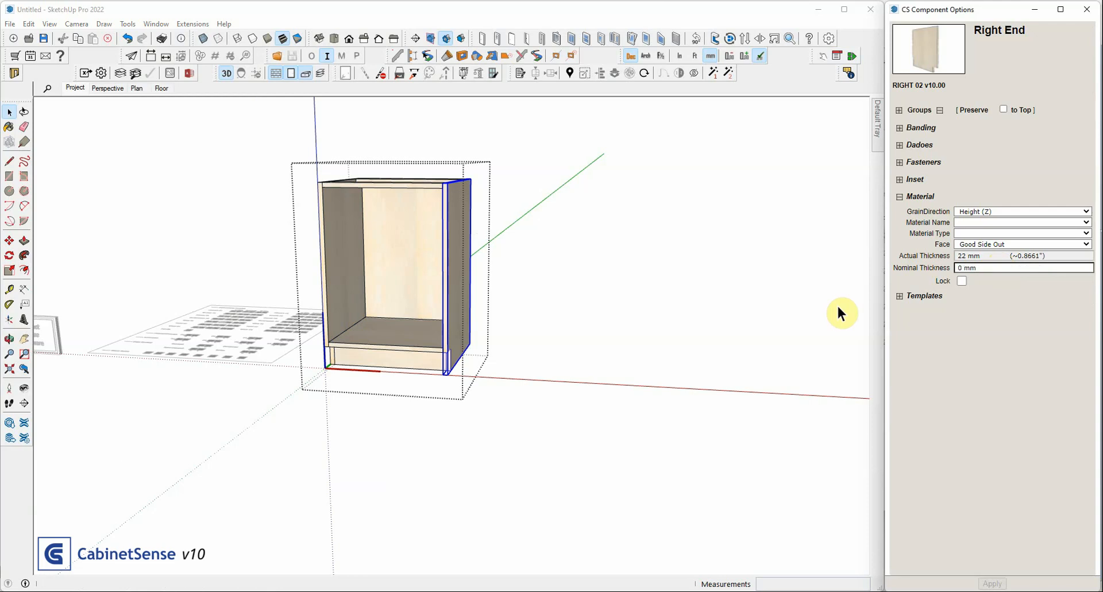
Leave the cabinet's part editing, reselect the whole Base cabinet, and set its nominal thickness to 16 mm
{"action": "left_click", "coordinate": [505, 216]}
{"action": "left_click", "coordinate": [443, 237]}
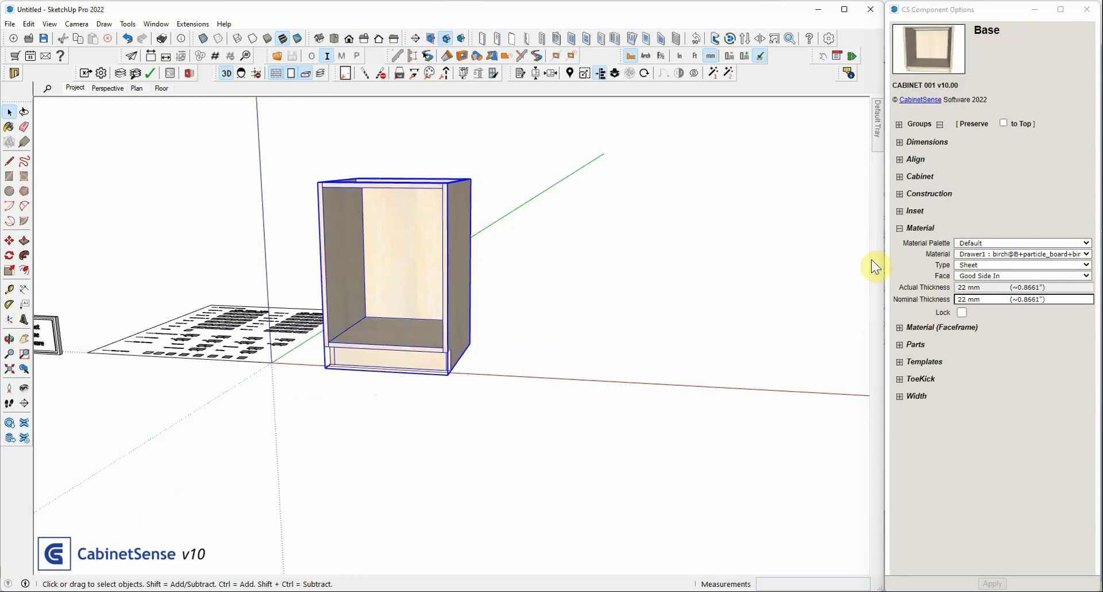
{"action": "left_click", "coordinate": [970, 295]}
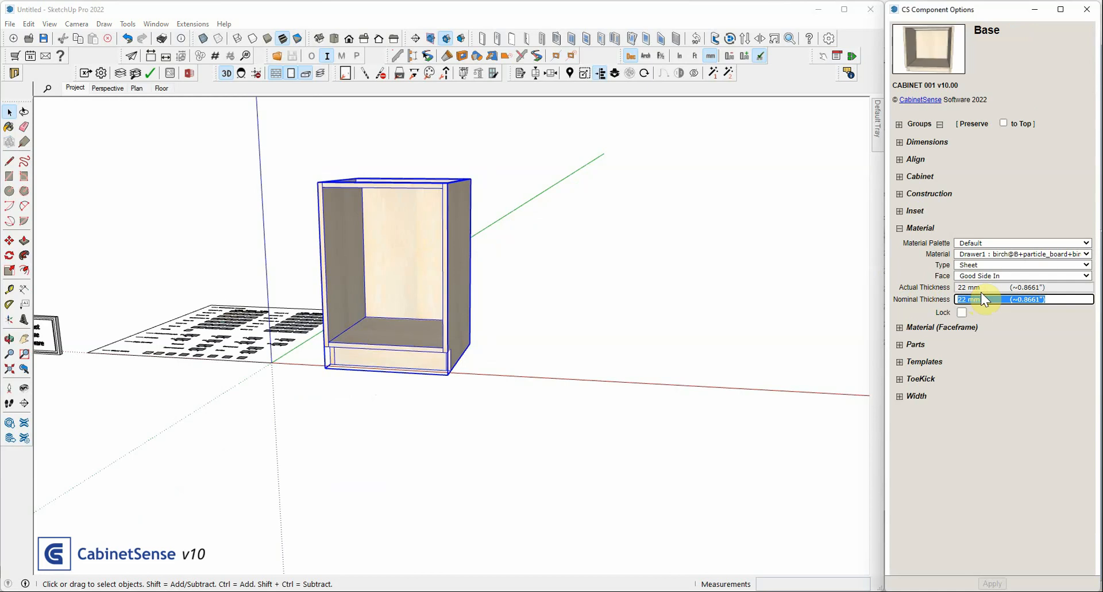
{"action": "type", "text": "16"}
{"action": "key", "text": "Return"}
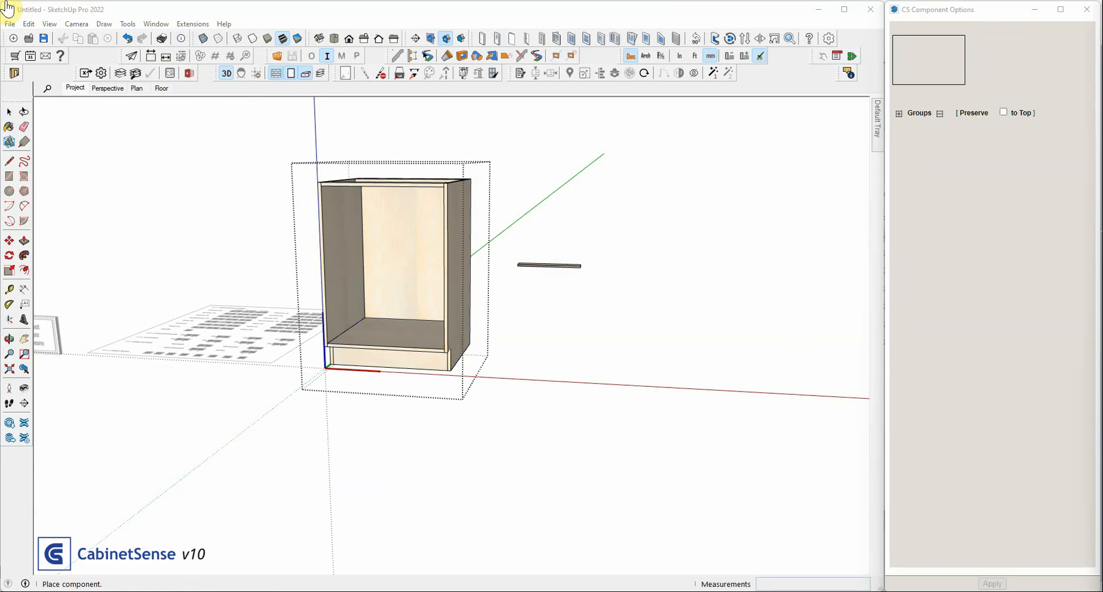
Place a Stretcher across the inside of the Base cabinet and move it up about 45 mm
{"action": "left_click", "coordinate": [330, 239]}
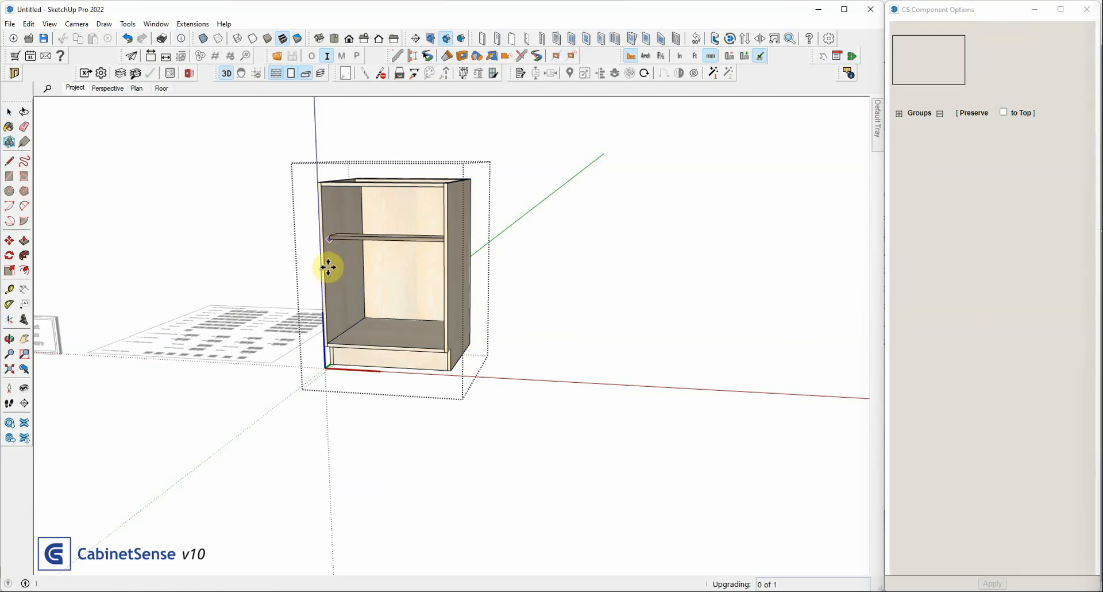
{"action": "left_click", "coordinate": [329, 239]}
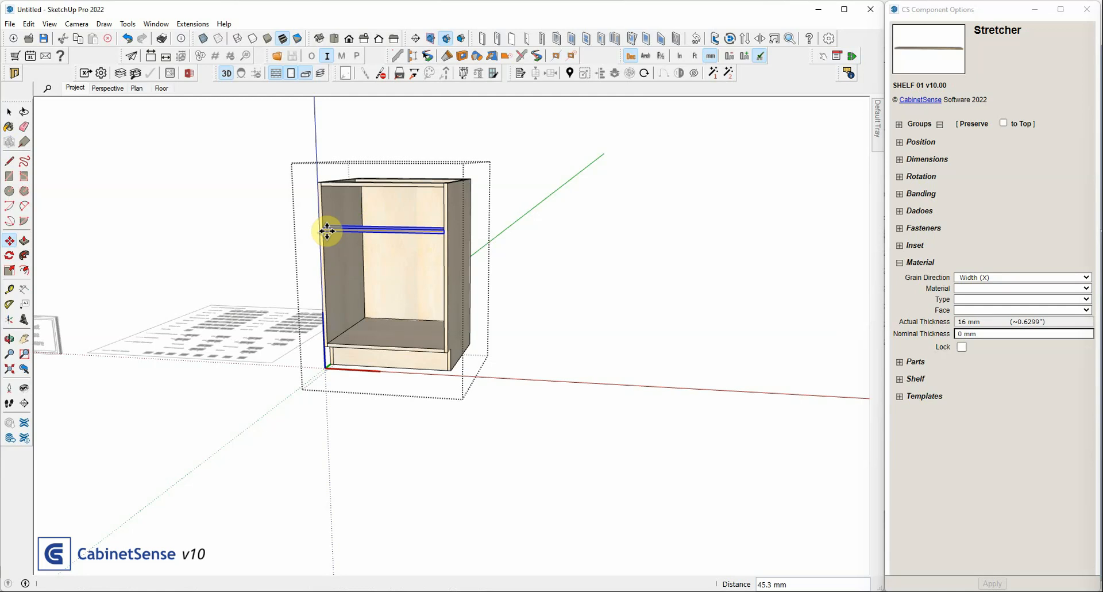
{"action": "left_click", "coordinate": [327, 231]}
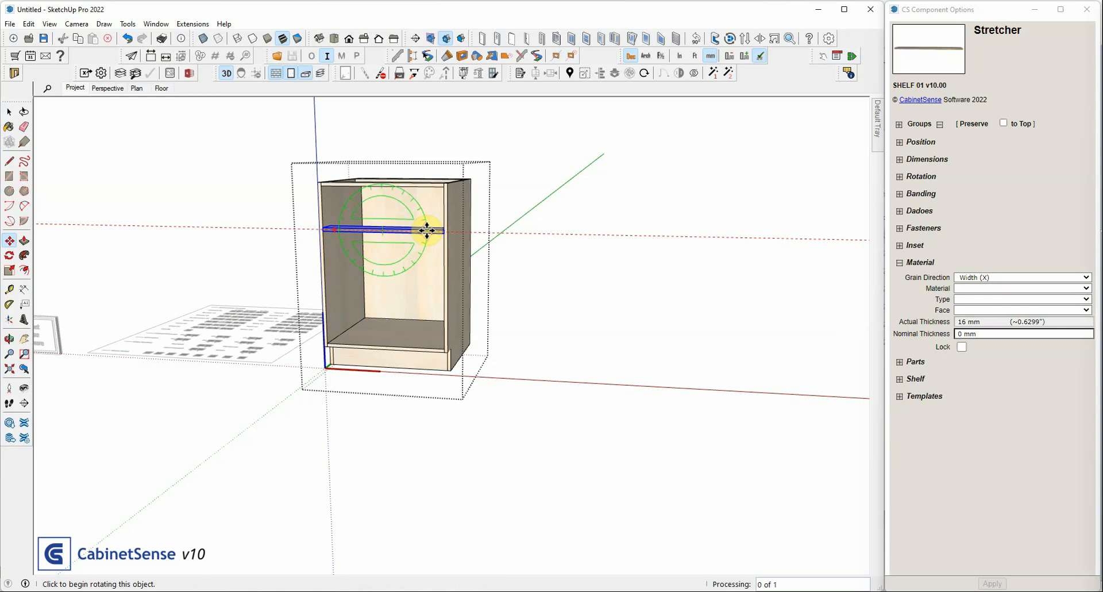
Set the Stretcher's nominal thickness to 0.1 mm and lock that thickness
{"action": "triple_click", "coordinate": [1027, 334]}
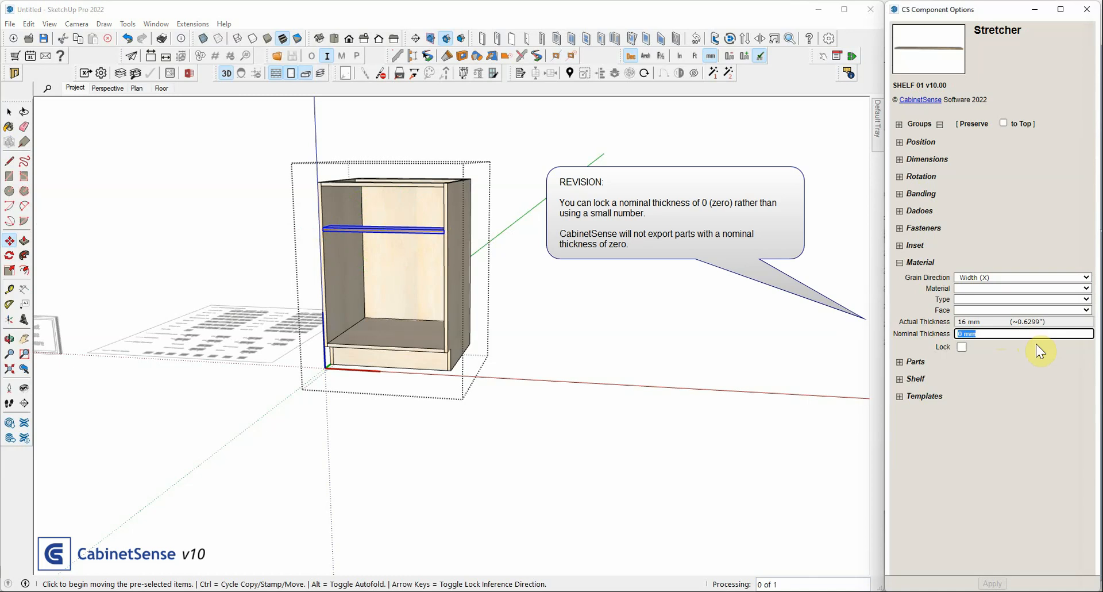
{"action": "left_click", "coordinate": [994, 583]}
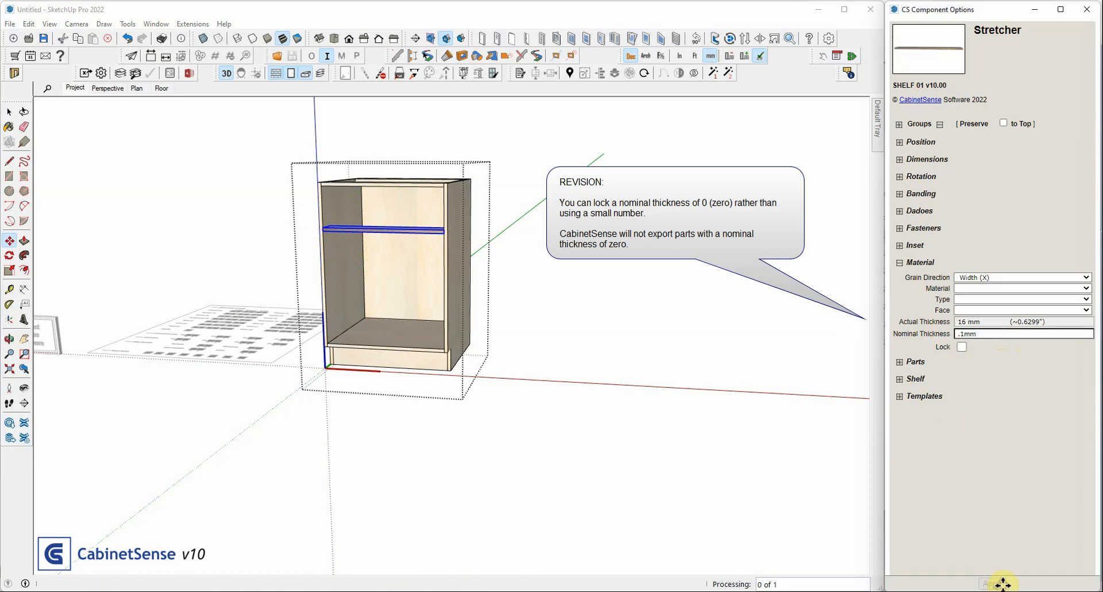
{"action": "scroll", "coordinate": [480, 239], "scroll_direction": "up", "scroll_amount": 4}
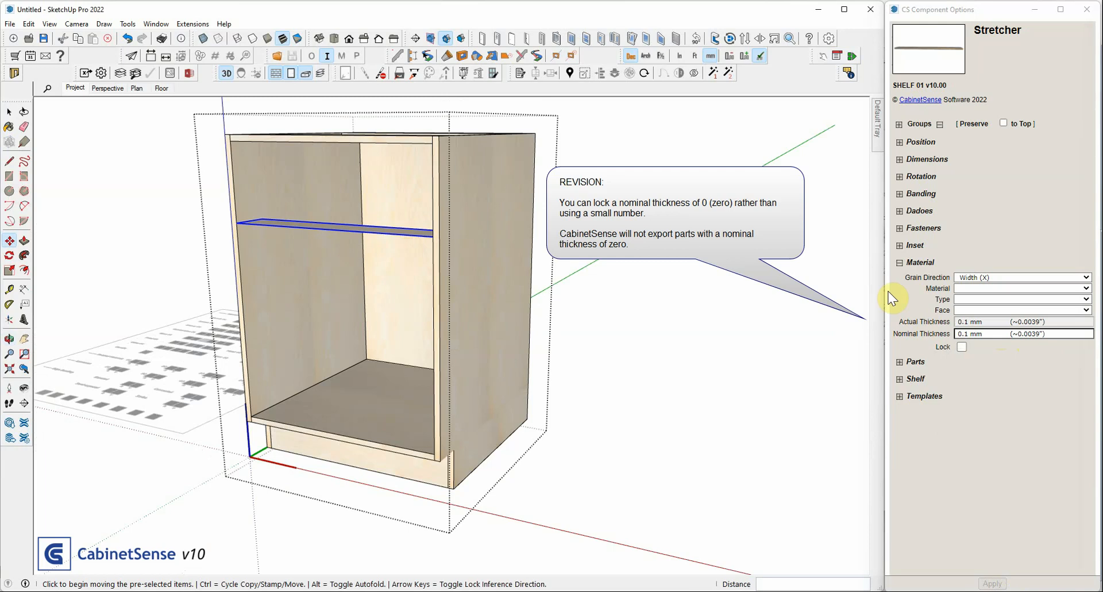
{"action": "left_click", "coordinate": [962, 346]}
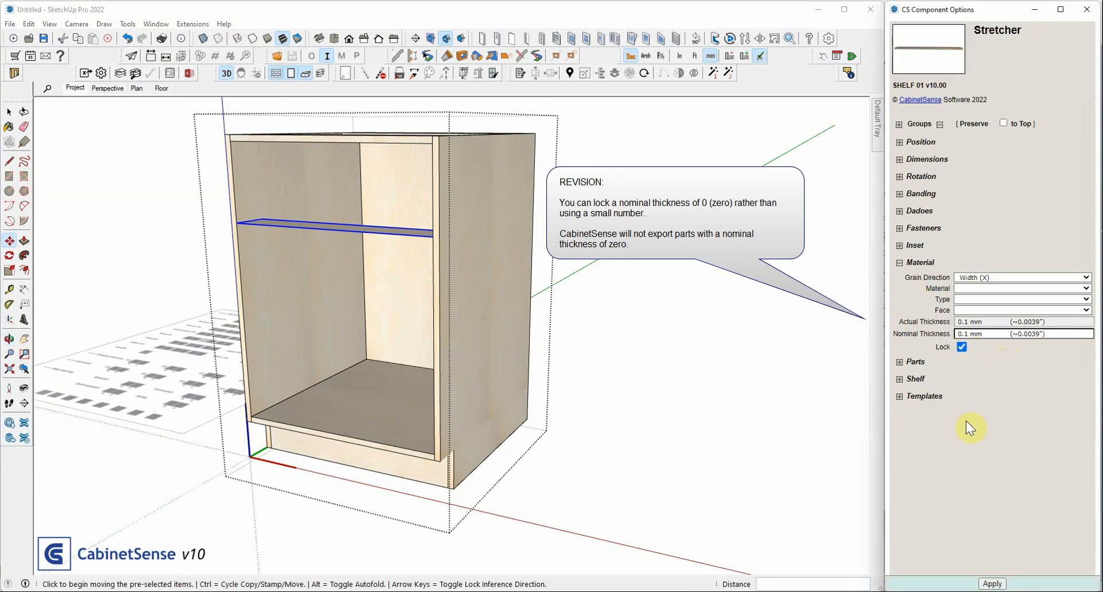
{"action": "left_click", "coordinate": [993, 584]}
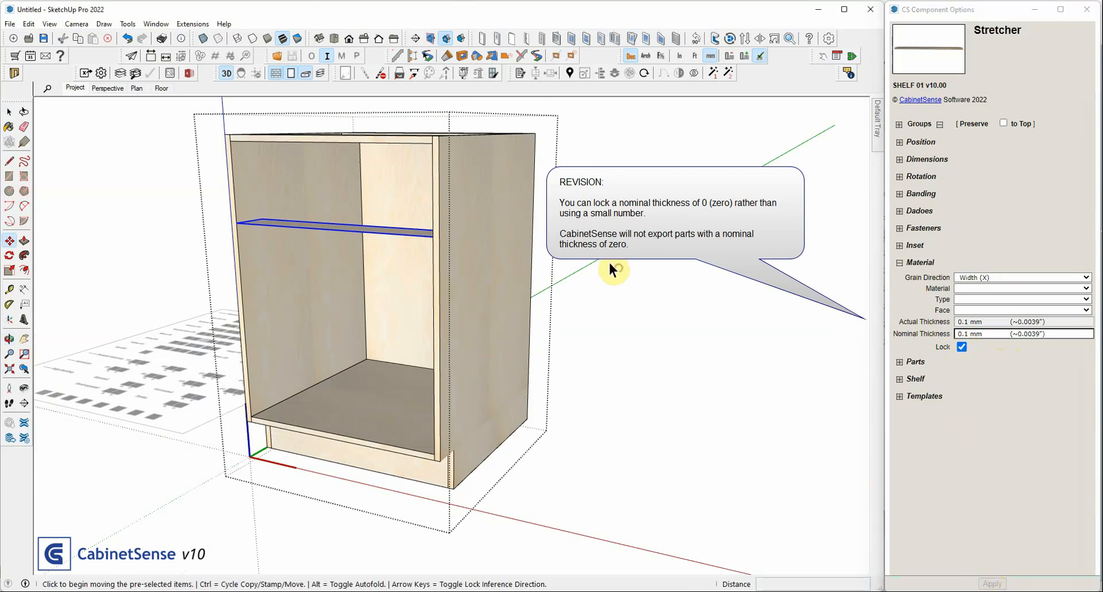
{"action": "key", "text": "space"}
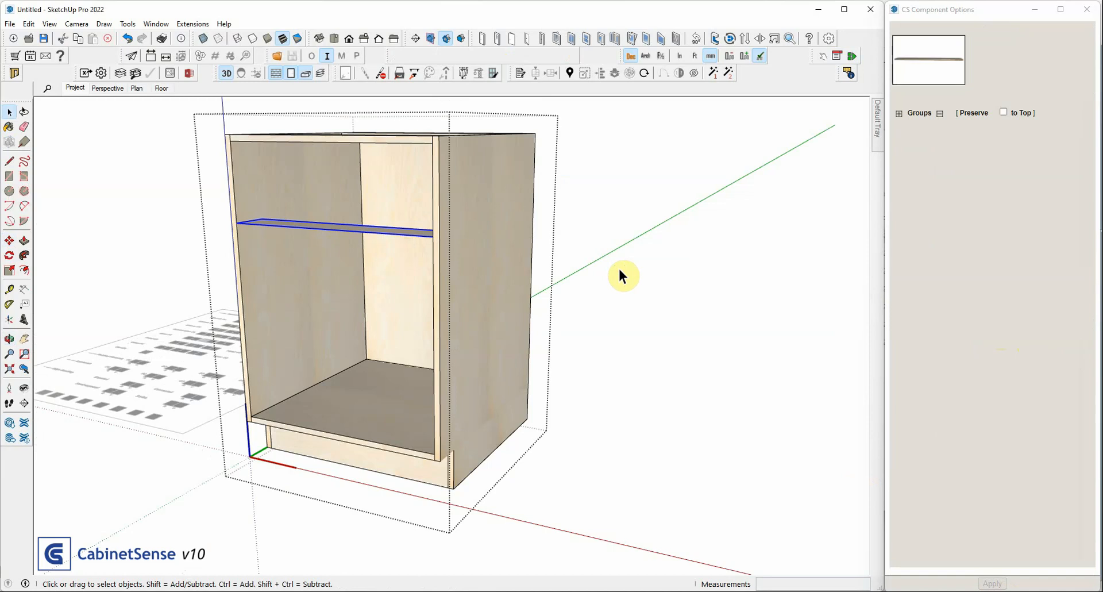
Set the project's default carcass thickness to 25 mm, check the thickness on the Base cabinet, and undo the change
{"action": "left_click", "coordinate": [111, 329]}
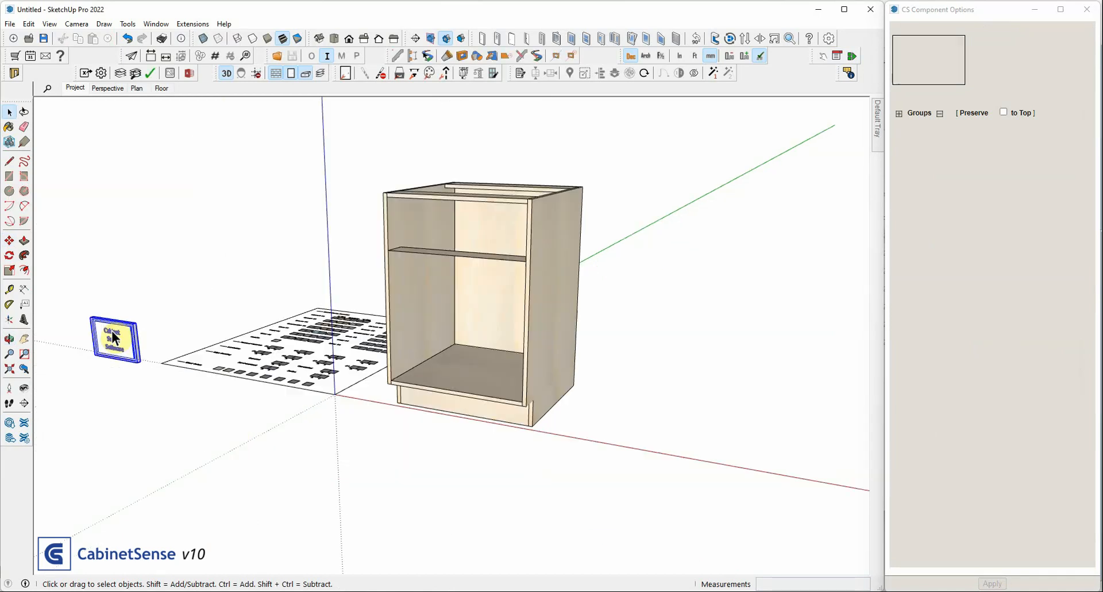
{"action": "left_click", "coordinate": [969, 314]}
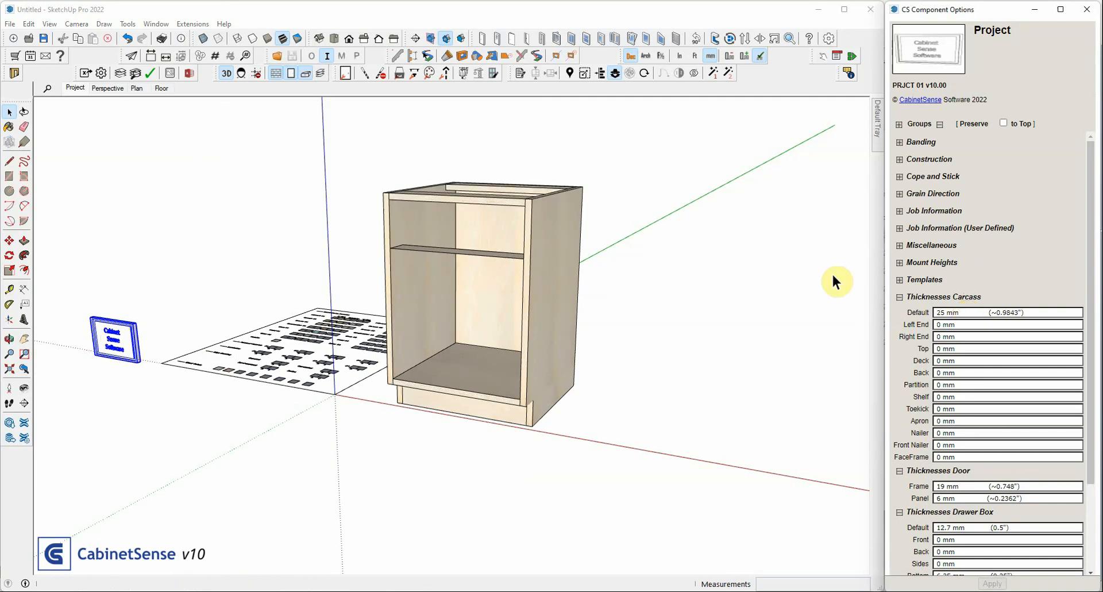
{"action": "left_click", "coordinate": [481, 253]}
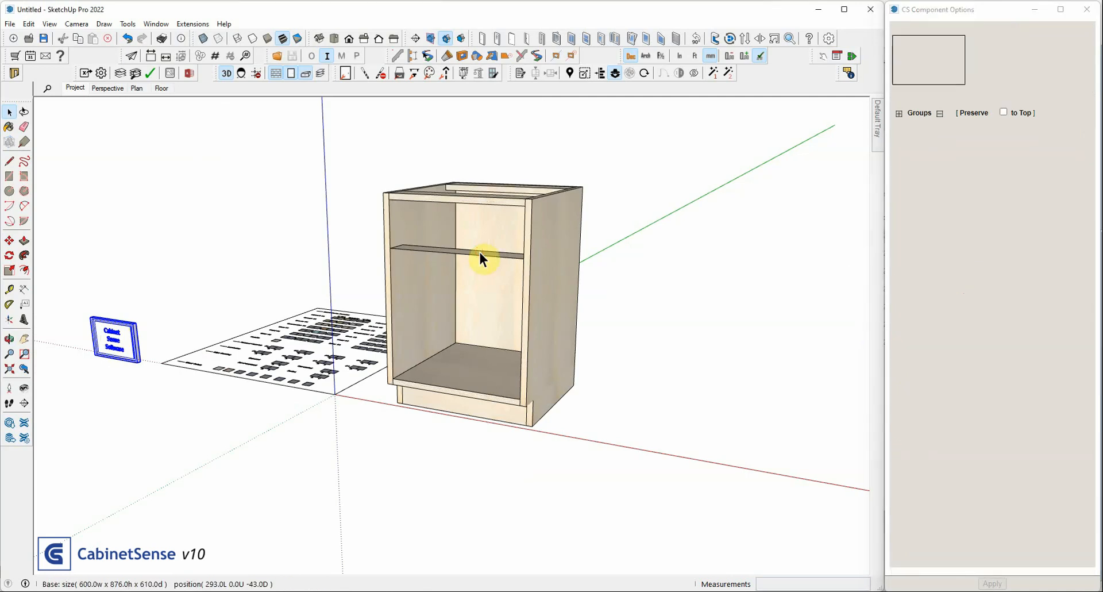
{"action": "left_click", "coordinate": [482, 259]}
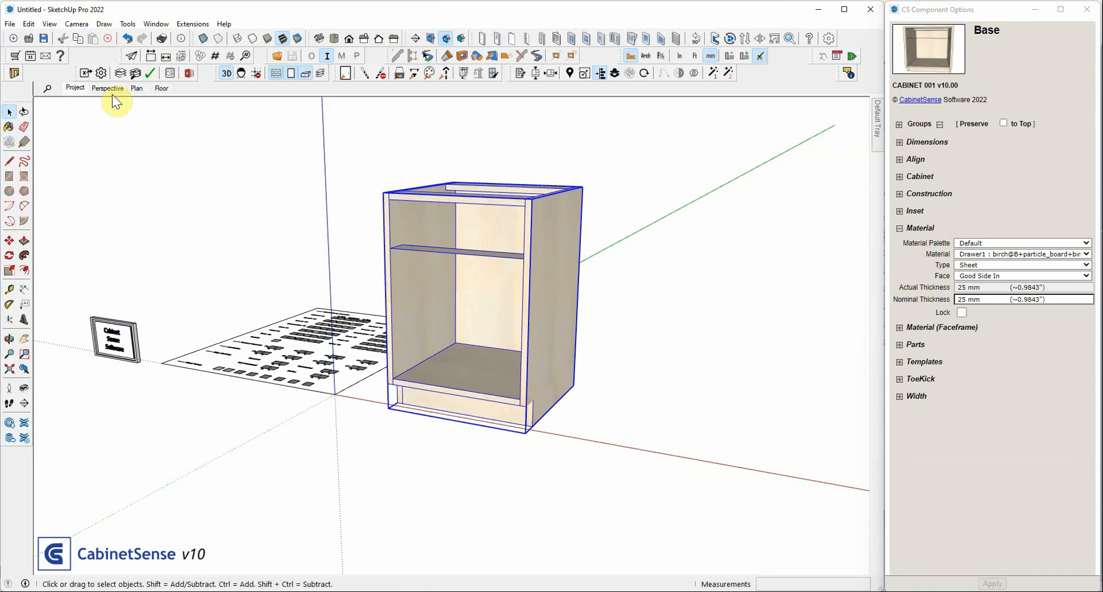
{"action": "left_click", "coordinate": [127, 39]}
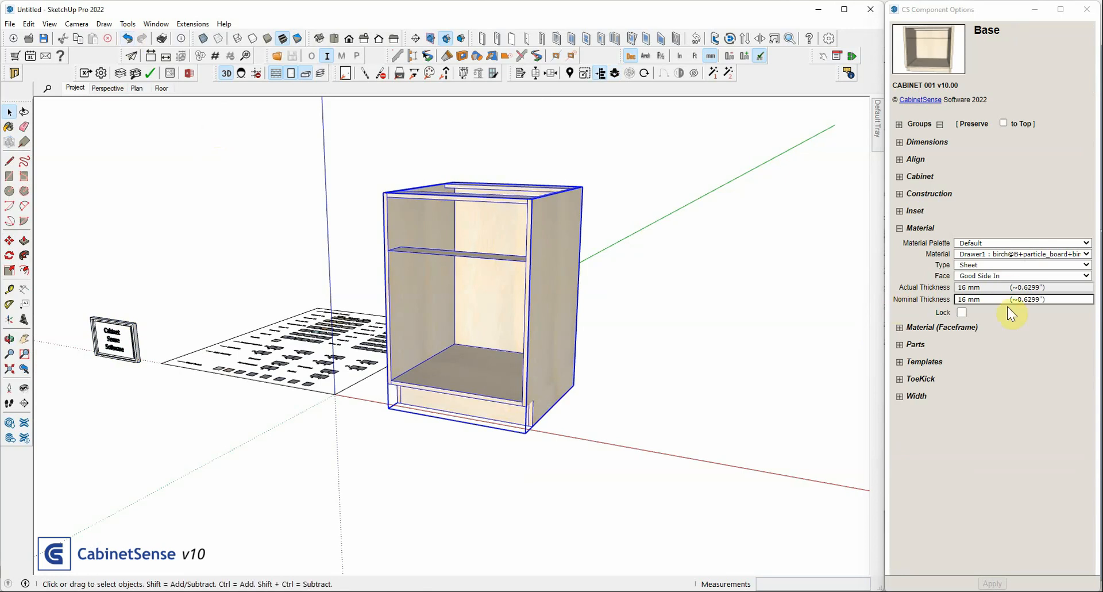
Lock the Base cabinet's thickness and set its nominal thickness to 23 mm
{"action": "left_click", "coordinate": [962, 313]}
{"action": "triple_click", "coordinate": [976, 300]}
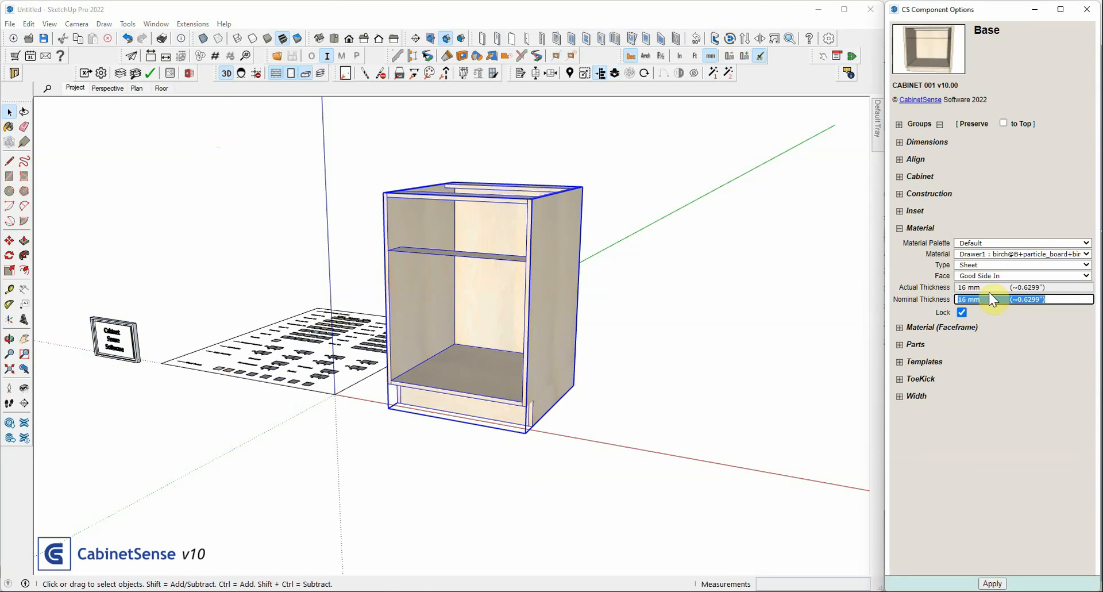
{"action": "type", "text": "23"}
{"action": "key", "text": "Return"}
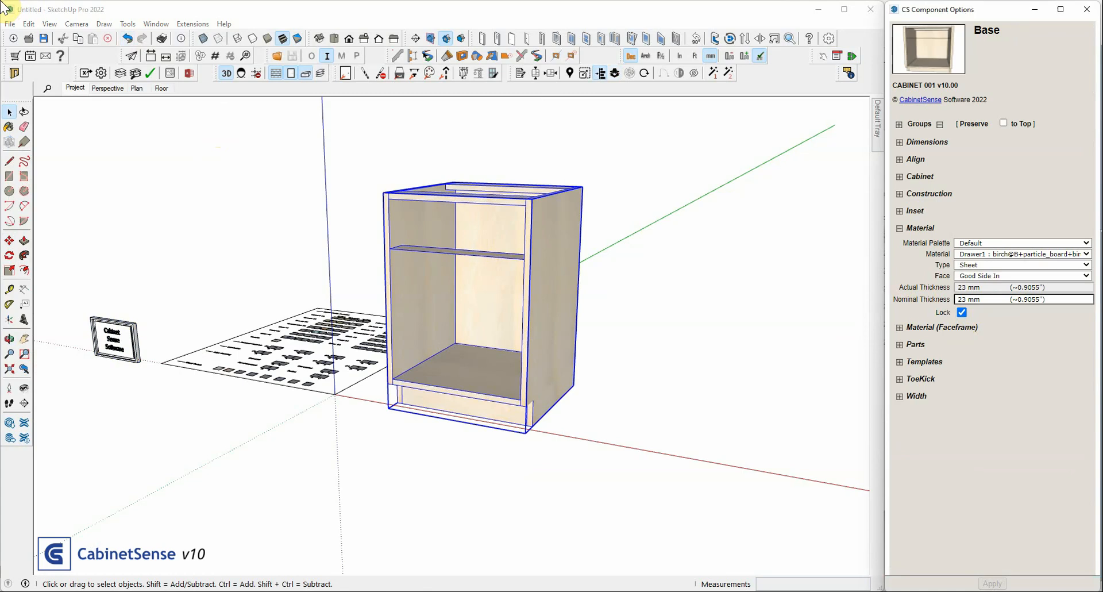
Place a second Base cabinet against the right side of the birch cabinet, then return to the Select tool
{"action": "left_click", "coordinate": [1059, 163]}
{"action": "left_click", "coordinate": [629, 512]}
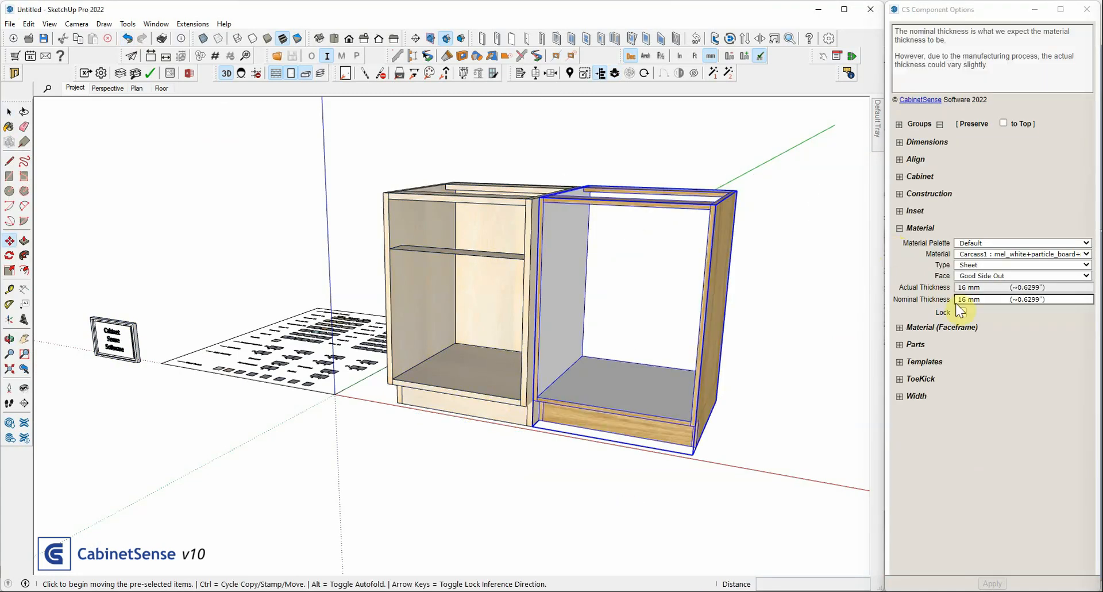
{"action": "left_click", "coordinate": [9, 111]}
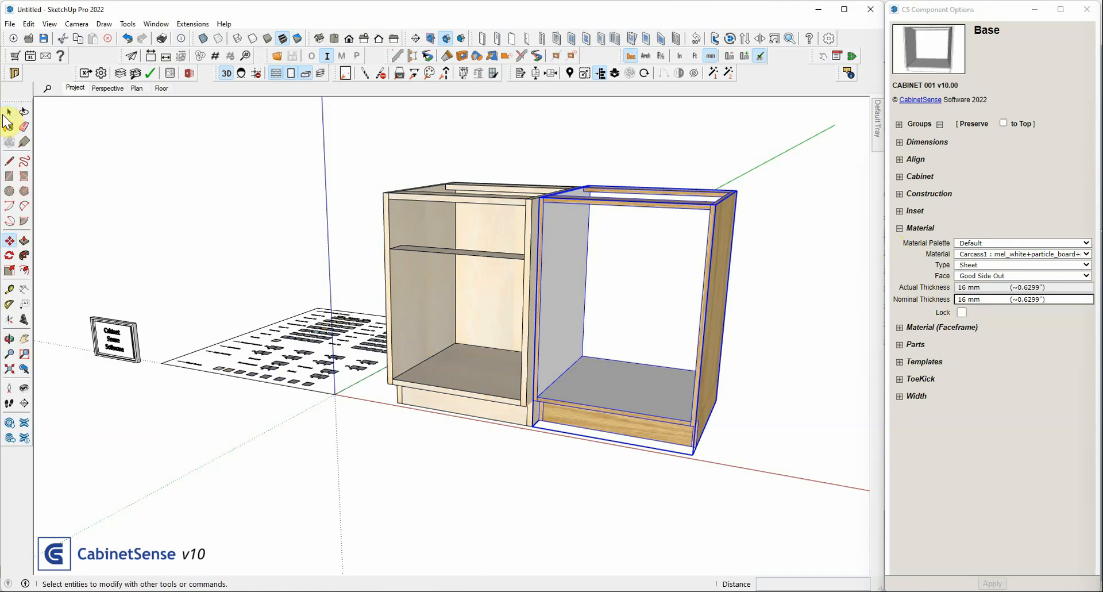
Set the project's default carcass thickness to 4 mm
{"action": "left_click", "coordinate": [118, 329]}
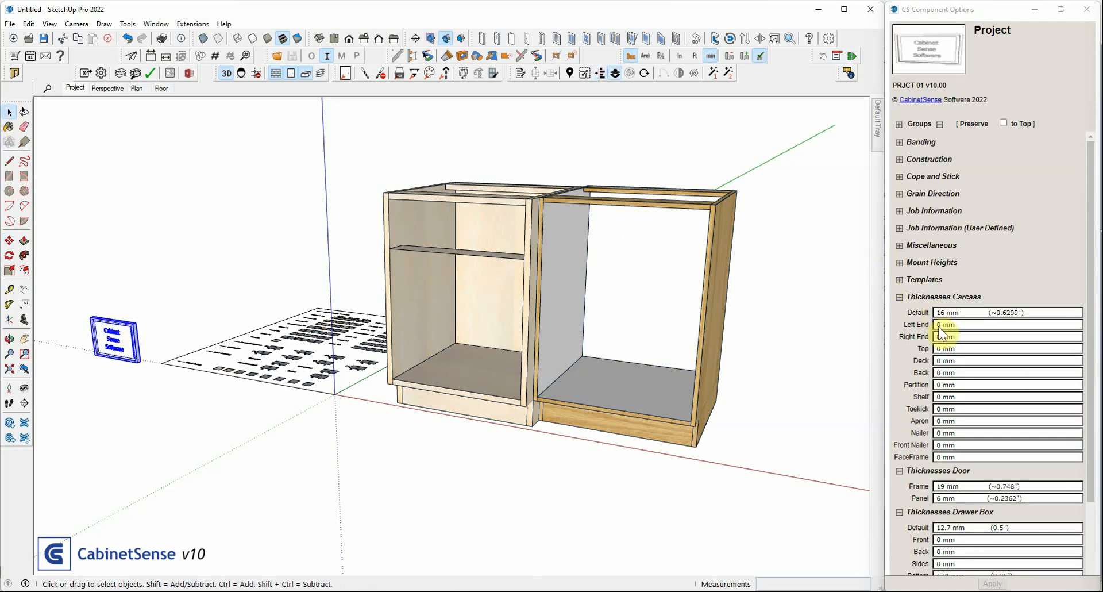
{"action": "left_click", "coordinate": [960, 313]}
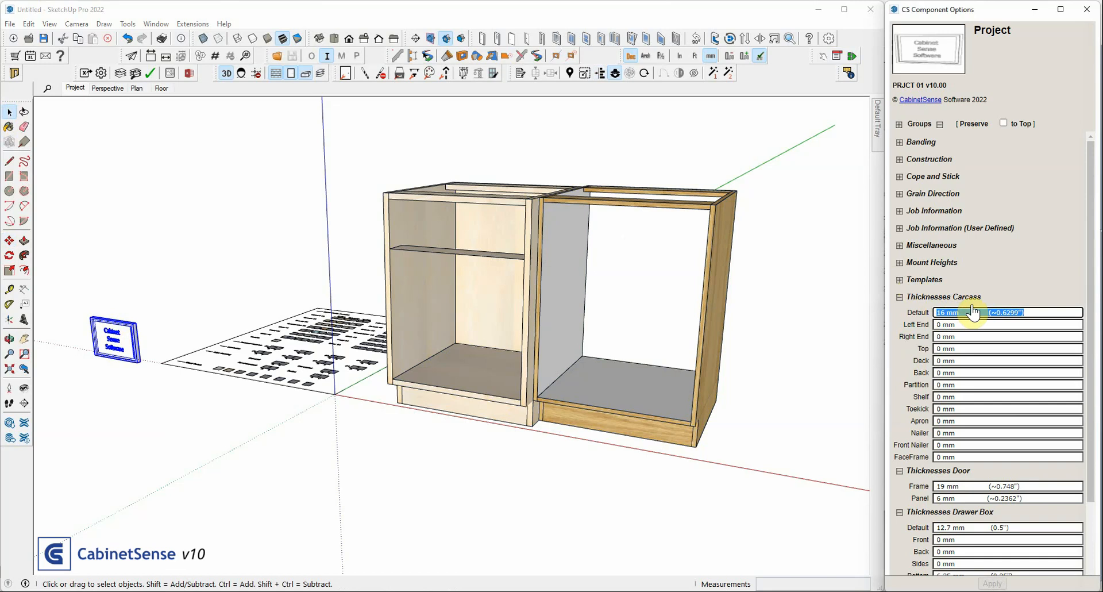
{"action": "type", "text": "4"}
{"action": "key", "text": "Return"}
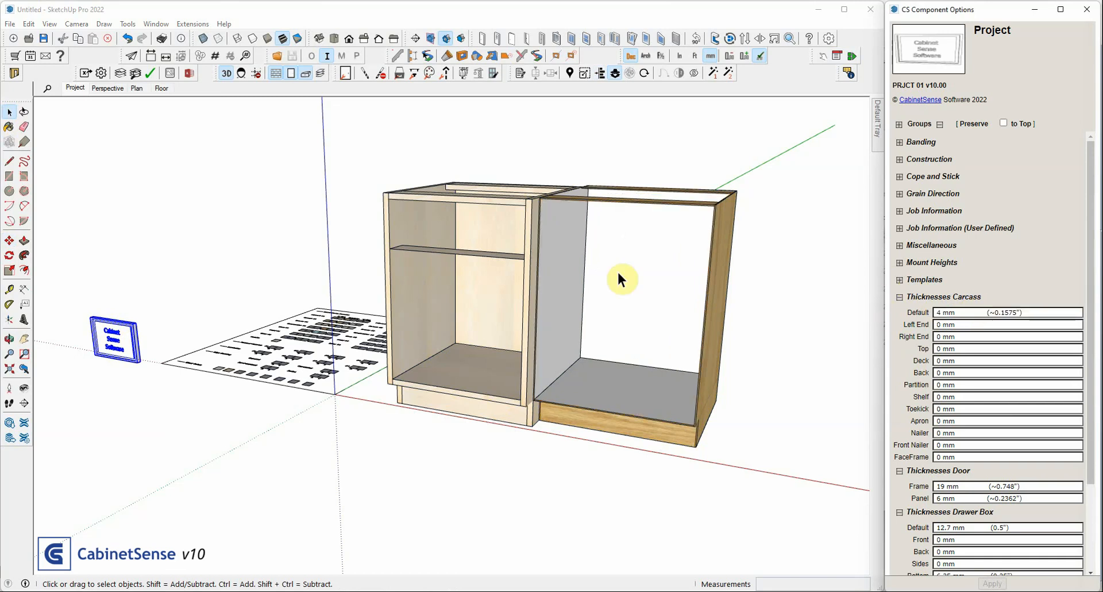
Check the locked thickness on the birch Base cabinet and delete the second Base cabinet beside it
{"action": "scroll", "coordinate": [618, 275], "scroll_direction": "up", "scroll_amount": 3}
{"action": "left_click", "coordinate": [430, 184]}
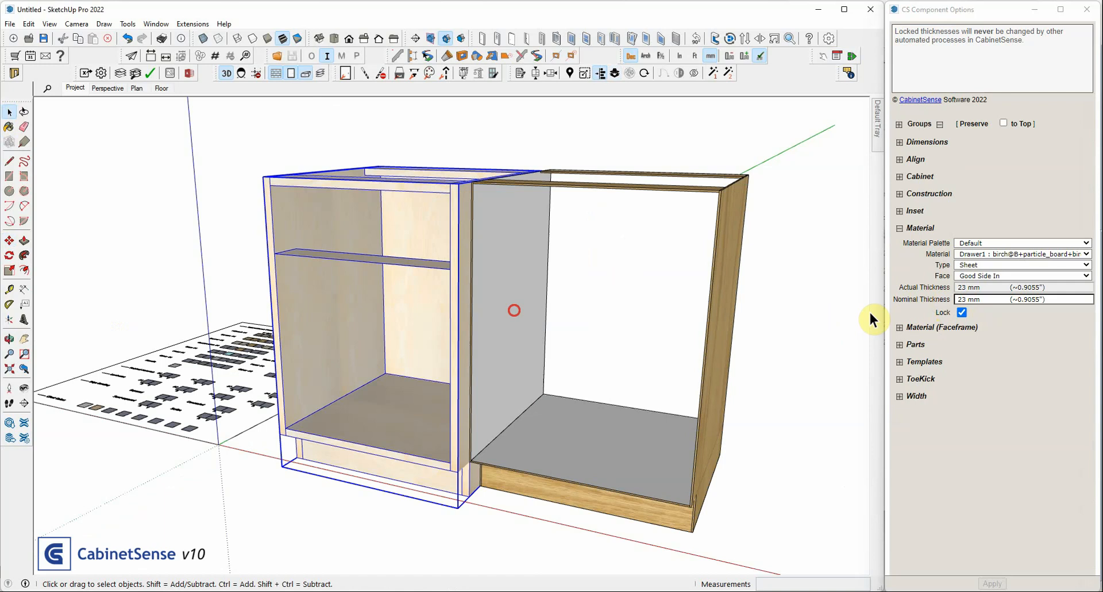
{"action": "left_click", "coordinate": [514, 313]}
{"action": "key", "text": "Delete"}
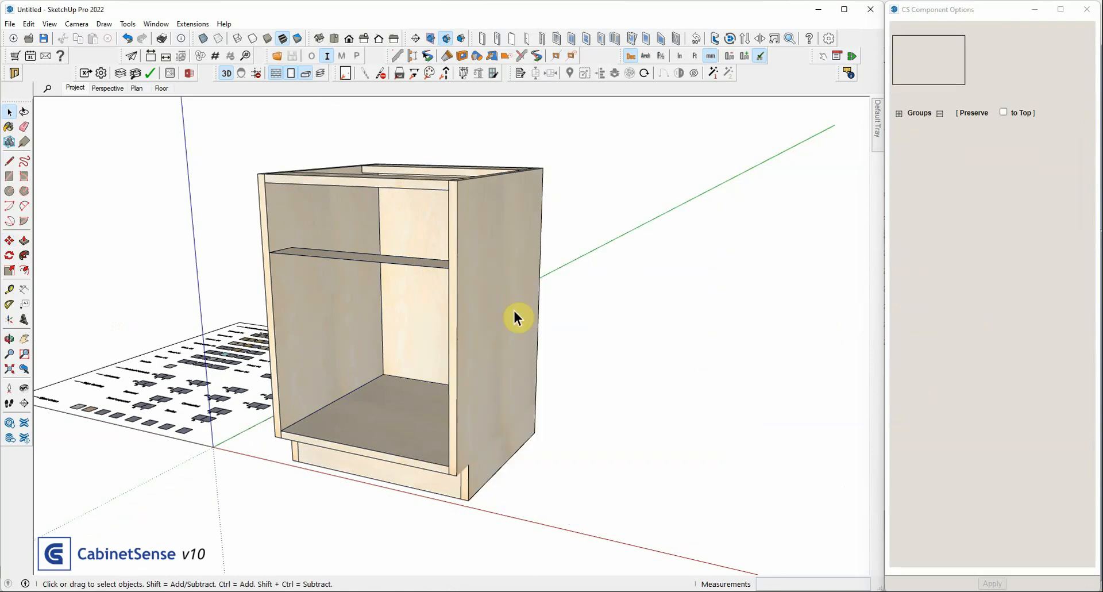
Set the nominal thickness of the birch cabinet's Back to 6 mm and inspect the back from above
{"action": "left_click", "coordinate": [399, 206]}
{"action": "double_click", "coordinate": [398, 204]}
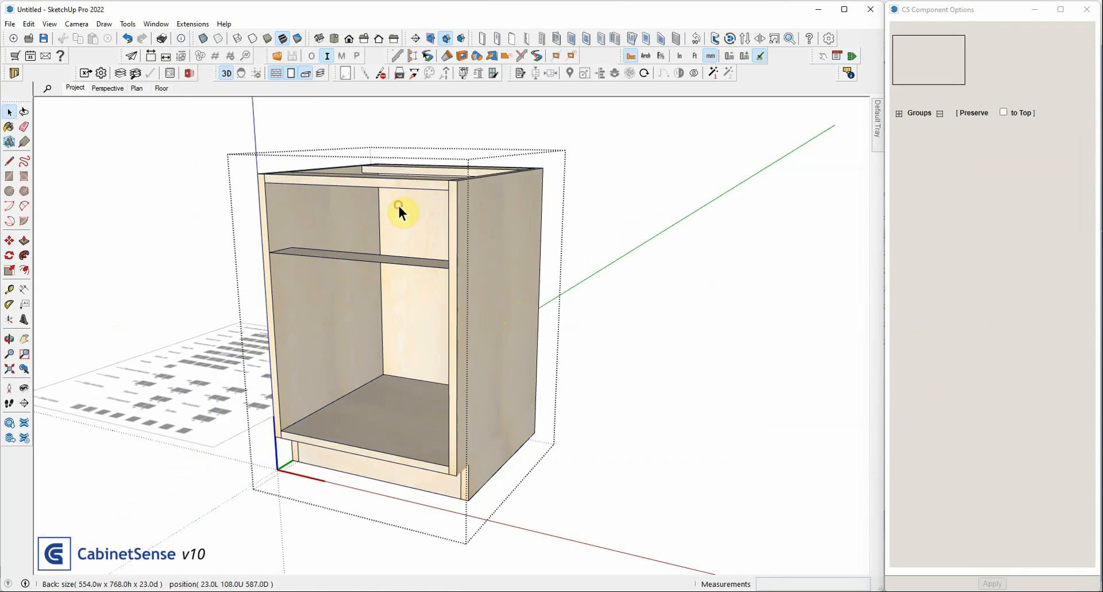
{"action": "triple_click", "coordinate": [993, 285]}
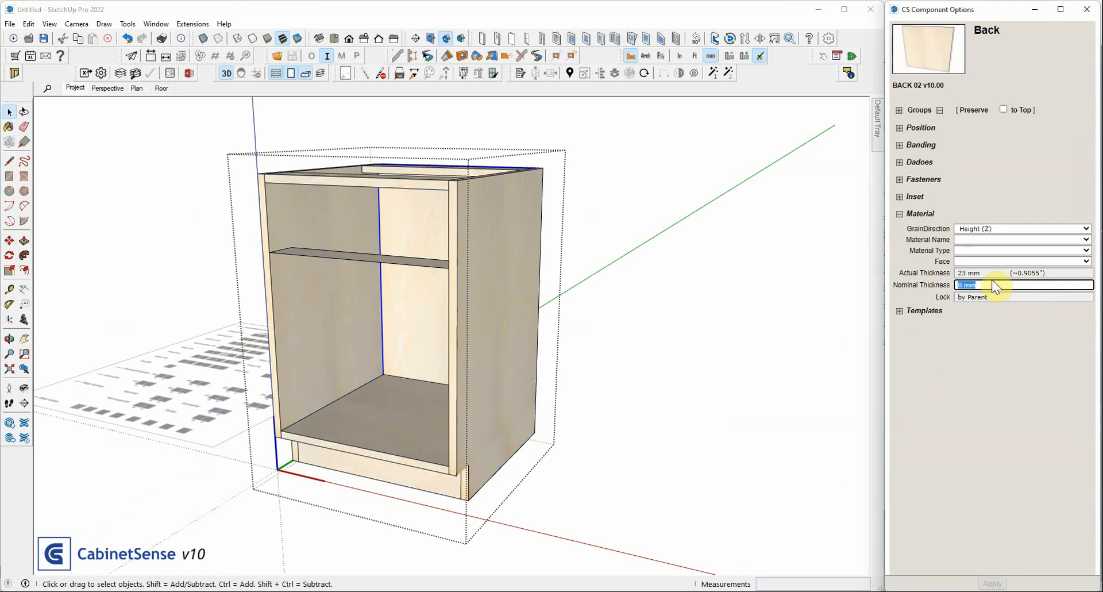
{"action": "type", "text": "6"}
{"action": "key", "text": "Return"}
{"action": "middle_click_drag", "start_coordinate": [787, 286], "coordinate": [525, 255]}
{"action": "scroll", "coordinate": [485, 238], "scroll_direction": "up", "scroll_amount": 3}
{"action": "left_click", "coordinate": [529, 173]}
{"action": "scroll", "coordinate": [451, 290], "scroll_direction": "down", "scroll_amount": 3}
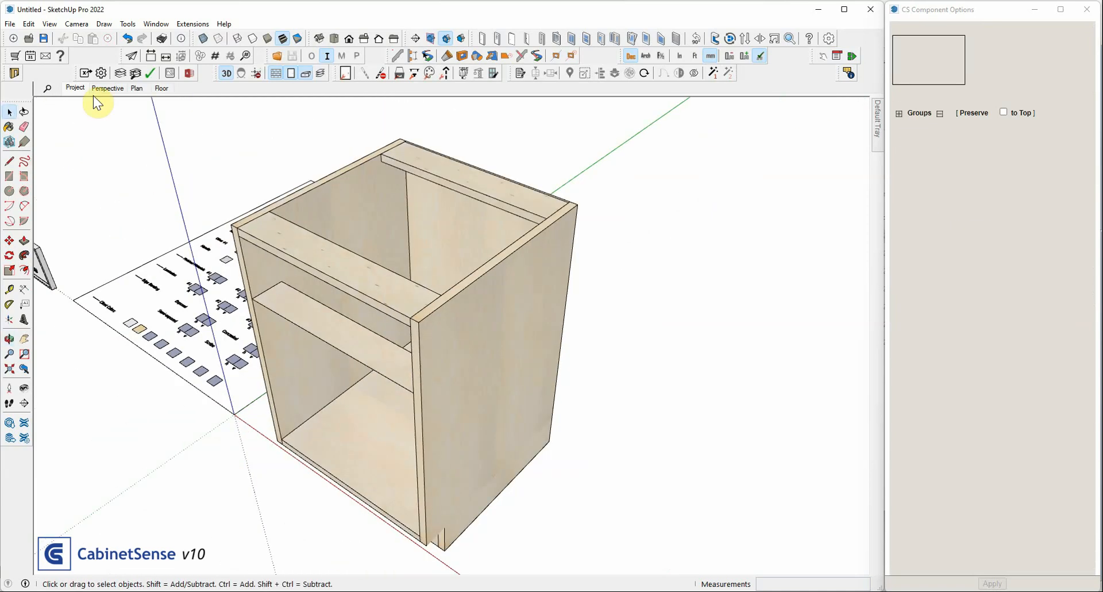
In the job materials, mark the 0.1 mm birch material as default and exclude it from export
{"action": "left_click", "coordinate": [121, 73]}
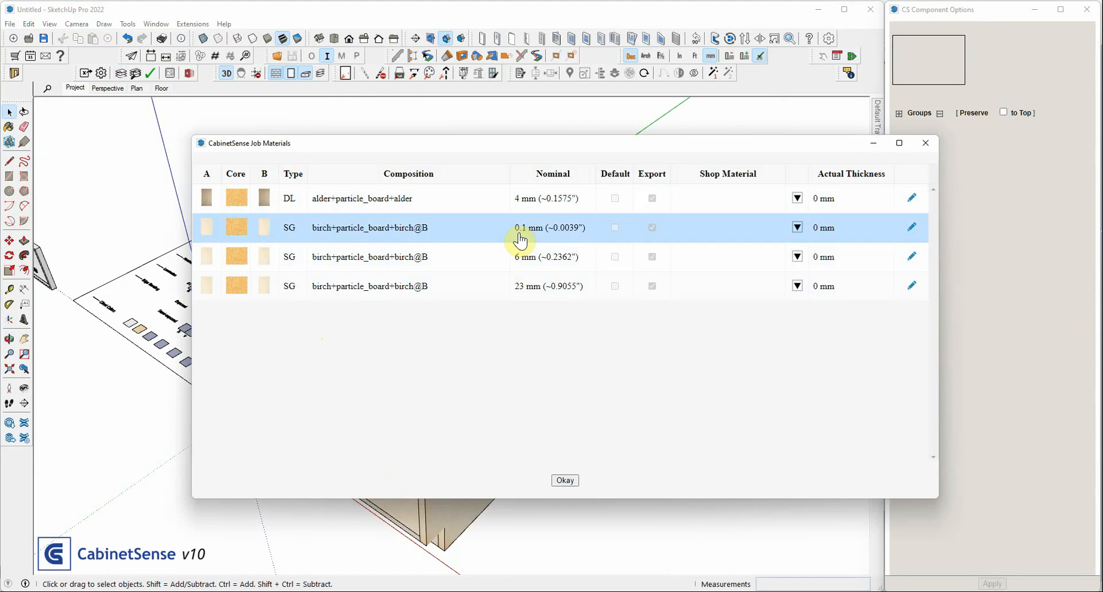
{"action": "double_click", "coordinate": [681, 234]}
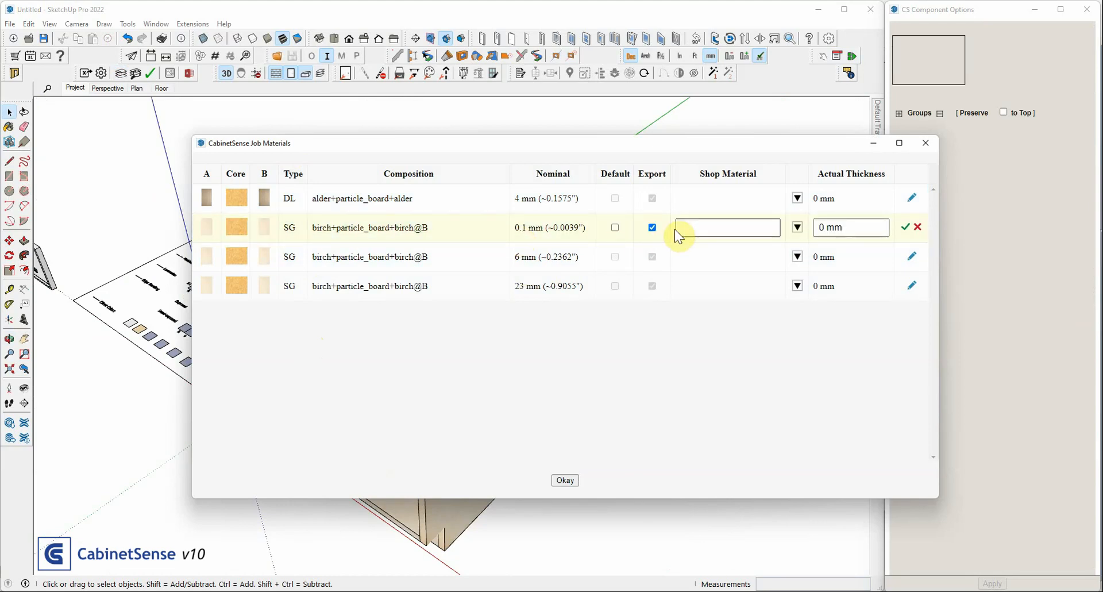
{"action": "left_click", "coordinate": [653, 227]}
{"action": "key", "text": "Return"}
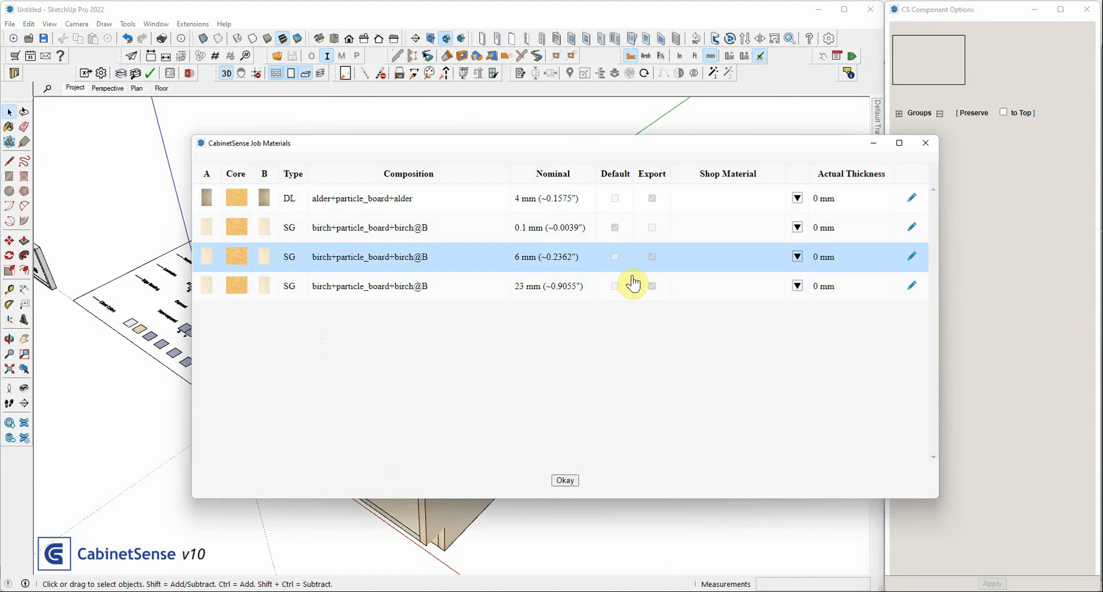
Make the 6 mm birch material a default and assign it the shop material Beige HB
{"action": "double_click", "coordinate": [671, 257]}
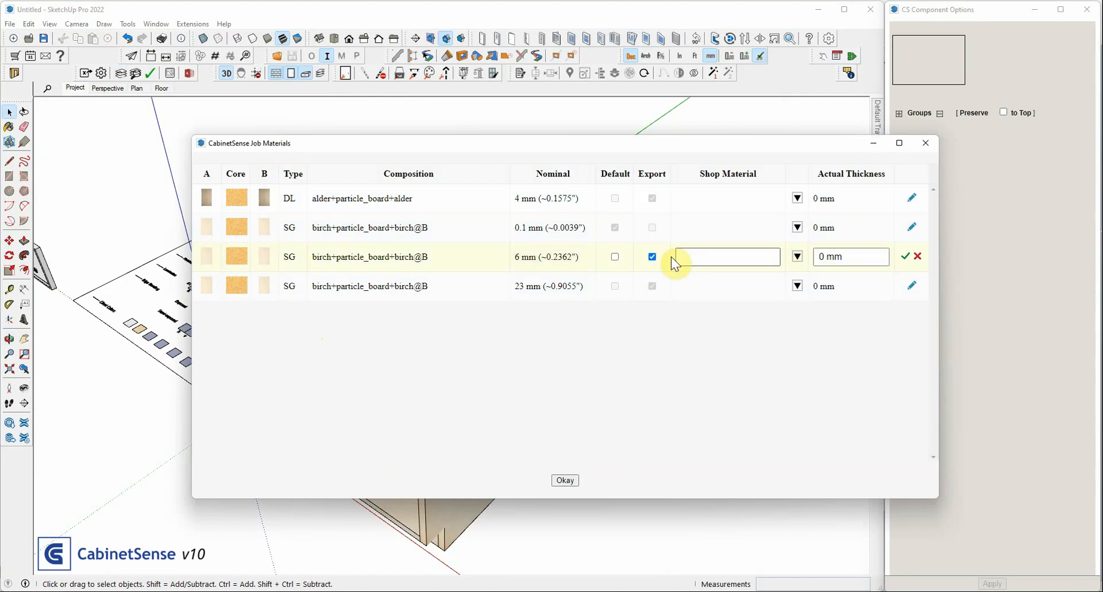
{"action": "left_click", "coordinate": [616, 256]}
{"action": "left_click", "coordinate": [721, 255]}
{"action": "left_click", "coordinate": [798, 255]}
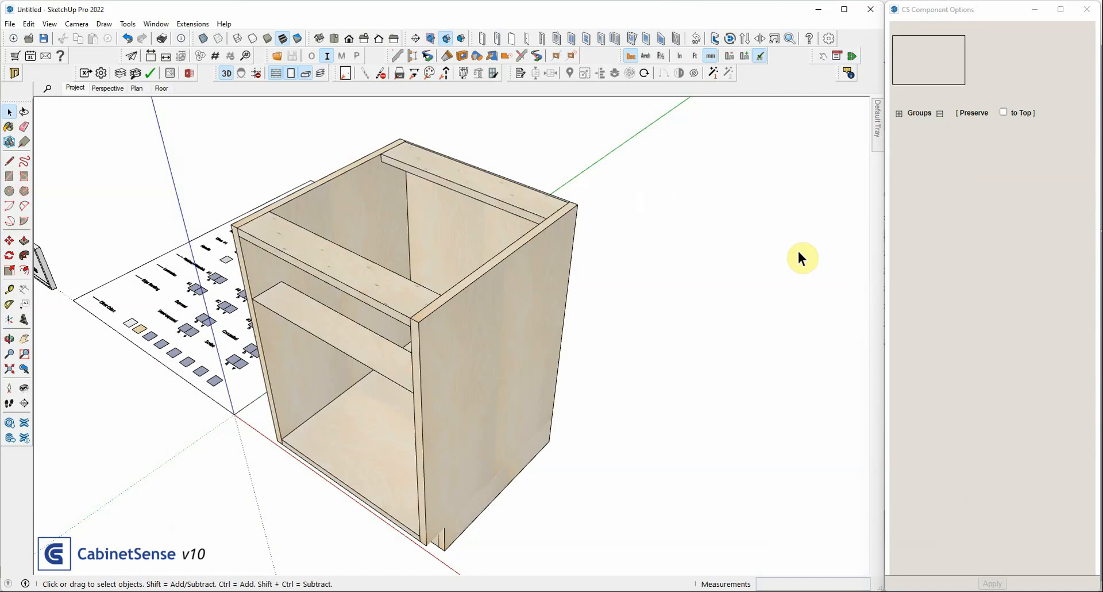
Export the job and compare the material folders in the newest export with the job materials list
{"action": "left_click", "coordinate": [86, 73]}
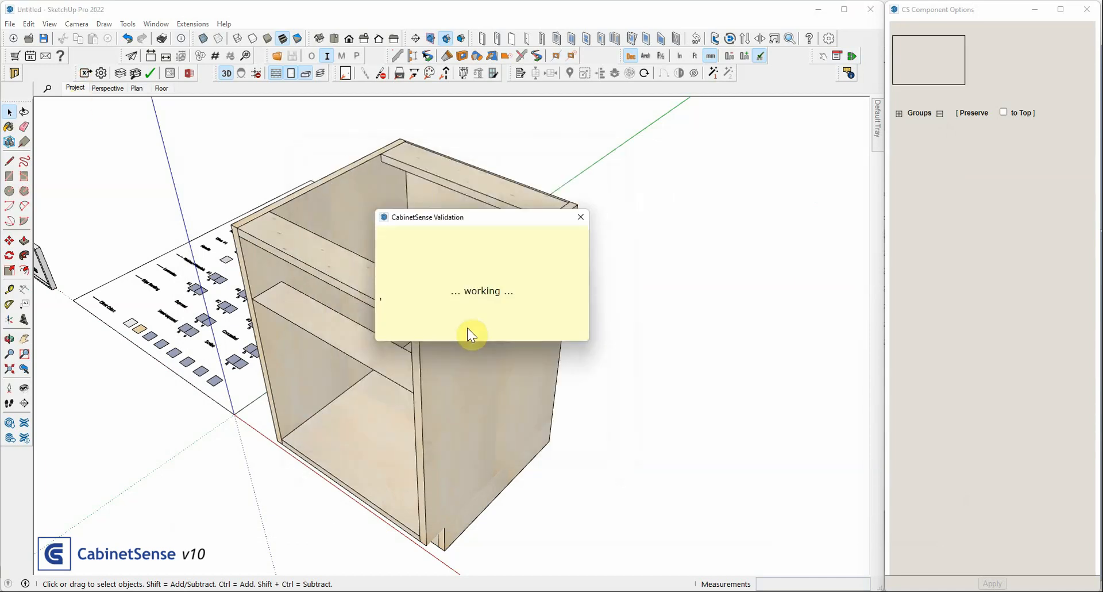
{"action": "left_click", "coordinate": [498, 305]}
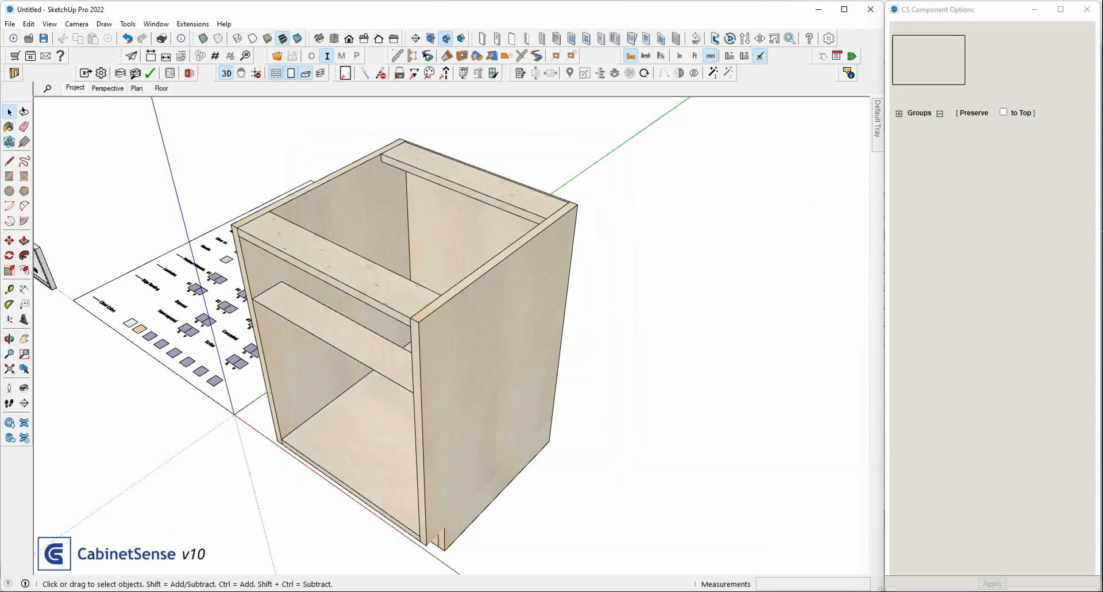
{"action": "left_click", "coordinate": [709, 194]}
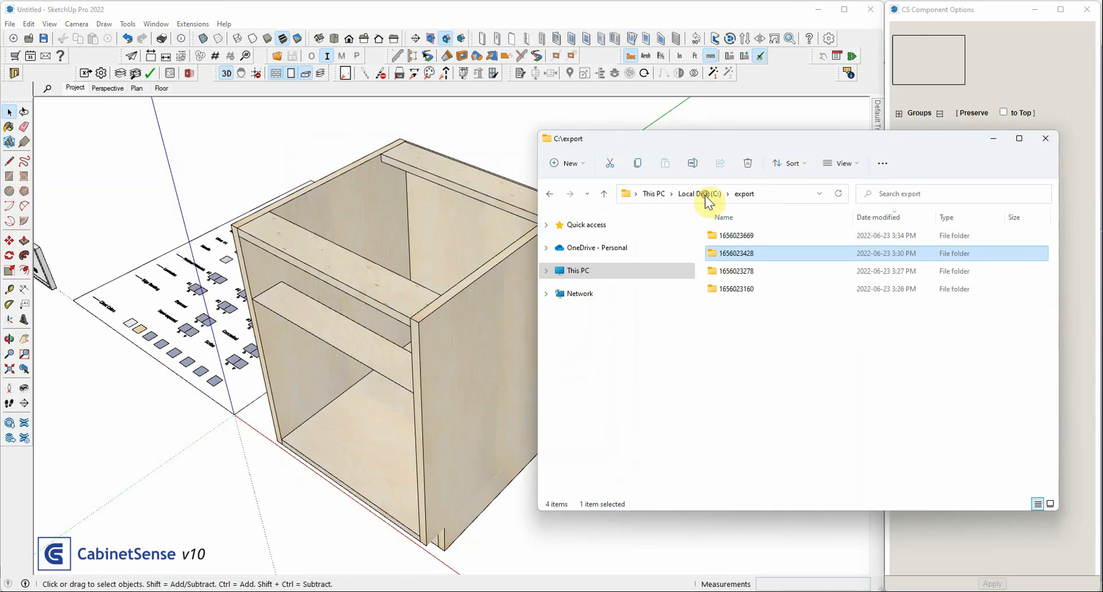
{"action": "double_click", "coordinate": [724, 237]}
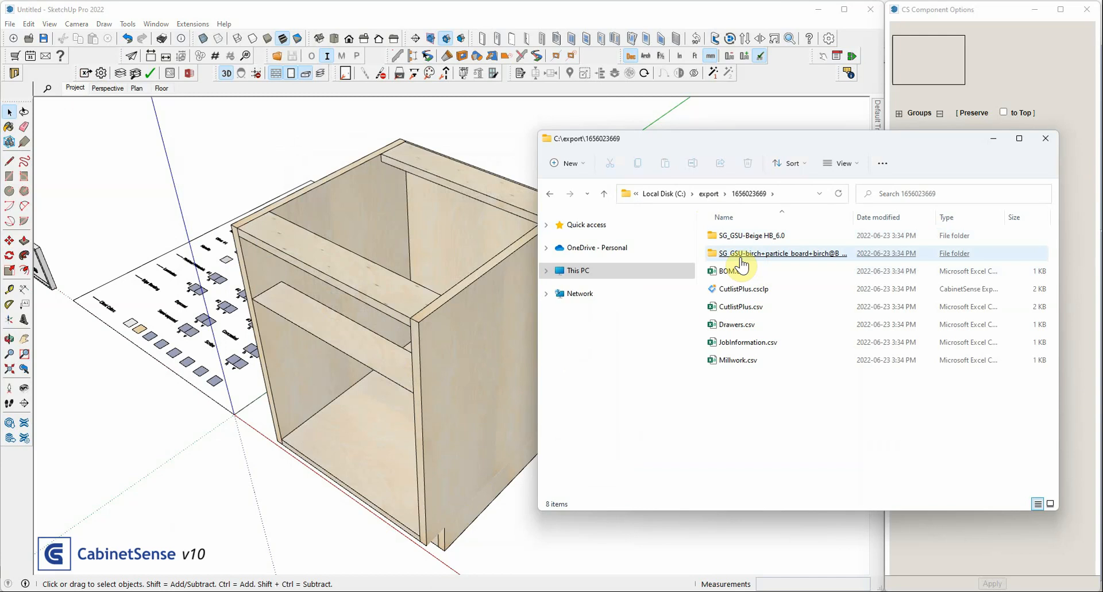
{"action": "left_click", "coordinate": [740, 259]}
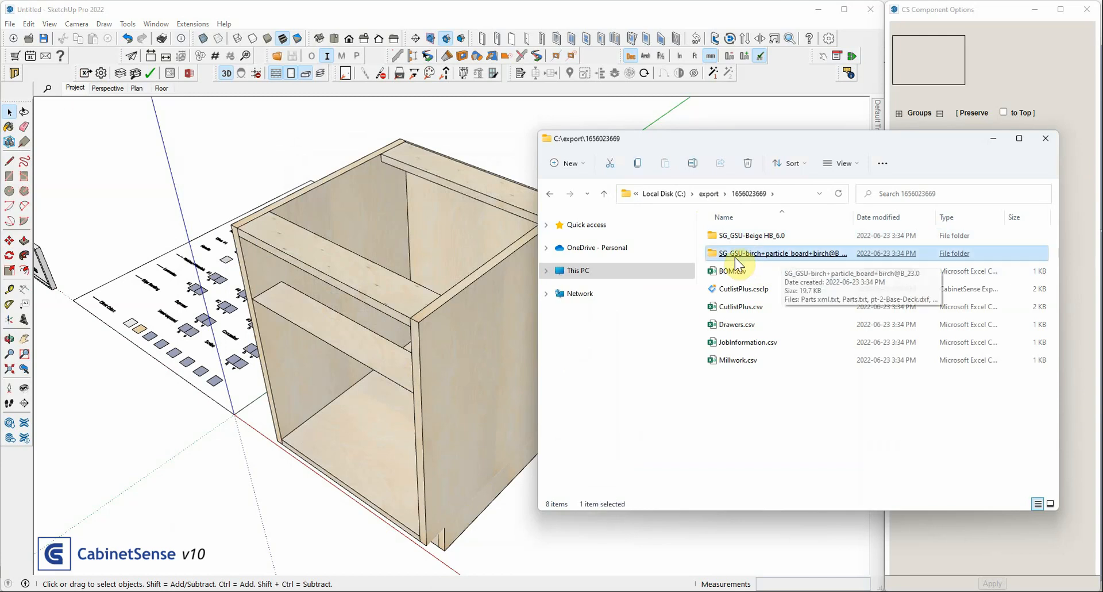
{"action": "double_click", "coordinate": [856, 211]}
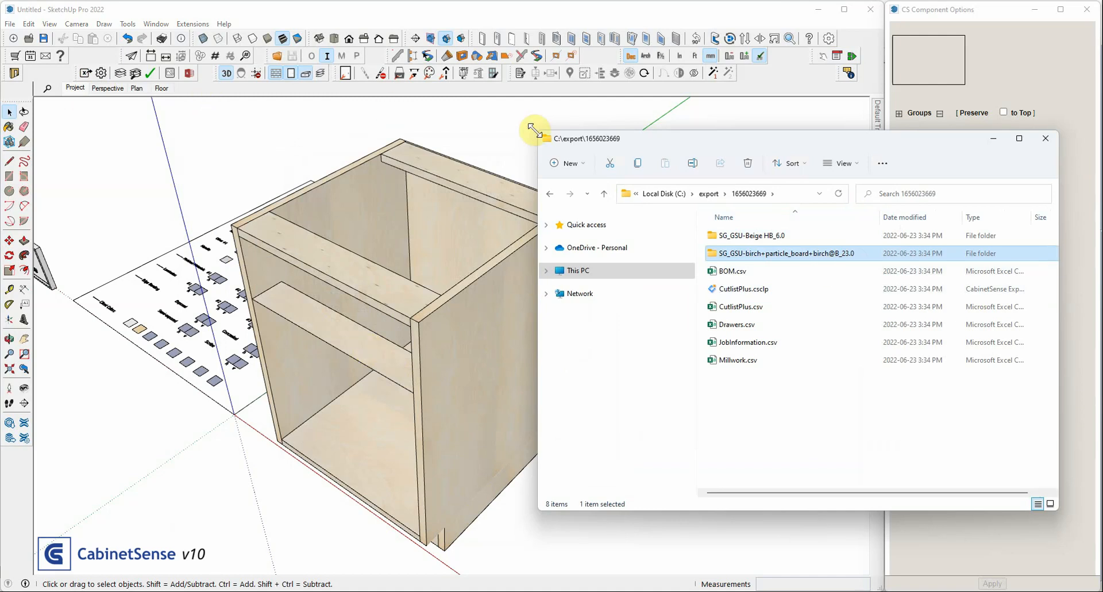
{"action": "left_click", "coordinate": [120, 74]}
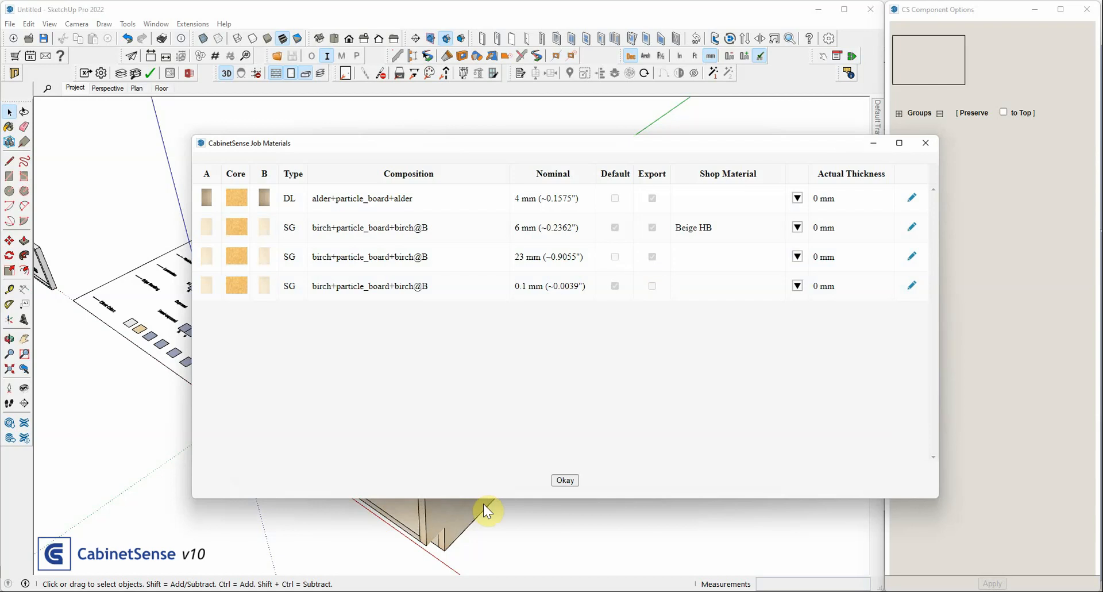
{"action": "left_click", "coordinate": [925, 142]}
Set the Base cabinet's nominal thickness to 16 mm and unlock its thickness
{"action": "left_click", "coordinate": [426, 386]}
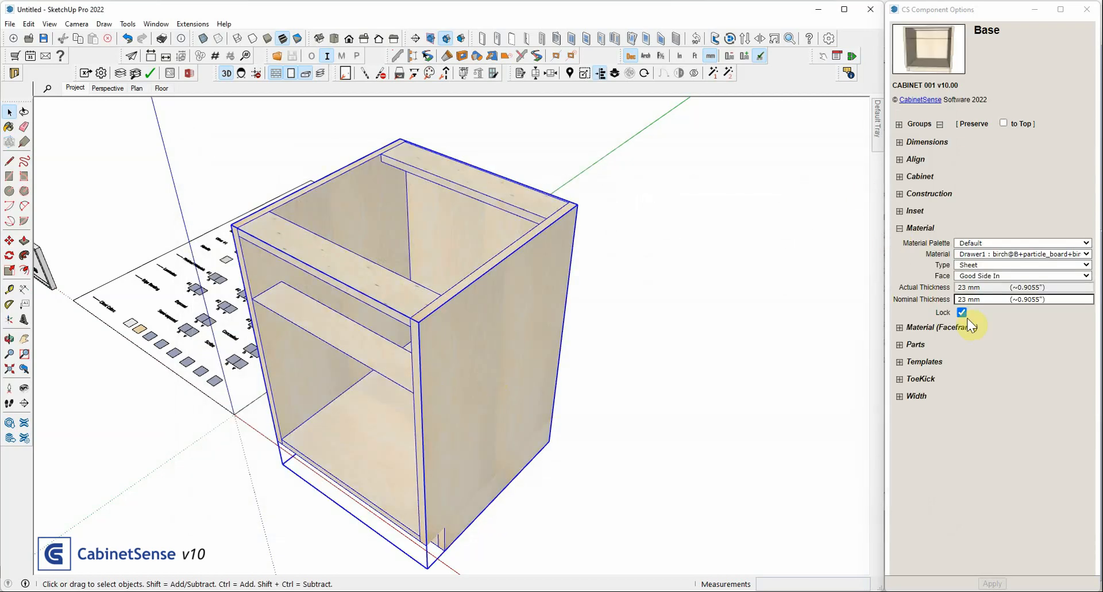
{"action": "left_click", "coordinate": [978, 295]}
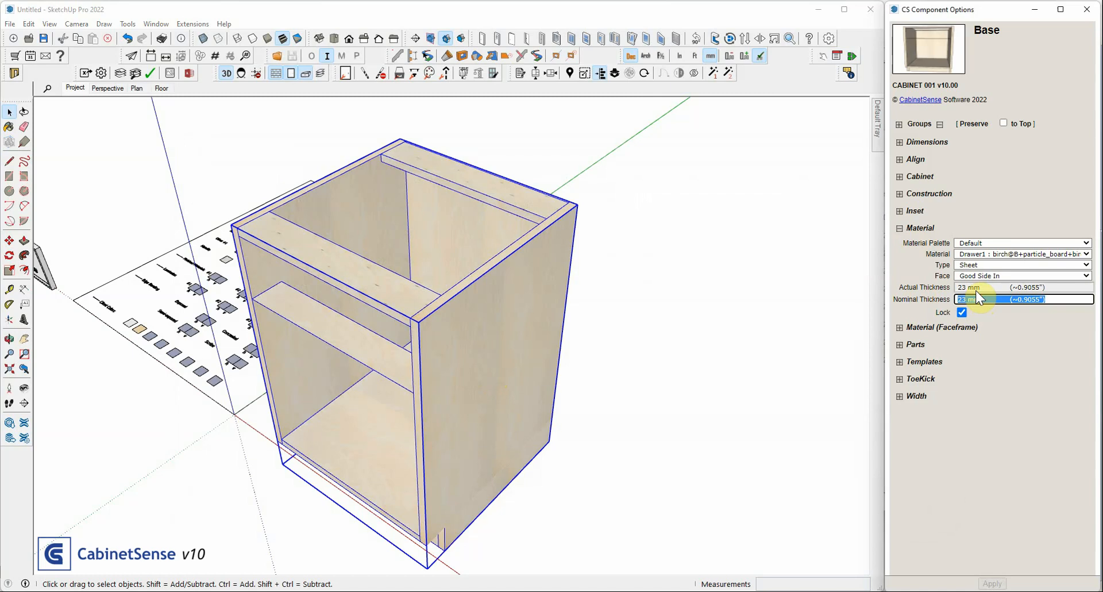
{"action": "left_click", "coordinate": [961, 312]}
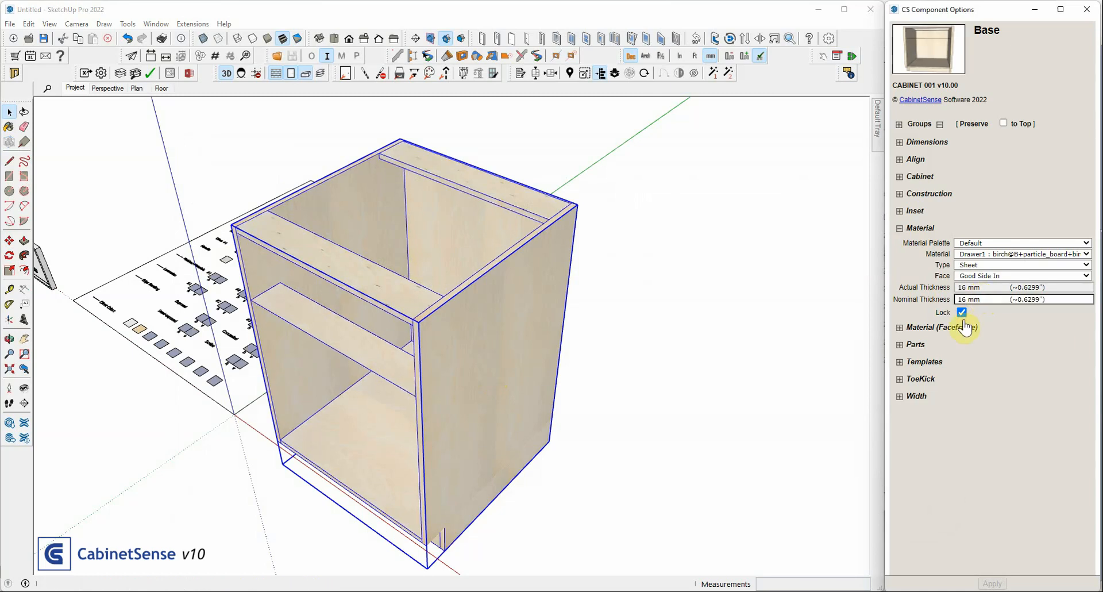
{"action": "key", "text": "Return"}
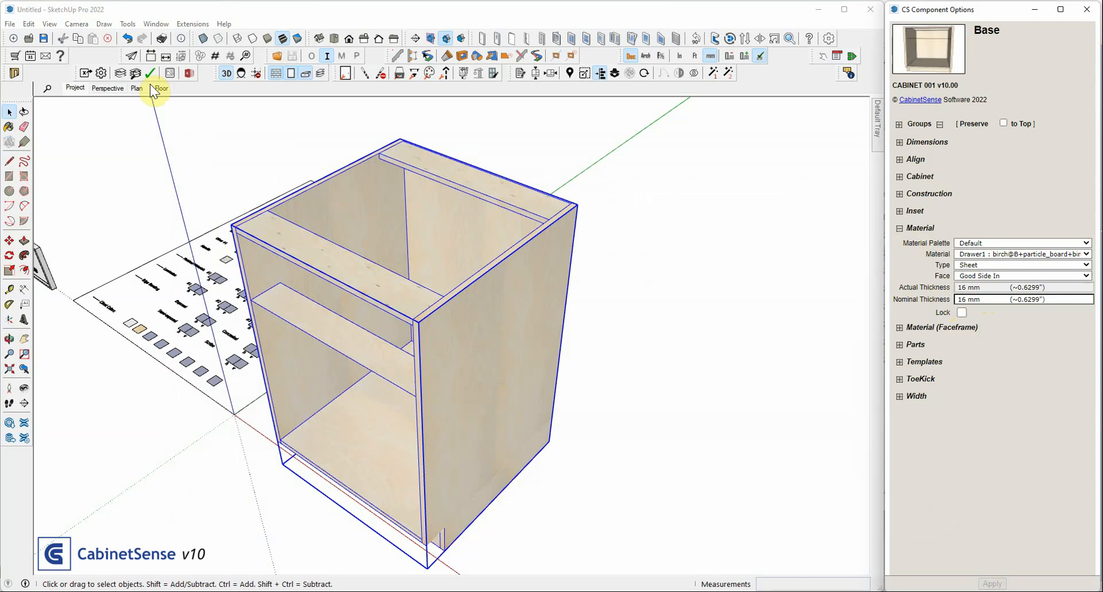
Export the selected Base cabinet to c:/export with all export types included
{"action": "left_click", "coordinate": [84, 73]}
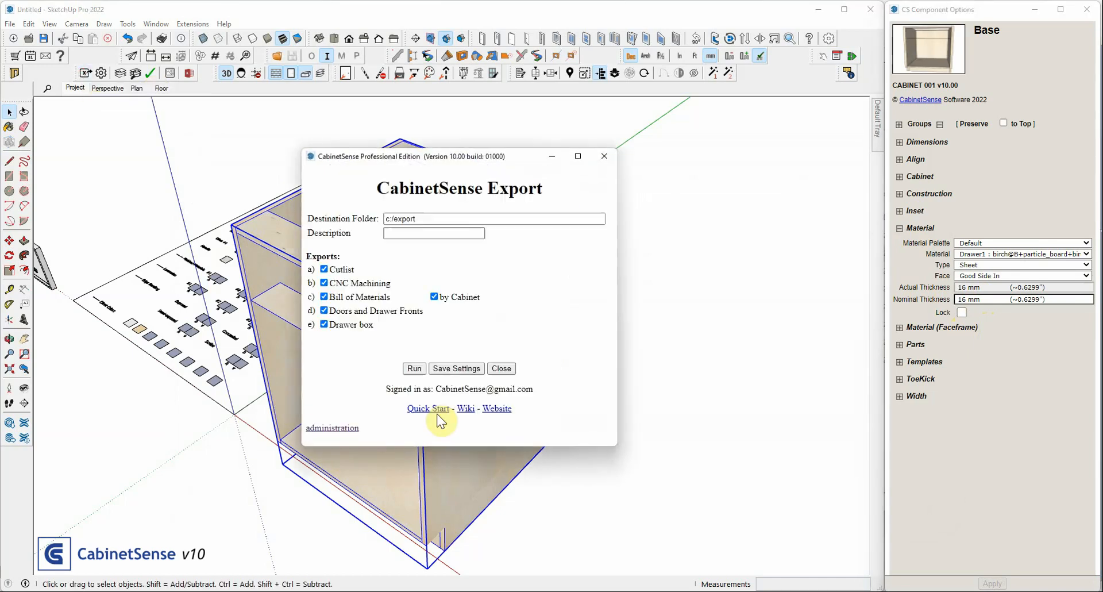
{"action": "left_click", "coordinate": [414, 369]}
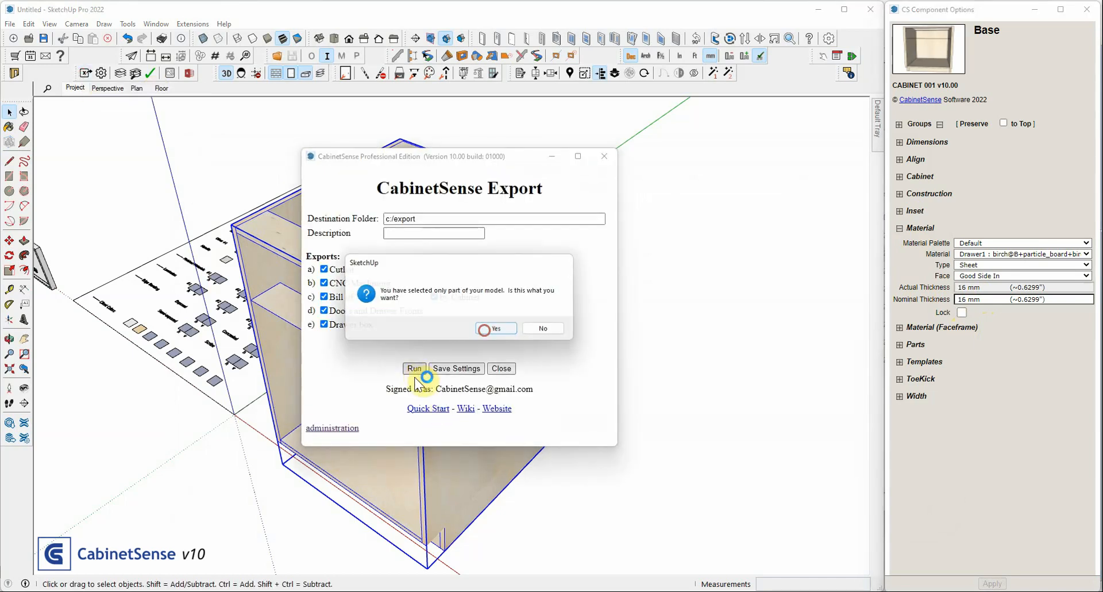
{"action": "left_click", "coordinate": [489, 328]}
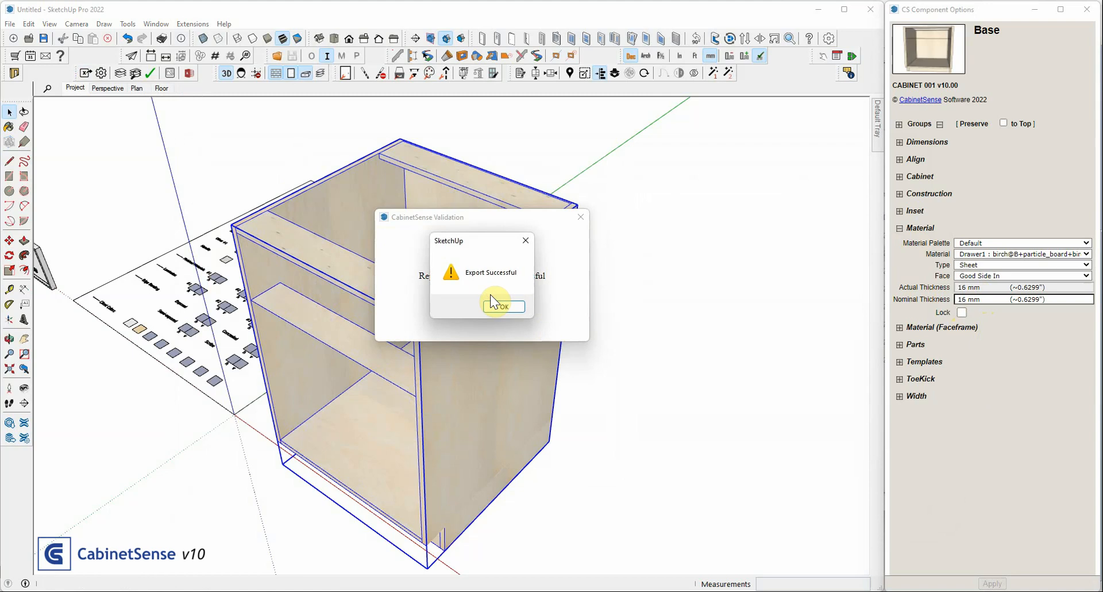
{"action": "left_click", "coordinate": [495, 300]}
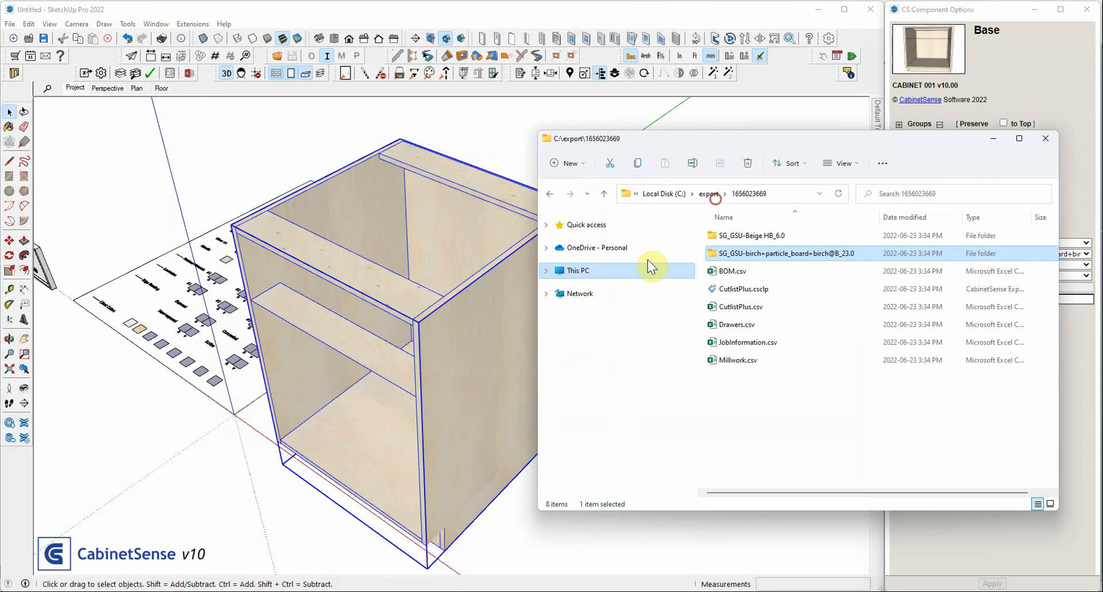
Open the newest export folder and examine its Baltic Birch and Beige HB material folders
{"action": "left_click", "coordinate": [710, 193]}
{"action": "double_click", "coordinate": [718, 237]}
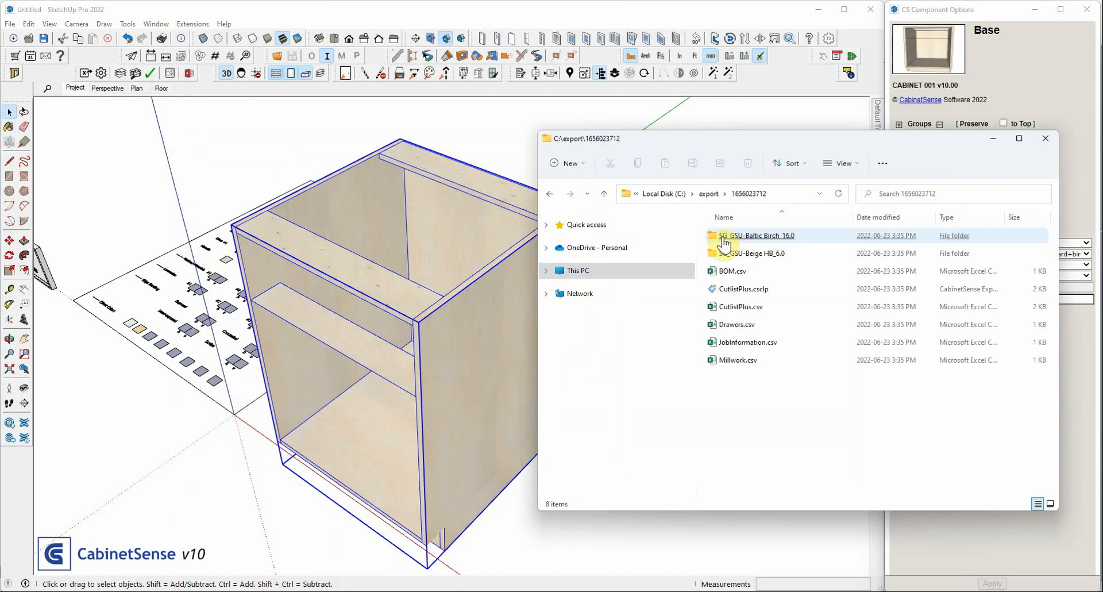
{"action": "left_click", "coordinate": [751, 242]}
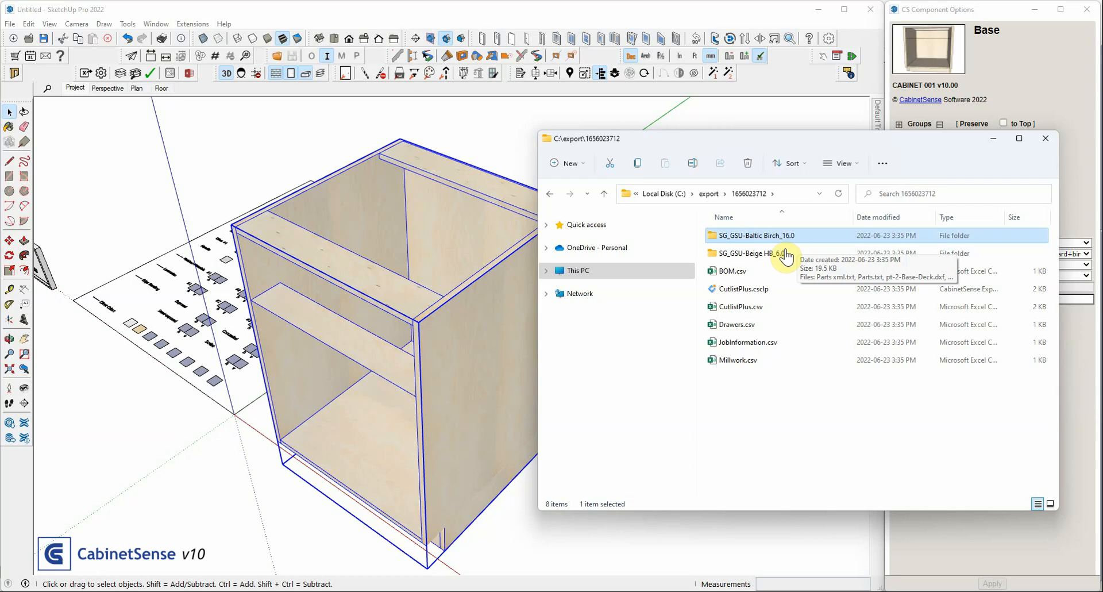
{"action": "left_click", "coordinate": [770, 253]}
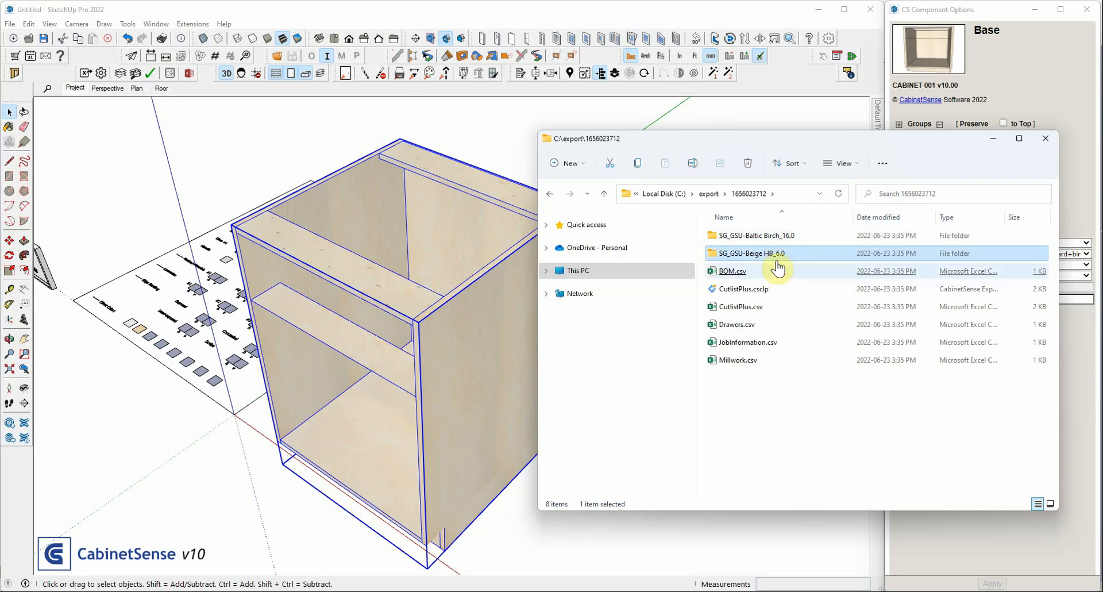
{"action": "left_click", "coordinate": [757, 236]}
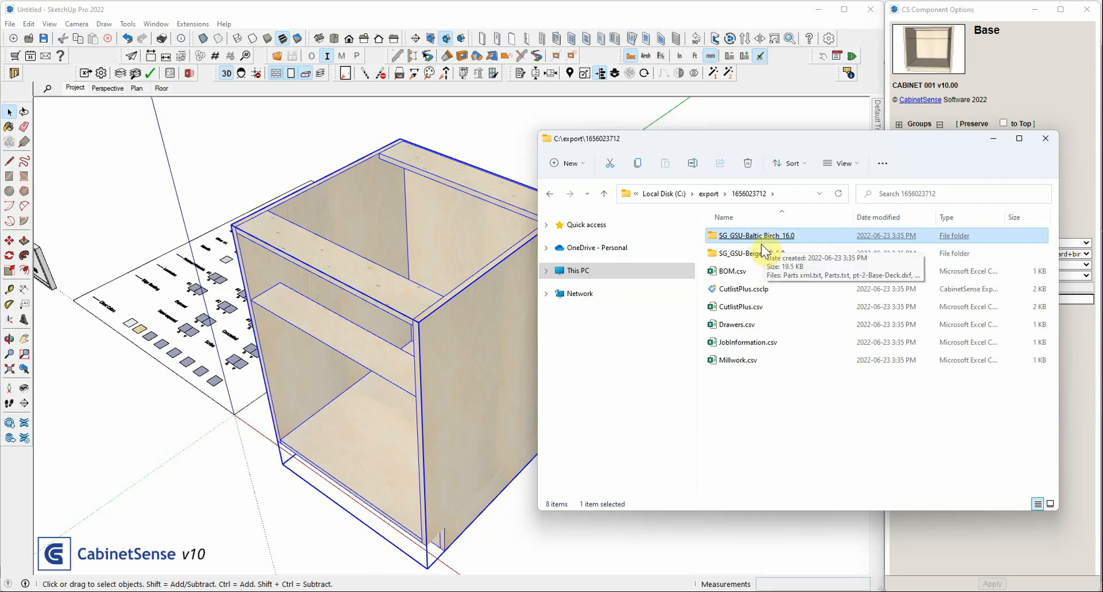
Deselect the cabinet, open the CabinetSense Material Review and move its window aside to uncover part of the model
{"action": "left_click", "coordinate": [350, 198]}
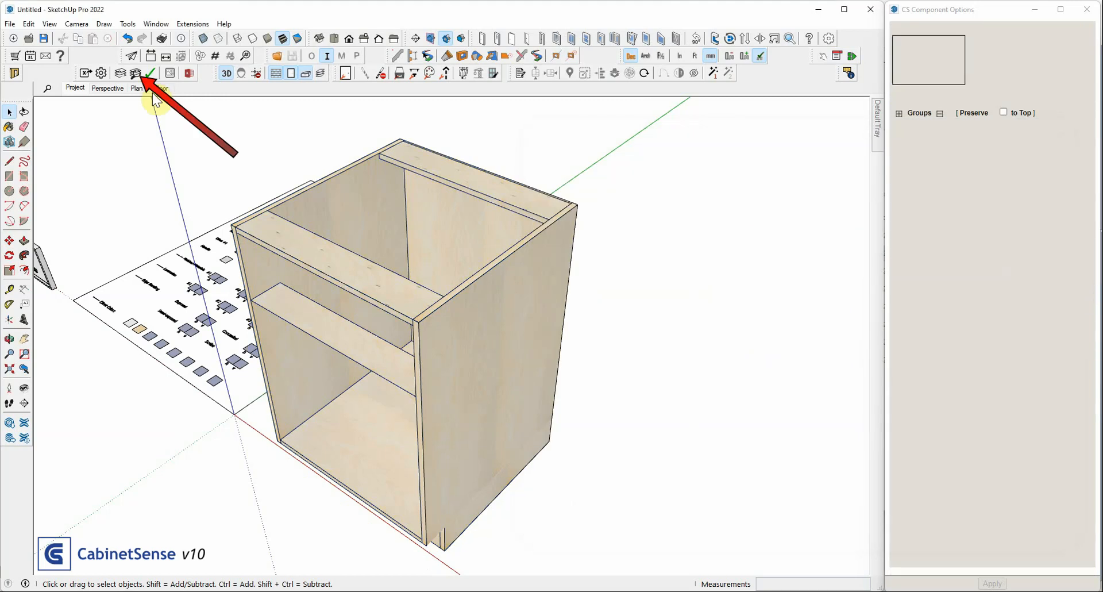
{"action": "left_click", "coordinate": [136, 74]}
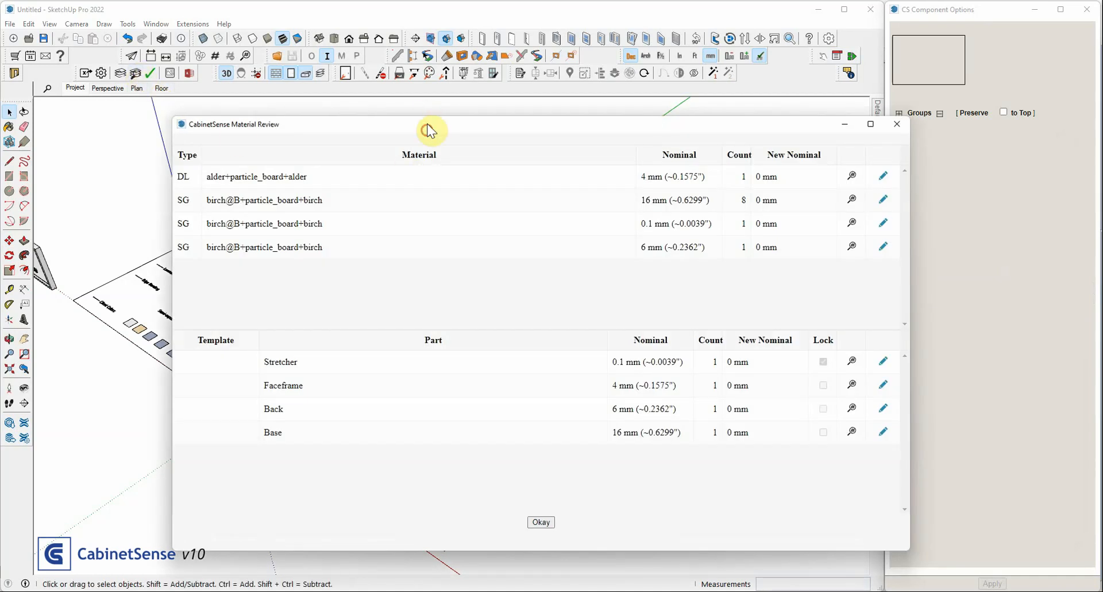
{"action": "mouse_move", "coordinate": [428, 131]}
{"action": "left_mouse_down"}
{"action": "mouse_move", "coordinate": [694, 132]}
{"action": "mouse_move", "coordinate": [635, 134]}
{"action": "left_mouse_up"}
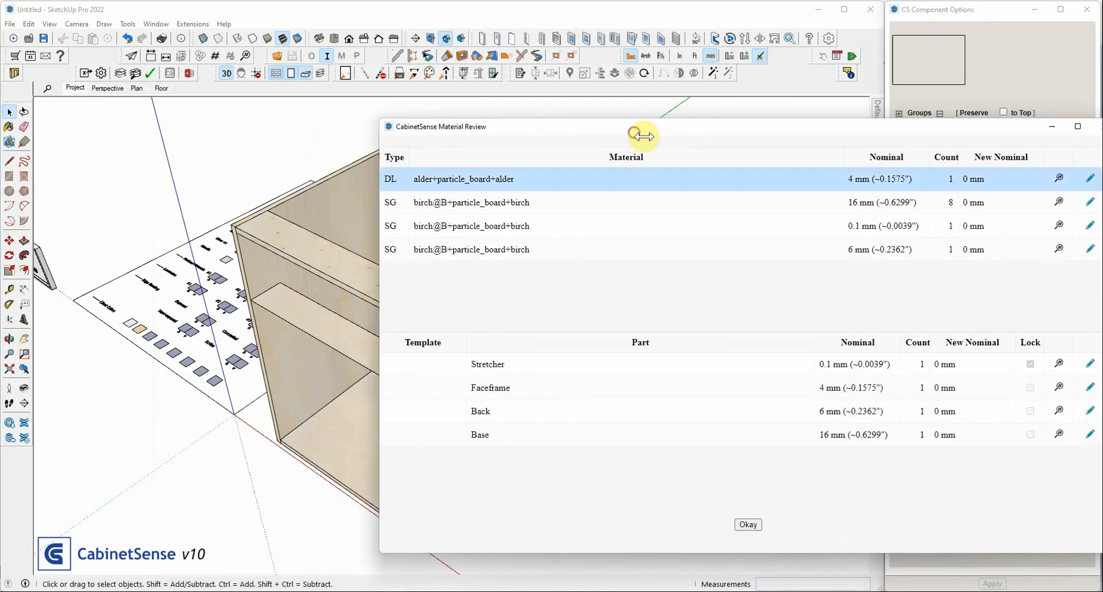
Narrow the Material Review window and highlight in the model the parts behind the 6, 0.1 and 16 mm birch materials and the Back
{"action": "left_click_drag", "start_coordinate": [379, 185], "coordinate": [524, 187]}
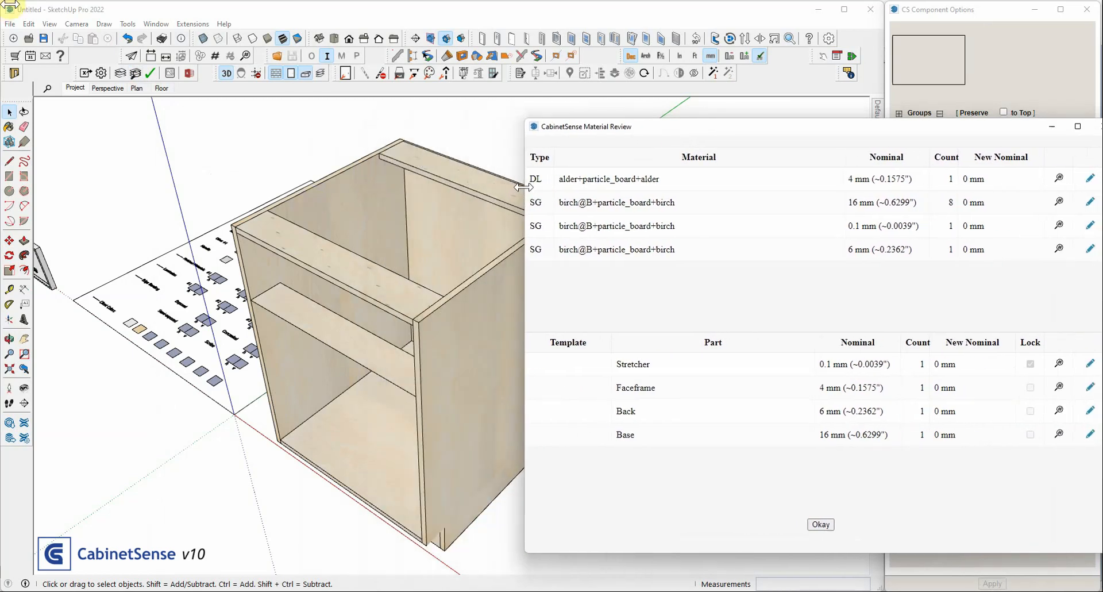
{"action": "mouse_move", "coordinate": [715, 128]}
{"action": "left_mouse_down"}
{"action": "mouse_move", "coordinate": [709, 119]}
{"action": "mouse_move", "coordinate": [720, 122]}
{"action": "left_mouse_up"}
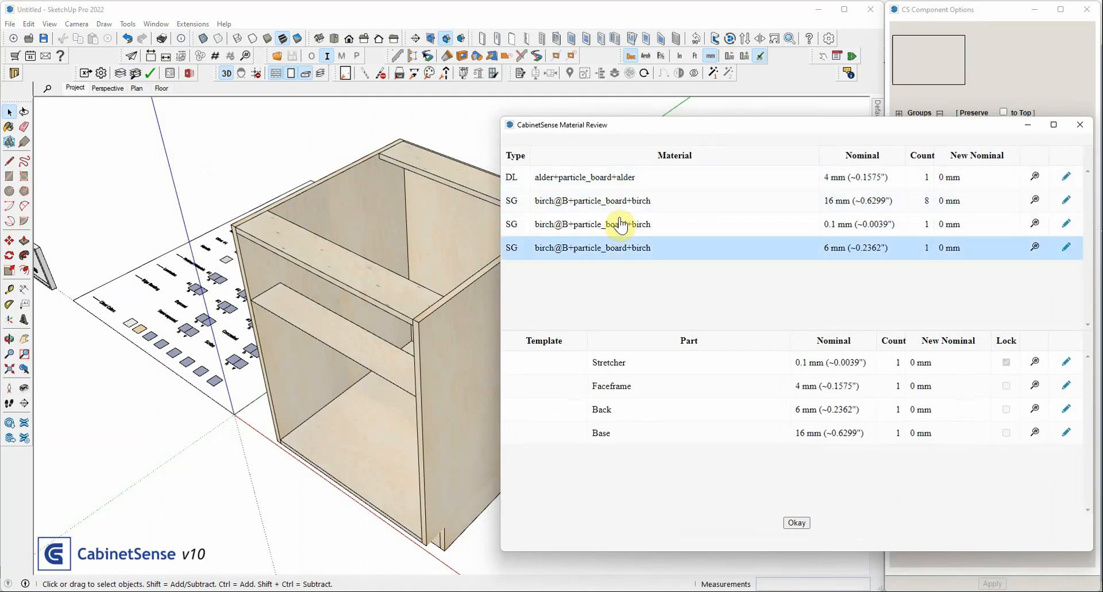
{"action": "left_click", "coordinate": [661, 250]}
{"action": "left_click", "coordinate": [1036, 248]}
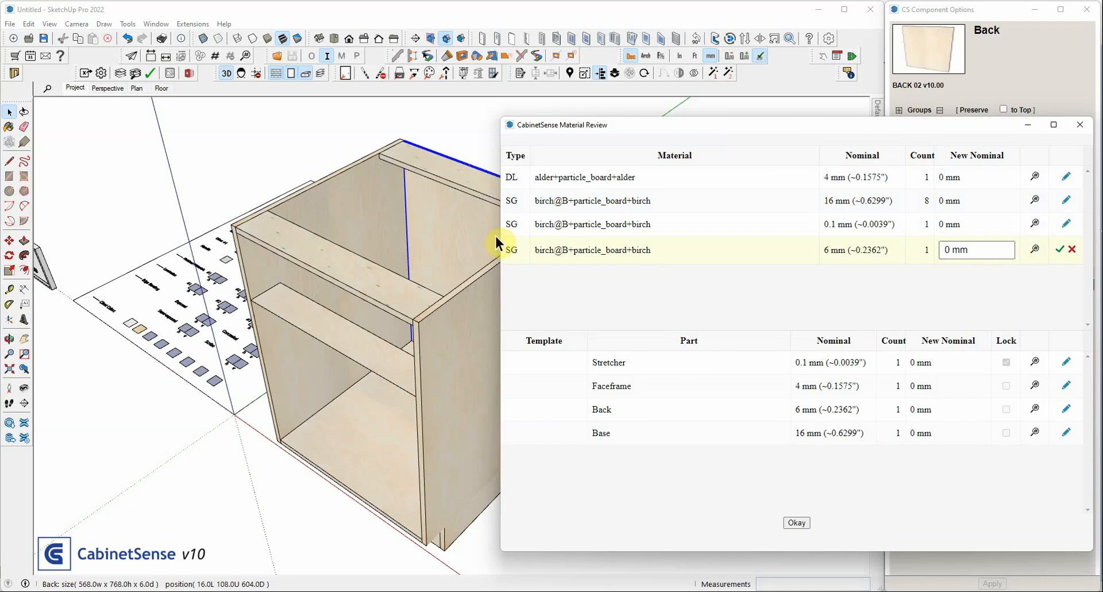
{"action": "scroll", "coordinate": [493, 230], "scroll_direction": "down", "scroll_amount": 2}
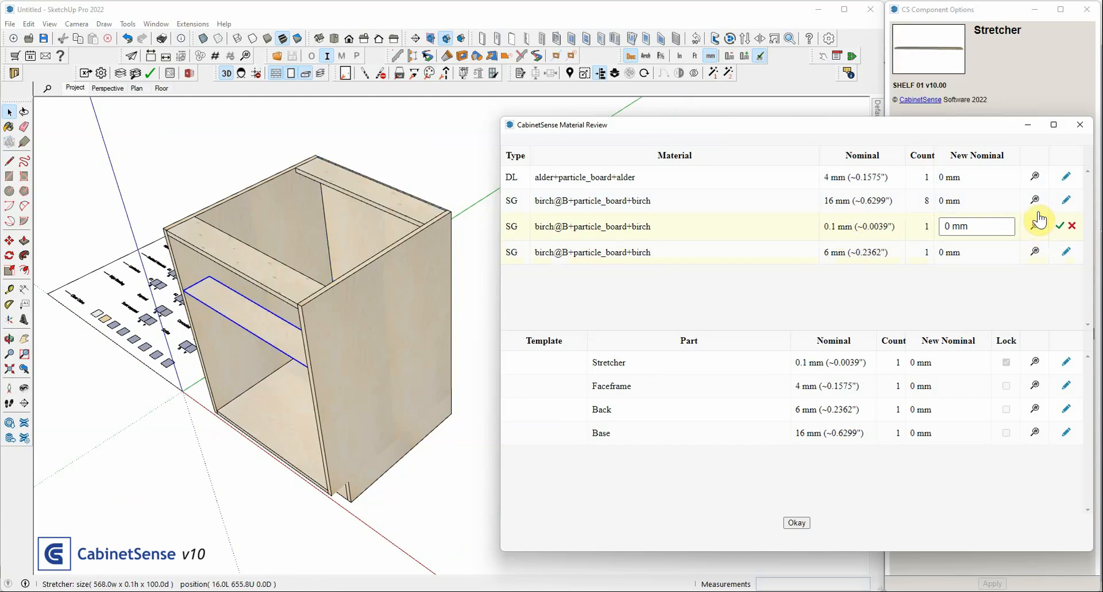
{"action": "left_click", "coordinate": [1035, 200]}
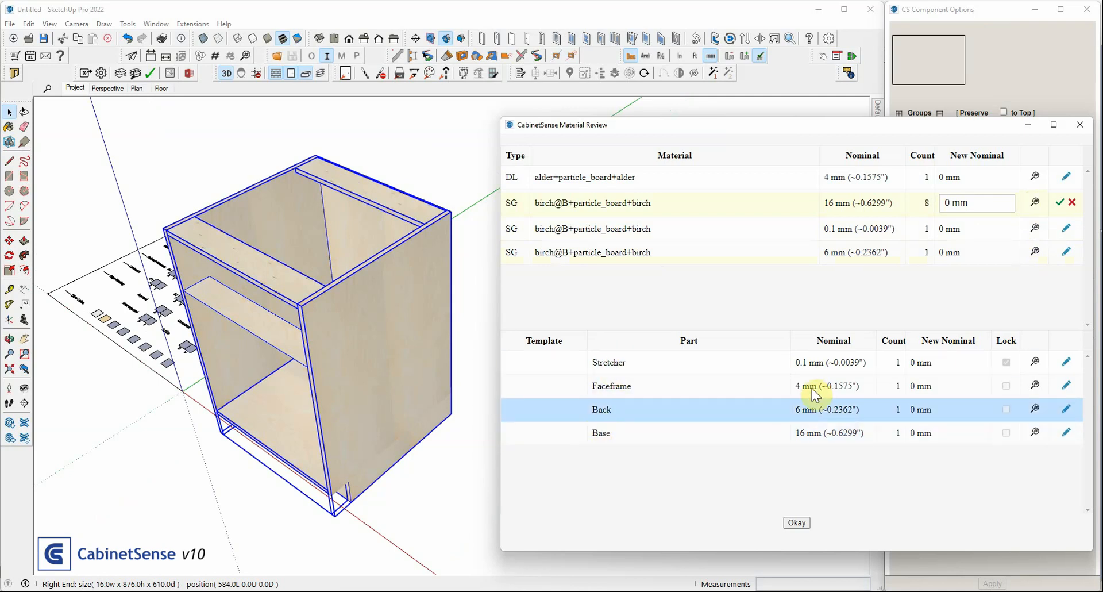
{"action": "left_click", "coordinate": [988, 411]}
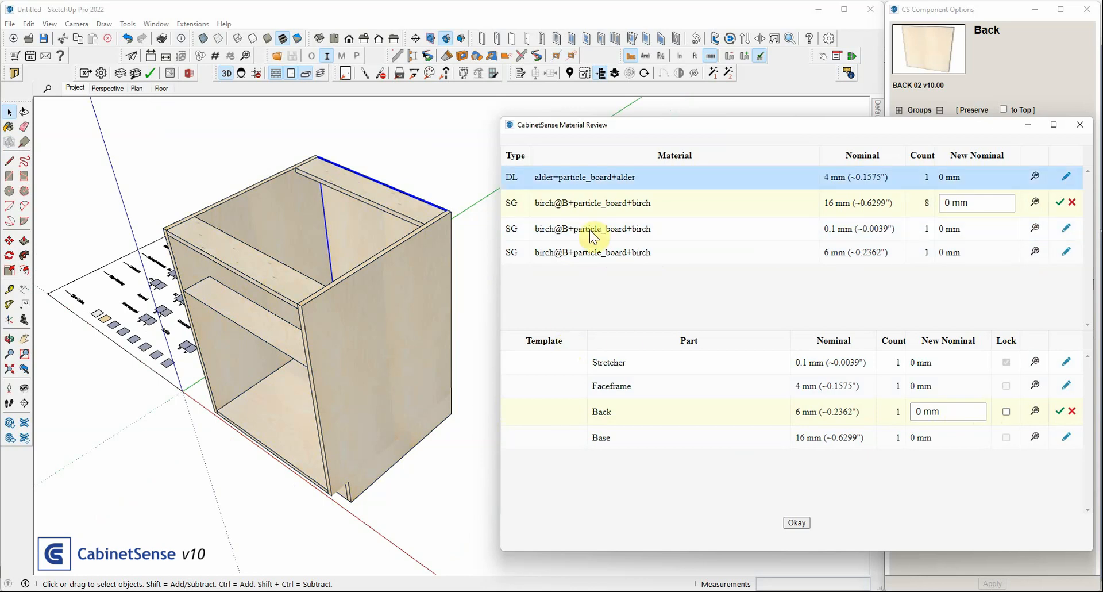
{"action": "left_click_drag", "start_coordinate": [683, 124], "coordinate": [658, 115]}
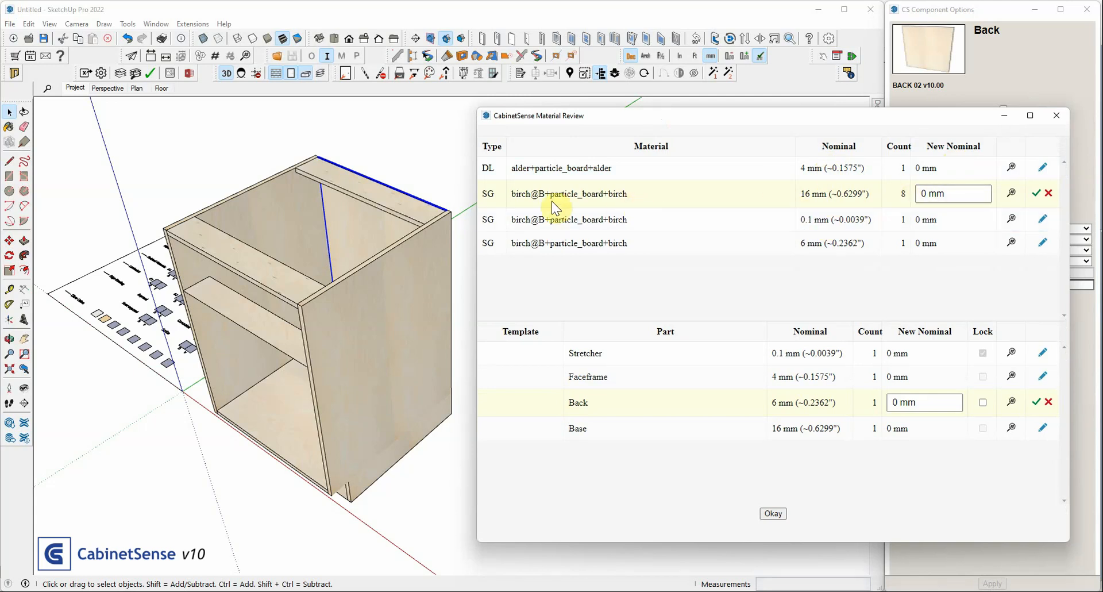
Set the new nominal of the 16 mm birch material to 15 mm, apply the review and check the Base cabinet's nominal thickness
{"action": "left_click", "coordinate": [959, 196]}
{"action": "left_click_drag", "start_coordinate": [959, 196], "coordinate": [893, 195]}
{"action": "type", "text": "15"}
{"action": "key", "text": "Return"}
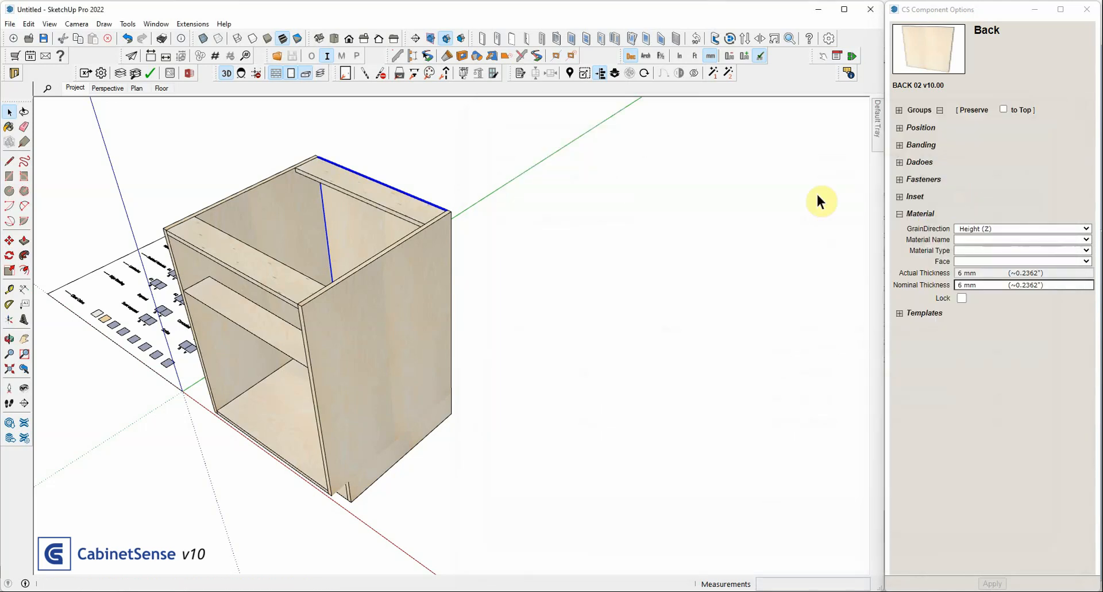
{"action": "left_click", "coordinate": [379, 295]}
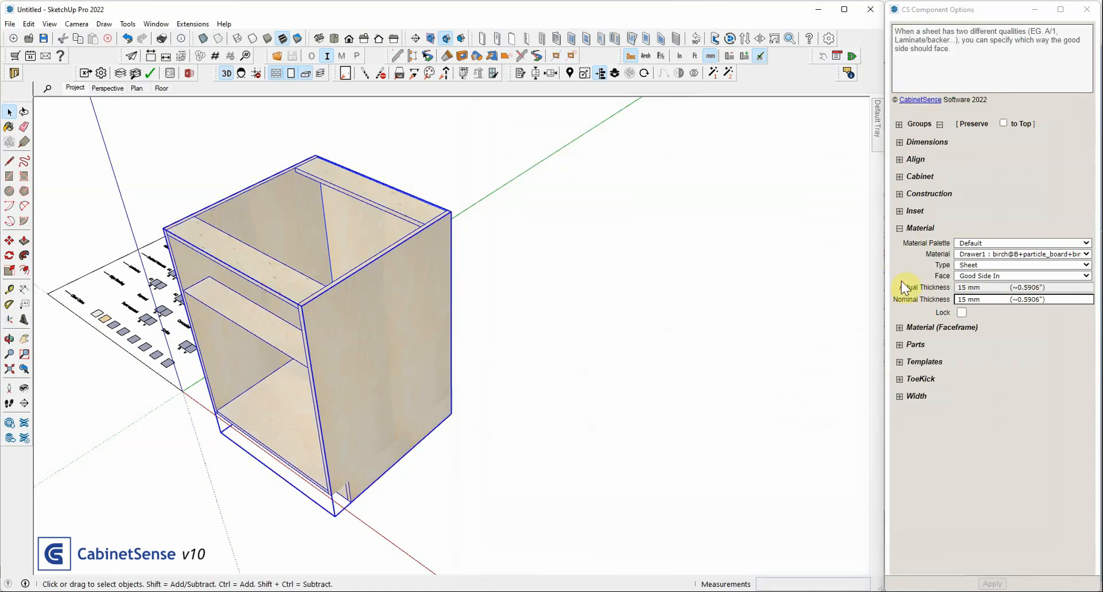
{"action": "left_click", "coordinate": [977, 298]}
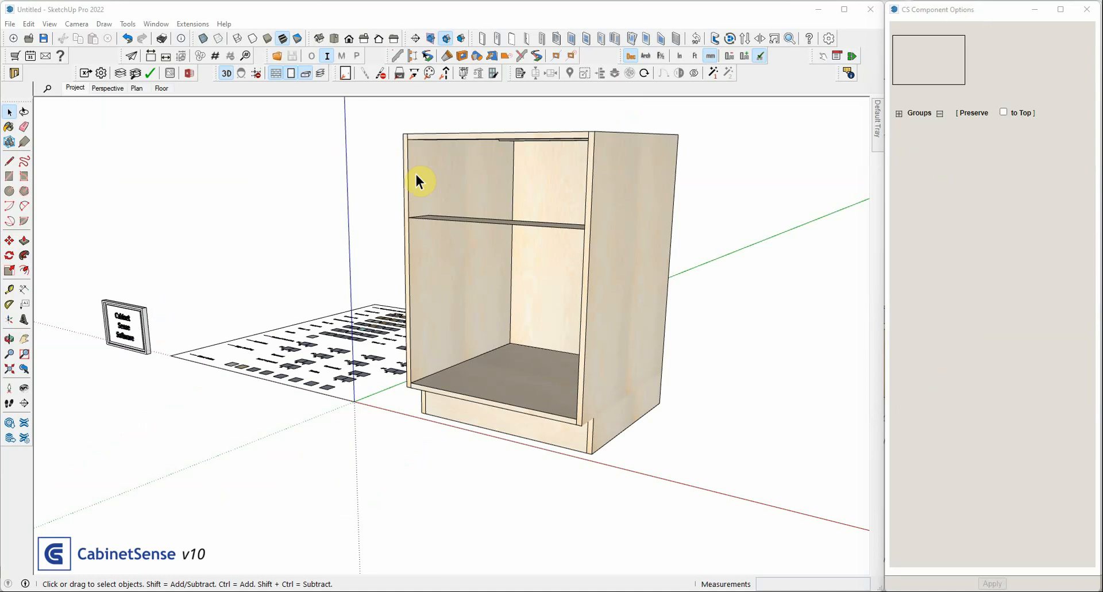
Open the Base cabinet for editing and set its Right End's material name to Millwork1 : alder+particle_board+alder
{"action": "middle_click_drag", "start_coordinate": [416, 179], "coordinate": [430, 211]}
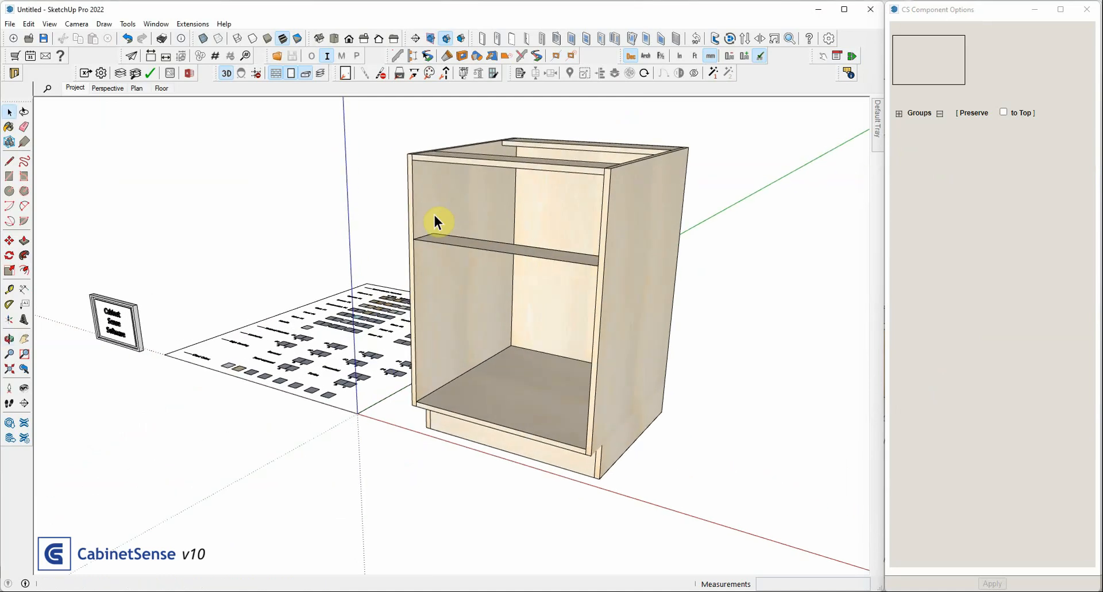
{"action": "scroll", "coordinate": [435, 215], "scroll_direction": "up", "scroll_amount": 2}
{"action": "left_click", "coordinate": [437, 203]}
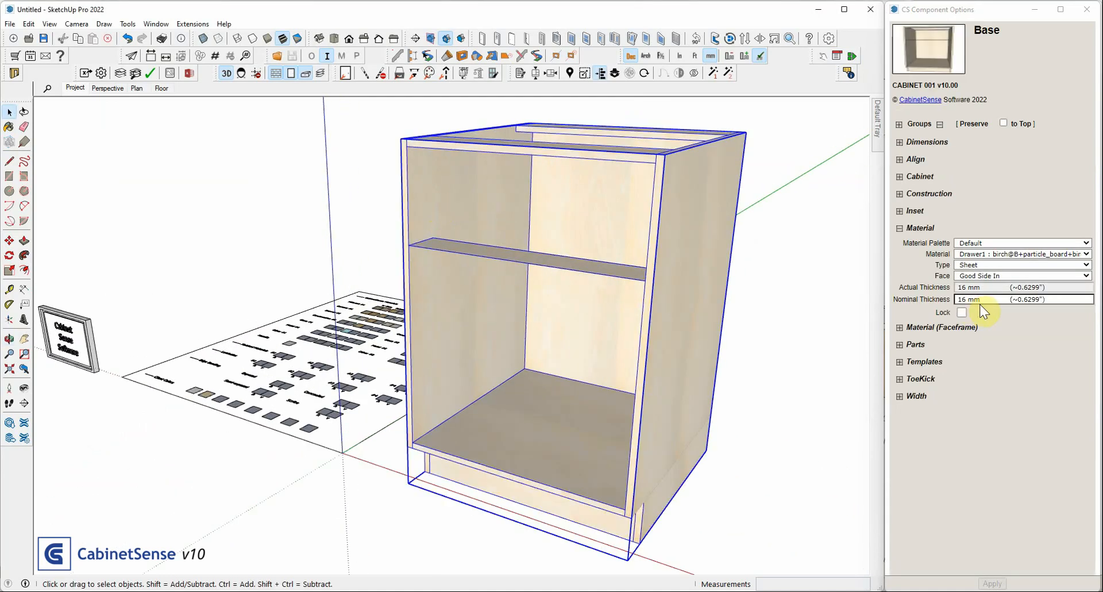
{"action": "triple_click", "coordinate": [981, 304]}
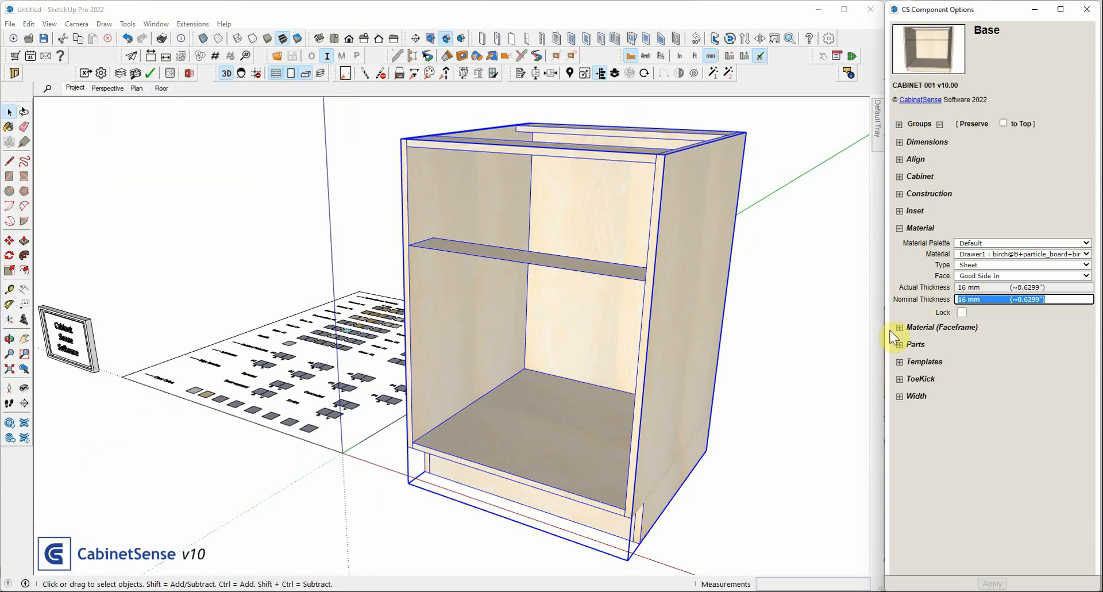
{"action": "double_click", "coordinate": [663, 199]}
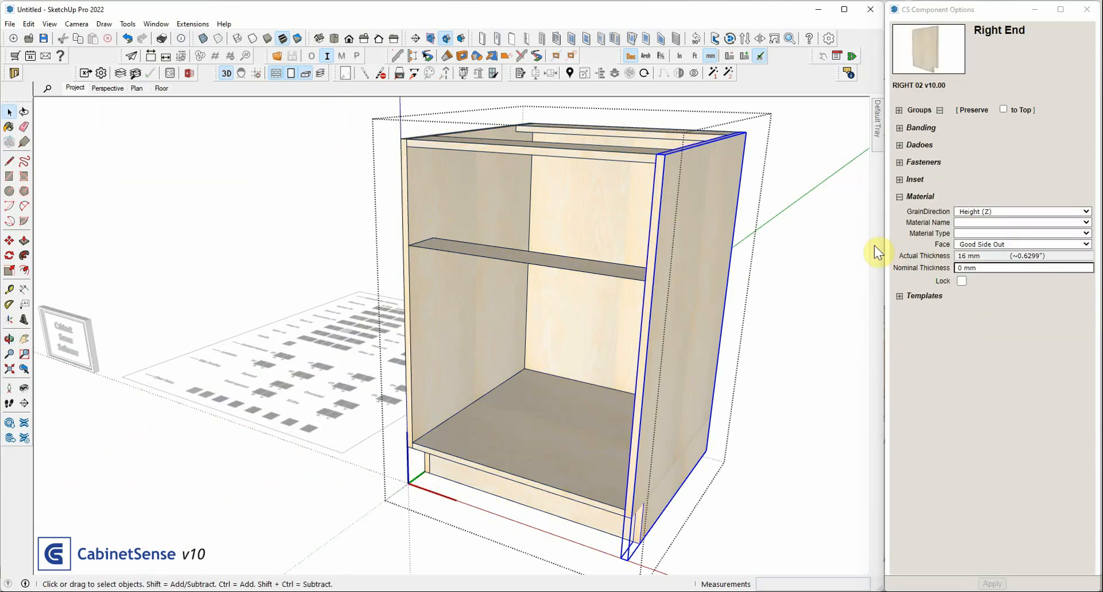
{"action": "left_click", "coordinate": [974, 222]}
{"action": "left_click", "coordinate": [975, 228]}
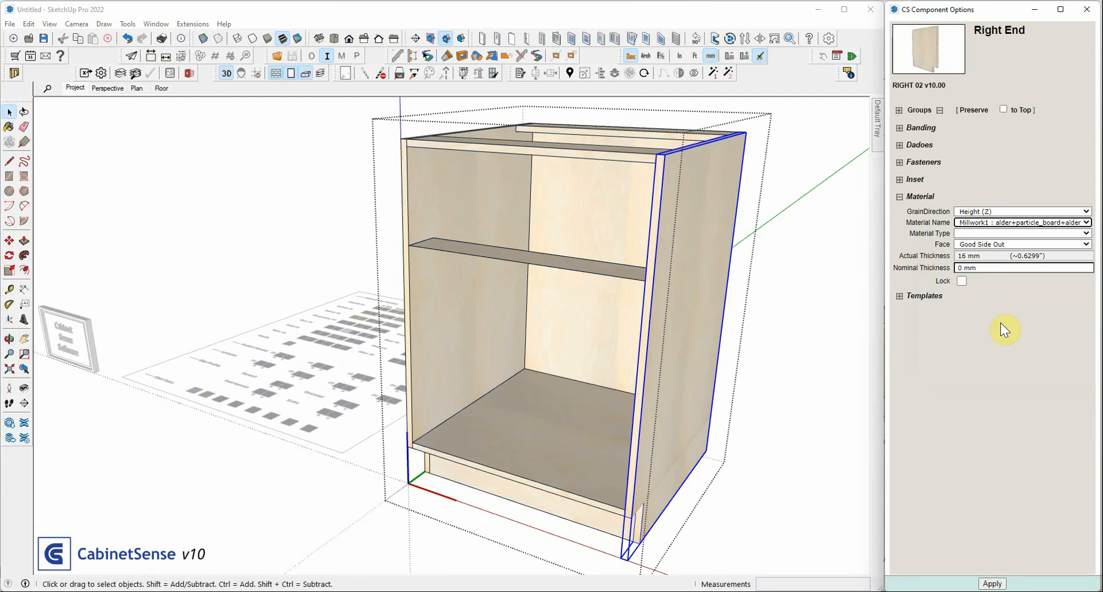
{"action": "key", "text": "Return"}
{"action": "middle_click_drag", "start_coordinate": [641, 231], "coordinate": [602, 221]}
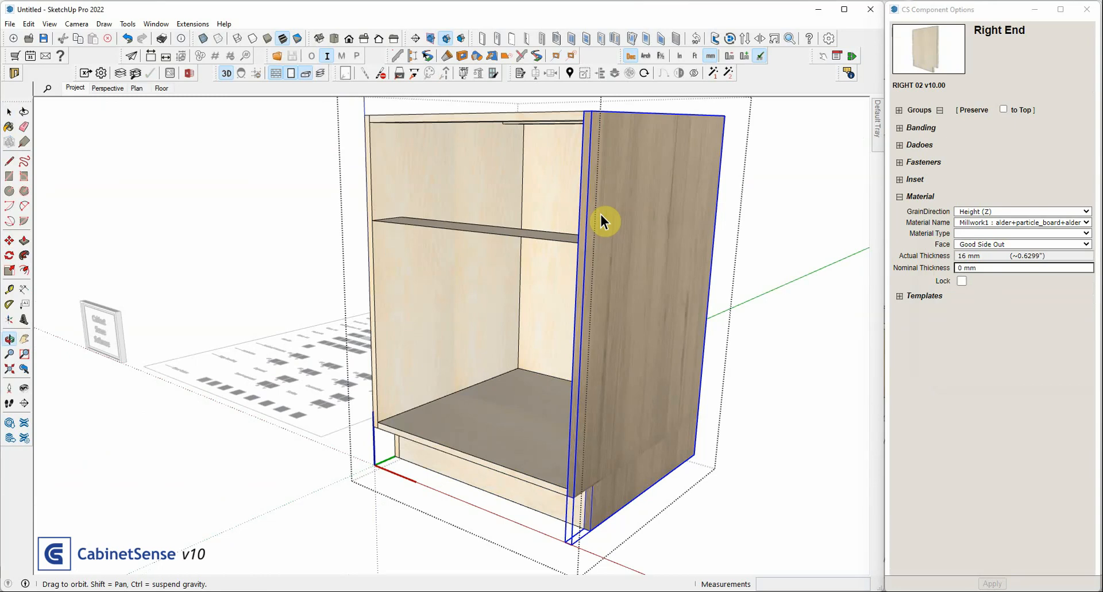
{"action": "middle_click_drag", "start_coordinate": [601, 216], "coordinate": [604, 215]}
{"action": "middle_click_drag", "start_coordinate": [389, 217], "coordinate": [473, 249]}
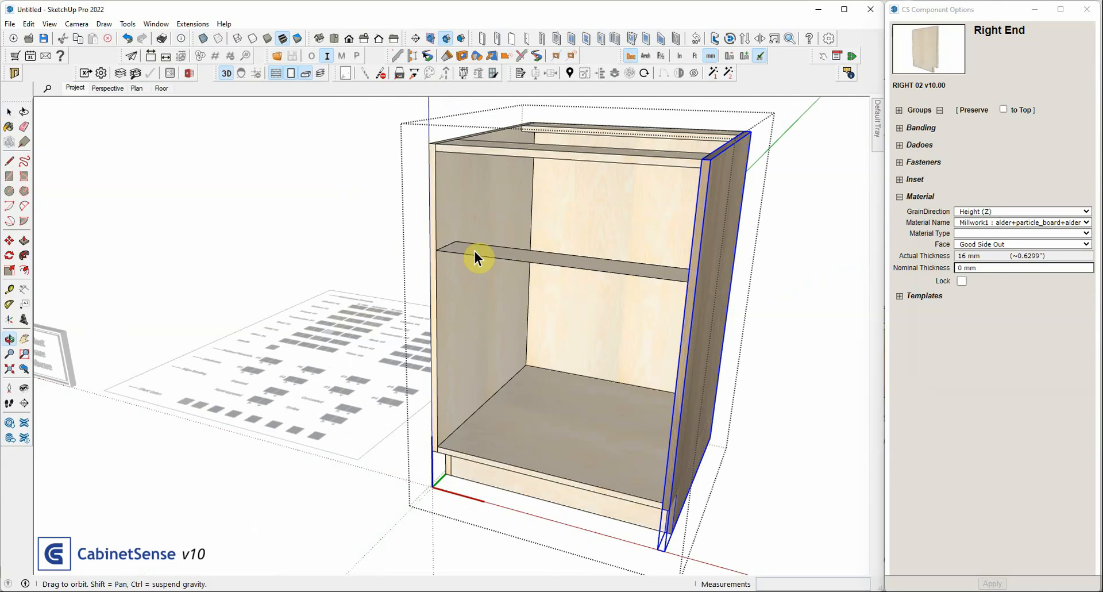
In the job materials, set the actual thickness to 15.95 mm for the 16 mm birch and 16.1 mm for the SG alder, and apply
{"action": "key", "text": "space"}
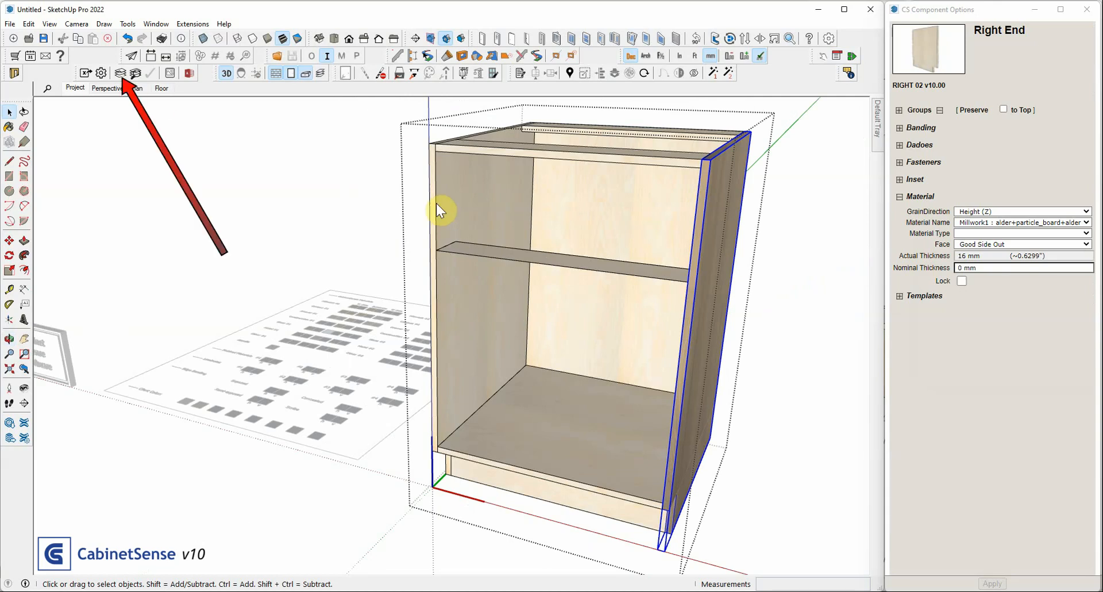
{"action": "left_click", "coordinate": [120, 73]}
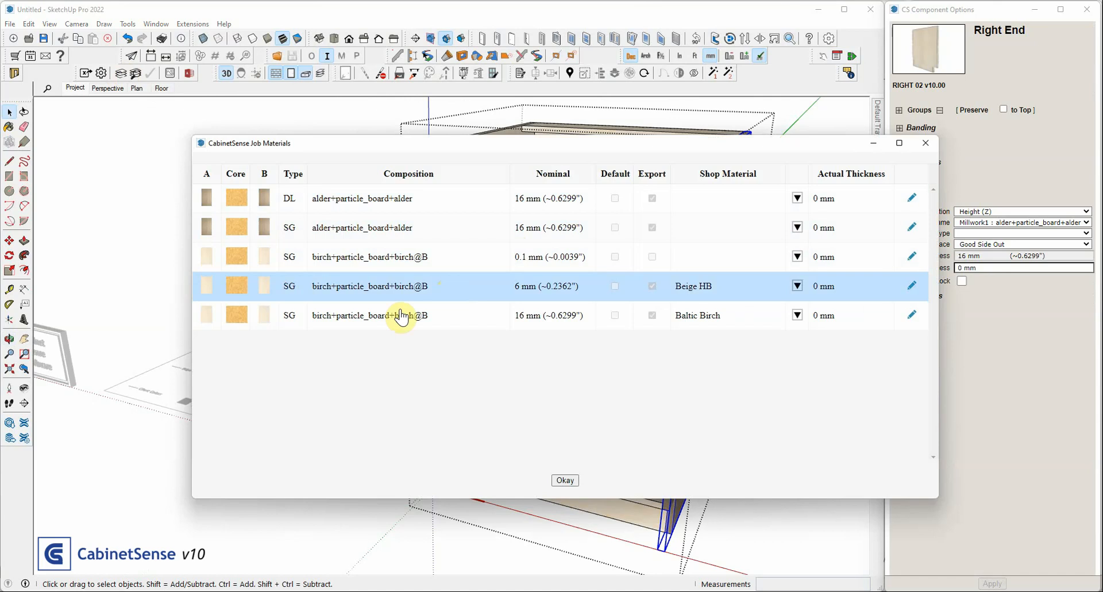
{"action": "left_click", "coordinate": [849, 315]}
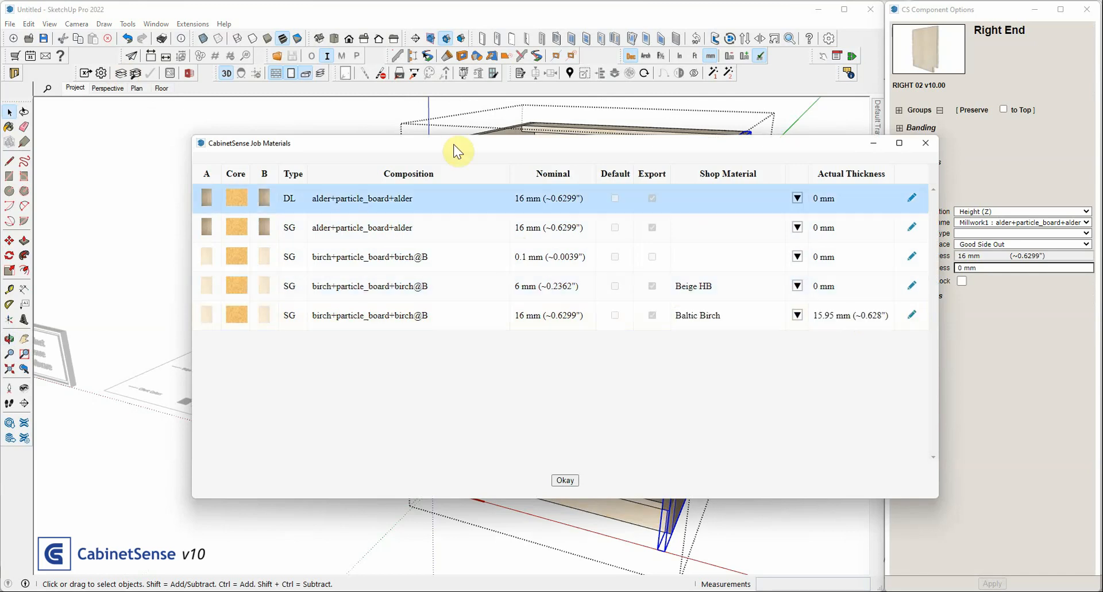
{"action": "left_click", "coordinate": [846, 232]}
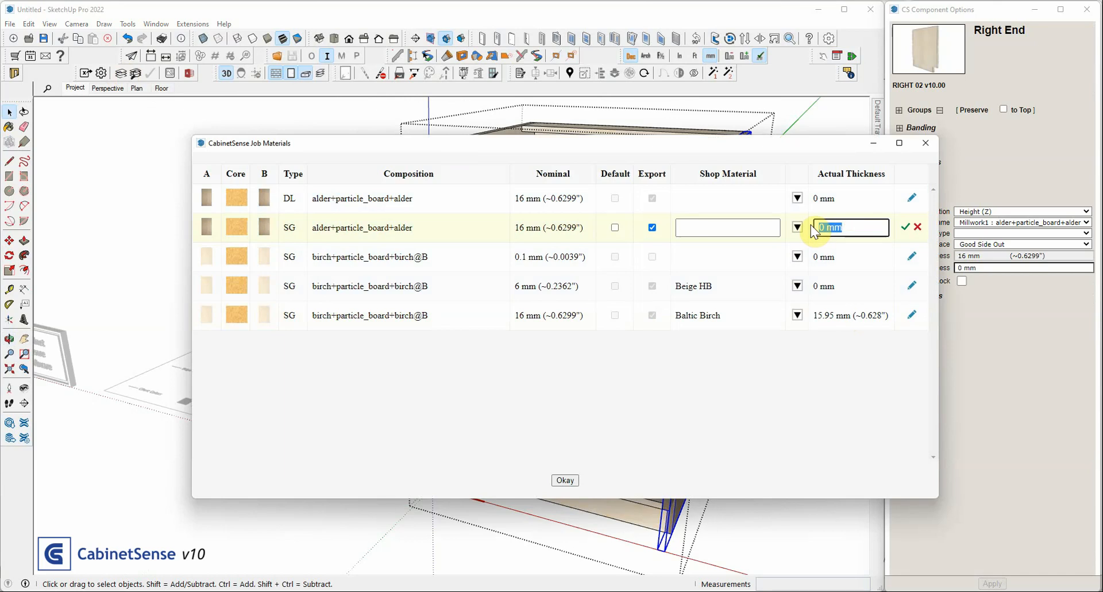
{"action": "type", "text": "16"}
{"action": "key", "text": "Return"}
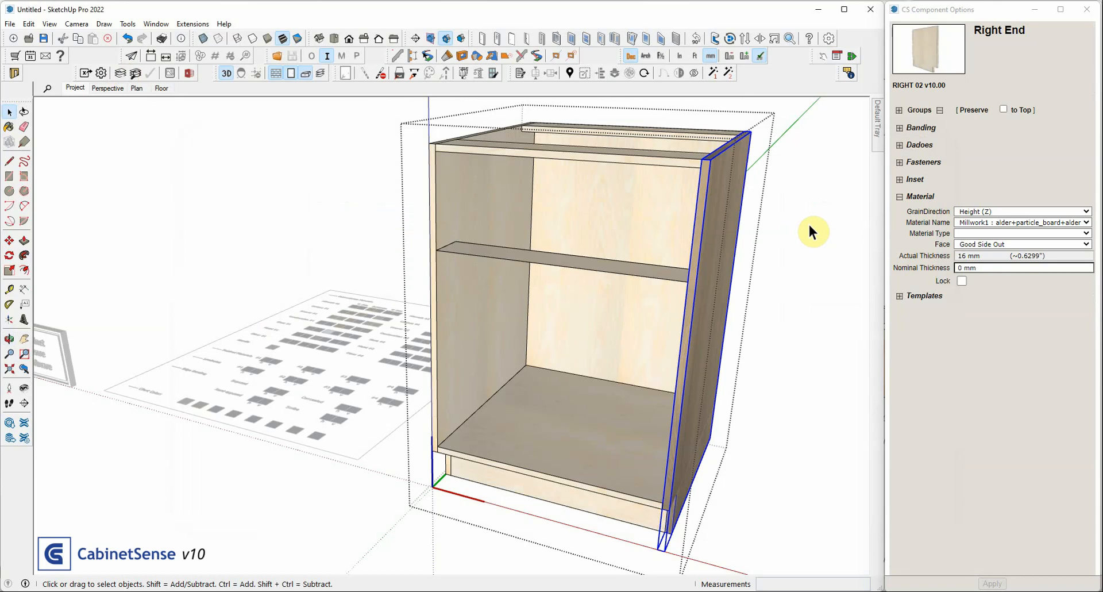
Select the cabinet's Right End, Left End, Top and Back in turn to compare their actual thicknesses
{"action": "left_click", "coordinate": [706, 181]}
{"action": "left_click", "coordinate": [441, 183]}
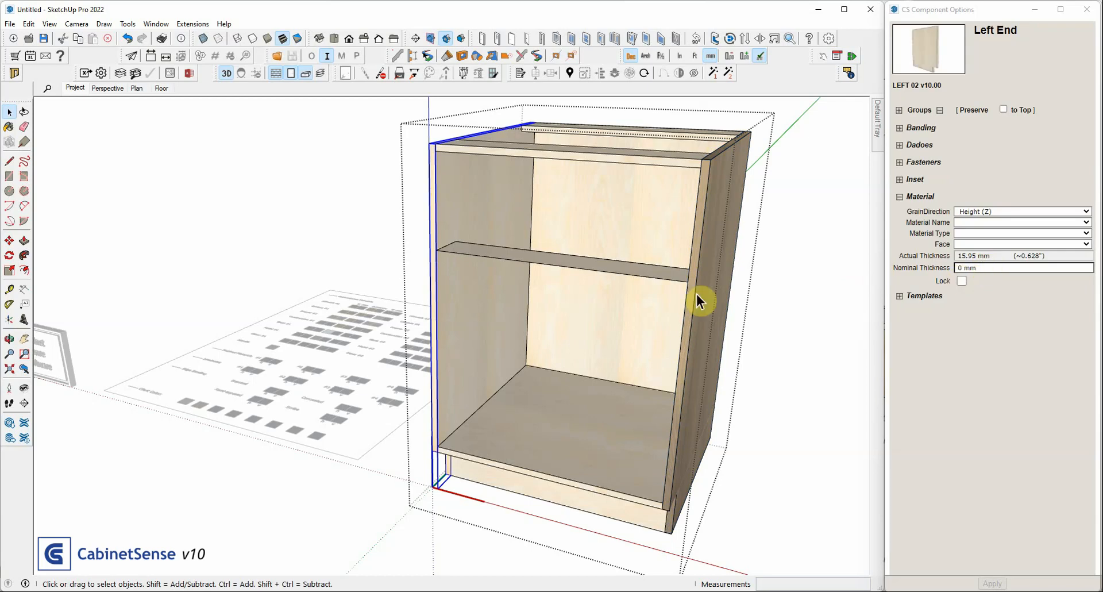
{"action": "left_click", "coordinate": [609, 153]}
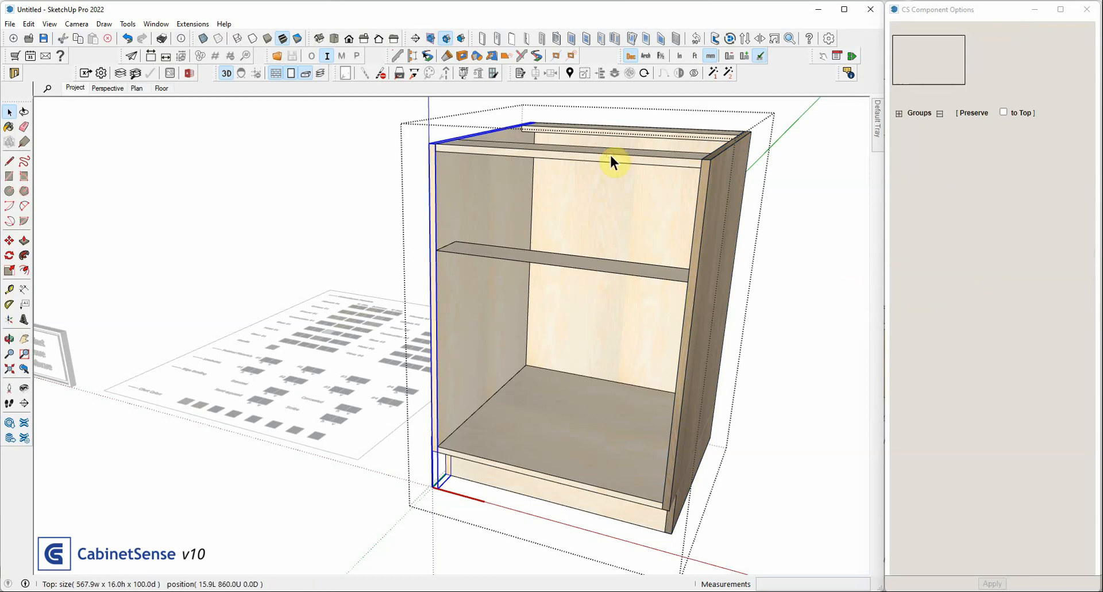
{"action": "left_click", "coordinate": [613, 207]}
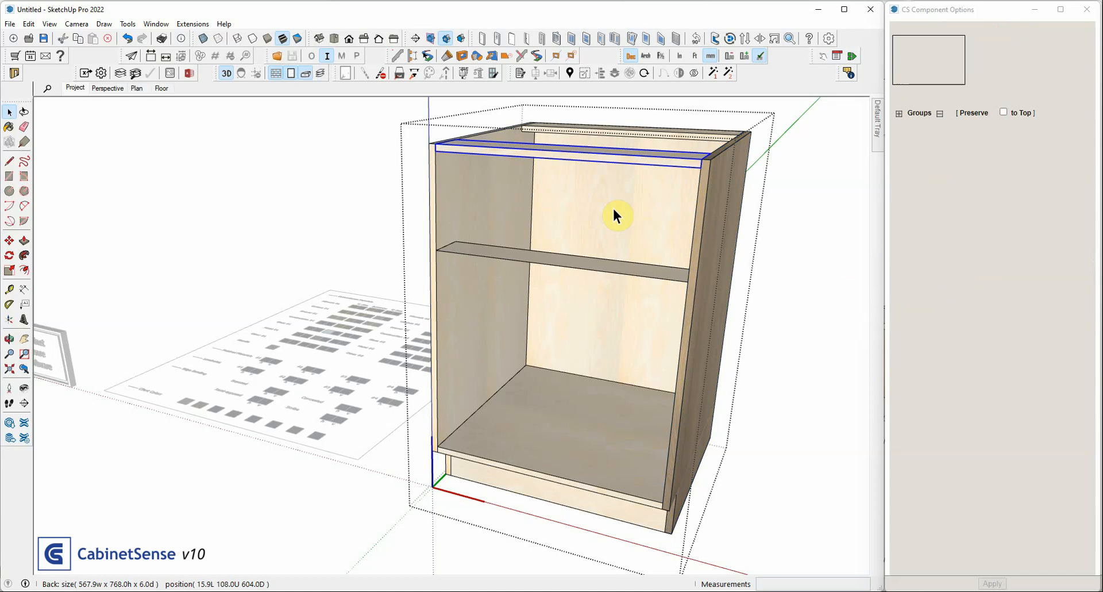
Measure the thickness of the Left End's front edge with the Tape Measure and remove the guide left behind
{"action": "left_click", "coordinate": [9, 289]}
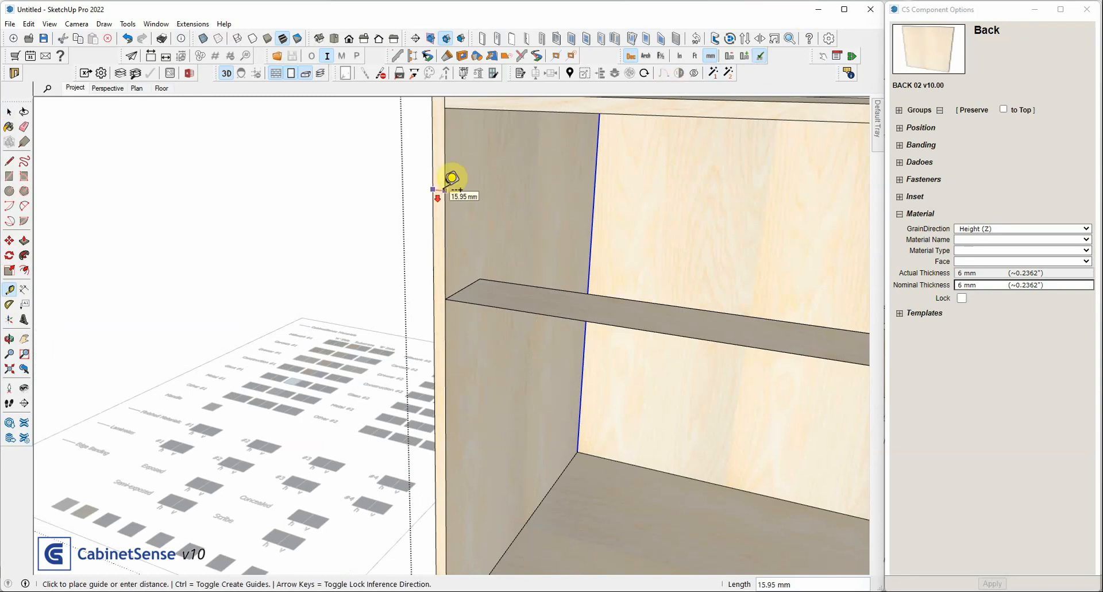
{"action": "scroll", "coordinate": [445, 175], "scroll_direction": "down", "scroll_amount": 5}
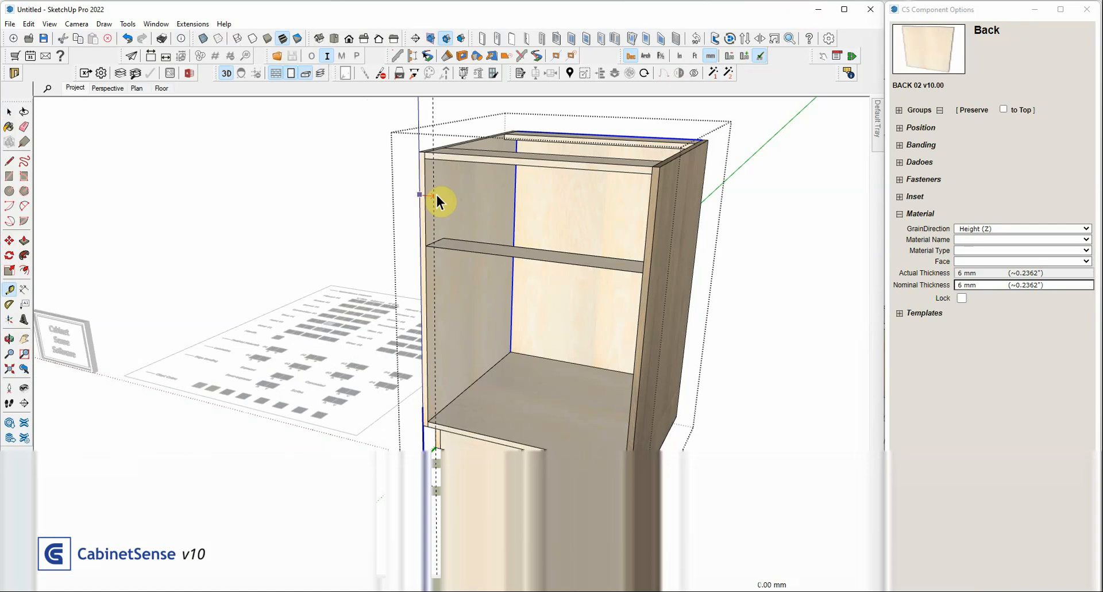
{"action": "key", "text": "space"}
{"action": "key", "text": "t"}
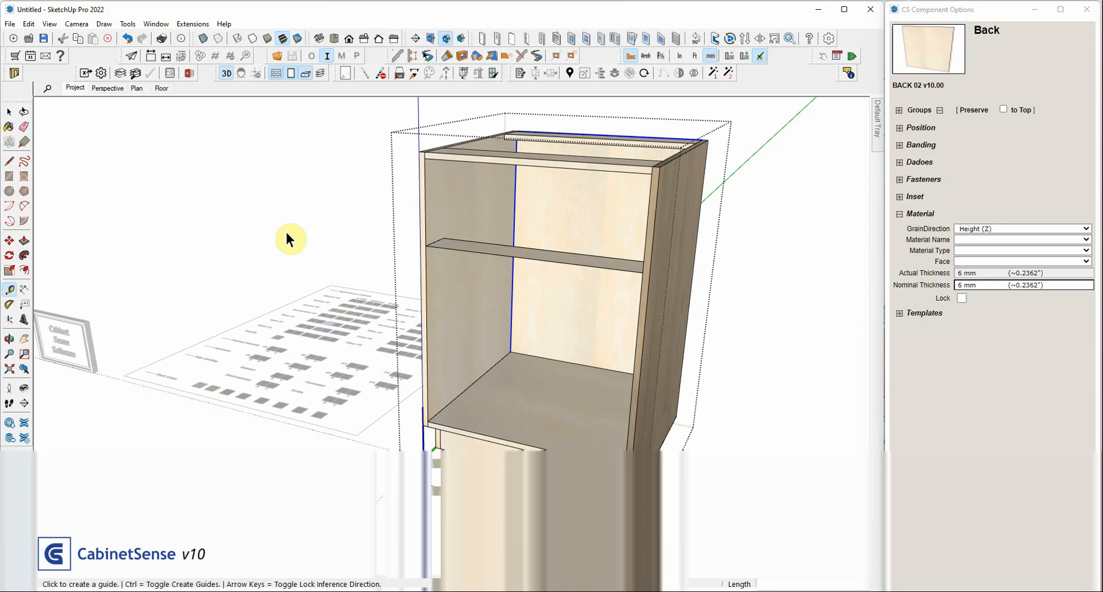
{"action": "key", "text": "space"}
Check the Left End's actual thickness and clear the Right End's material name, leaving it blank
{"action": "left_click", "coordinate": [466, 205]}
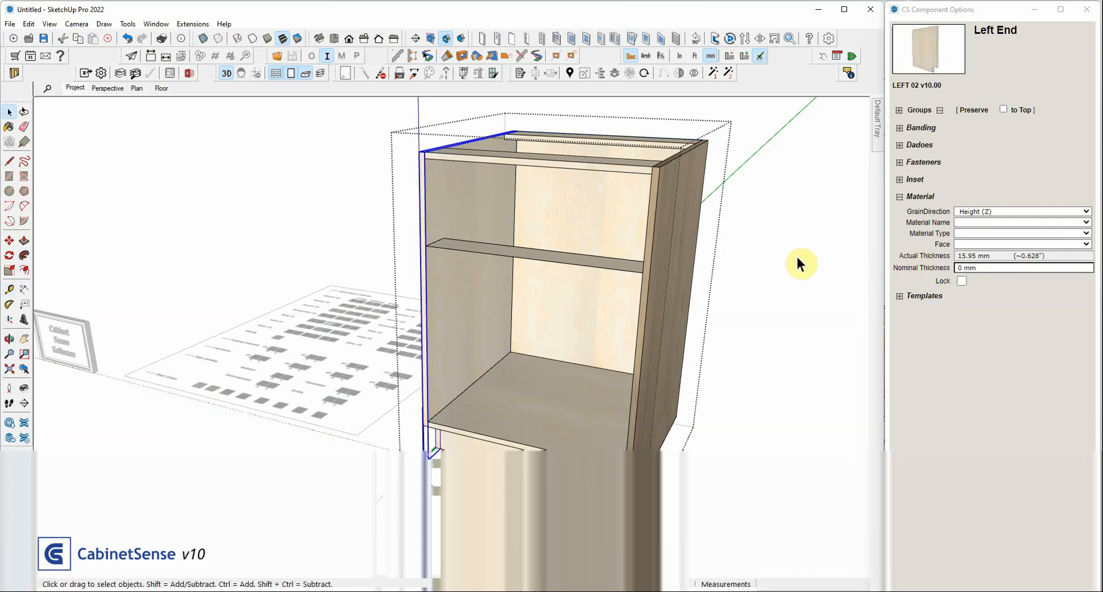
{"action": "left_click", "coordinate": [692, 253]}
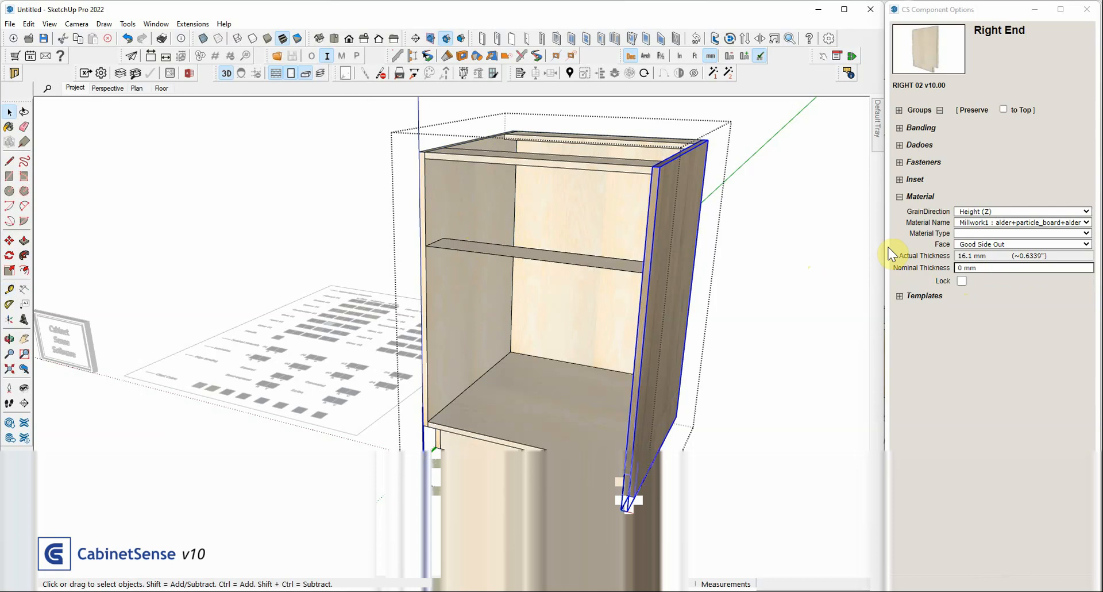
{"action": "left_click", "coordinate": [997, 222]}
{"action": "left_click", "coordinate": [993, 264]}
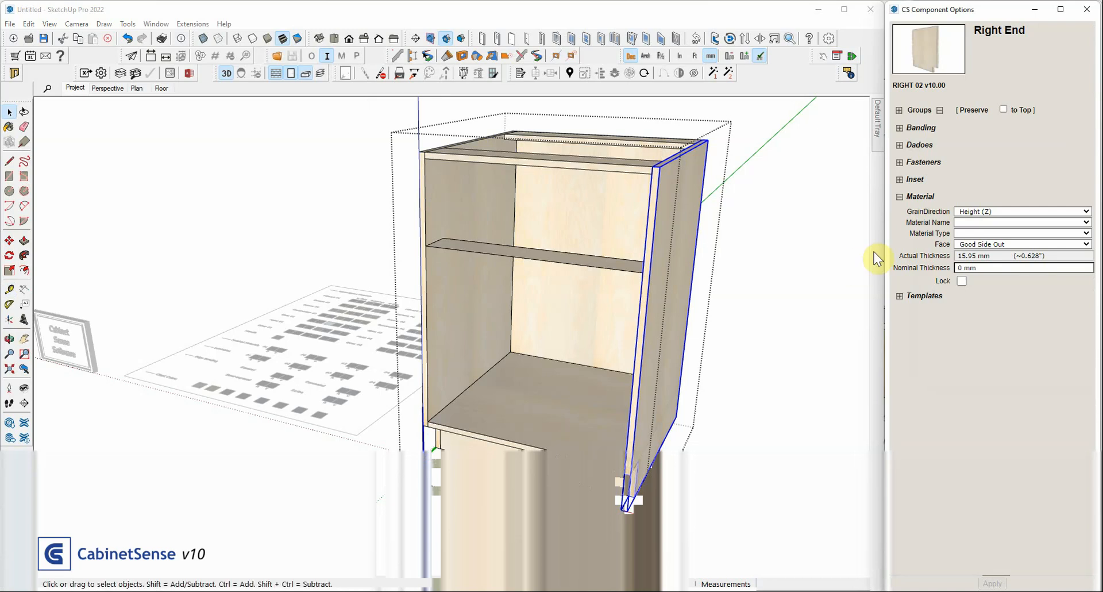
{"action": "left_click", "coordinate": [980, 266]}
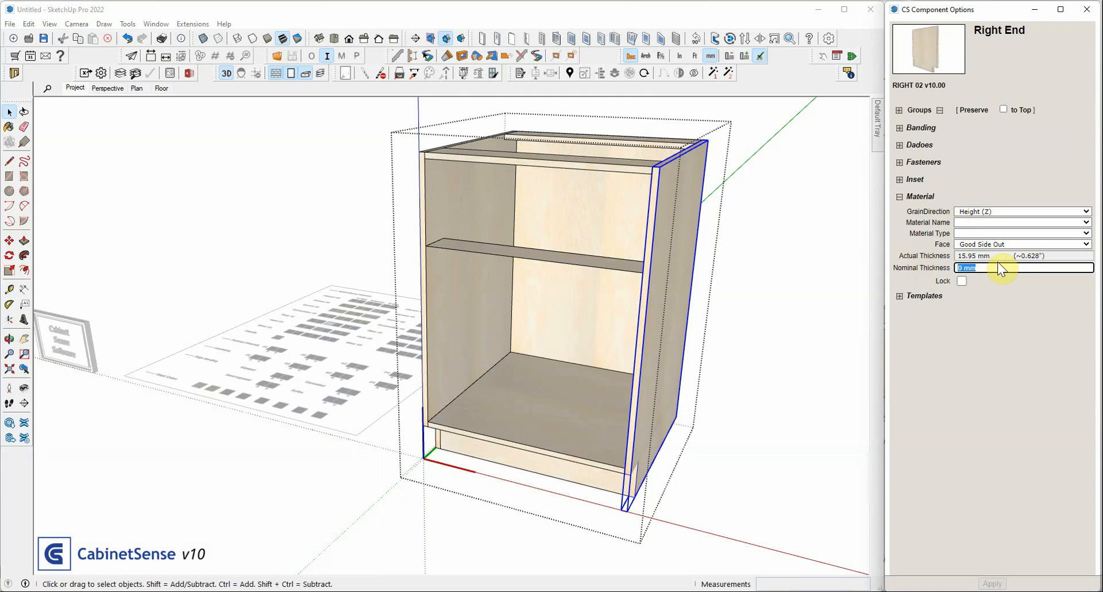
{"action": "key", "text": "Return"}
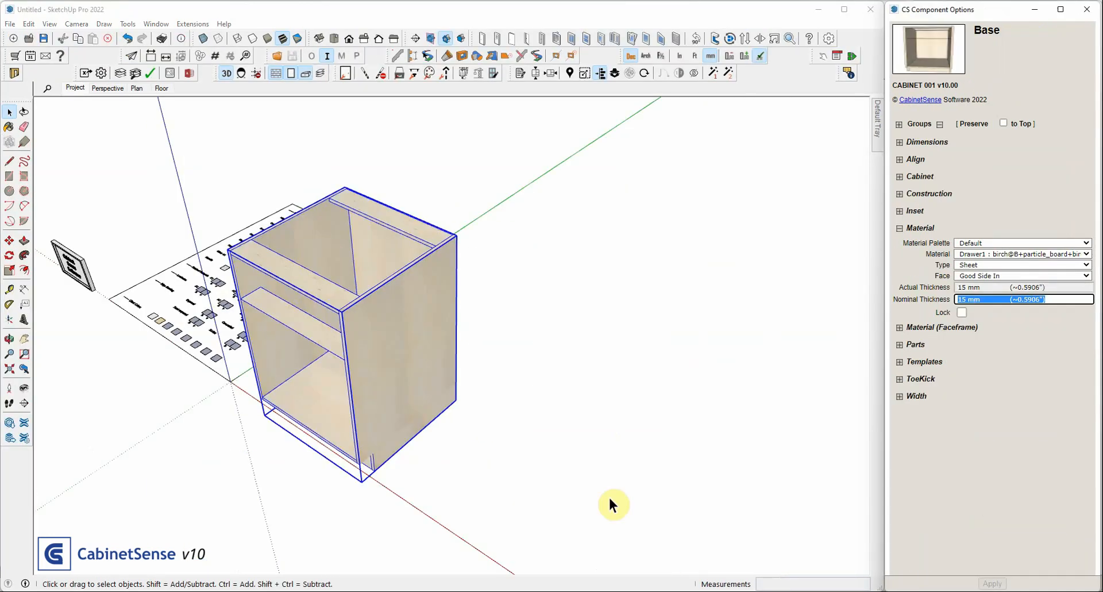
Choose Good Side Out as the Base cabinet's material face
{"action": "scroll", "coordinate": [239, 292], "scroll_direction": "down", "scroll_amount": 1}
{"action": "middle_click_drag", "start_coordinate": [239, 292], "coordinate": [459, 418]}
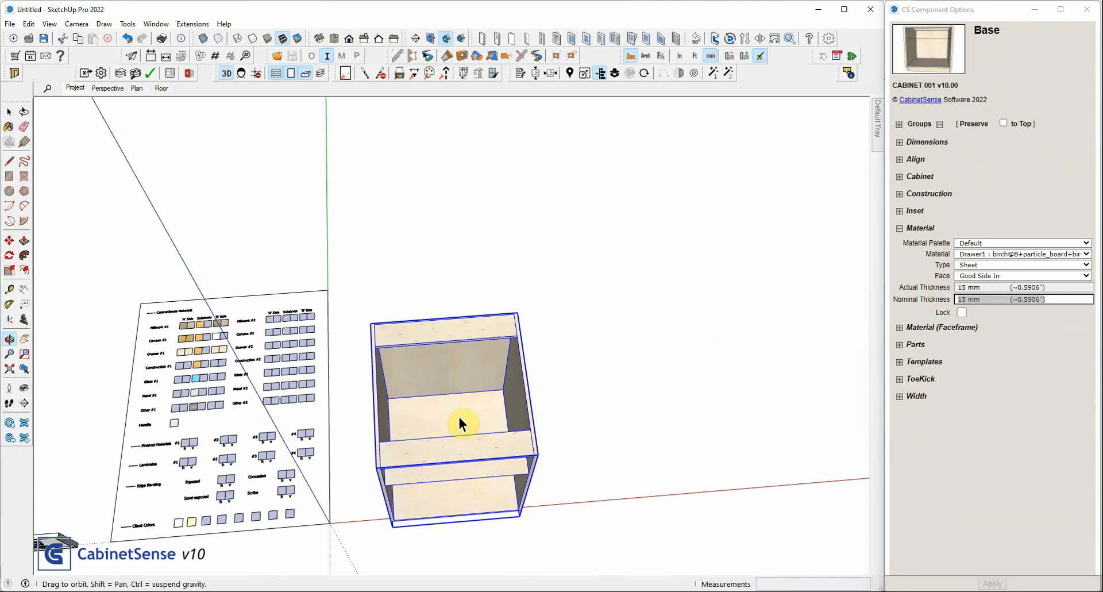
{"action": "middle_click_drag", "start_coordinate": [459, 423], "coordinate": [595, 343]}
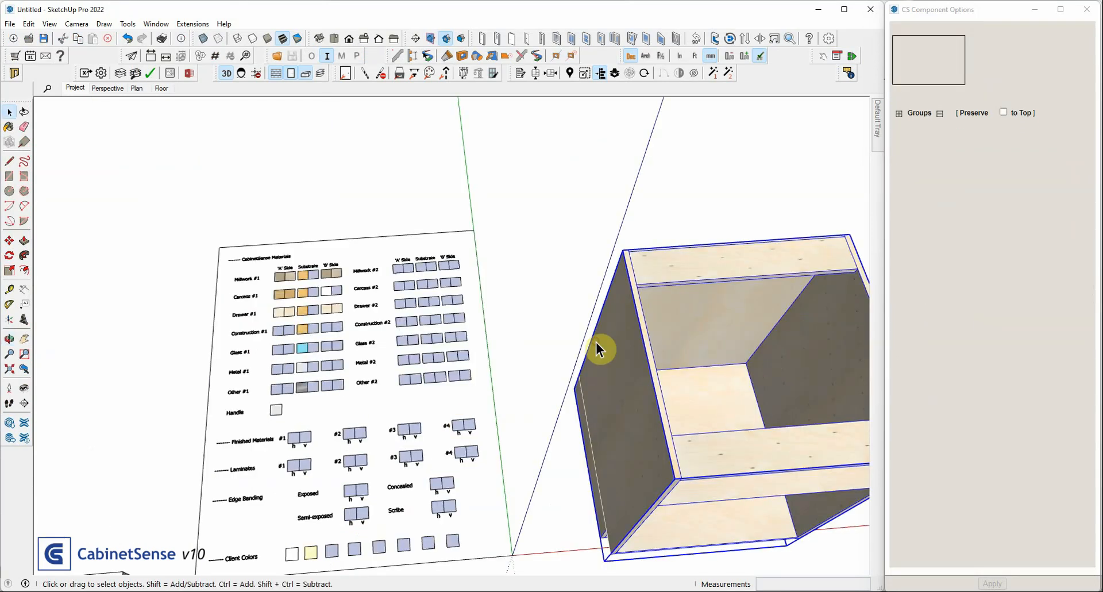
{"action": "left_click", "coordinate": [981, 275]}
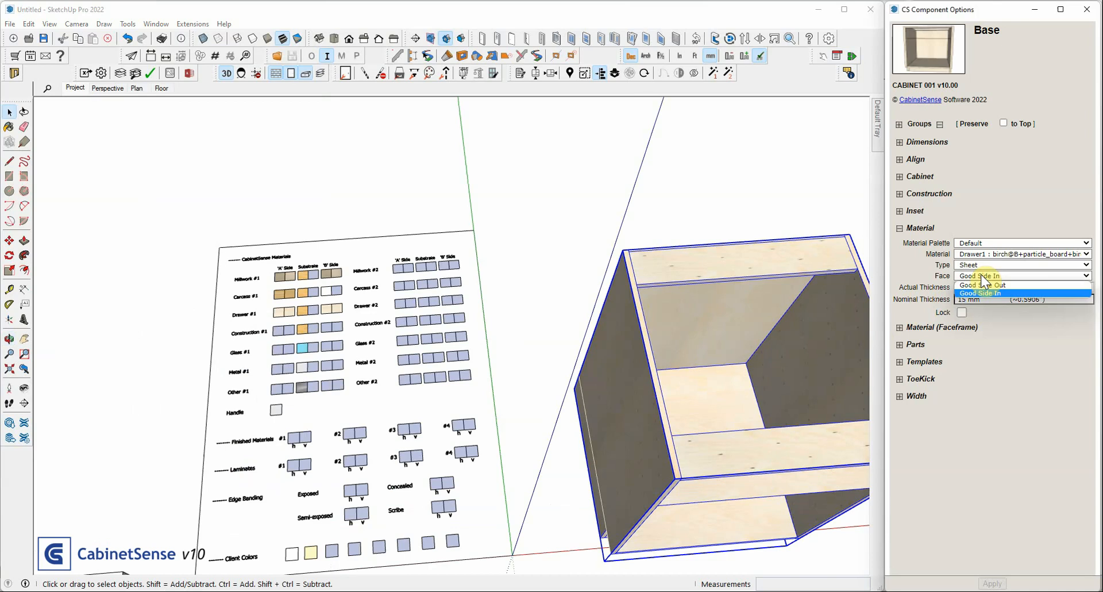
{"action": "left_click", "coordinate": [982, 284]}
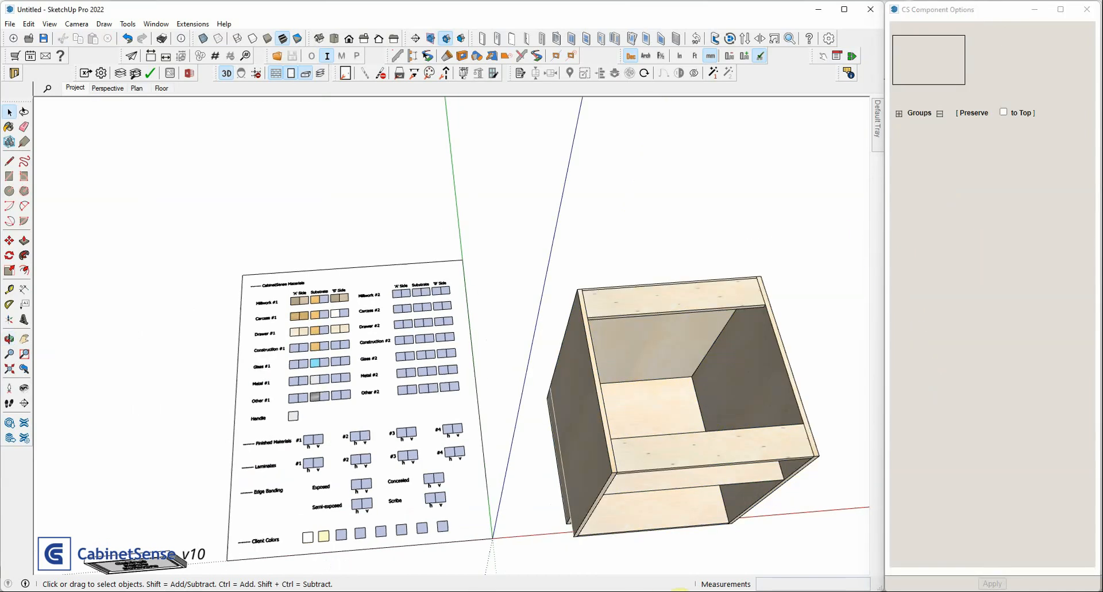
Switch to the V9 - palette.skp model in SketchUp 2020 and examine its interior and exterior textures on the palette and both cabinets
{"action": "left_click", "coordinate": [754, 591]}
{"action": "scroll", "coordinate": [411, 335], "scroll_direction": "down", "scroll_amount": 1}
{"action": "scroll", "coordinate": [412, 336], "scroll_direction": "down", "scroll_amount": 1}
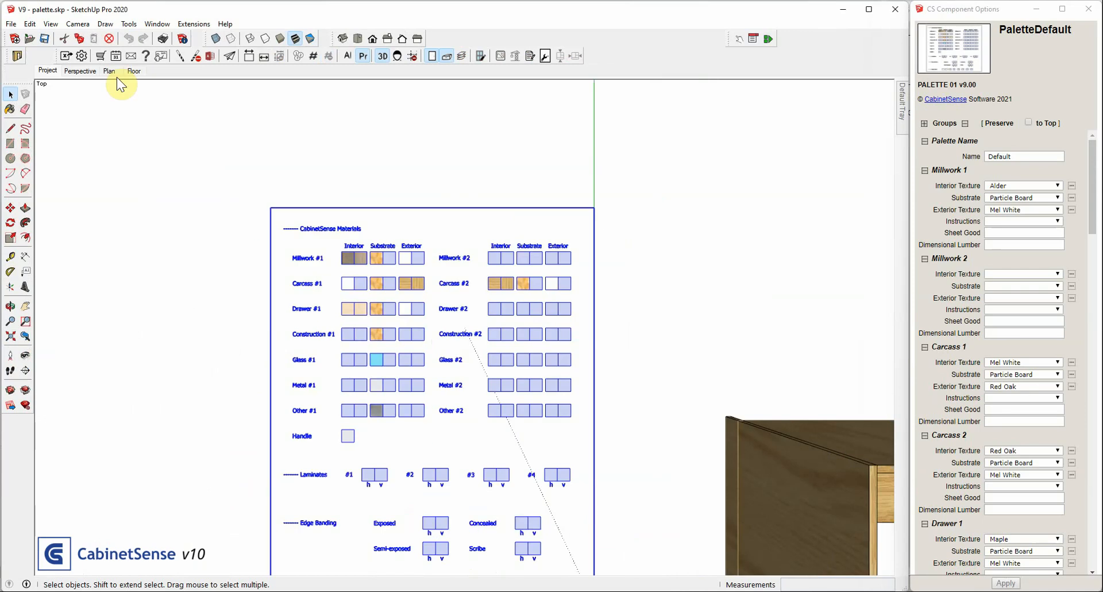
{"action": "scroll", "coordinate": [261, 271], "scroll_direction": "down", "scroll_amount": 1}
{"action": "middle_click_drag", "start_coordinate": [763, 472], "coordinate": [482, 131]}
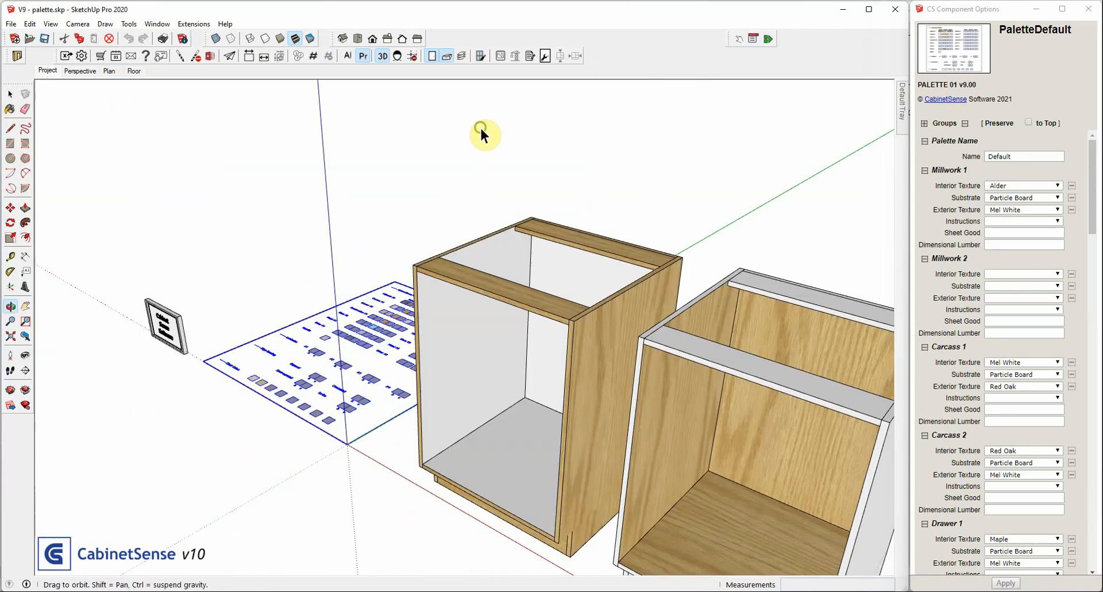
{"action": "left_click", "coordinate": [574, 323]}
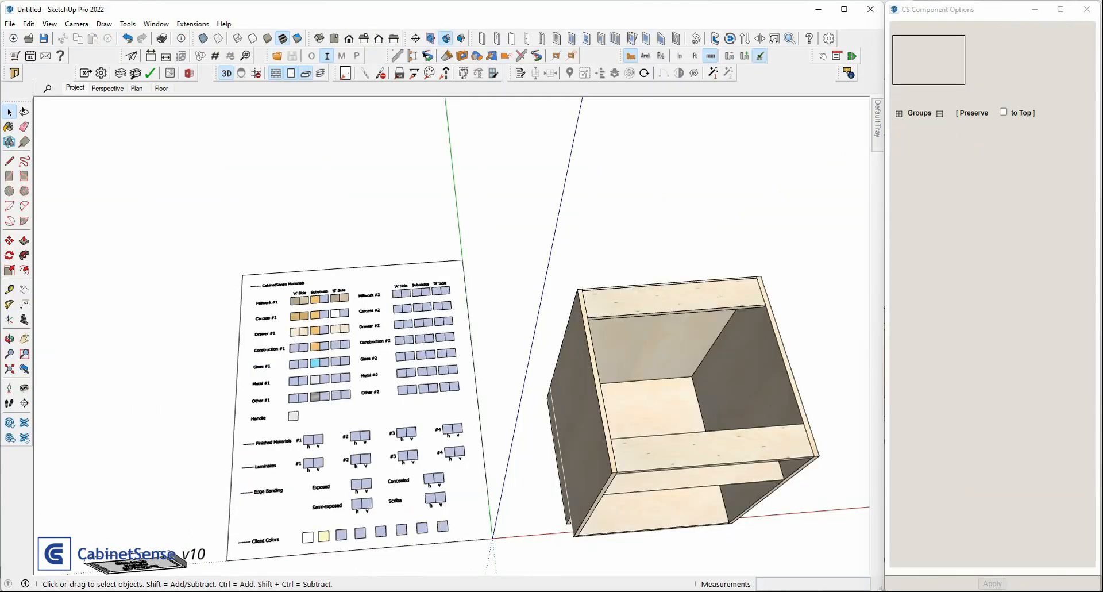
Open the recent file V9 - palette swap.skp in SketchUp 2022 without saving the untitled model, and accept the component upgrade
{"action": "left_click", "coordinate": [11, 24]}
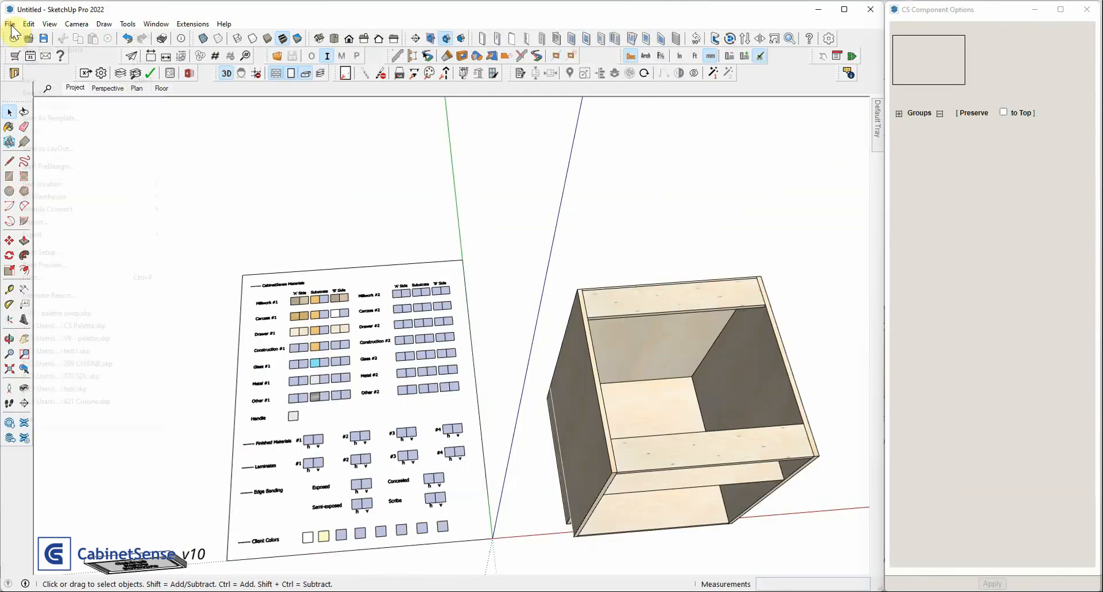
{"action": "left_click", "coordinate": [61, 312]}
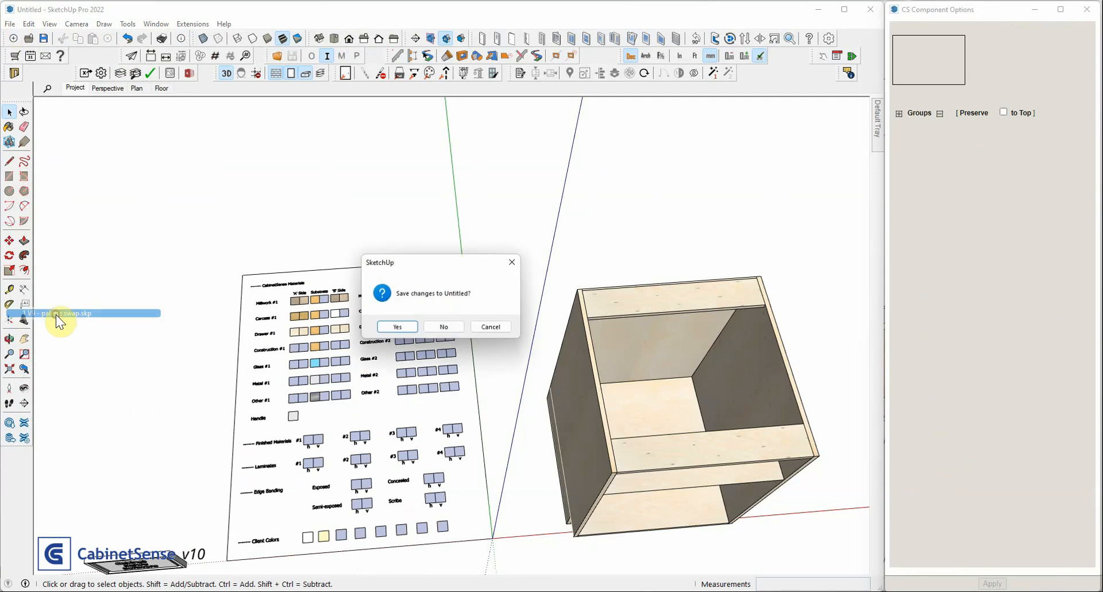
{"action": "left_click", "coordinate": [450, 326]}
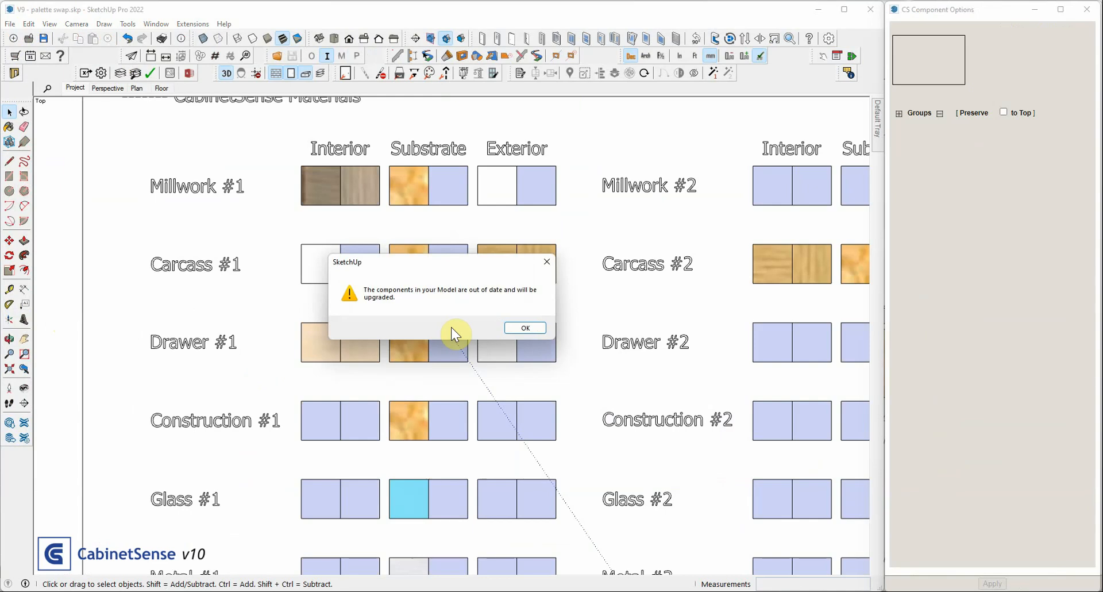
{"action": "left_click", "coordinate": [528, 327]}
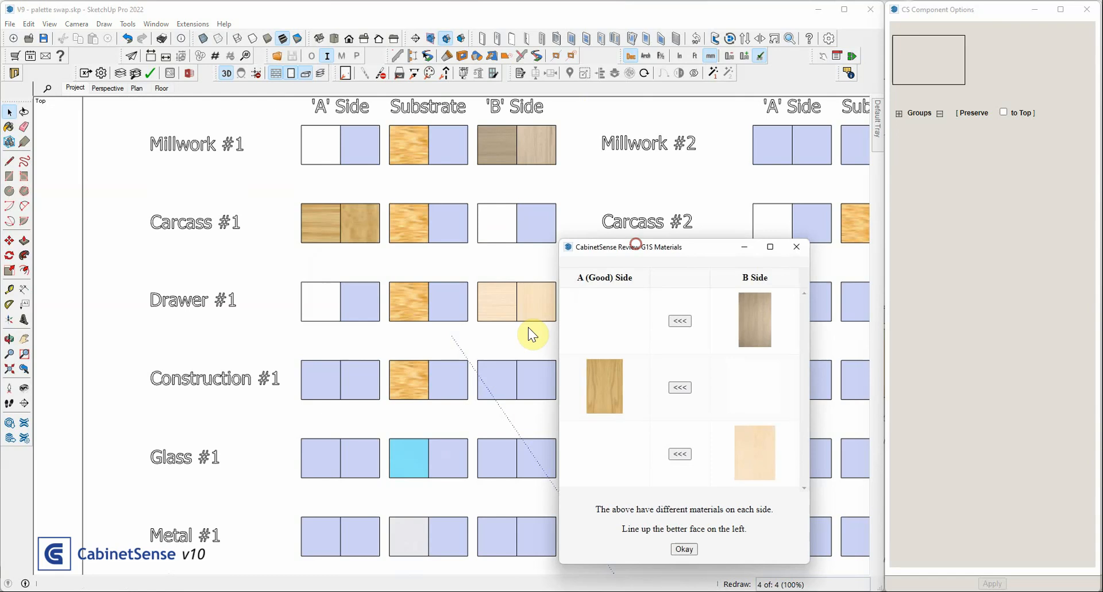
Swap the G1S materials so the alder, red oak and maple faces are on the A (Good) side, and accept the review
{"action": "left_click_drag", "start_coordinate": [636, 244], "coordinate": [623, 169]}
{"action": "left_click", "coordinate": [626, 232]}
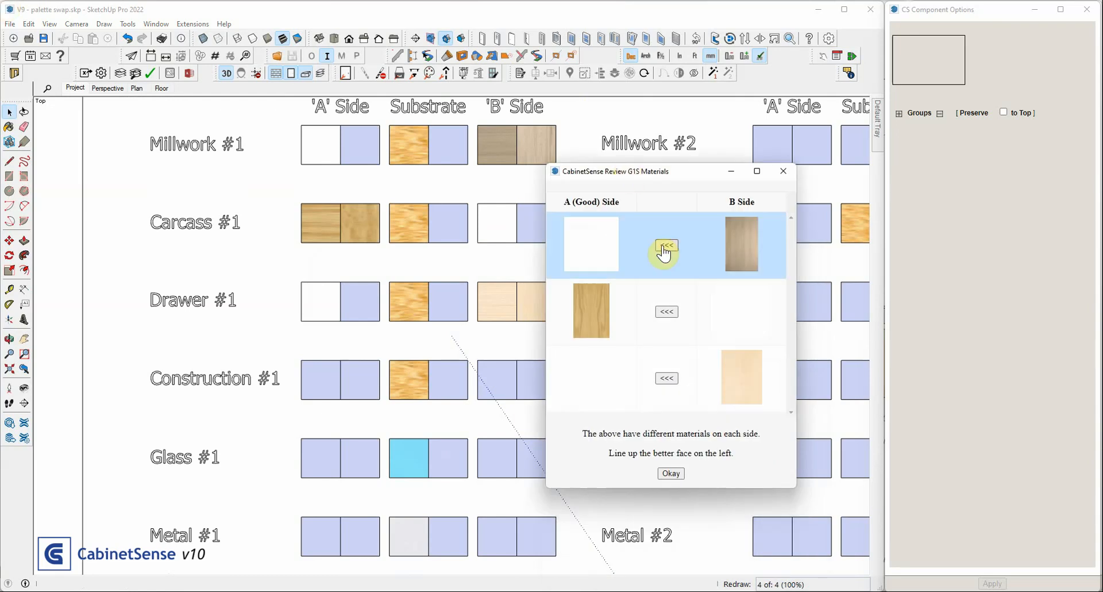
{"action": "left_click", "coordinate": [748, 297]}
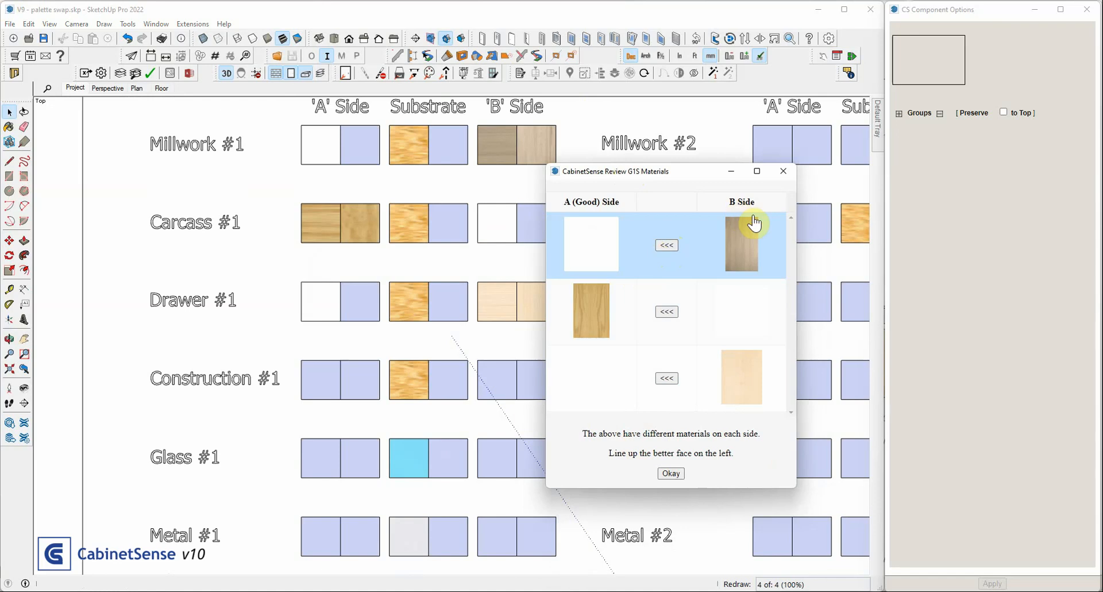
{"action": "left_click", "coordinate": [661, 246]}
{"action": "left_click", "coordinate": [667, 311]}
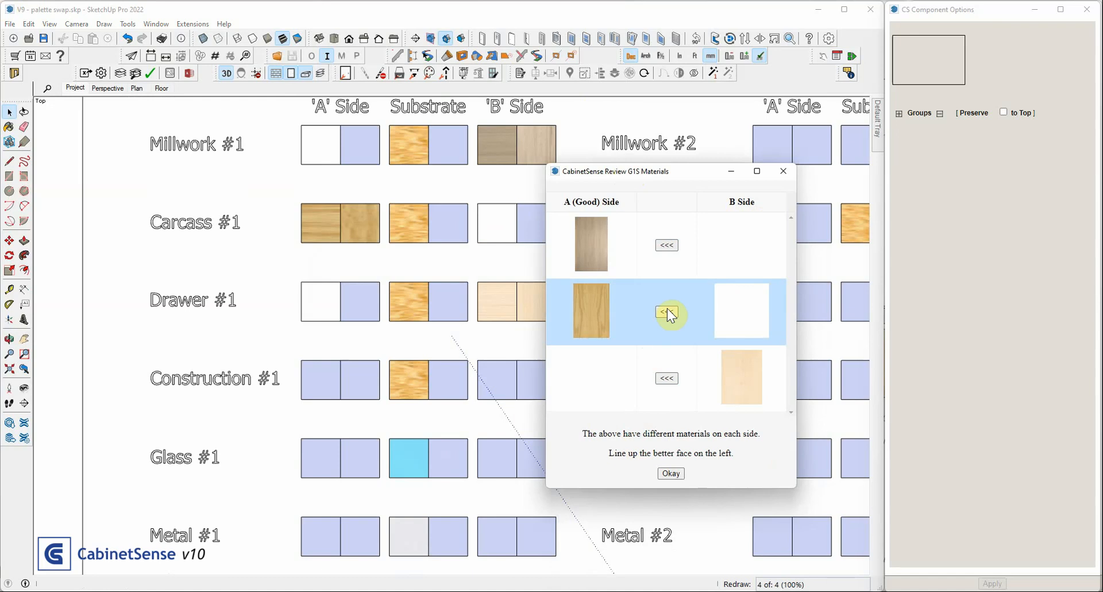
{"action": "left_click", "coordinate": [663, 375]}
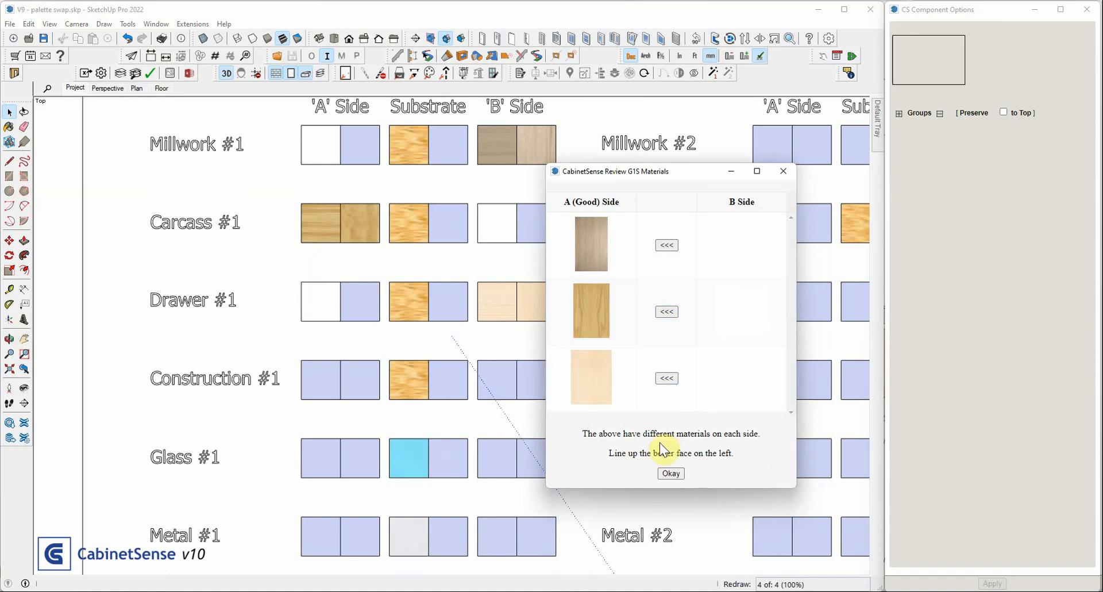
{"action": "left_click", "coordinate": [670, 470]}
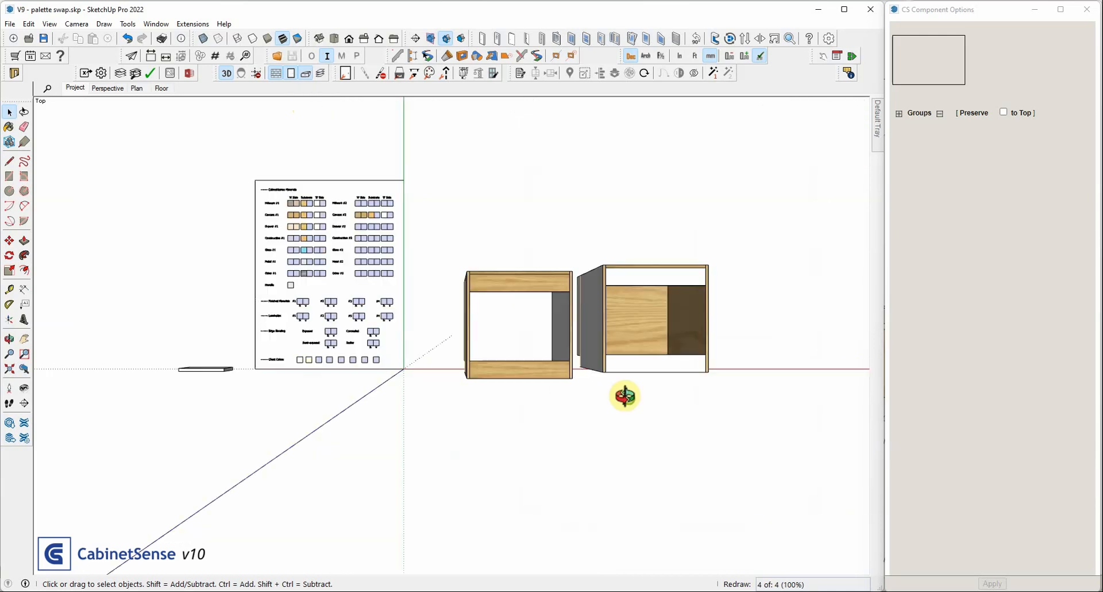
Inspect both upgraded base cabinets and check the material and face settings of the one nearer the palette
{"action": "middle_click_drag", "start_coordinate": [625, 395], "coordinate": [398, 102]}
{"action": "middle_click_drag", "start_coordinate": [707, 387], "coordinate": [734, 327]}
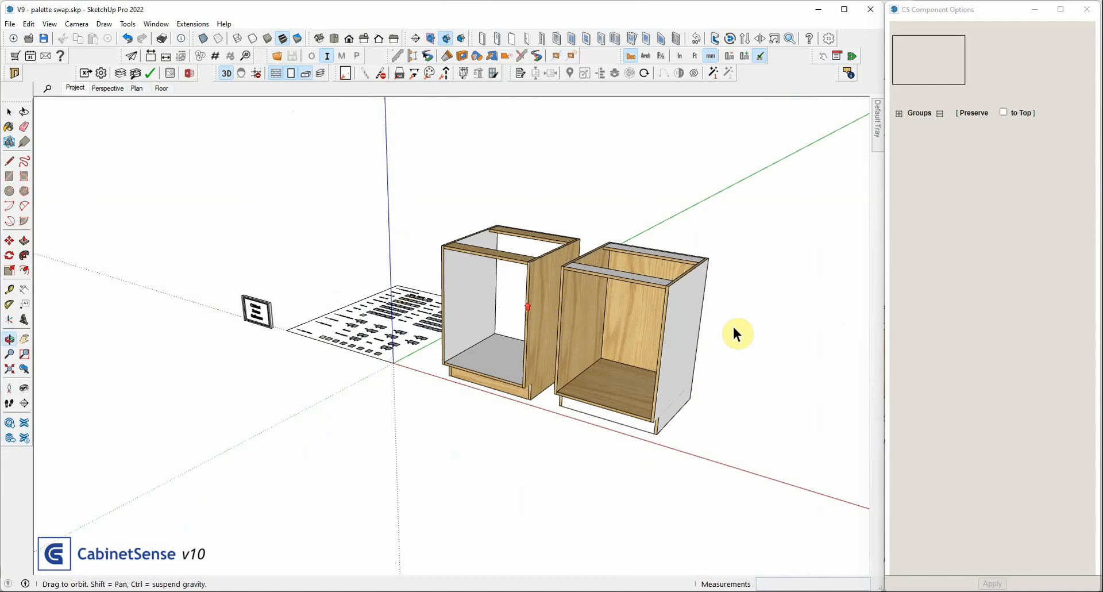
{"action": "left_click", "coordinate": [545, 277]}
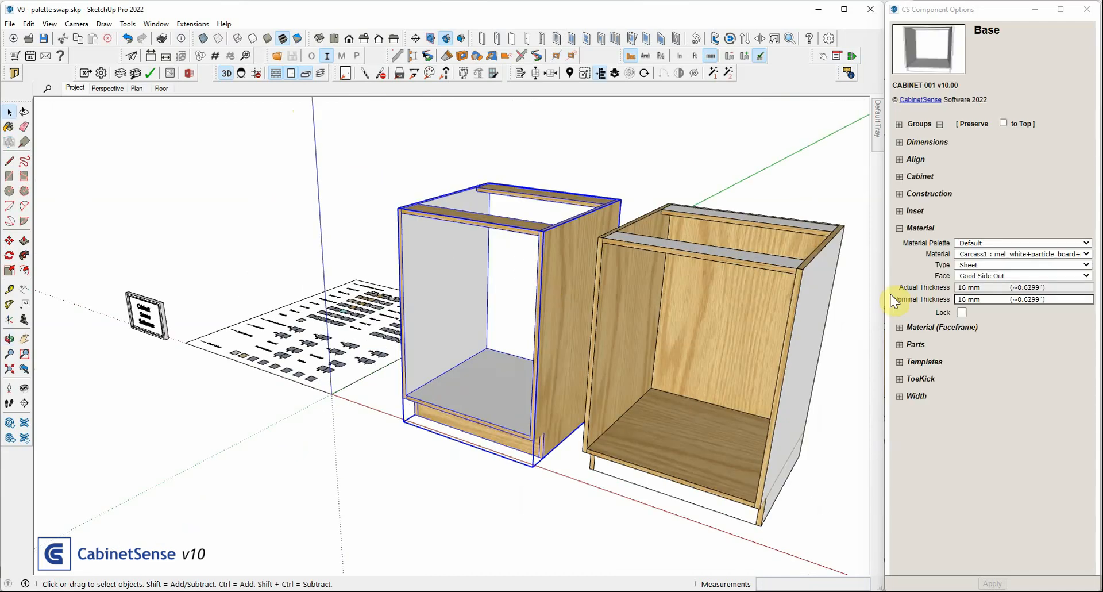
{"action": "left_click", "coordinate": [722, 292]}
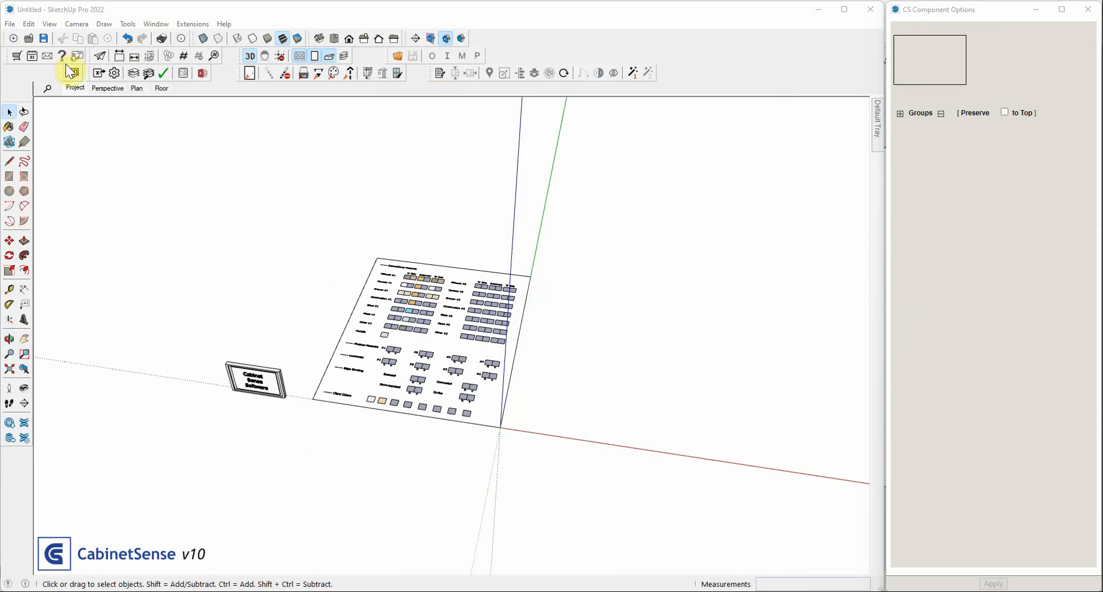
Open the CabinetSense Toolbar Manager to view which icons each toolbar includes
{"action": "left_click", "coordinate": [183, 24]}
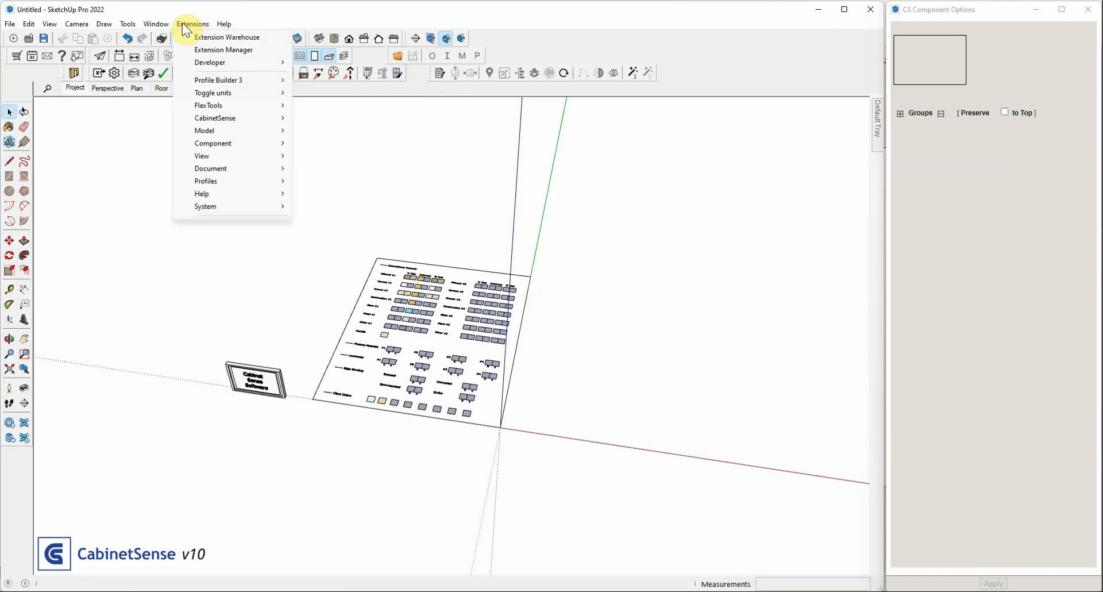
{"action": "left_click", "coordinate": [364, 213]}
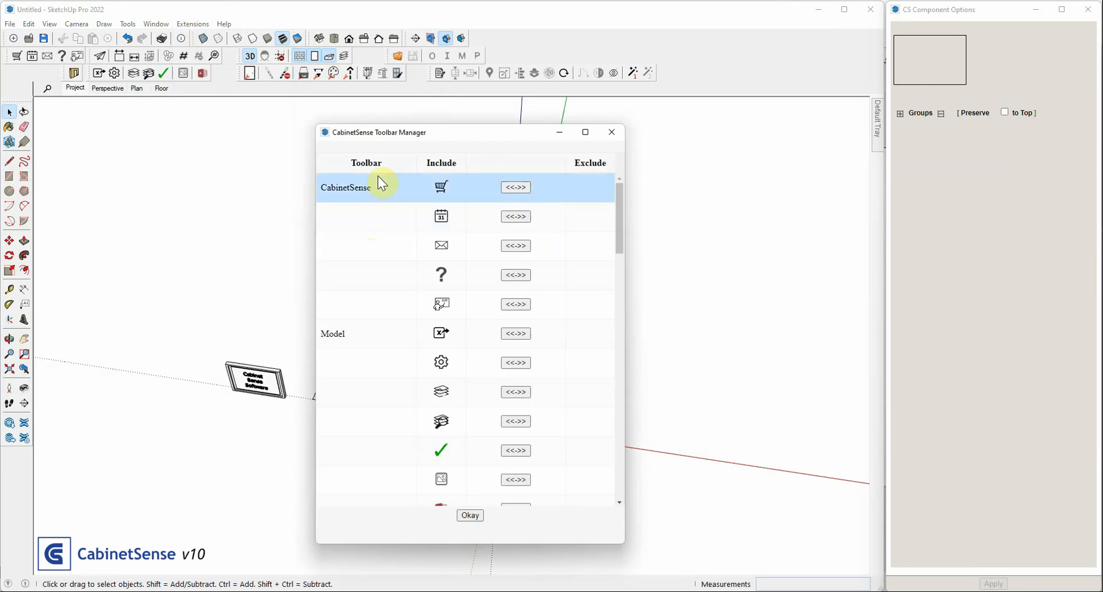
{"action": "left_click", "coordinate": [358, 196]}
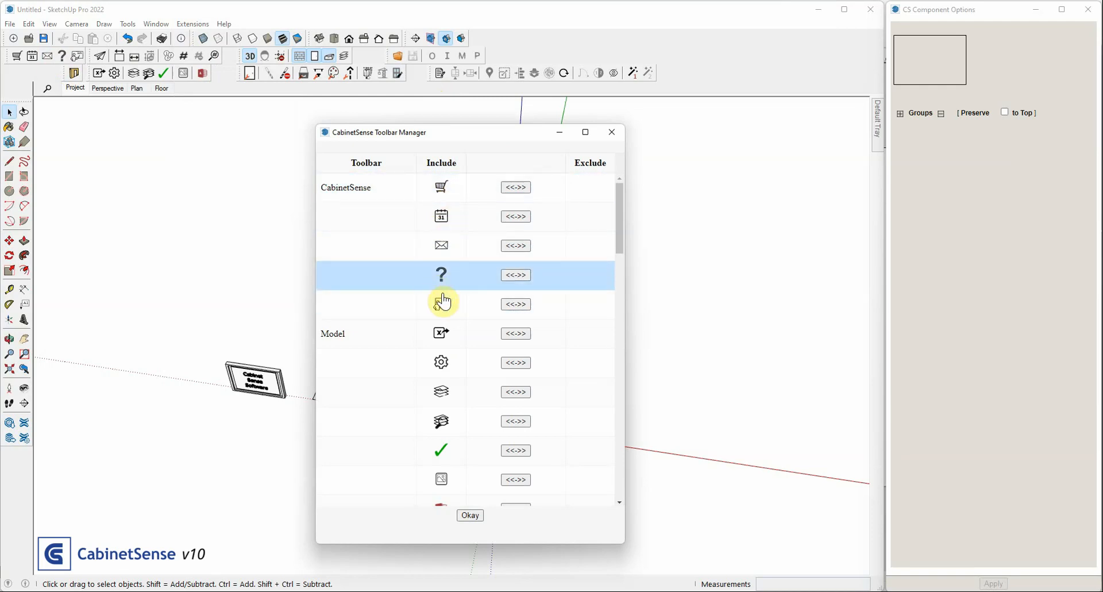
Exclude the presentation, mail and shopping cart icons from the CabinetSense toolbar and include them again
{"action": "left_click", "coordinate": [508, 303]}
{"action": "left_click", "coordinate": [523, 247]}
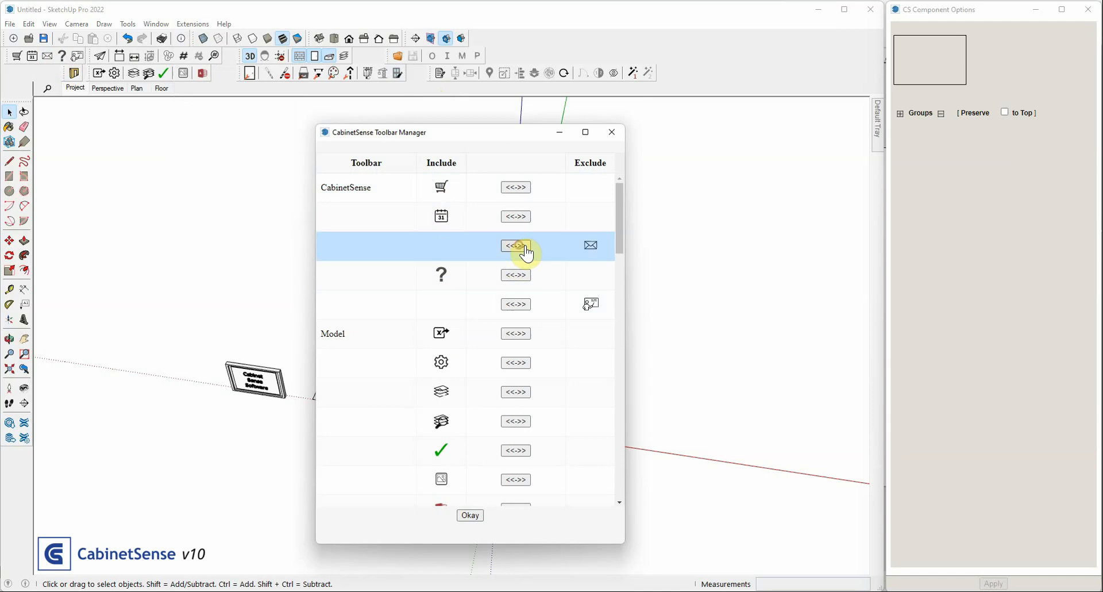
{"action": "left_click", "coordinate": [516, 188]}
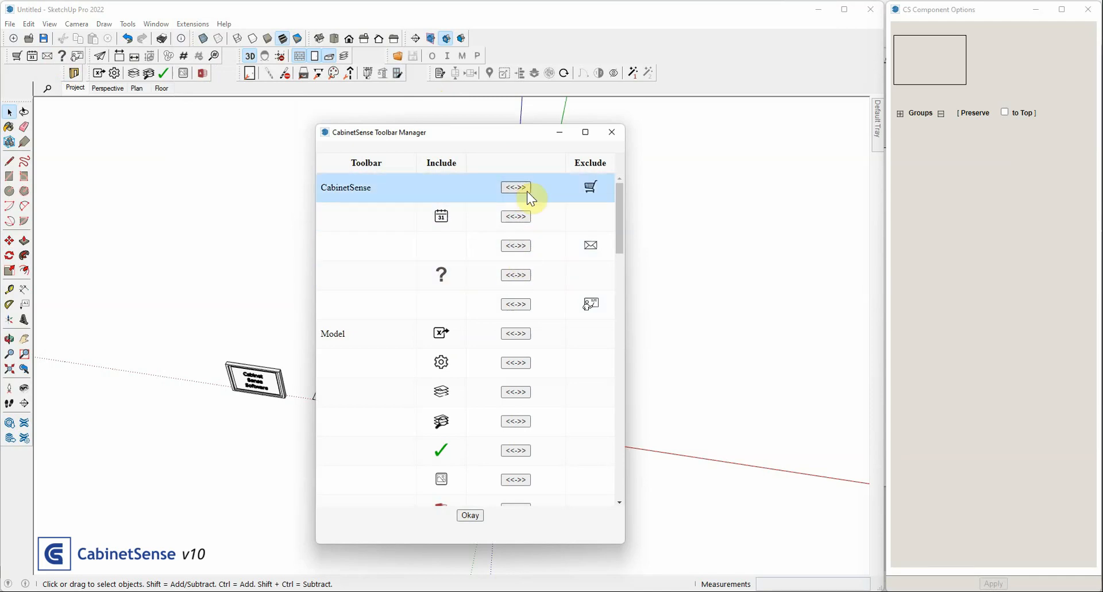
{"action": "left_click", "coordinate": [516, 189]}
{"action": "left_click", "coordinate": [515, 246]}
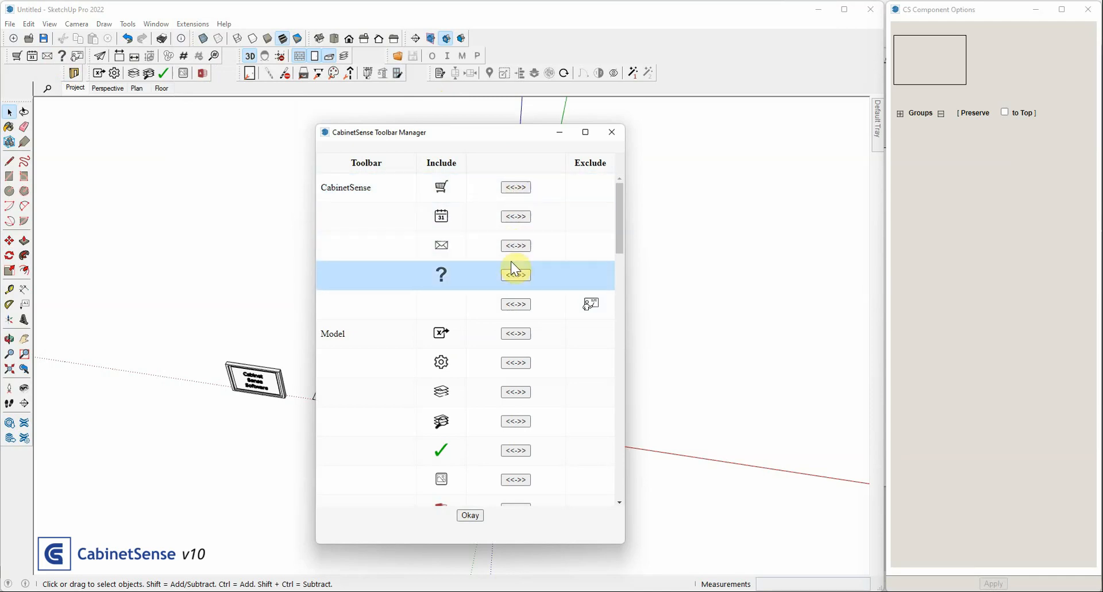
{"action": "left_click", "coordinate": [516, 304]}
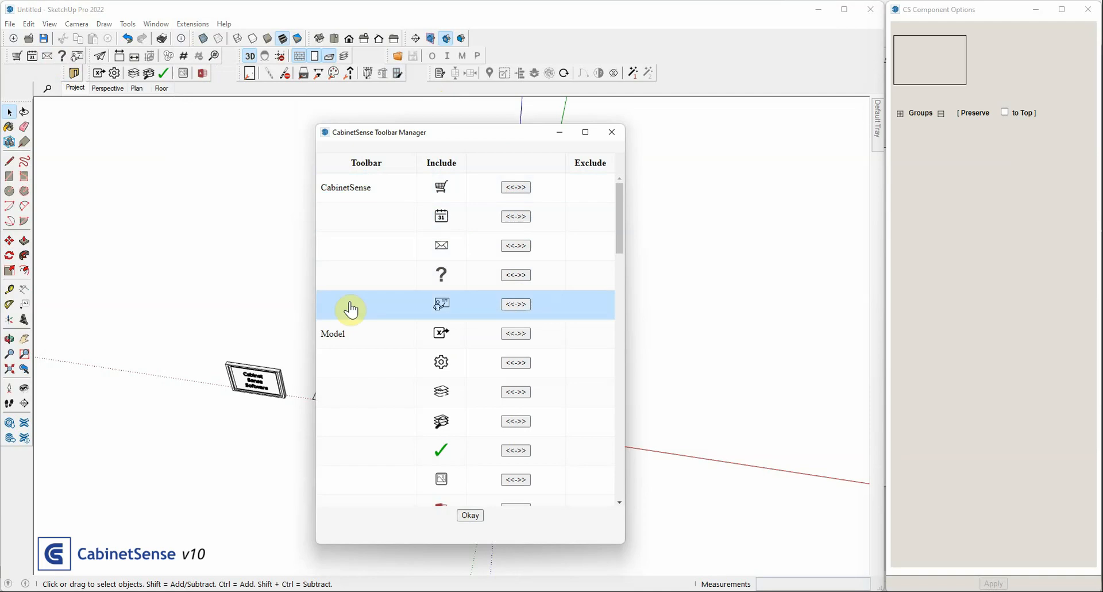
Review the icons listed for the Model, Component, Multi Component and Document toolbars in the Toolbar Manager
{"action": "scroll", "coordinate": [352, 313], "scroll_direction": "down", "scroll_amount": 2}
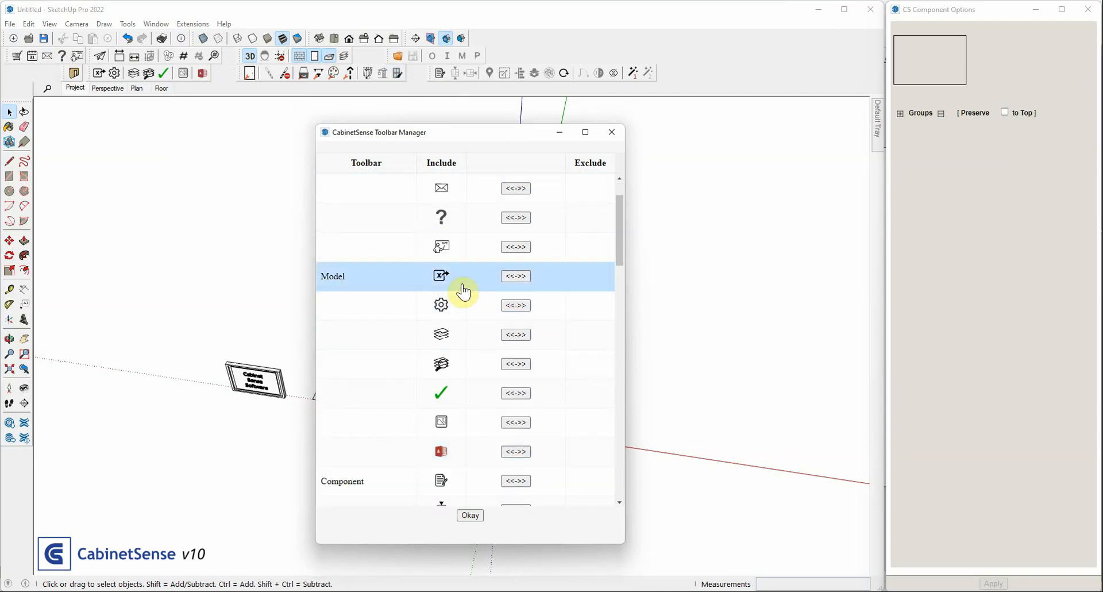
{"action": "scroll", "coordinate": [359, 362], "scroll_direction": "down", "scroll_amount": 12}
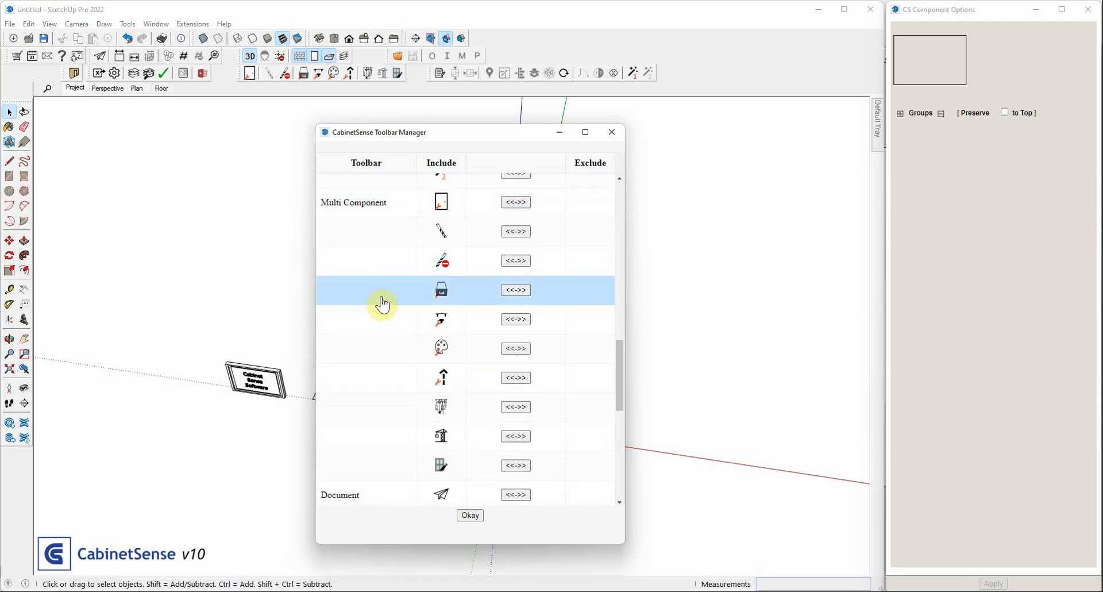
{"action": "scroll", "coordinate": [382, 303], "scroll_direction": "down", "scroll_amount": 10}
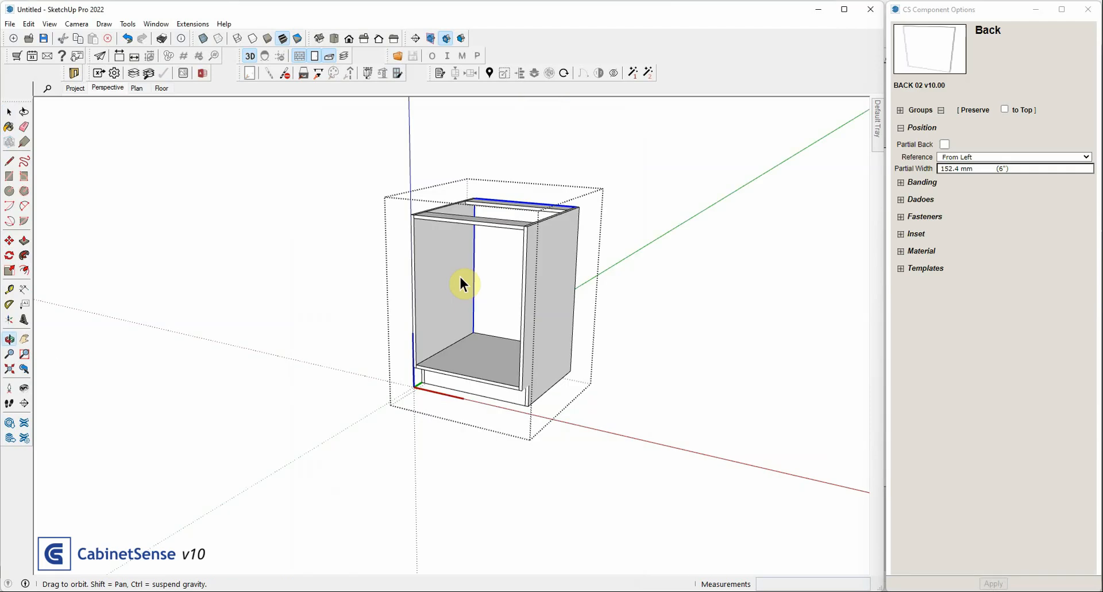
Make the cabinet's Back a partial back referenced From Top with a partial width of 250 mm, and apply
{"action": "key", "text": "space"}
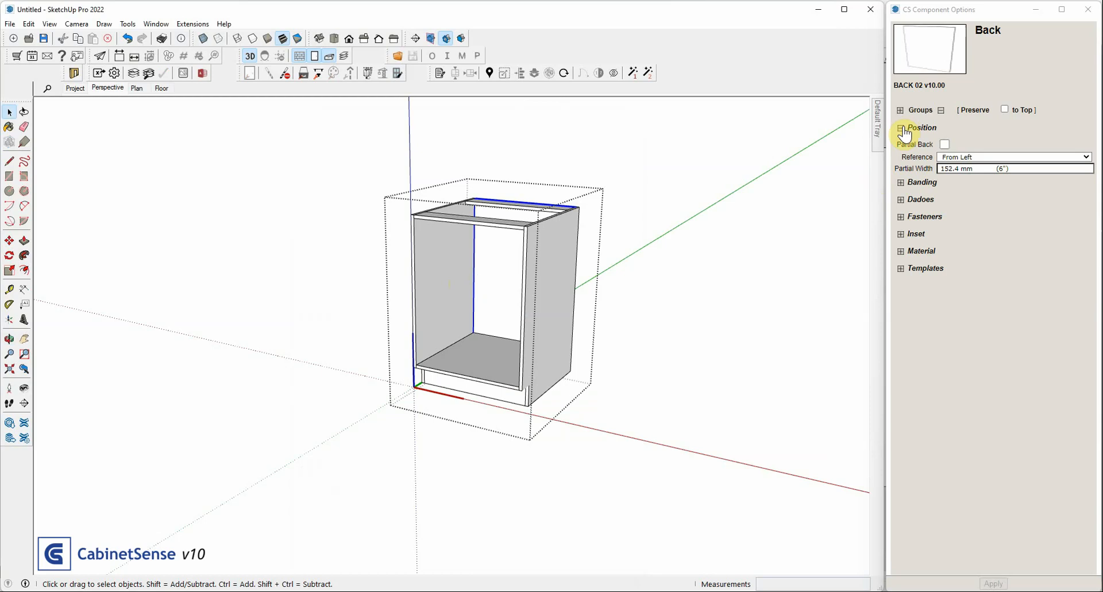
{"action": "left_click", "coordinate": [944, 144]}
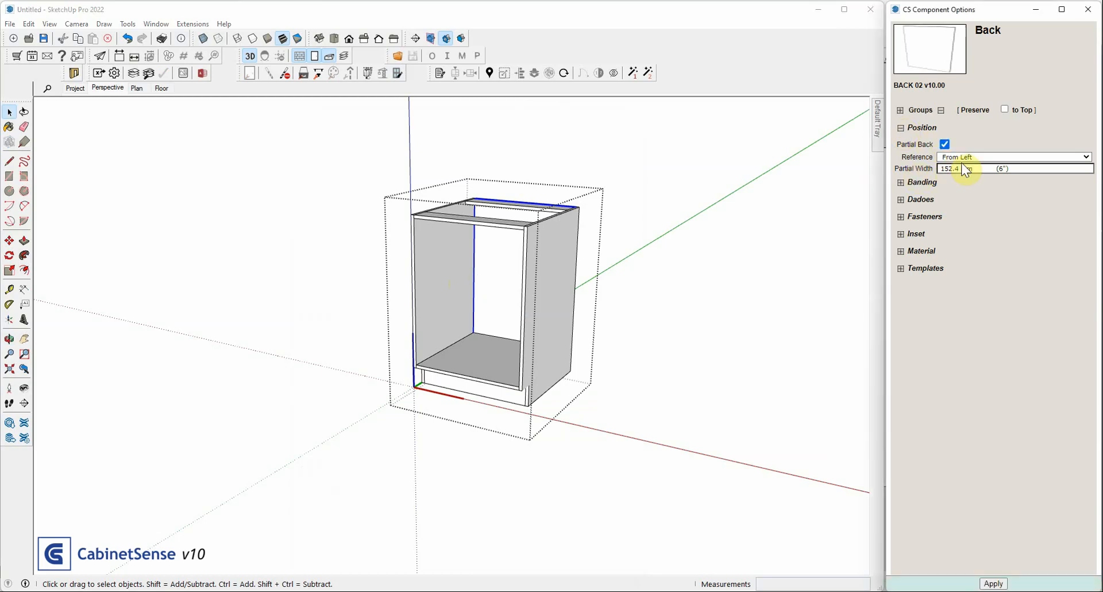
{"action": "left_click", "coordinate": [964, 156]}
{"action": "left_click", "coordinate": [964, 156]}
{"action": "left_click", "coordinate": [963, 156]}
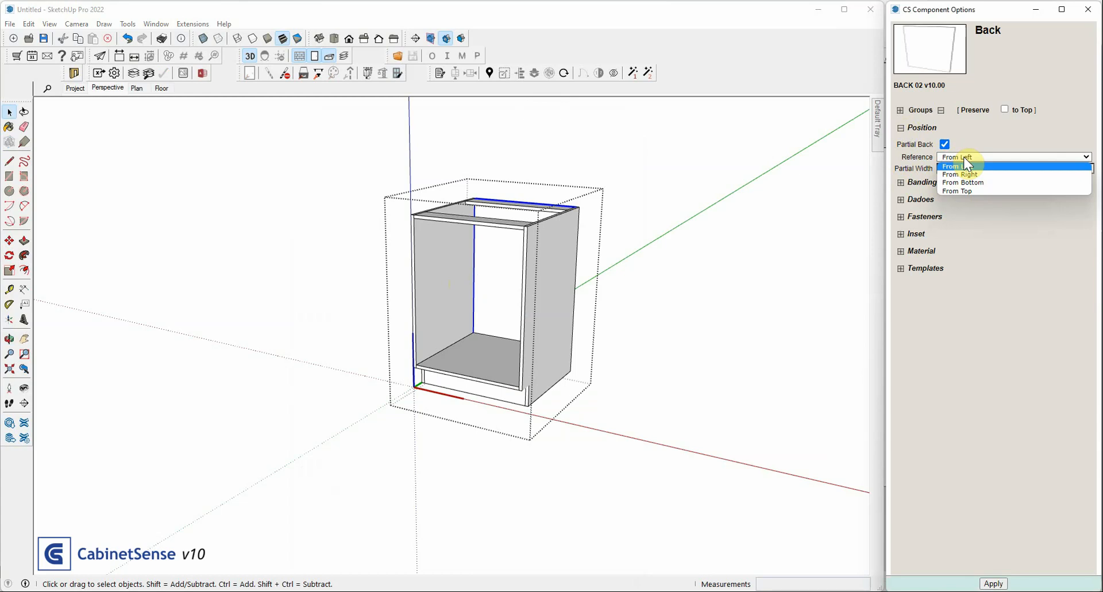
{"action": "left_click", "coordinate": [967, 190]}
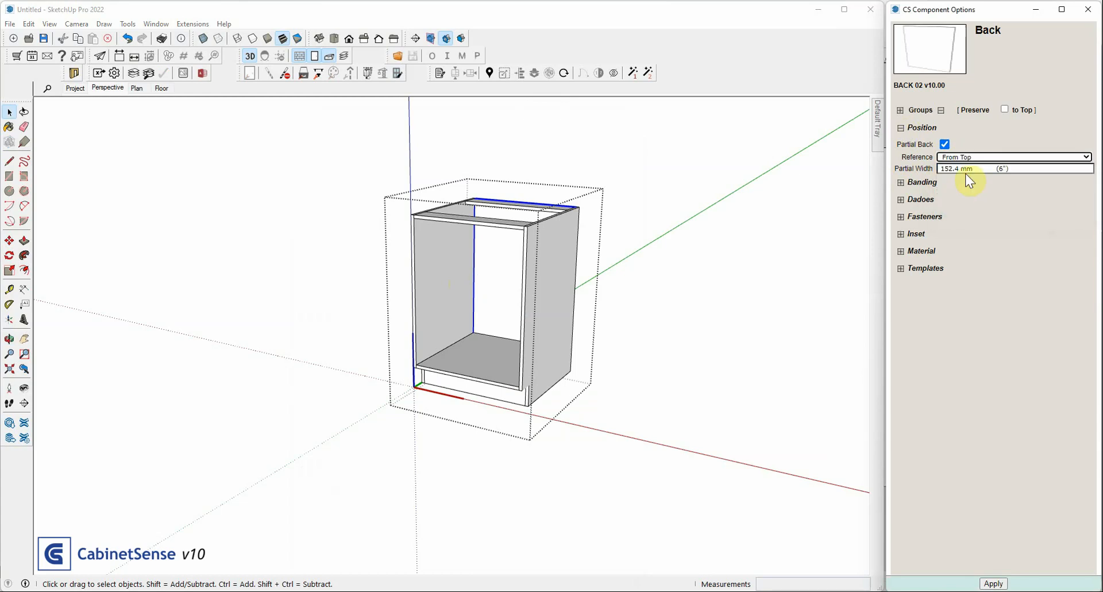
{"action": "left_click", "coordinate": [940, 170]}
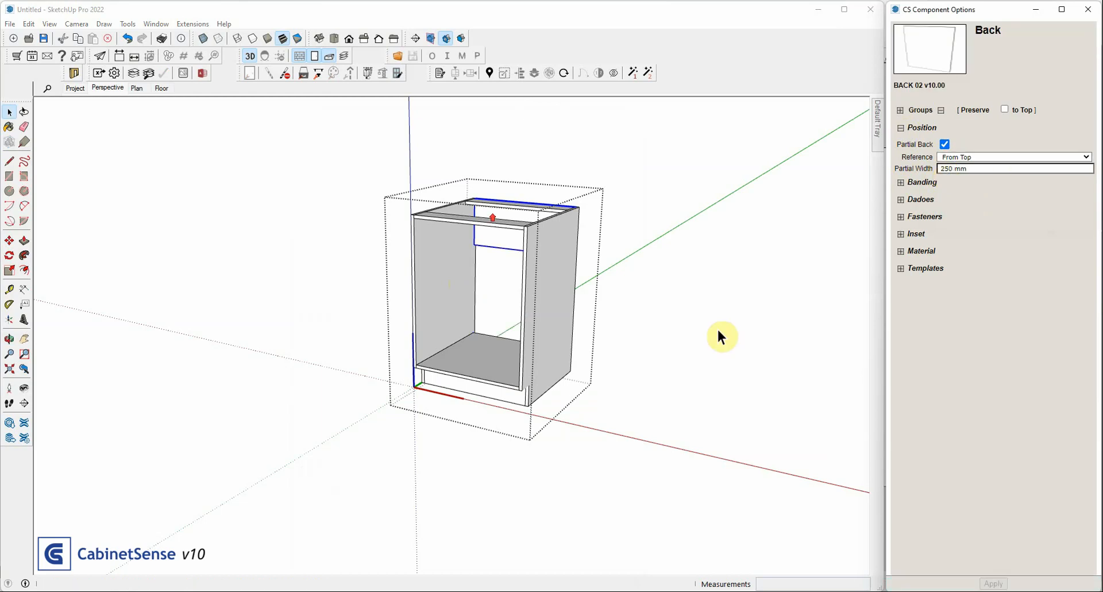
{"action": "scroll", "coordinate": [489, 221], "scroll_direction": "up", "scroll_amount": 4}
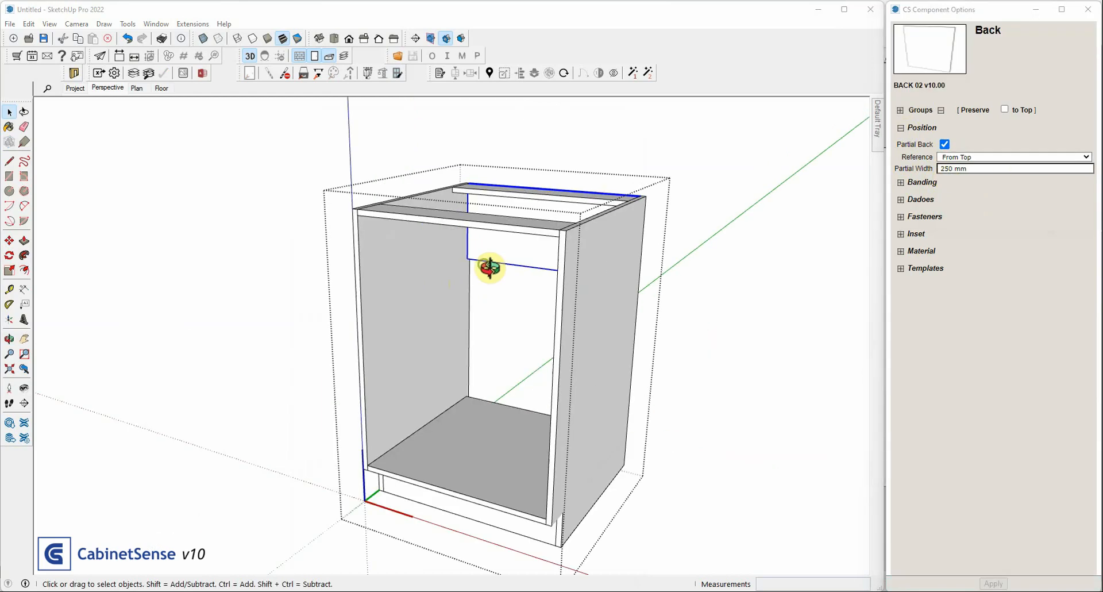
{"action": "middle_click_drag", "start_coordinate": [480, 261], "coordinate": [505, 206]}
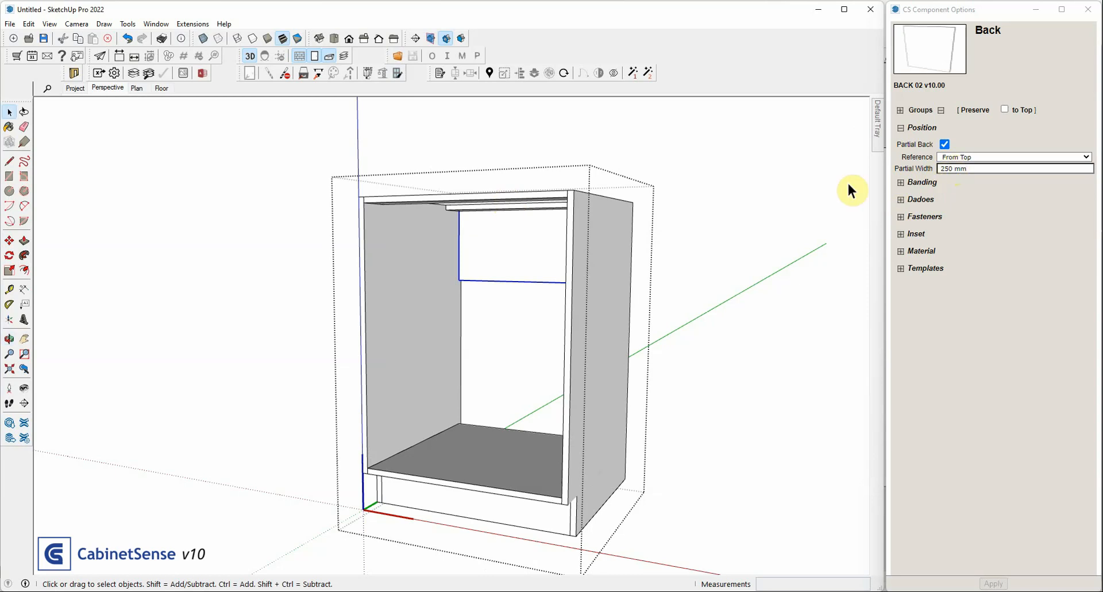
Copy the upper partial back about 335 mm downward inside the cabinet
{"action": "left_click", "coordinate": [503, 254]}
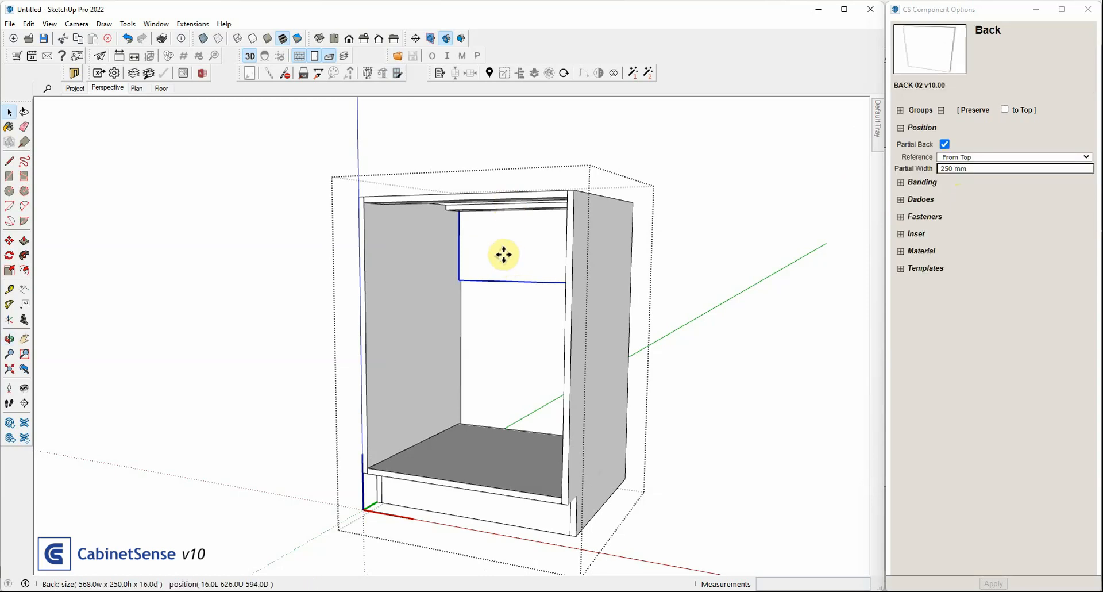
{"action": "key", "text": "m"}
{"action": "left_click", "coordinate": [503, 254]}
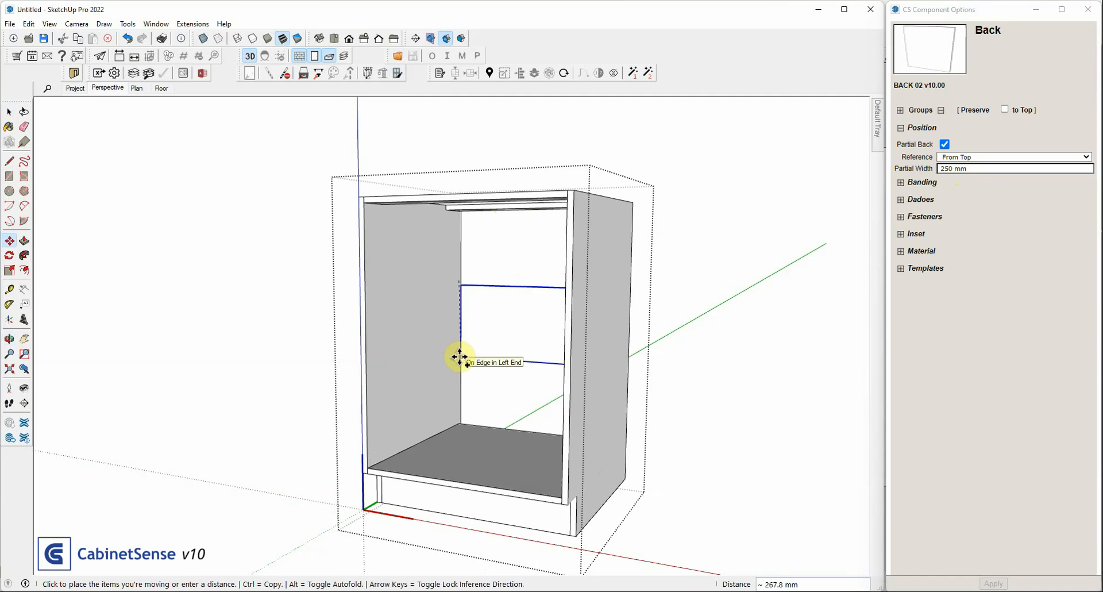
{"action": "left_click", "coordinate": [459, 375]}
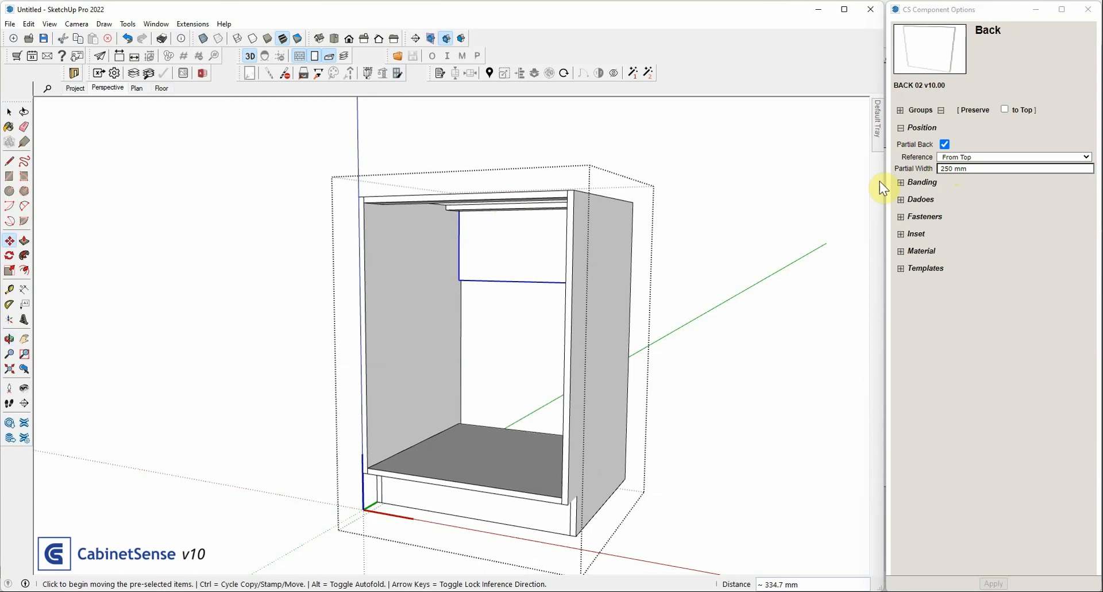
Set the copied partial back's position reference to From Bottom and apply it
{"action": "left_click", "coordinate": [964, 161]}
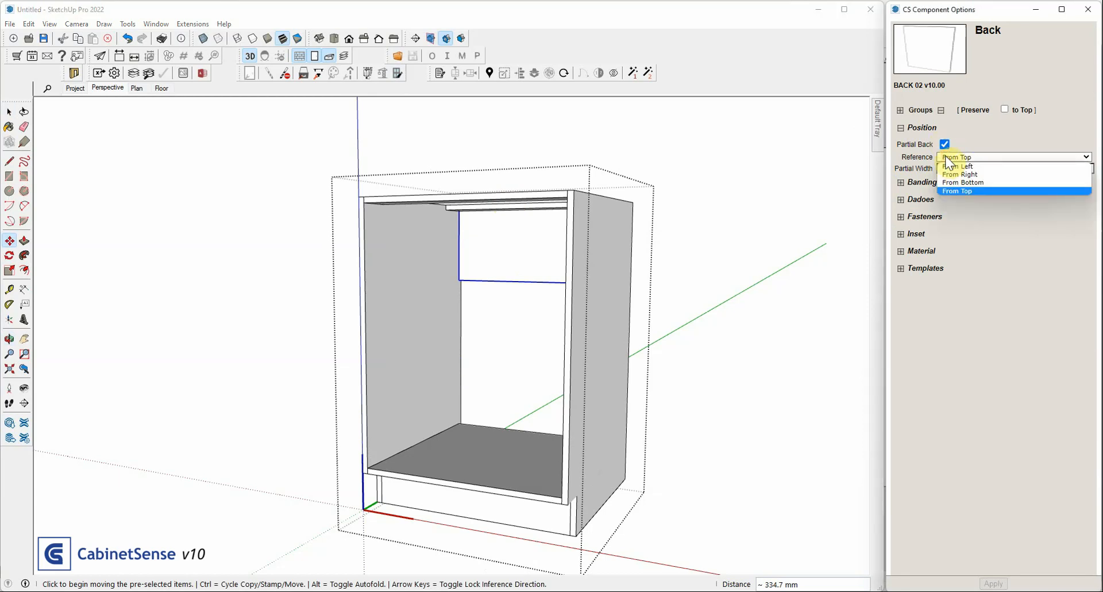
{"action": "left_click", "coordinate": [963, 182]}
{"action": "left_click", "coordinate": [991, 584]}
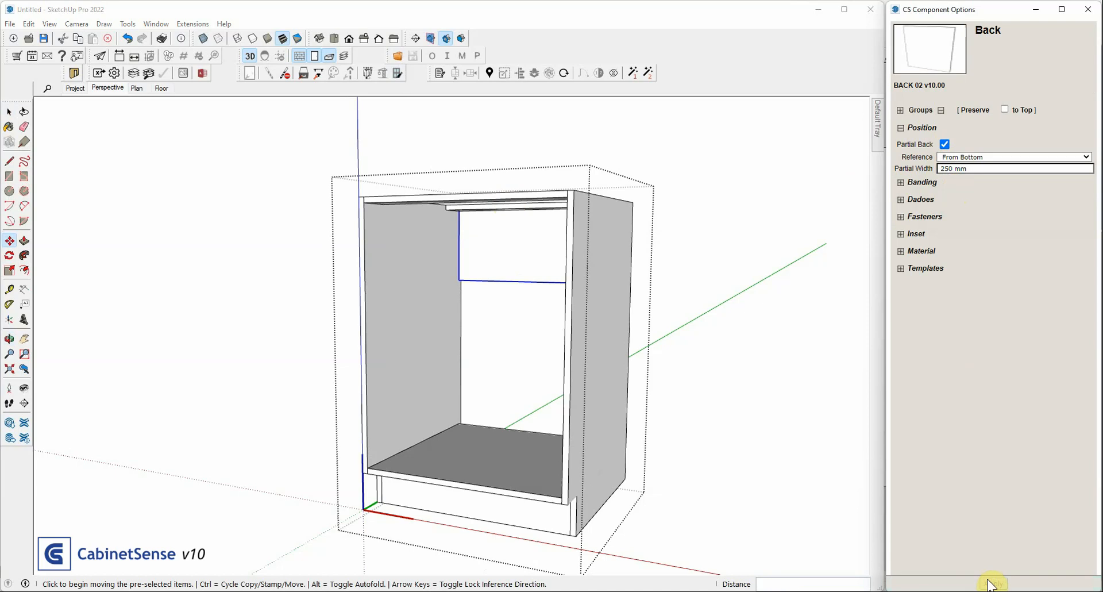
{"action": "middle_click_drag", "start_coordinate": [506, 306], "coordinate": [476, 303]}
{"action": "key", "text": "space"}
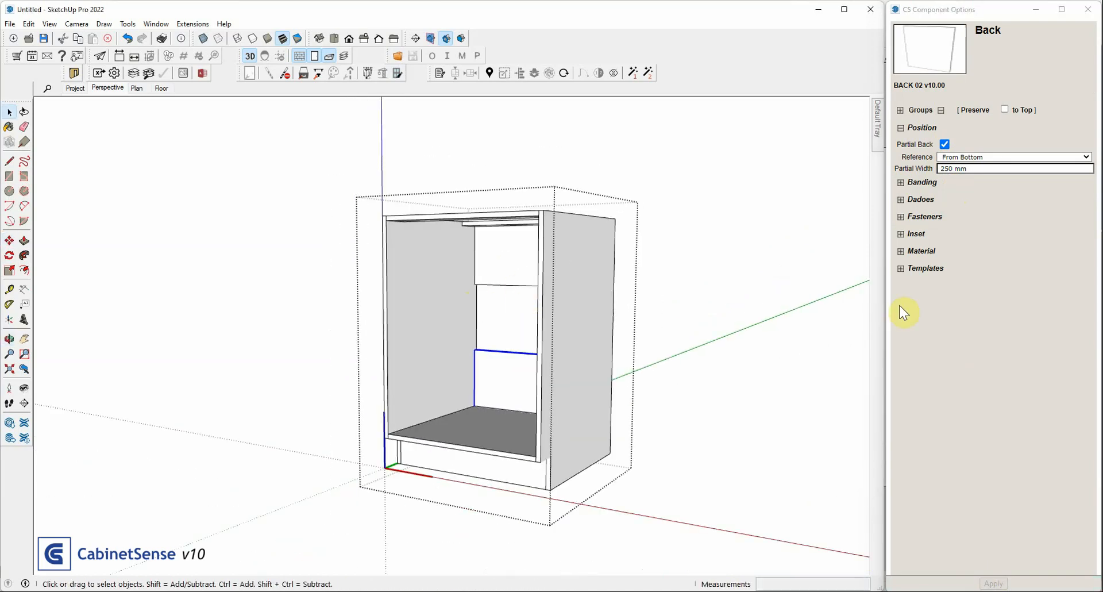
Add a fixed partition near the middle of the cabinet and set its Back fastener to Screw
{"action": "left_click", "coordinate": [7, 7]}
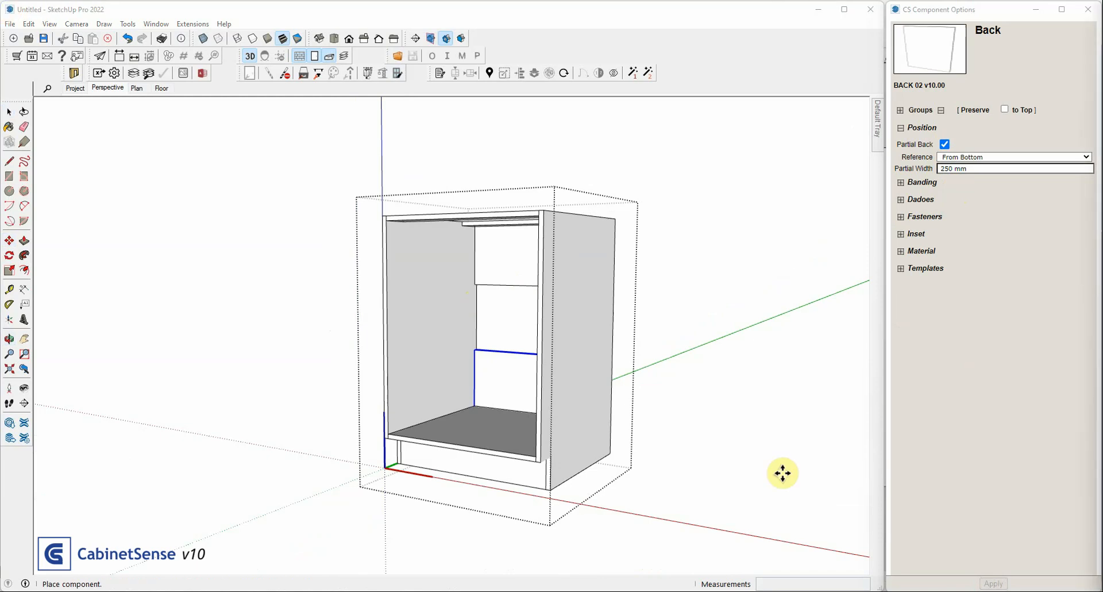
{"action": "left_click", "coordinate": [458, 445]}
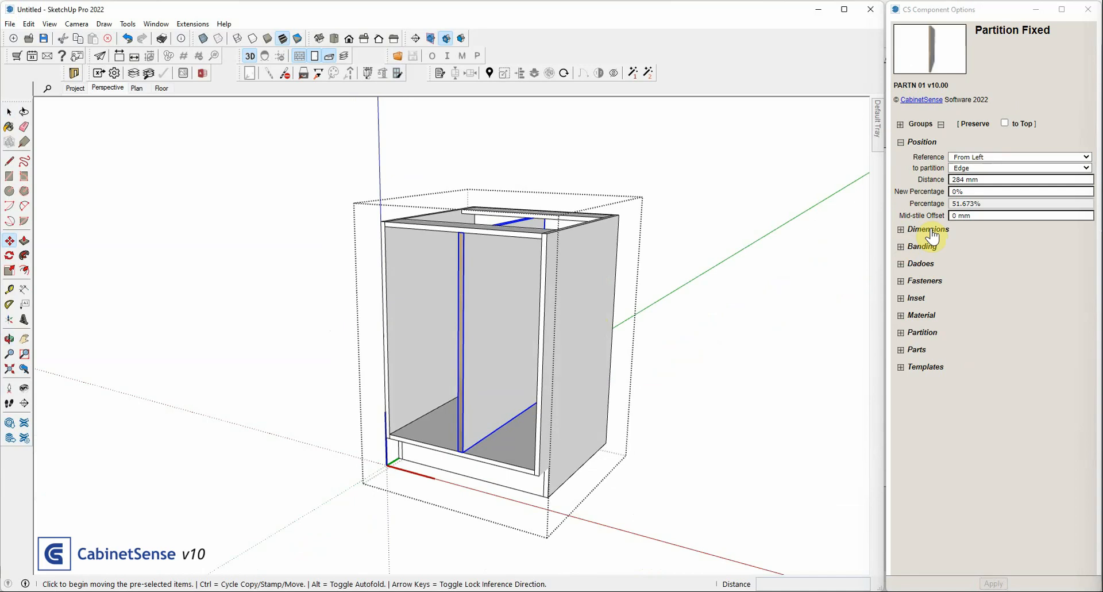
{"action": "left_click", "coordinate": [922, 280]}
{"action": "left_click", "coordinate": [963, 296]}
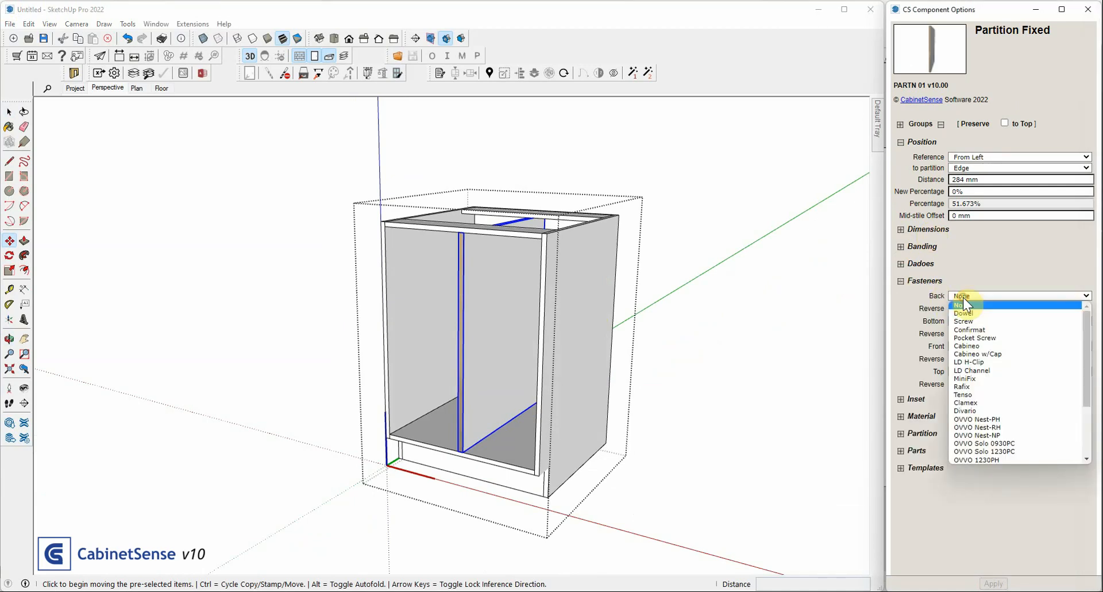
{"action": "left_click", "coordinate": [964, 320]}
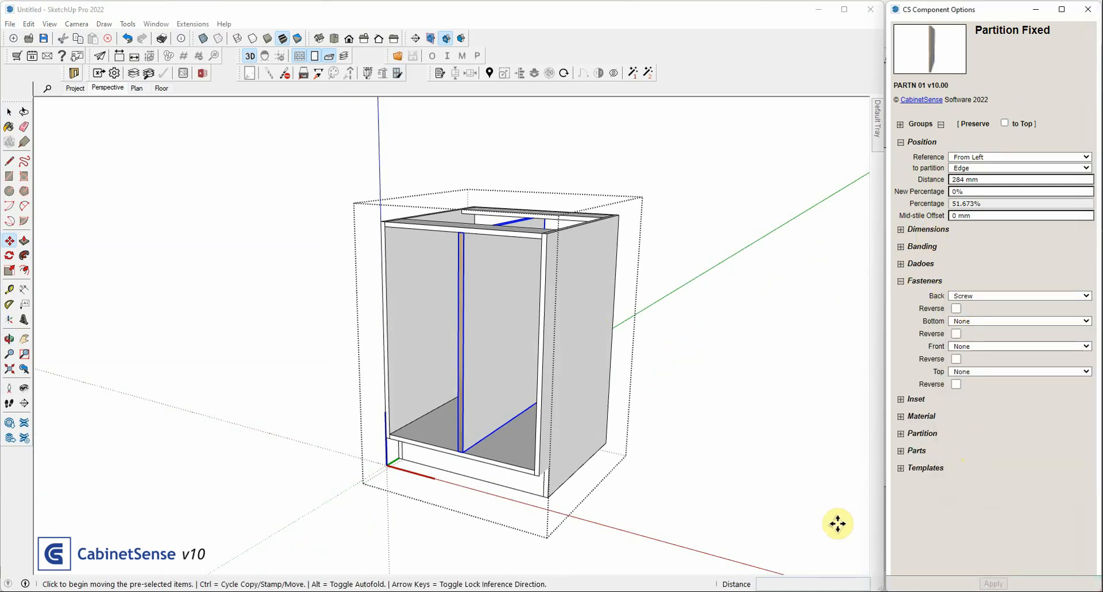
Preview the machining drillpoints of the whole cabinet and examine the two partial backs from behind and in front
{"action": "middle_click_drag", "start_coordinate": [724, 344], "coordinate": [690, 376]}
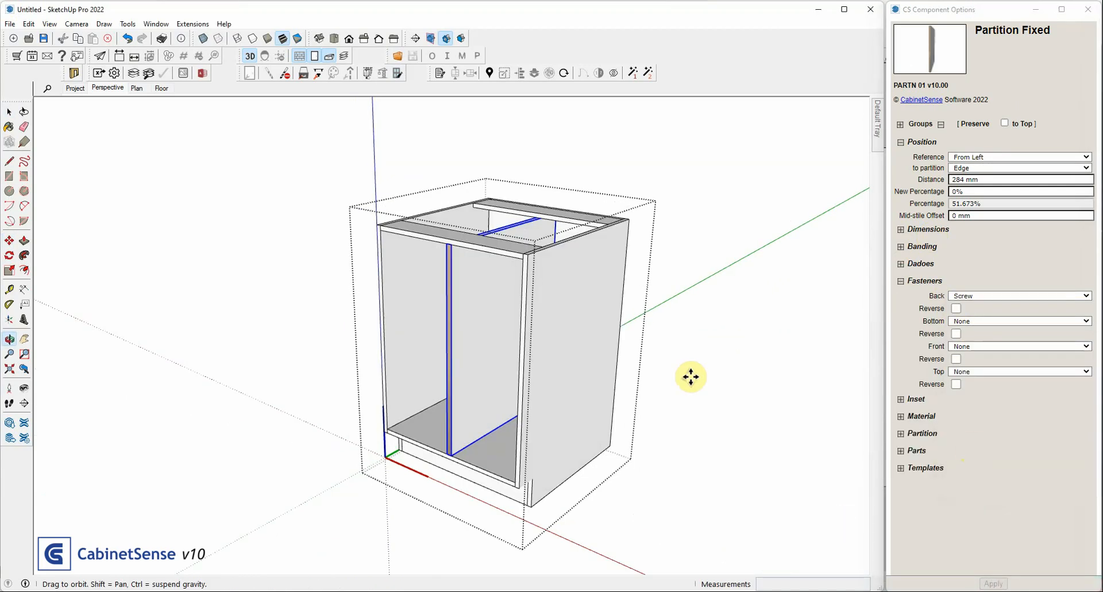
{"action": "left_click", "coordinate": [546, 157]}
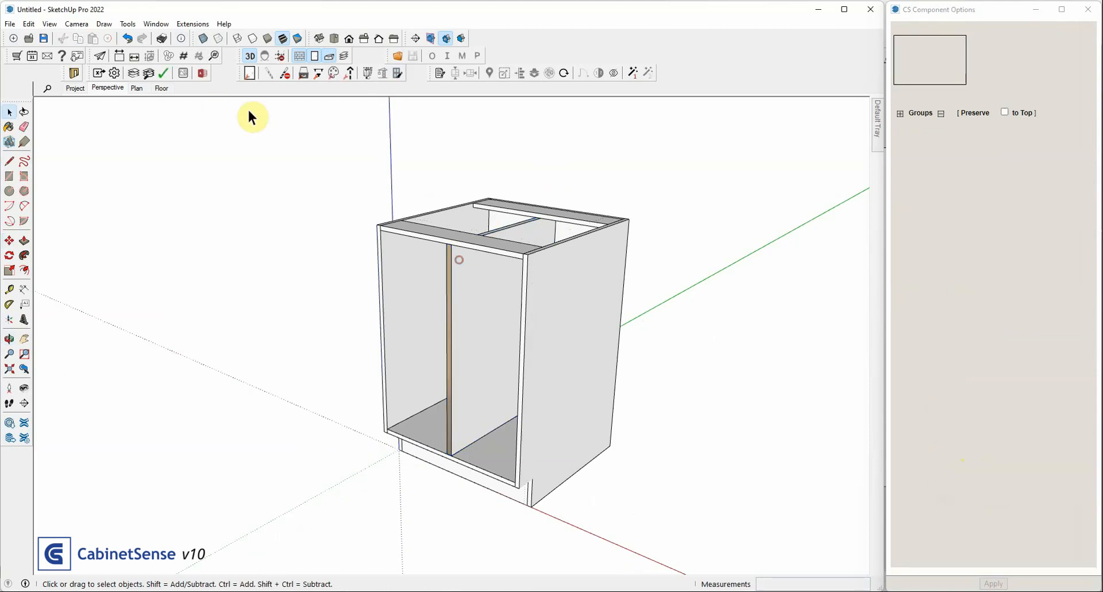
{"action": "key", "text": "ctrl+a"}
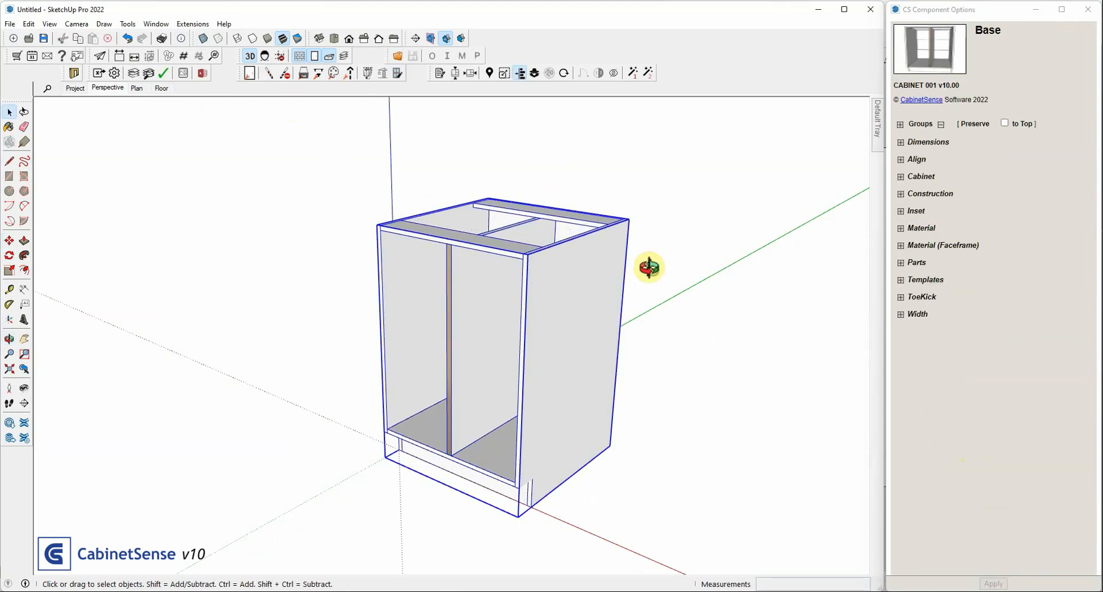
{"action": "middle_click_drag", "start_coordinate": [648, 266], "coordinate": [428, 250]}
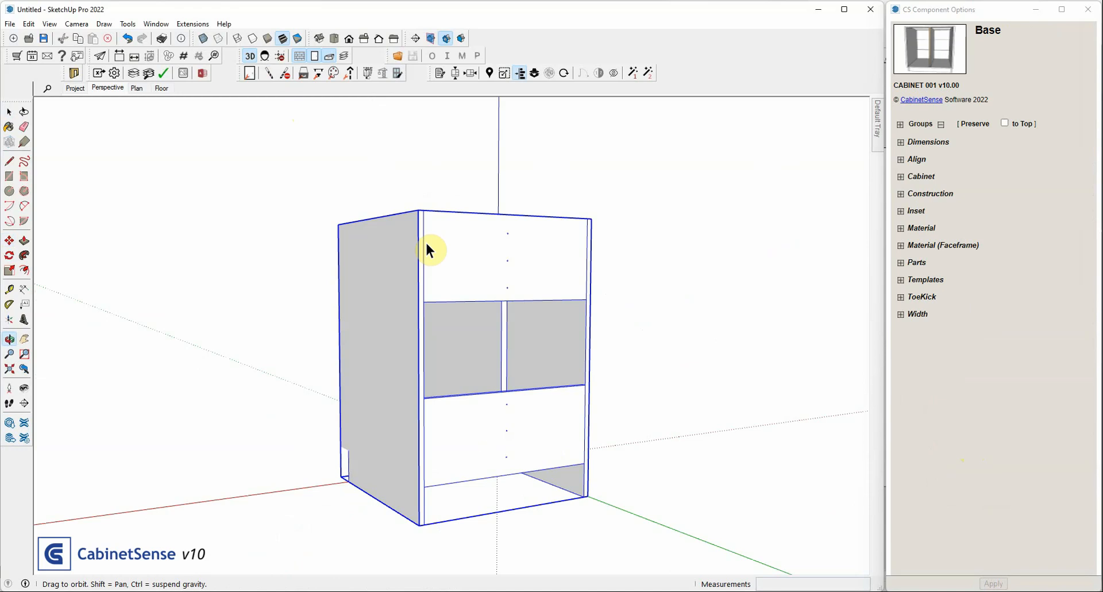
{"action": "key", "text": "space"}
{"action": "middle_click_drag", "start_coordinate": [426, 244], "coordinate": [556, 250]}
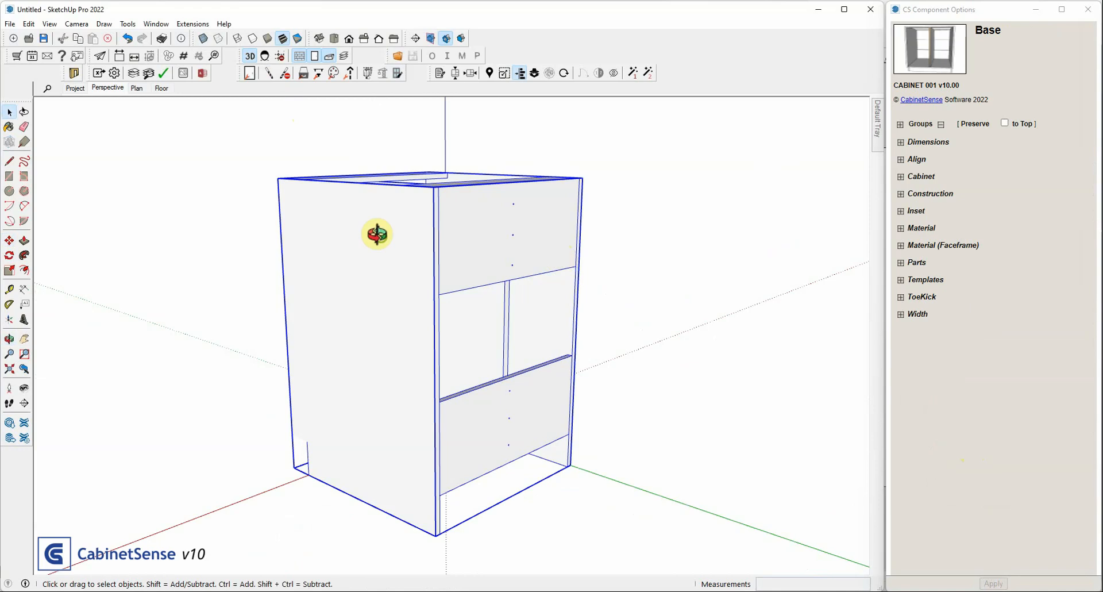
{"action": "middle_click_drag", "start_coordinate": [377, 234], "coordinate": [875, 289]}
{"action": "middle_click_drag", "start_coordinate": [498, 288], "coordinate": [625, 241]}
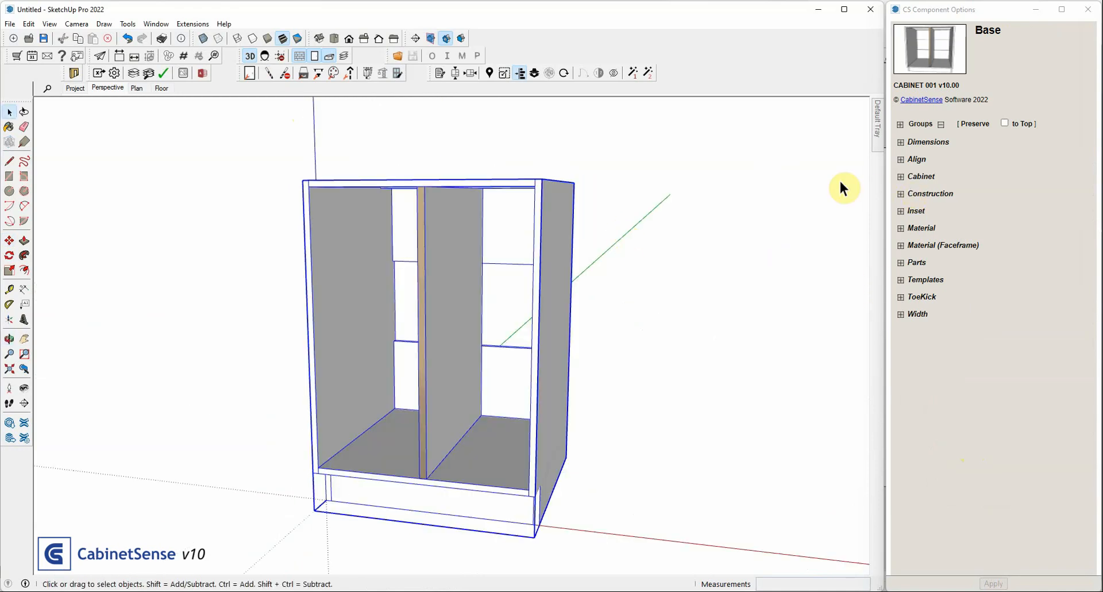
Open the cabinet for editing, set the upper partial back's reference to From Left and apply it
{"action": "left_click", "coordinate": [500, 221]}
{"action": "double_click", "coordinate": [526, 226]}
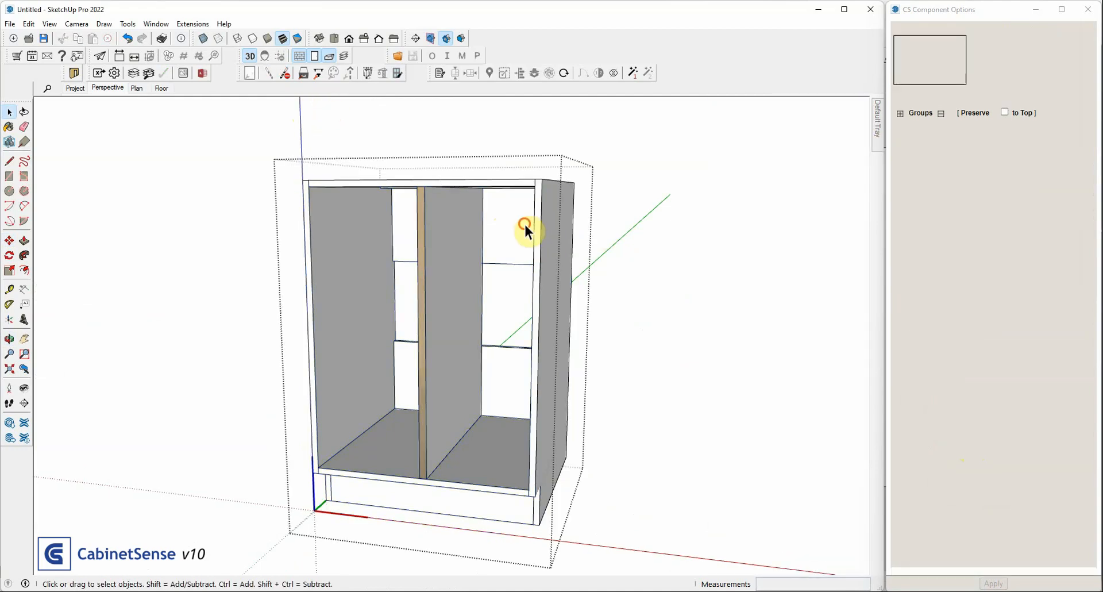
{"action": "left_click", "coordinate": [977, 157]}
{"action": "left_click", "coordinate": [947, 166]}
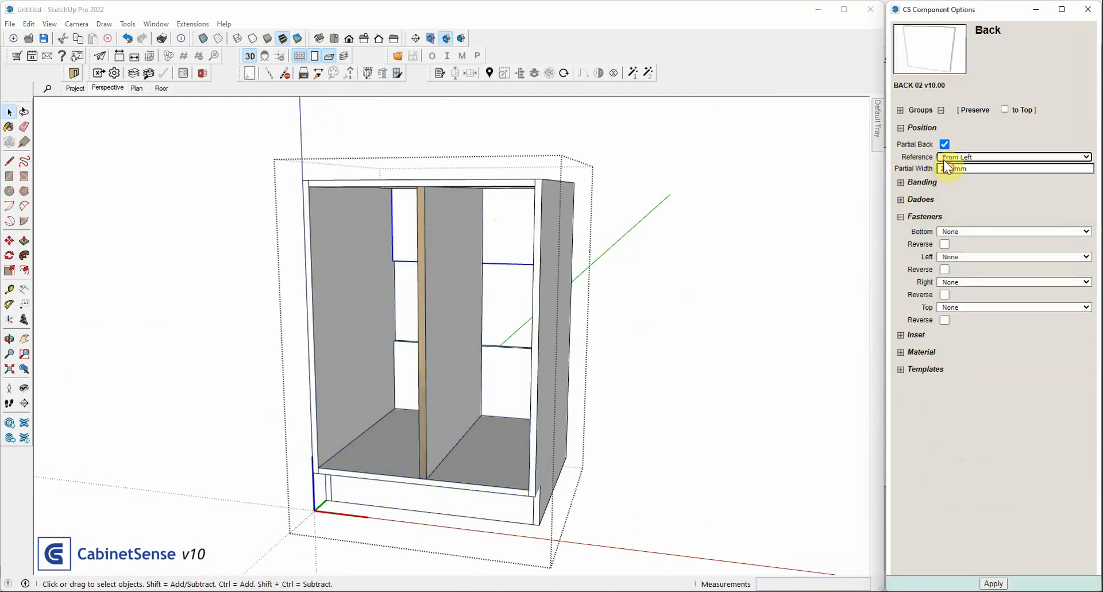
{"action": "left_click", "coordinate": [994, 584]}
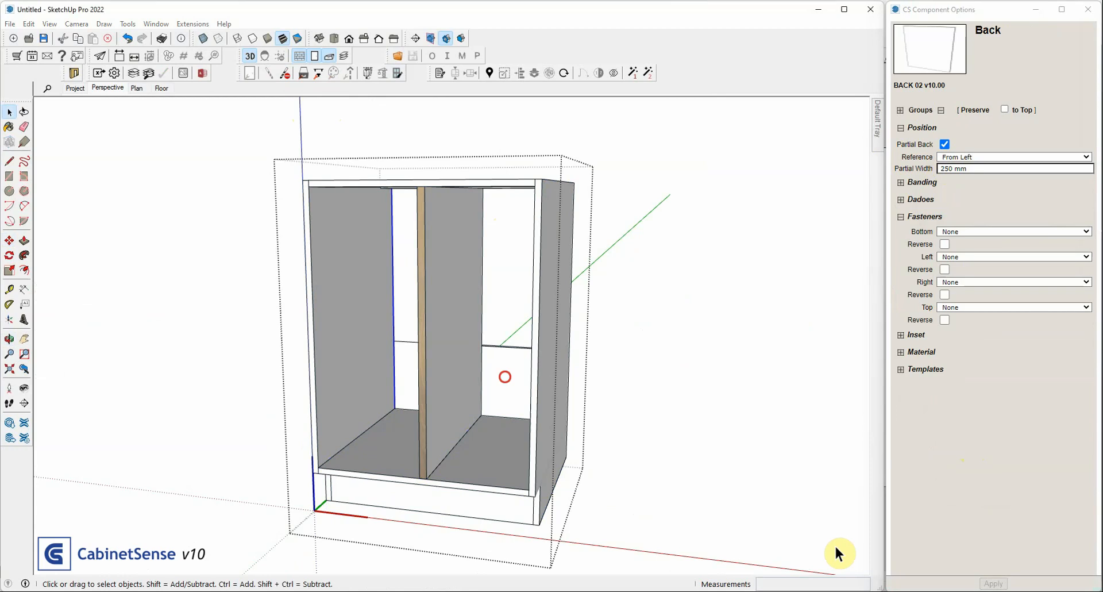
Set the lower partial back's reference to From Right, apply it and leave the cabinet's editing context
{"action": "left_click", "coordinate": [505, 374]}
{"action": "left_click", "coordinate": [995, 157]}
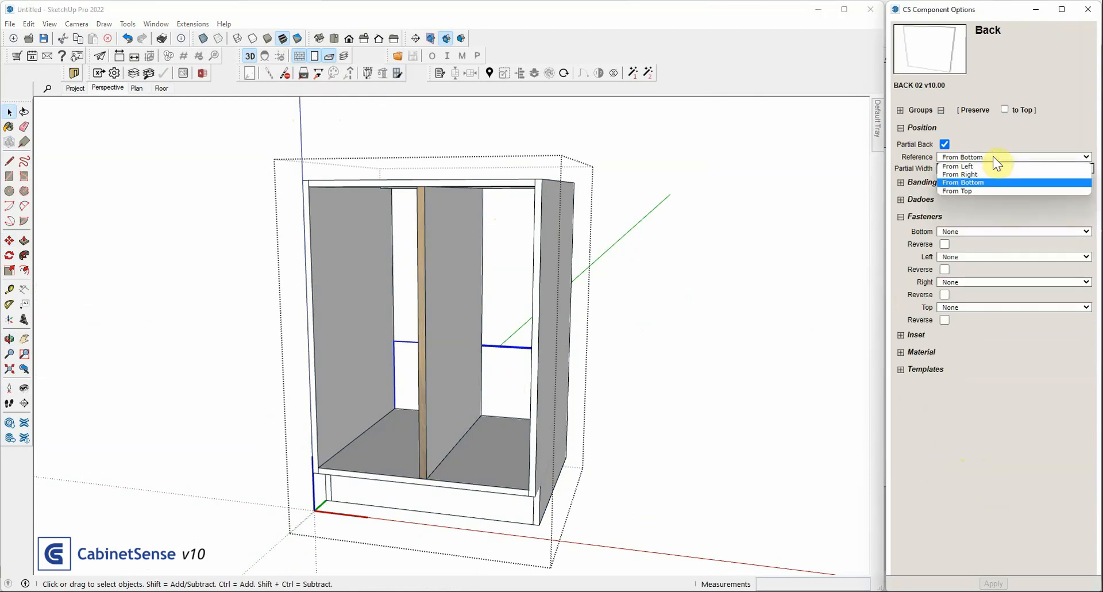
{"action": "left_click", "coordinate": [965, 174]}
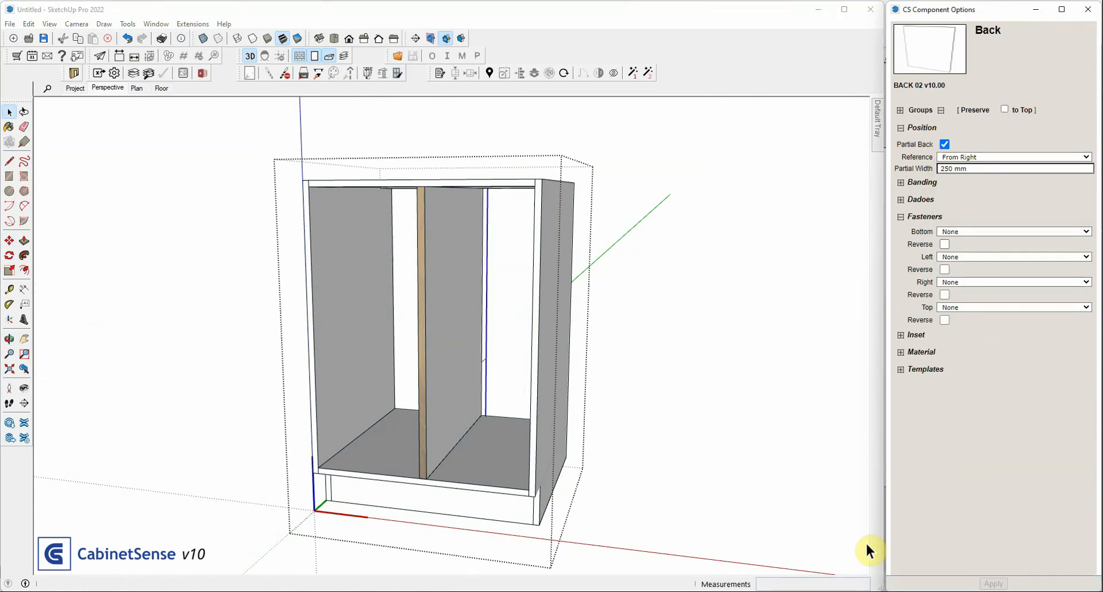
{"action": "middle_click_drag", "start_coordinate": [381, 228], "coordinate": [406, 363]}
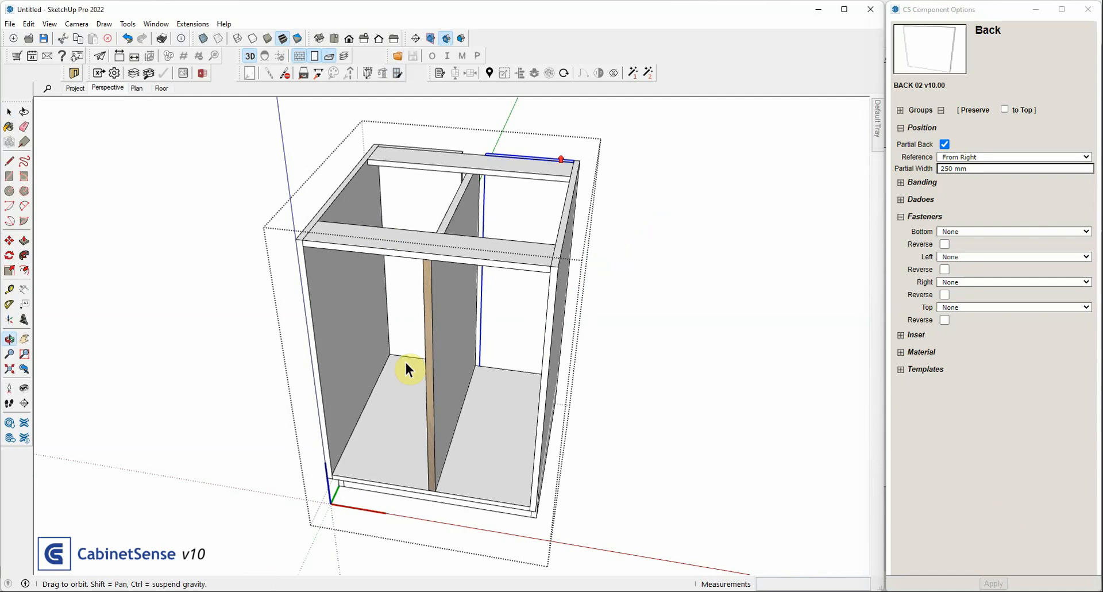
{"action": "scroll", "coordinate": [552, 158], "scroll_direction": "up", "scroll_amount": 2}
{"action": "left_click", "coordinate": [641, 99]}
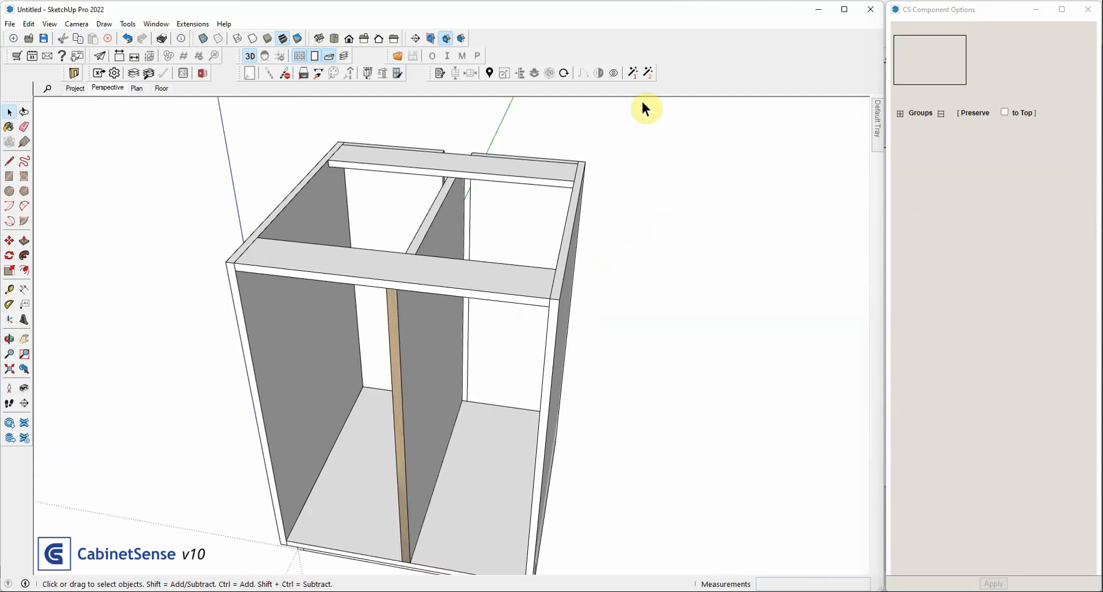
Select the cabinet and check from behind for drillpoints between the partition and the two vertical partial backs
{"action": "left_click", "coordinate": [436, 211]}
{"action": "left_click", "coordinate": [440, 217]}
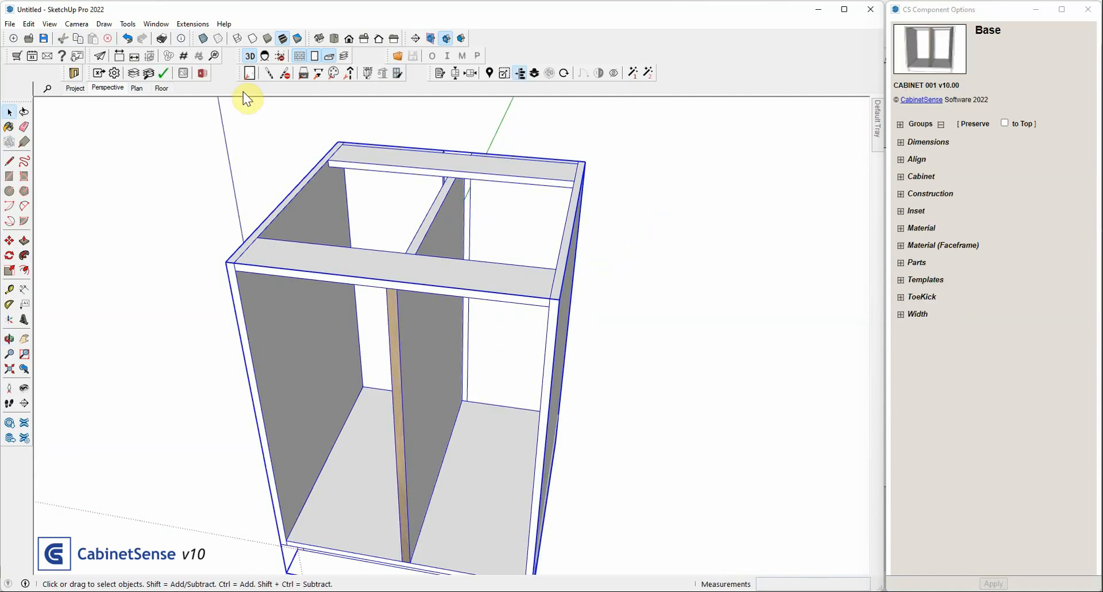
{"action": "scroll", "coordinate": [450, 212], "scroll_direction": "up", "scroll_amount": 3}
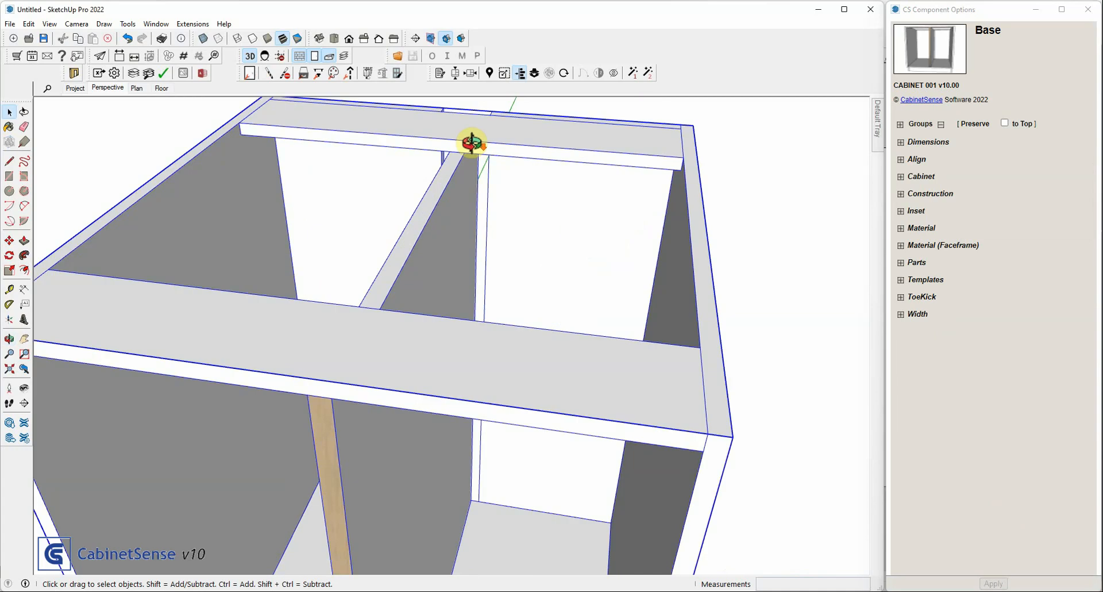
{"action": "middle_click_drag", "start_coordinate": [468, 140], "coordinate": [414, 203]}
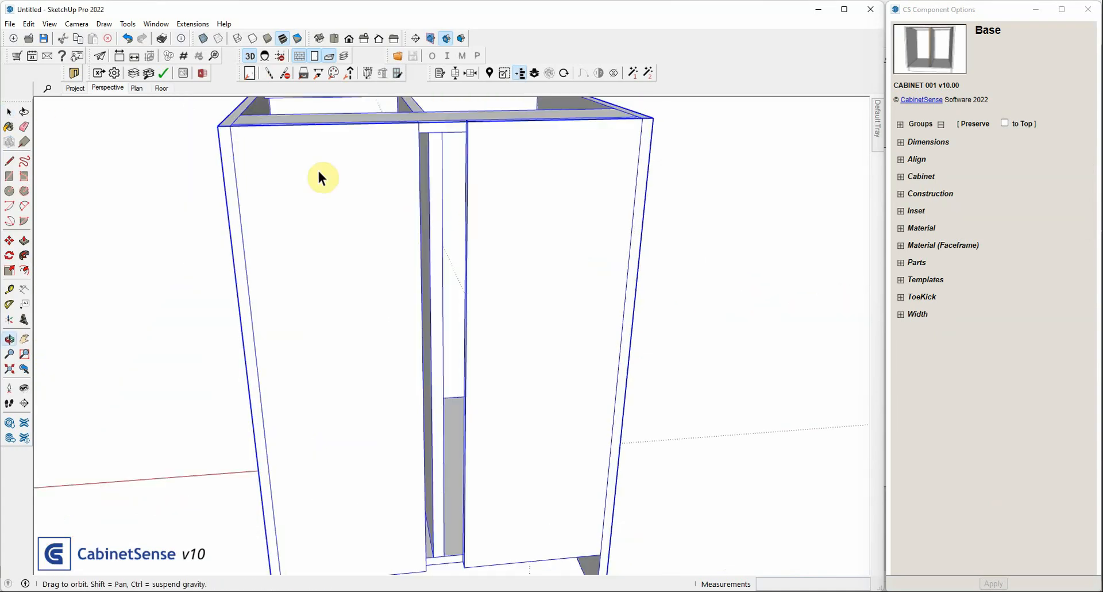
{"action": "scroll", "coordinate": [433, 196], "scroll_direction": "down", "scroll_amount": 1}
Move the fixed partition about 73 mm sideways so that it meets the From Right partial back
{"action": "double_click", "coordinate": [435, 195]}
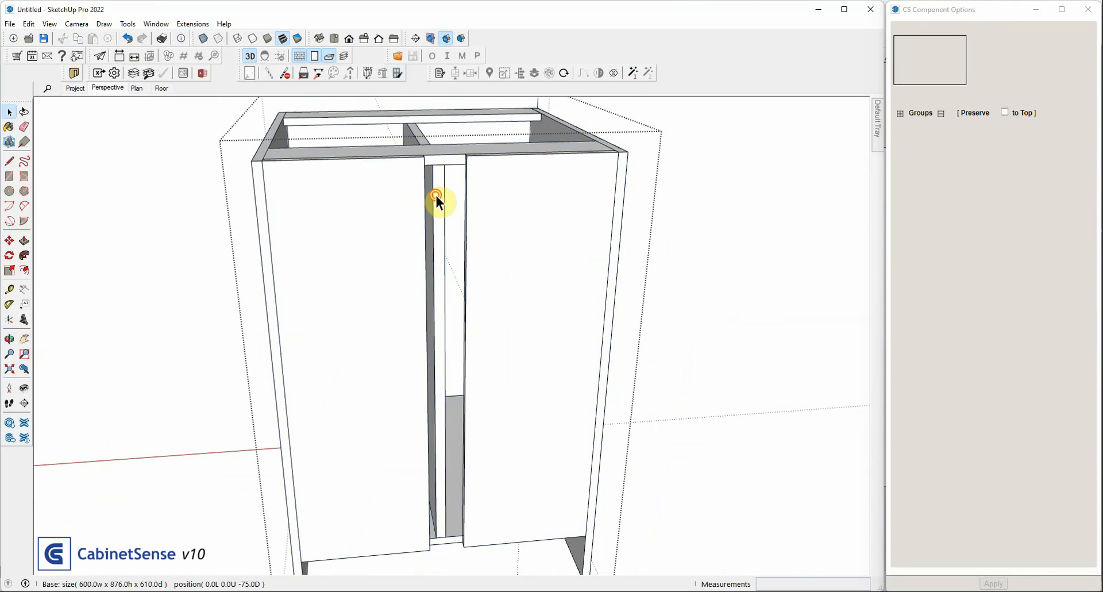
{"action": "left_click", "coordinate": [436, 196]}
{"action": "key", "text": "m"}
{"action": "left_click_drag", "start_coordinate": [436, 192], "coordinate": [387, 192]}
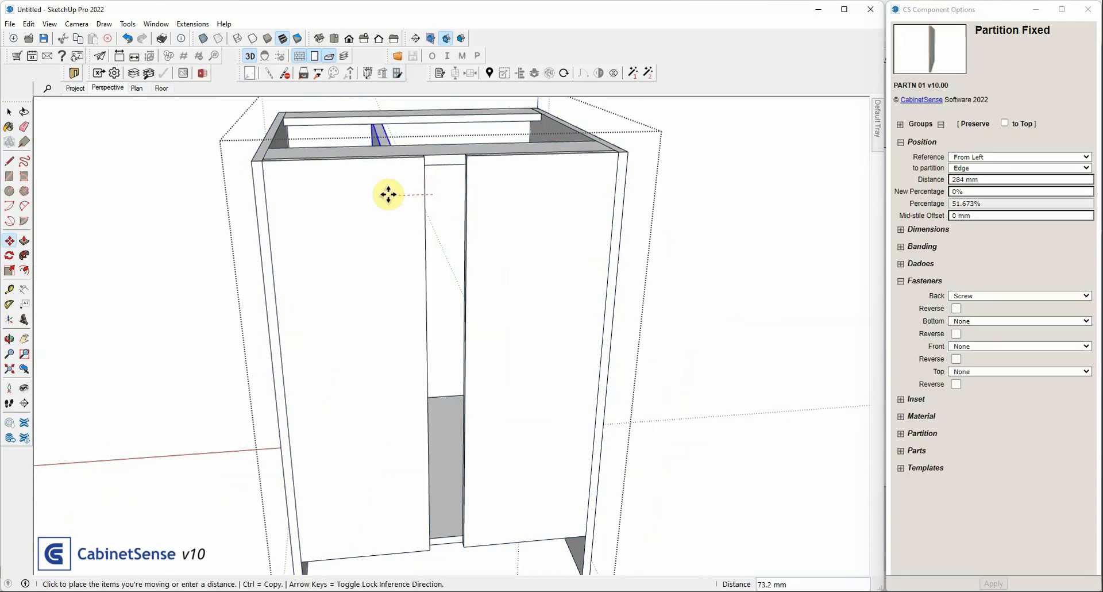
{"action": "left_click", "coordinate": [374, 113]}
Leave the cabinet's editing context and preview the machining drillpoints for the relocated partition
{"action": "key", "text": "space"}
{"action": "left_click", "coordinate": [154, 153]}
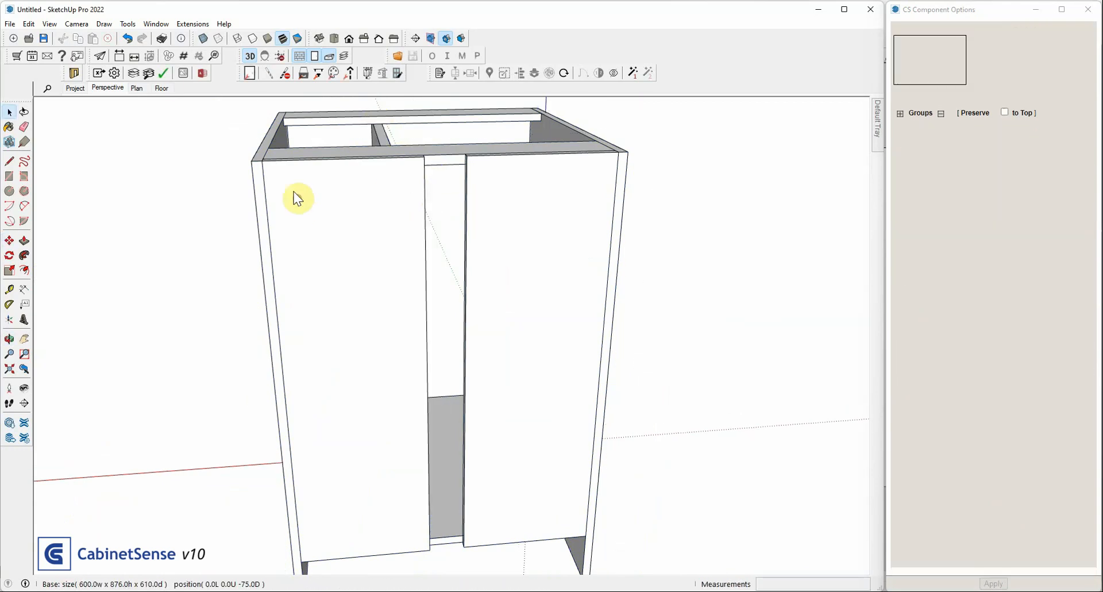
{"action": "left_click", "coordinate": [270, 73]}
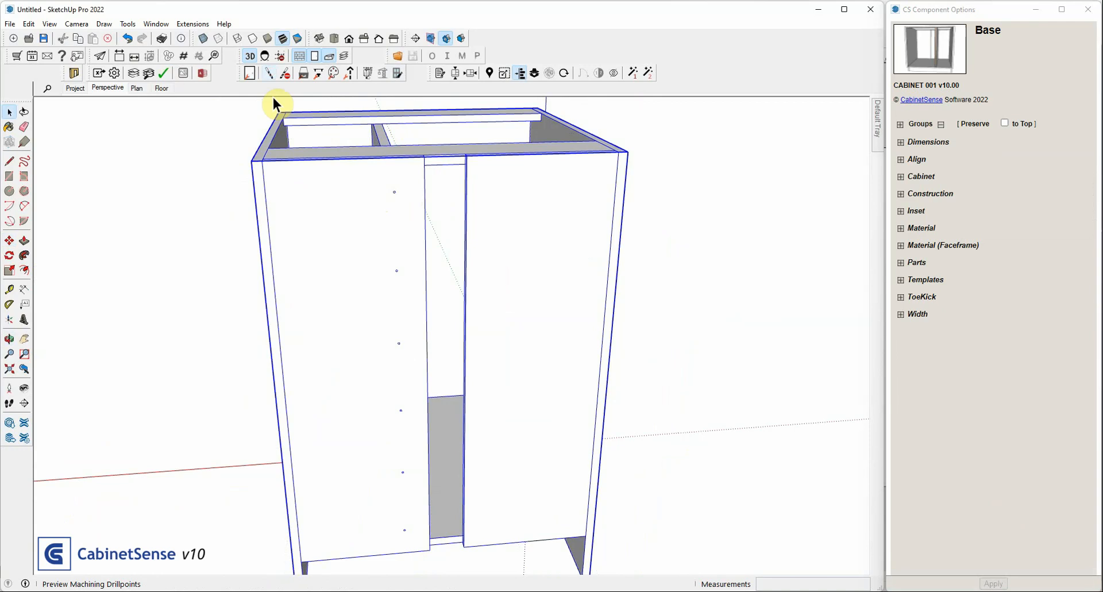
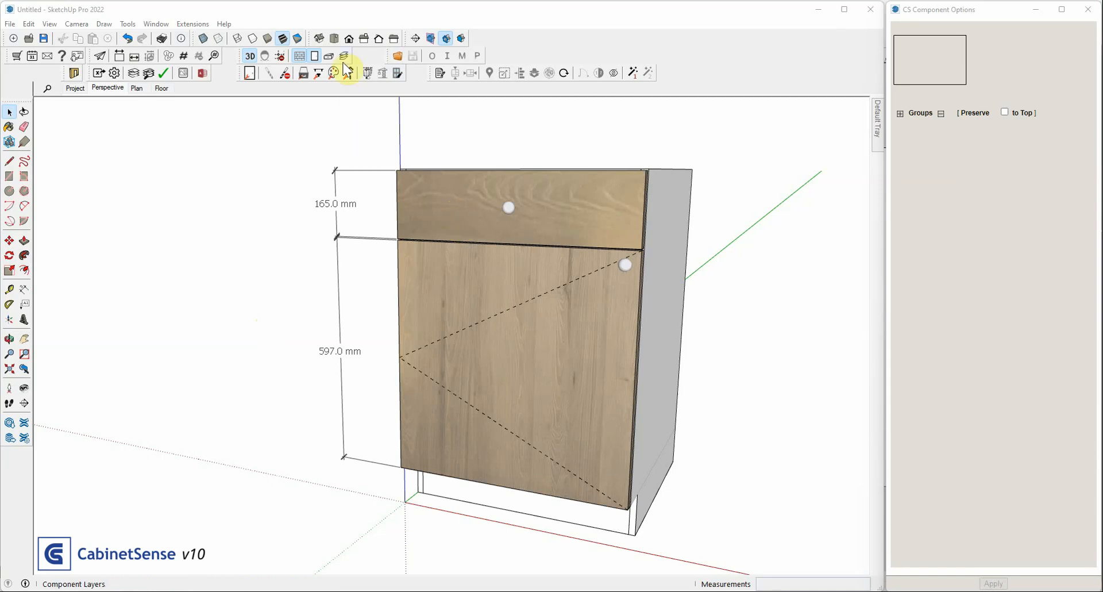
Hide the cabinet's door and drawer front and select the stretcher inside the cabinet for editing
{"action": "left_click", "coordinate": [316, 57]}
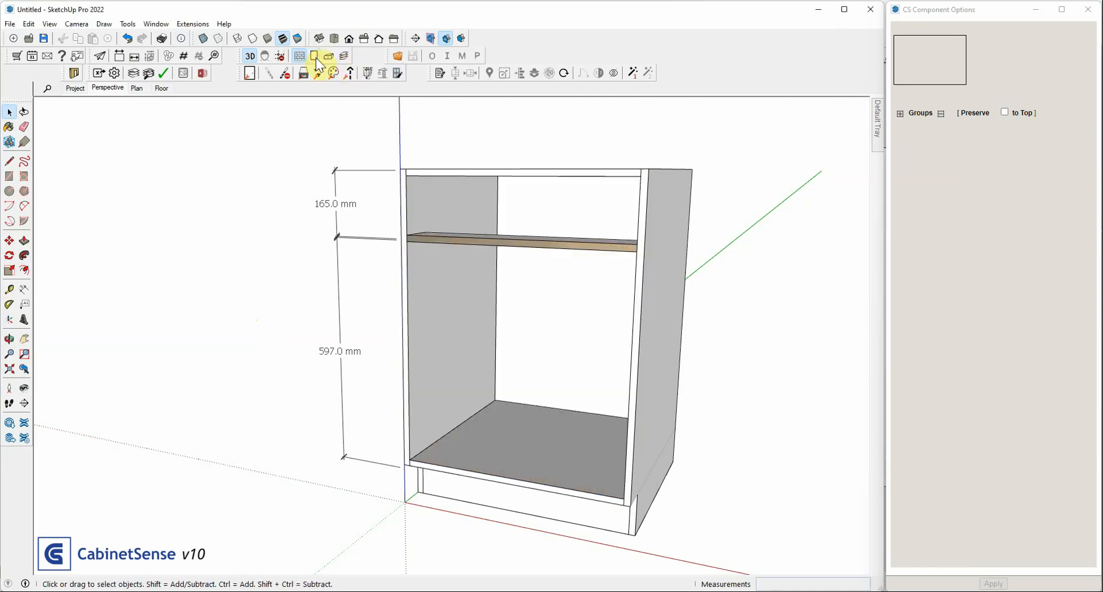
{"action": "double_click", "coordinate": [448, 237]}
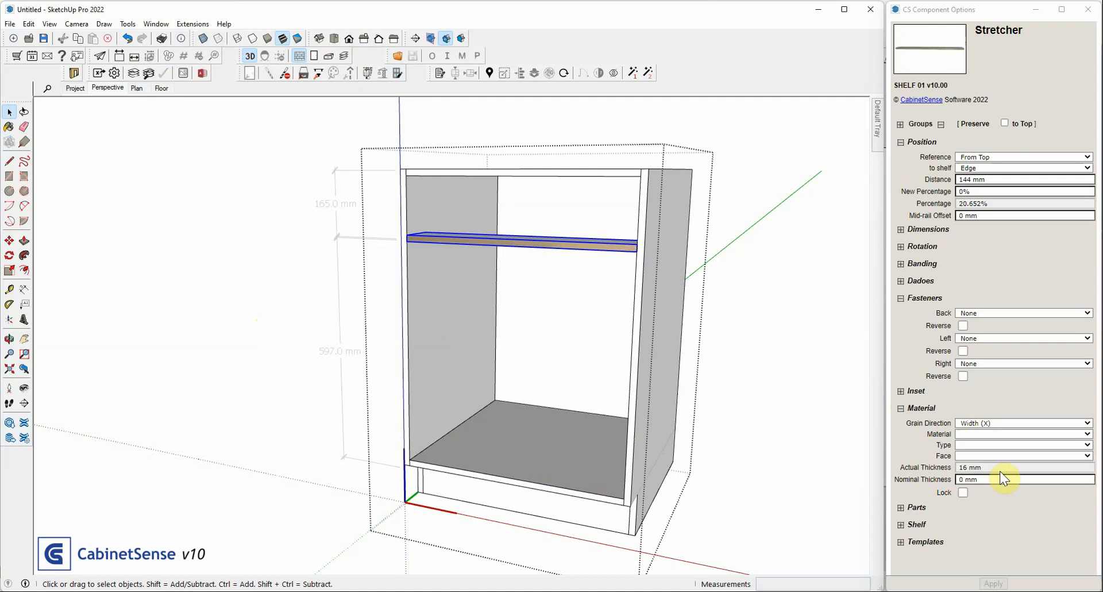
Try a 19 mm nominal thickness on the stretcher and undo the change
{"action": "left_click", "coordinate": [989, 477]}
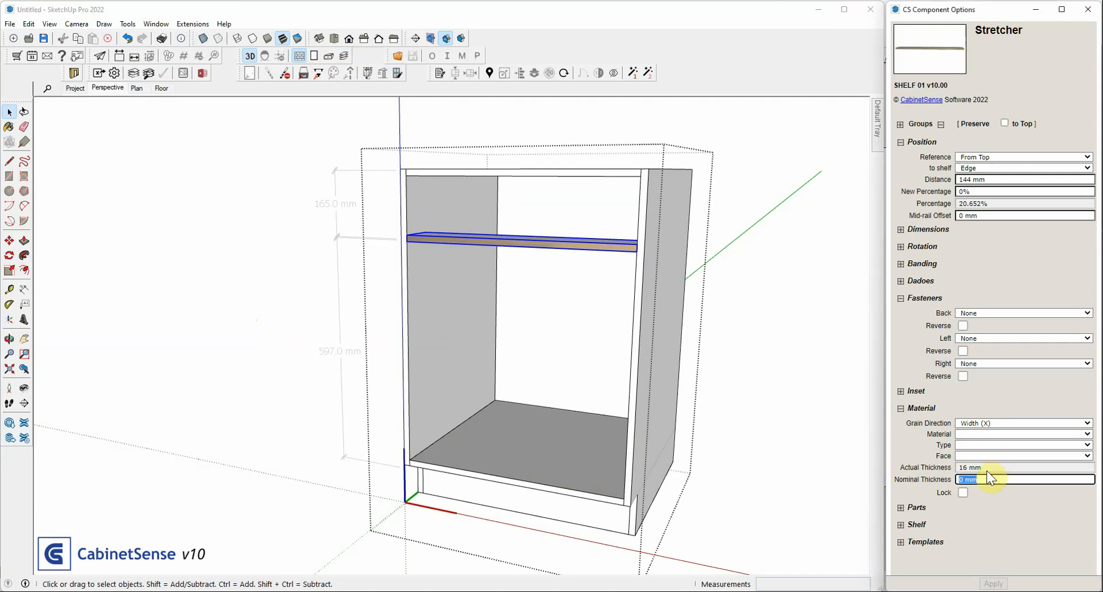
{"action": "type", "text": "19mm"}
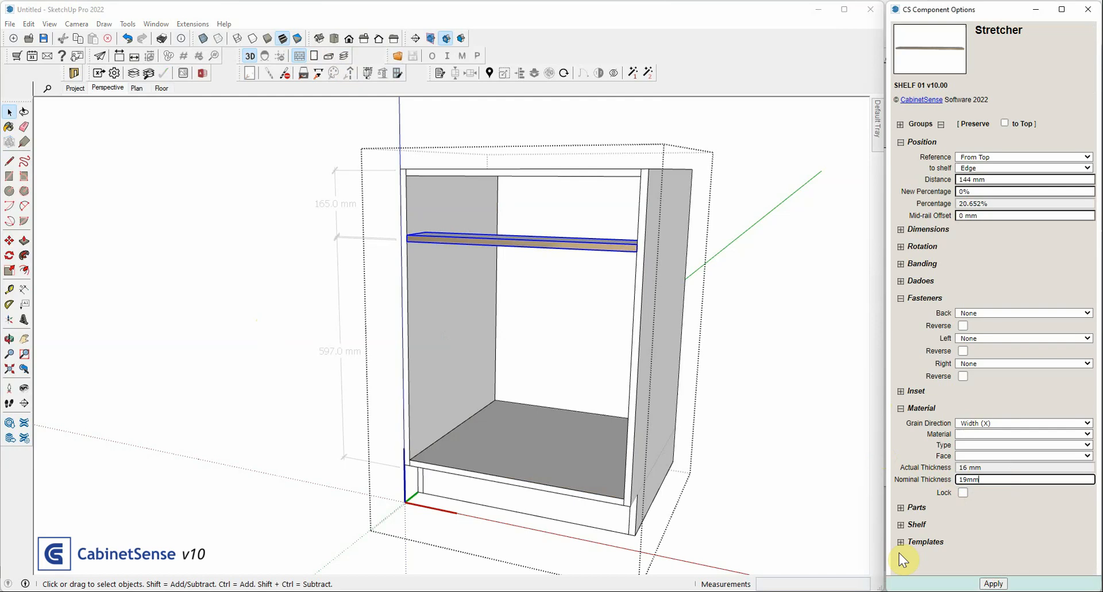
{"action": "key", "text": "Return"}
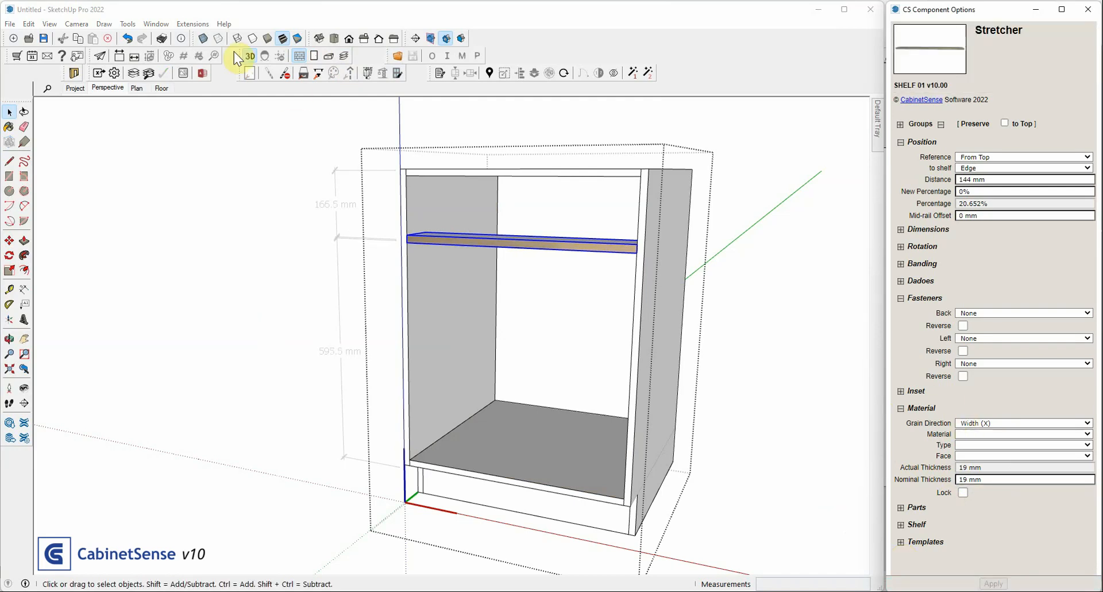
{"action": "left_click", "coordinate": [127, 38]}
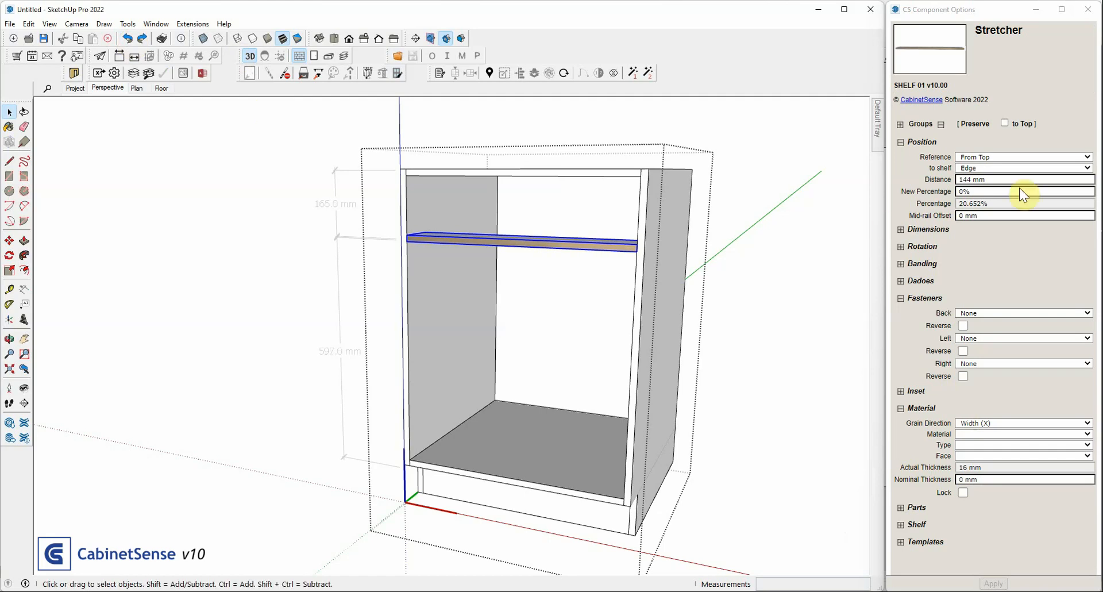
Reference the stretcher's From Top distance to the shelf's Midpoint instead of its edge and apply it
{"action": "left_click", "coordinate": [973, 167]}
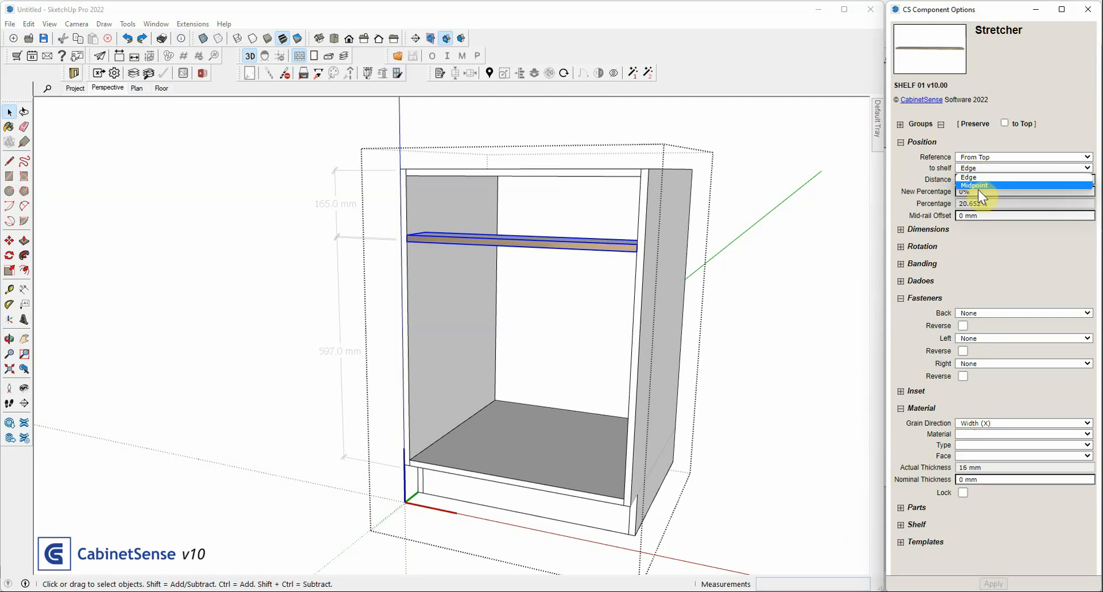
{"action": "left_click", "coordinate": [978, 186]}
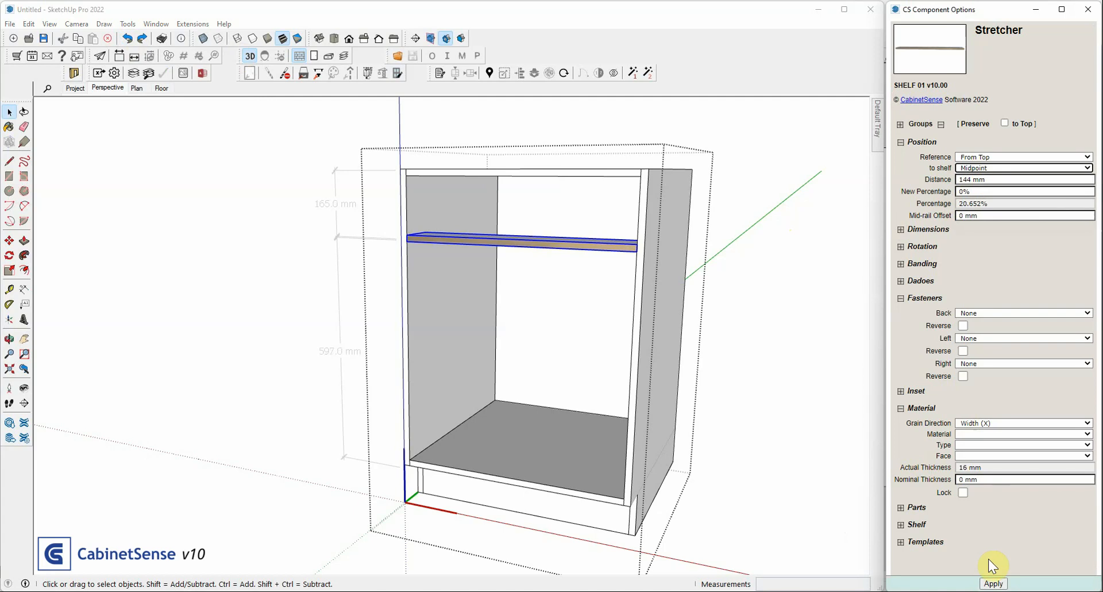
{"action": "left_click", "coordinate": [993, 583]}
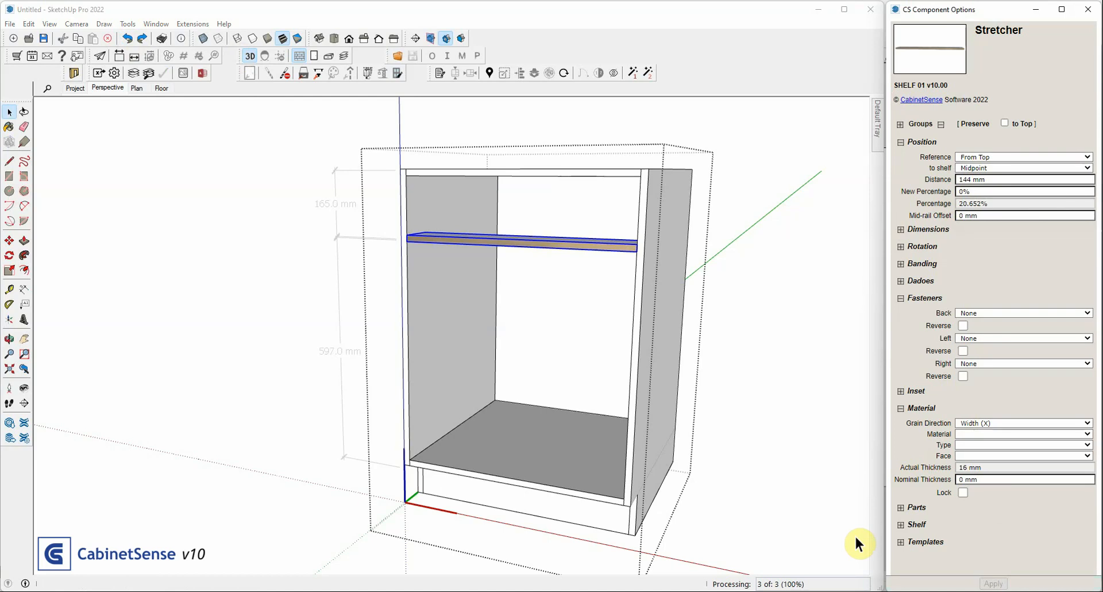
Reselect the stretcher and set its nominal thickness to 19 mm
{"action": "left_click", "coordinate": [599, 248]}
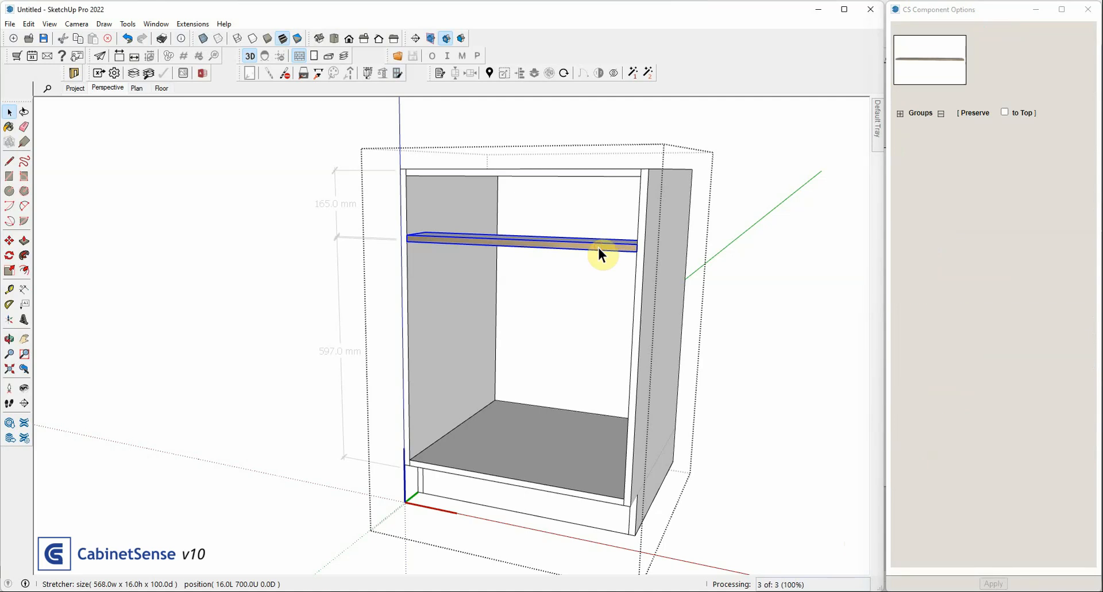
{"action": "left_click", "coordinate": [977, 479]}
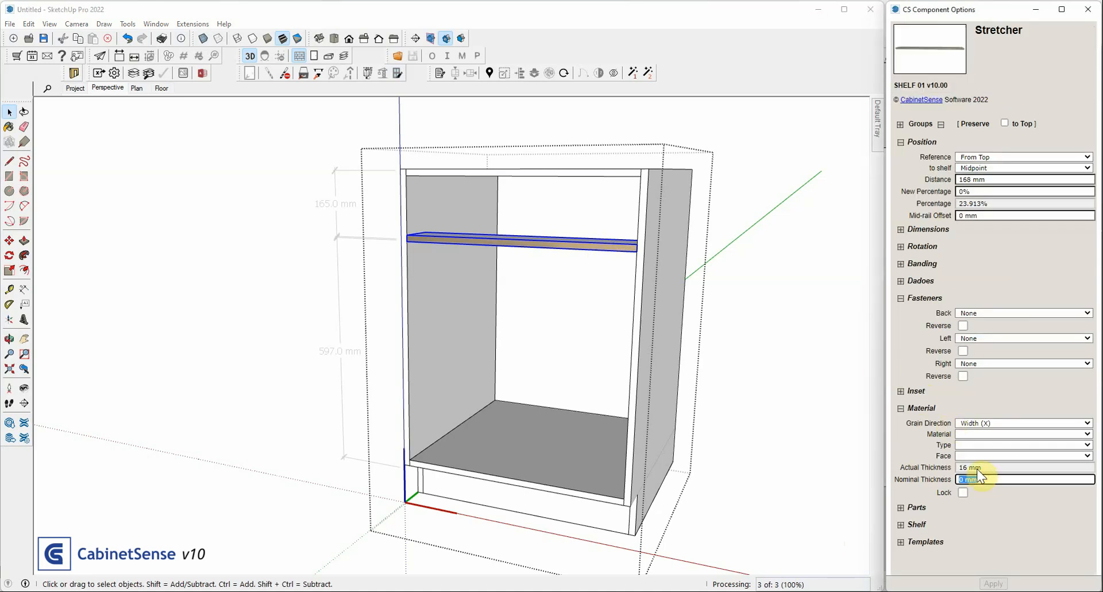
{"action": "type", "text": "19"}
{"action": "key", "text": "Return"}
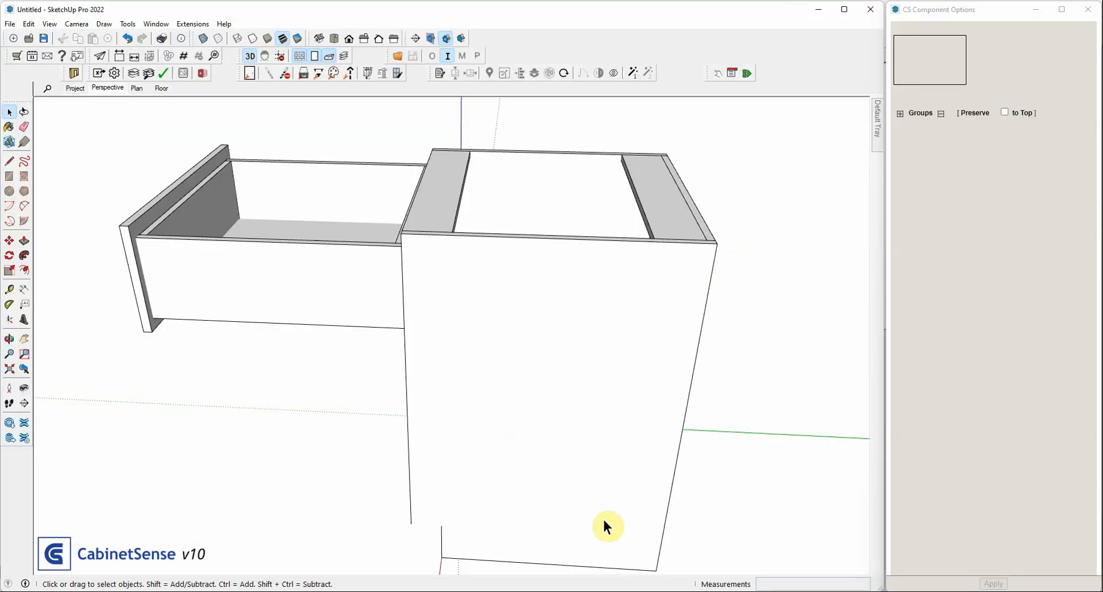
Open the cabinet, its pulled-out drawer and the drawer box for editing, and select the box's right side
{"action": "mouse_move", "coordinate": [604, 523]}
{"action": "middle_mouse_down"}
{"action": "mouse_move", "coordinate": [626, 387]}
{"action": "mouse_move", "coordinate": [664, 394]}
{"action": "middle_mouse_up"}
{"action": "double_click", "coordinate": [442, 284]}
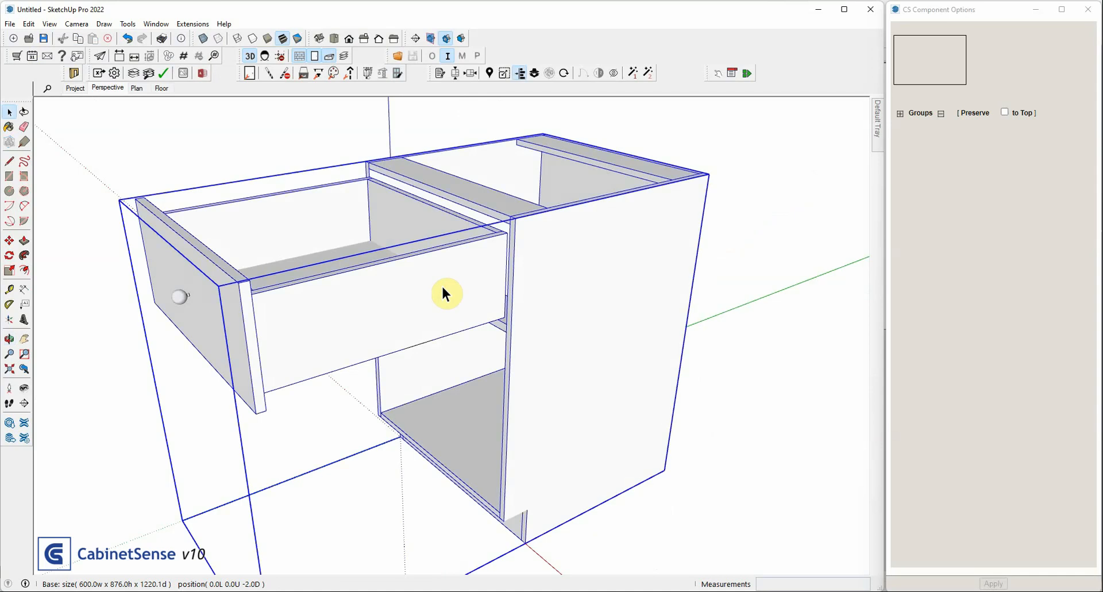
{"action": "double_click", "coordinate": [441, 284]}
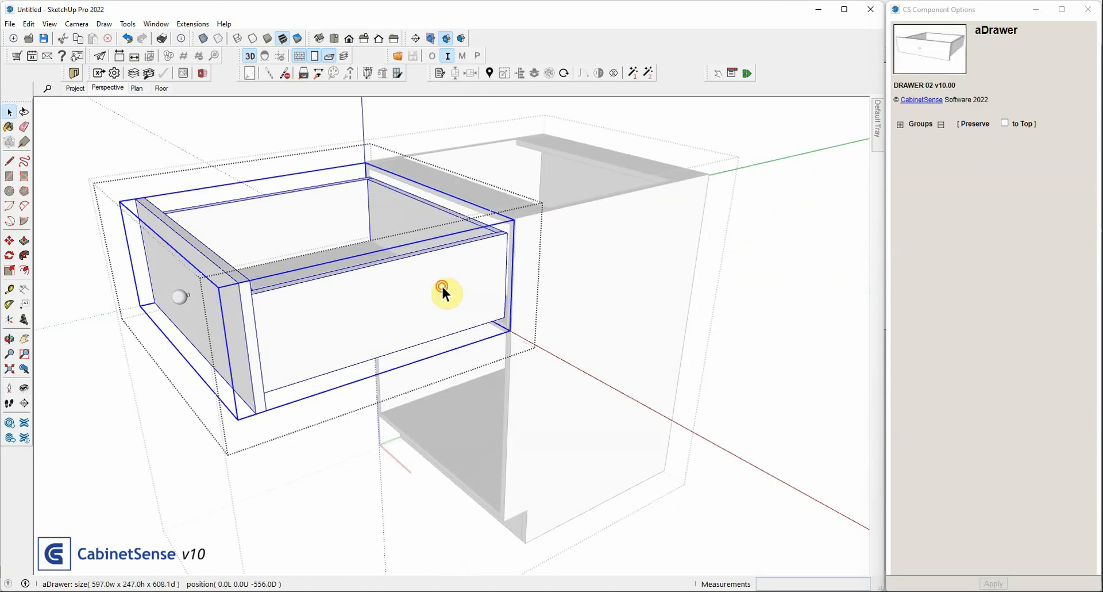
{"action": "left_click", "coordinate": [442, 284]}
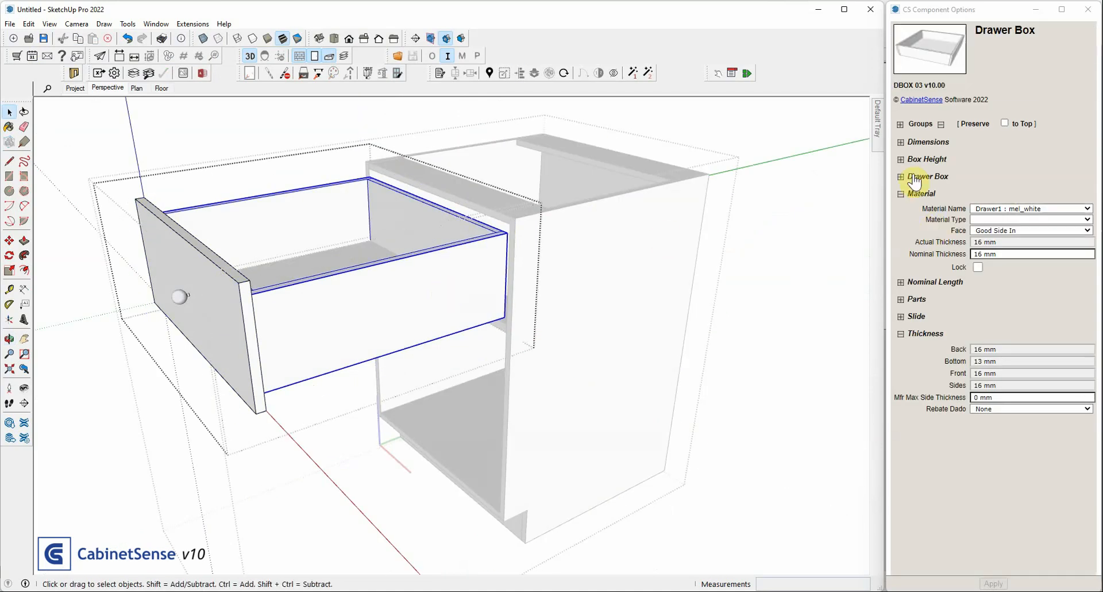
{"action": "double_click", "coordinate": [439, 295]}
{"action": "left_click", "coordinate": [438, 294]}
Give the drawer box's right side a Cabineo front fastener and a front Dado, and apply both
{"action": "middle_click_drag", "start_coordinate": [439, 294], "coordinate": [543, 326]}
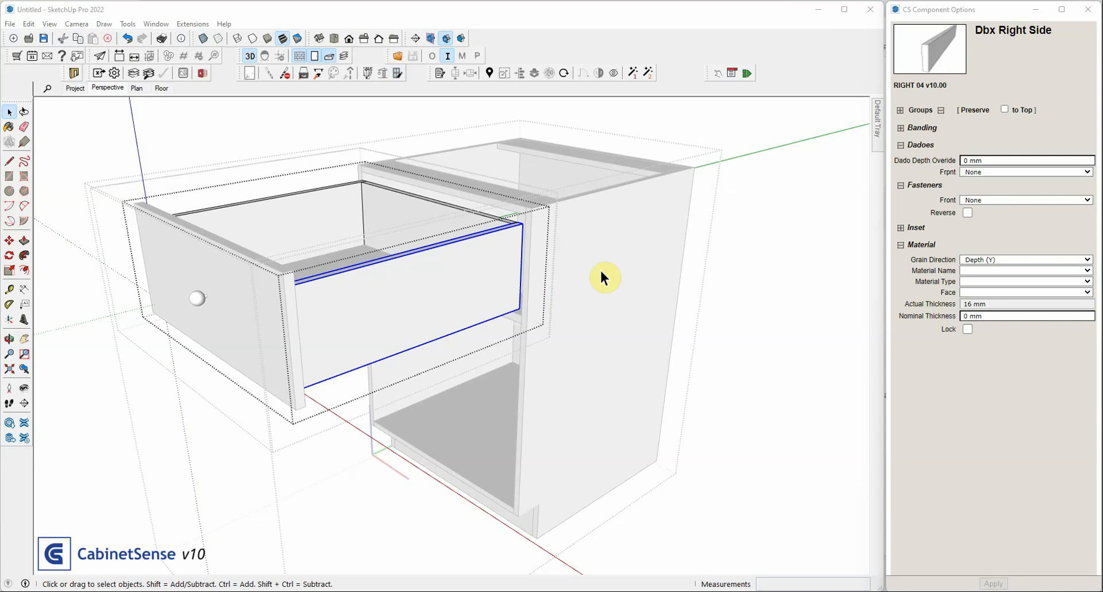
{"action": "middle_click_drag", "start_coordinate": [600, 268], "coordinate": [477, 249]}
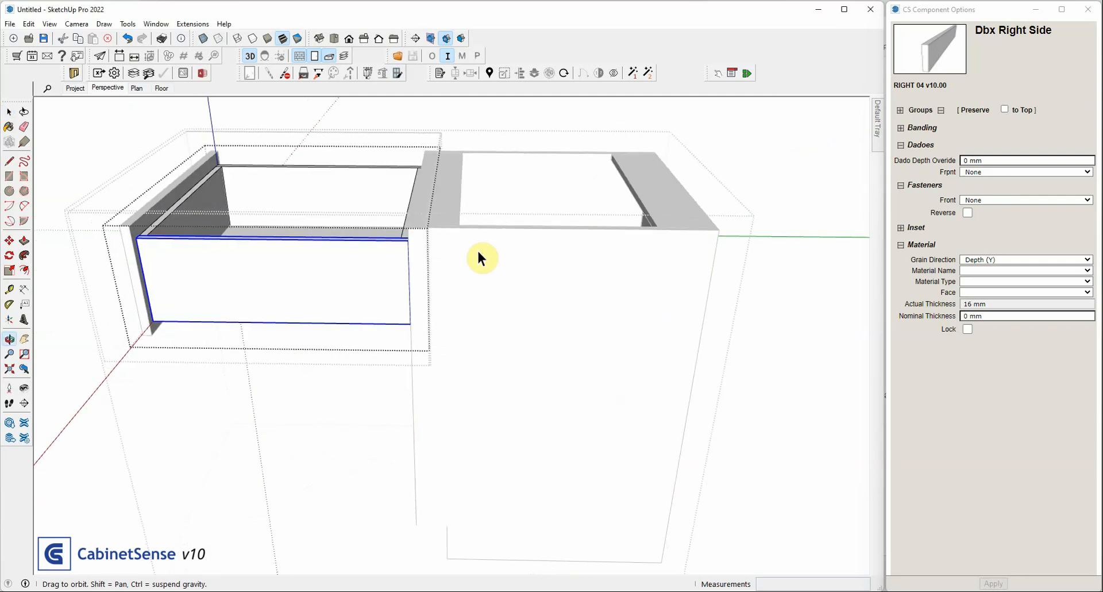
{"action": "middle_click_drag", "start_coordinate": [477, 250], "coordinate": [407, 308]}
{"action": "left_click", "coordinate": [963, 201]}
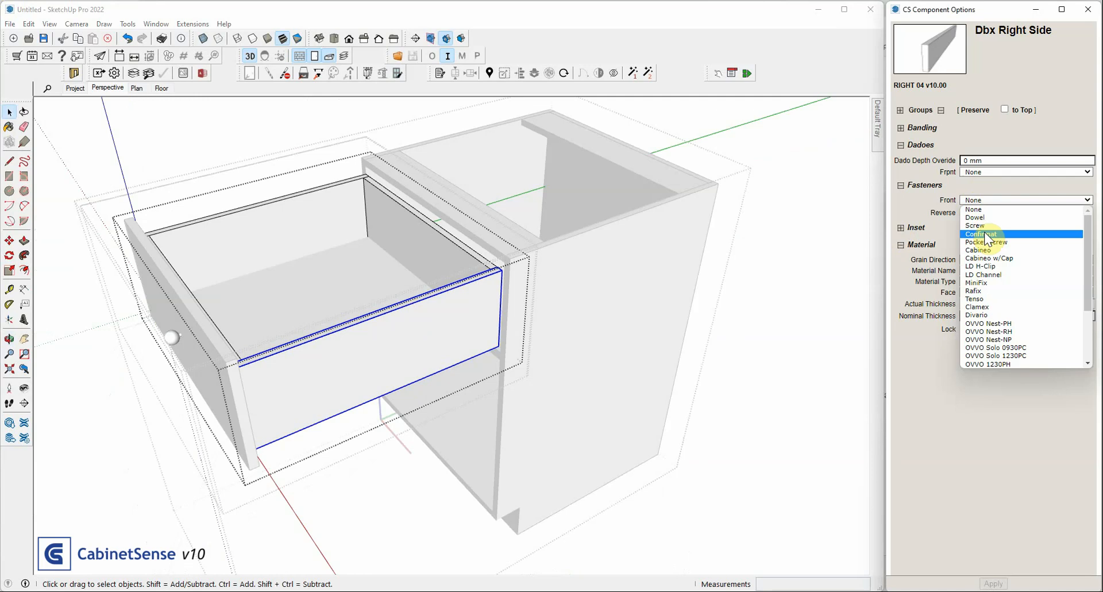
{"action": "left_click", "coordinate": [986, 235]}
{"action": "left_click", "coordinate": [986, 171]}
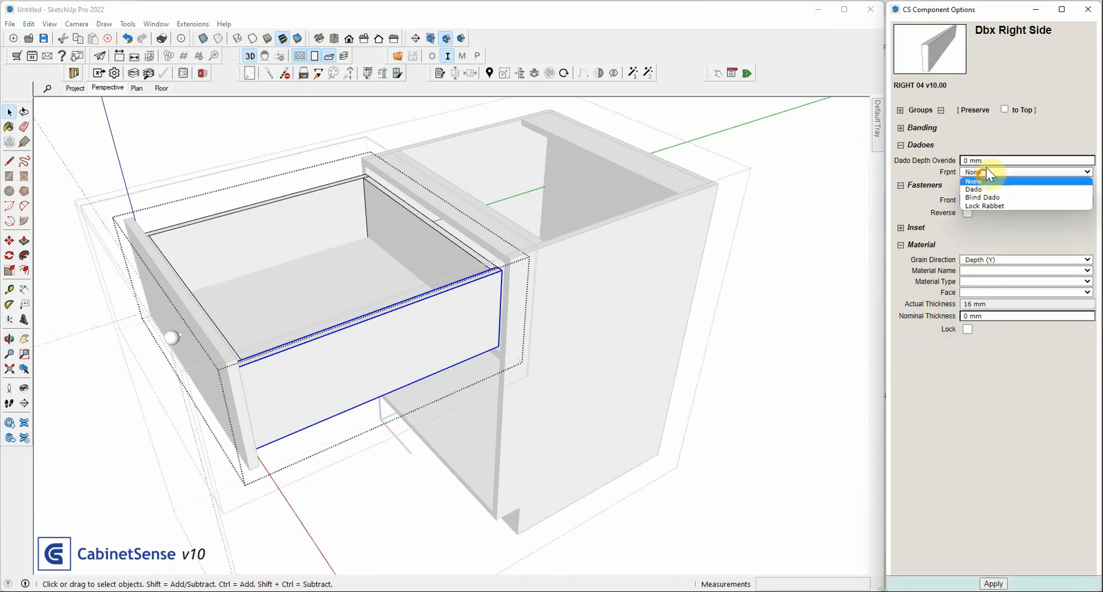
{"action": "left_click", "coordinate": [979, 189]}
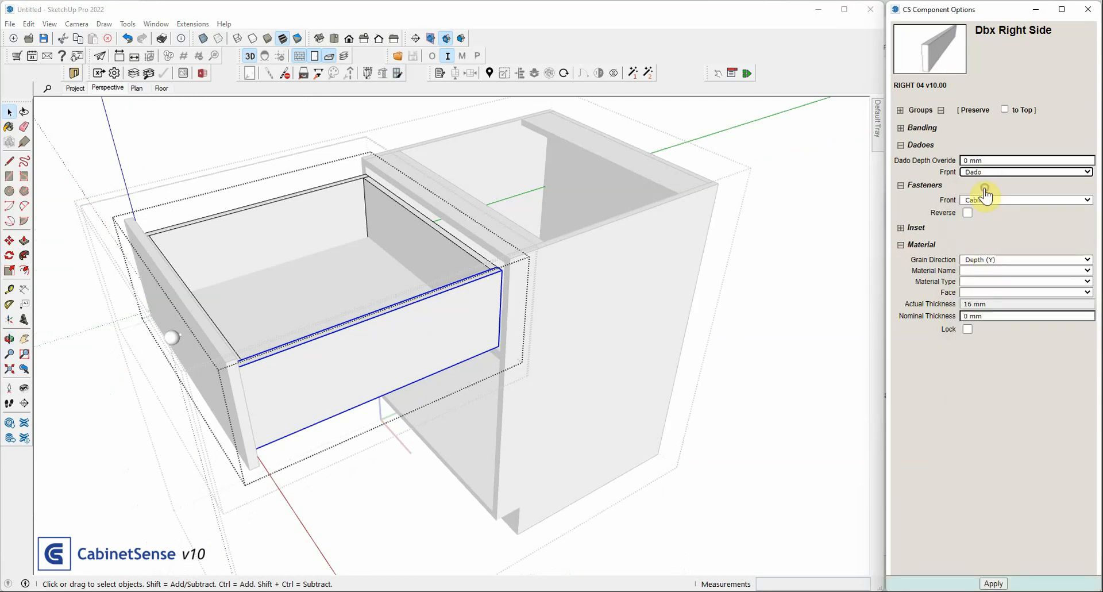
{"action": "key", "text": "Return"}
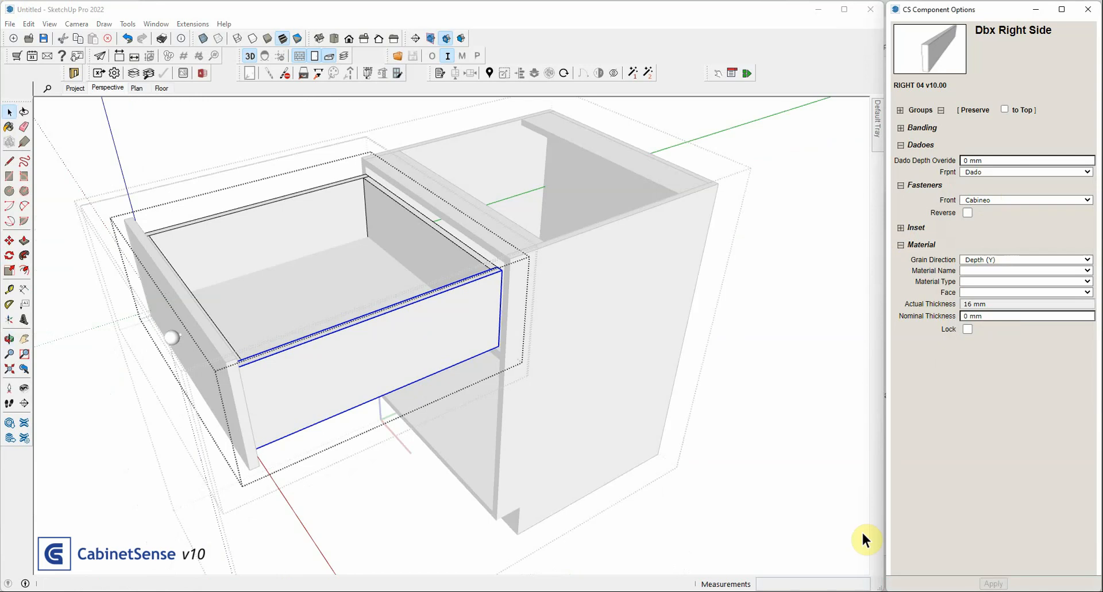
Leave the drawer and cabinet editing contexts and export the cabinet's parts for machining
{"action": "left_click", "coordinate": [773, 329]}
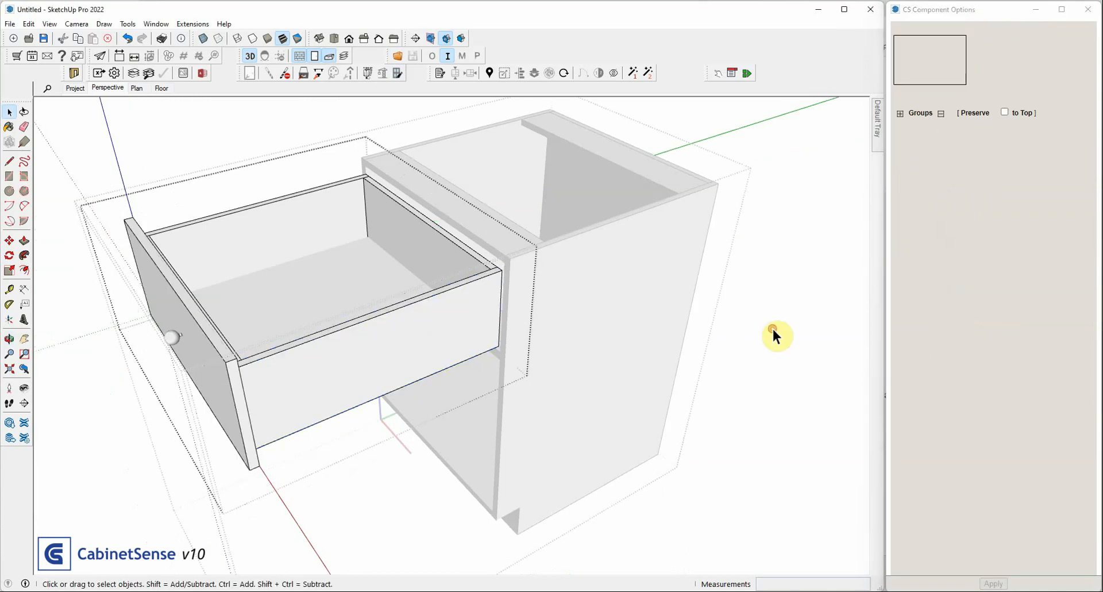
{"action": "left_click", "coordinate": [773, 329]}
{"action": "left_click", "coordinate": [100, 74]}
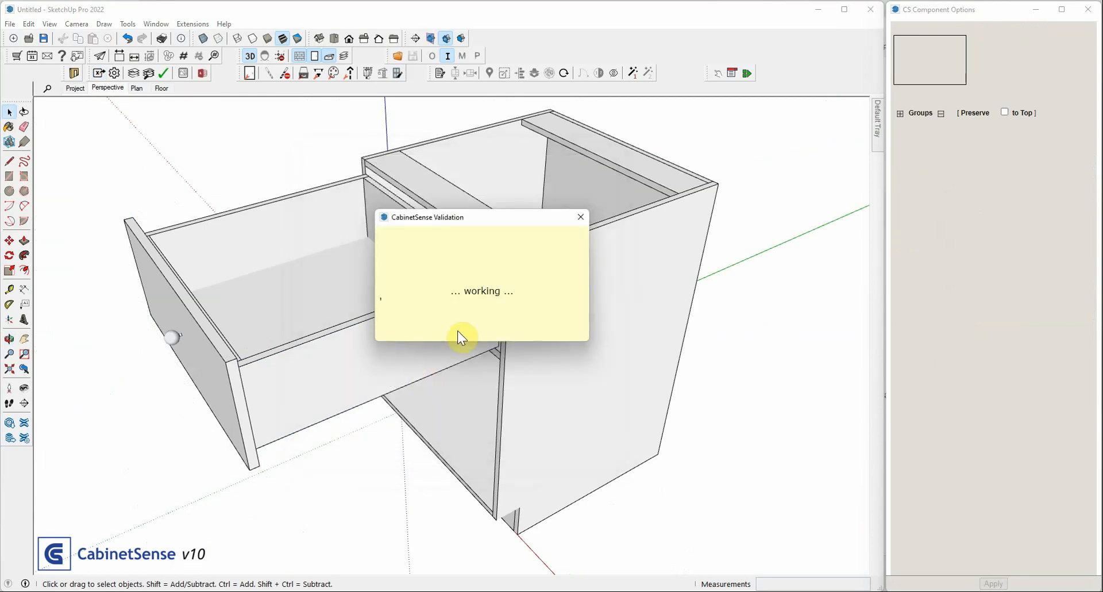
{"action": "left_click", "coordinate": [491, 304]}
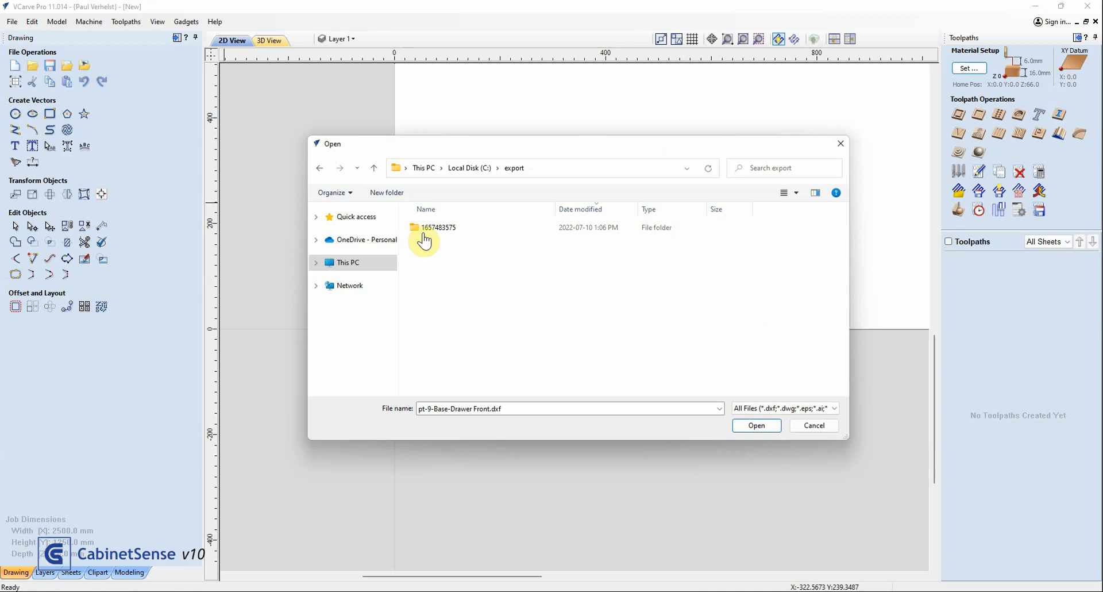
In VCarve Pro, import pt-14-Base-Dbx Right Side.dxf from the exported SG_mel_white_16.0 folder to inspect its machining, and undo the import
{"action": "left_click", "coordinate": [428, 229]}
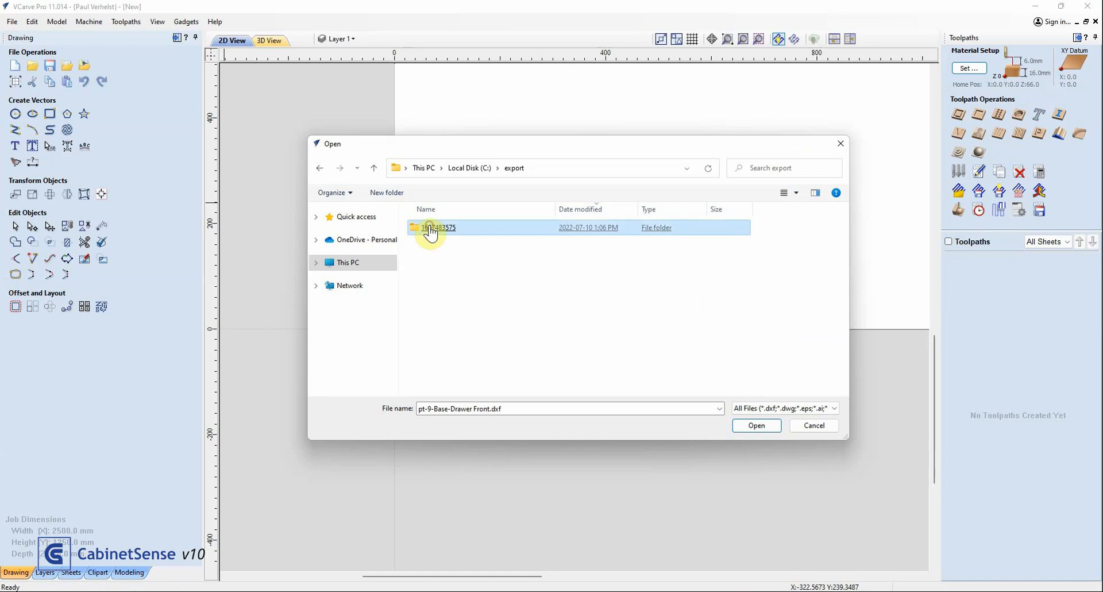
{"action": "double_click", "coordinate": [451, 246]}
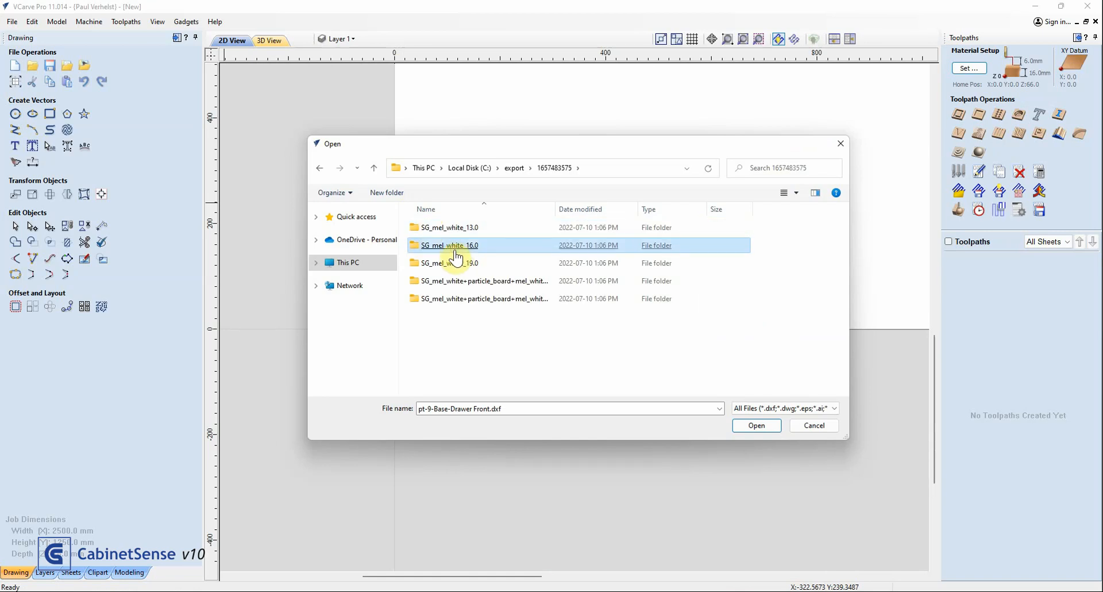
{"action": "double_click", "coordinate": [439, 299]}
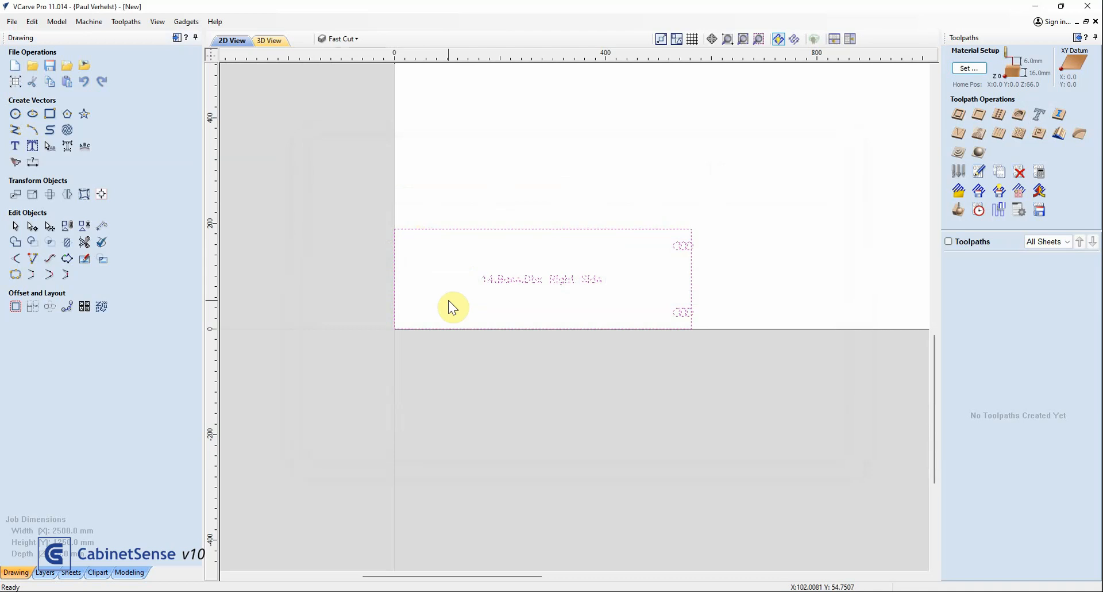
{"action": "left_click", "coordinate": [449, 301]}
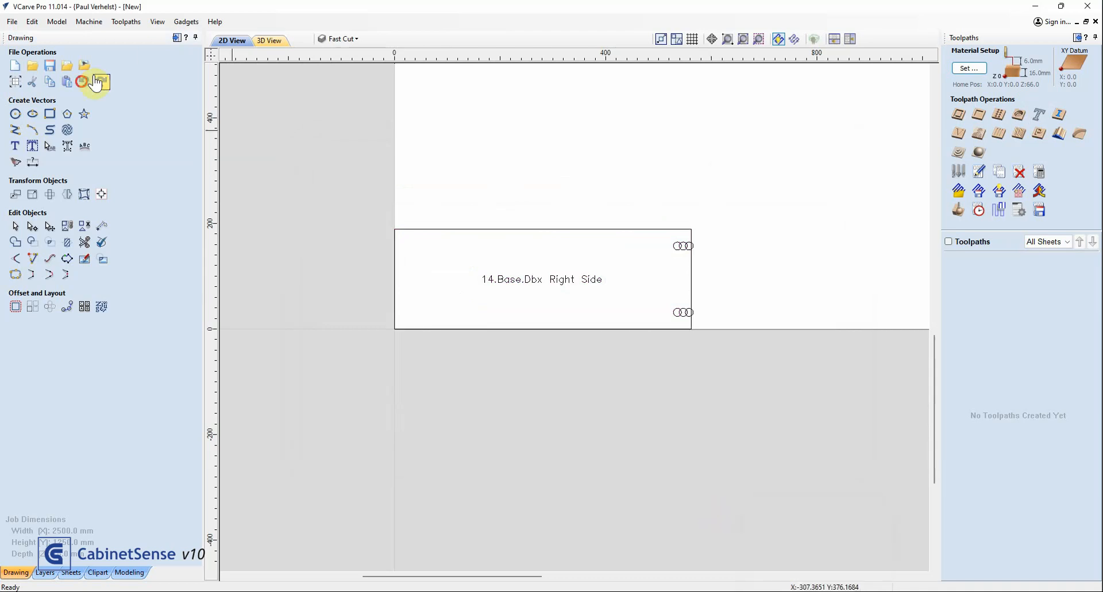
{"action": "left_click", "coordinate": [83, 82]}
Import pt-9-Base-Drawer Front.dxf from the exported SG_mel_white_19.0 folder to inspect its machining, and undo the import
{"action": "left_click", "coordinate": [66, 65]}
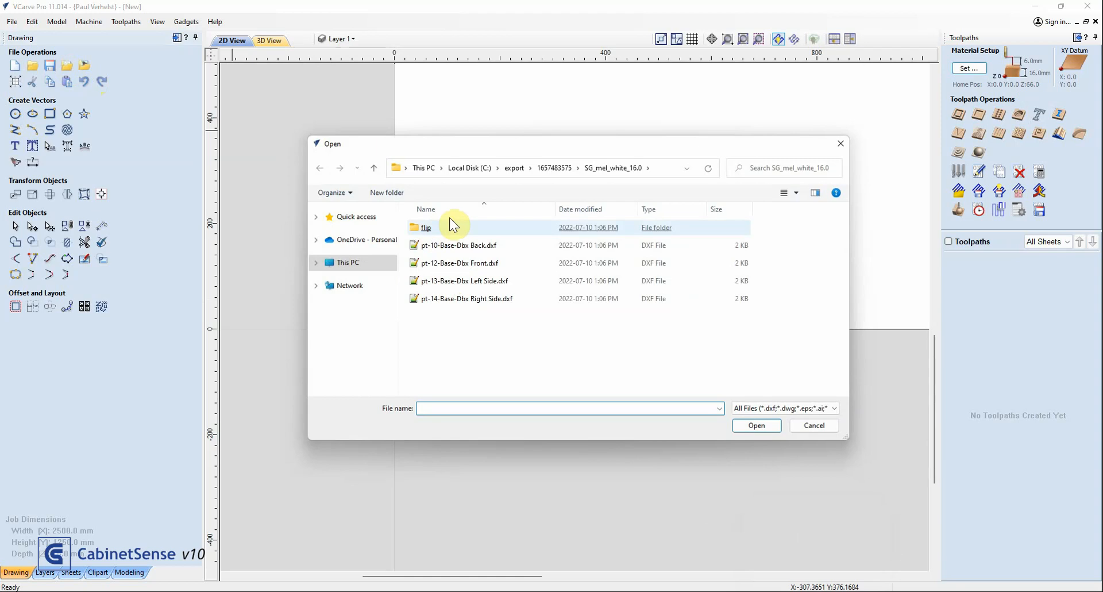
{"action": "left_click", "coordinate": [553, 167]}
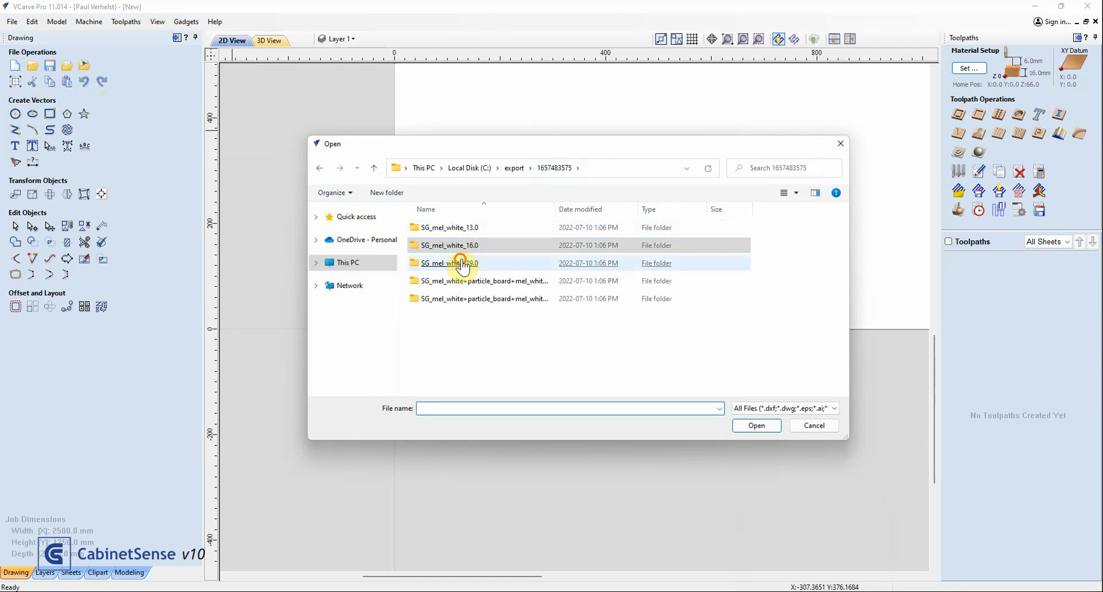
{"action": "left_click", "coordinate": [460, 262]}
{"action": "double_click", "coordinate": [461, 262]}
{"action": "double_click", "coordinate": [460, 228]}
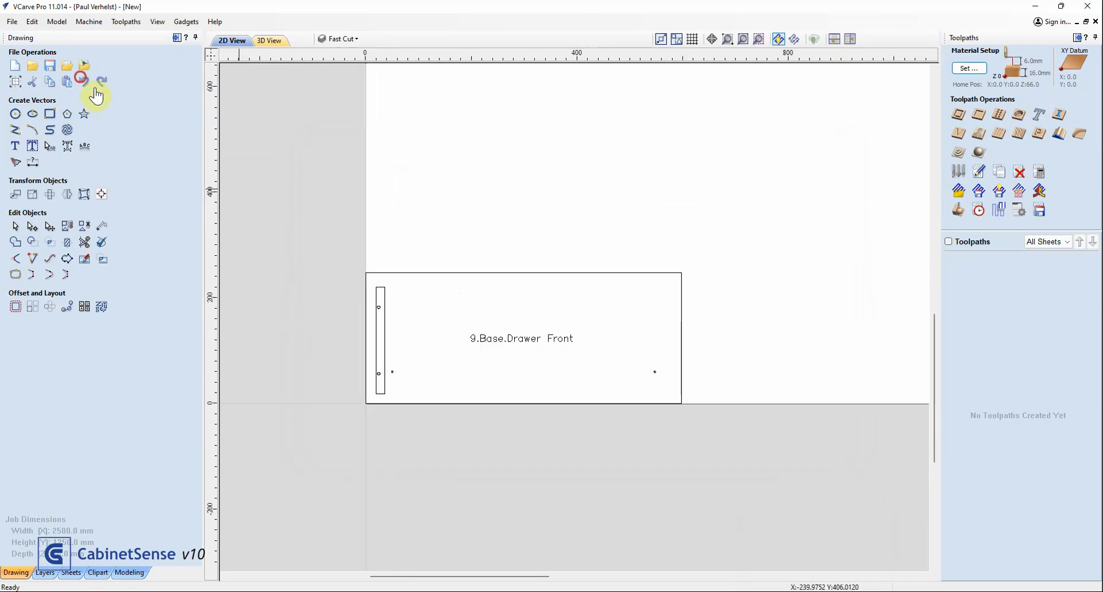
{"action": "left_click", "coordinate": [84, 81]}
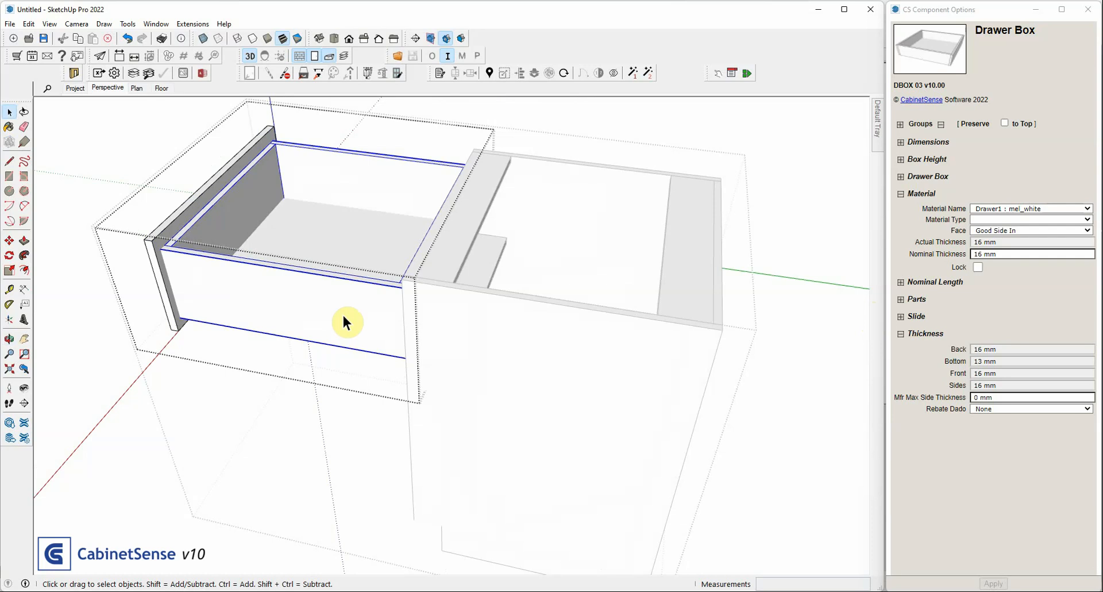
Set the drawer box's manufacturer maximum side thickness to 16 mm with a Dado rebate and its nominal thickness to 18 mm, and apply
{"action": "left_click", "coordinate": [995, 395]}
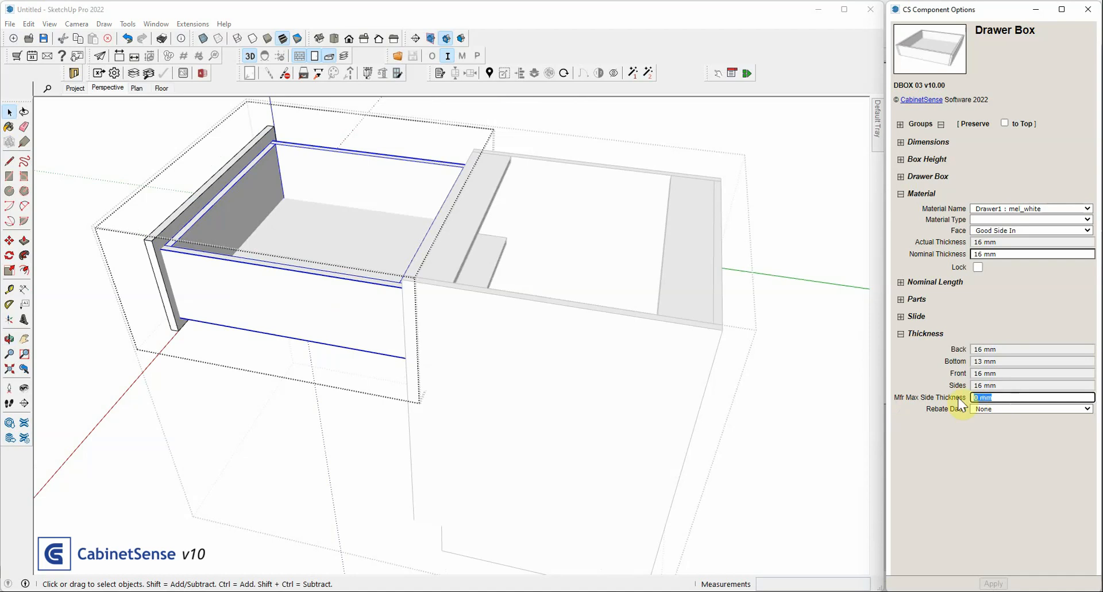
{"action": "type", "text": "16mm"}
{"action": "left_click", "coordinate": [1011, 409]}
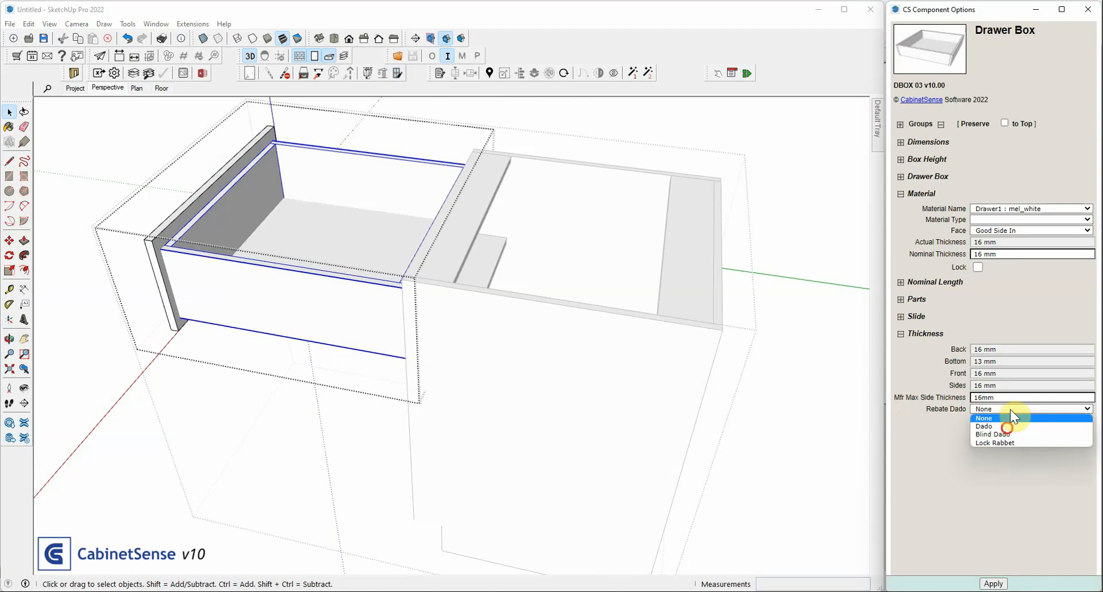
{"action": "left_click", "coordinate": [1008, 426]}
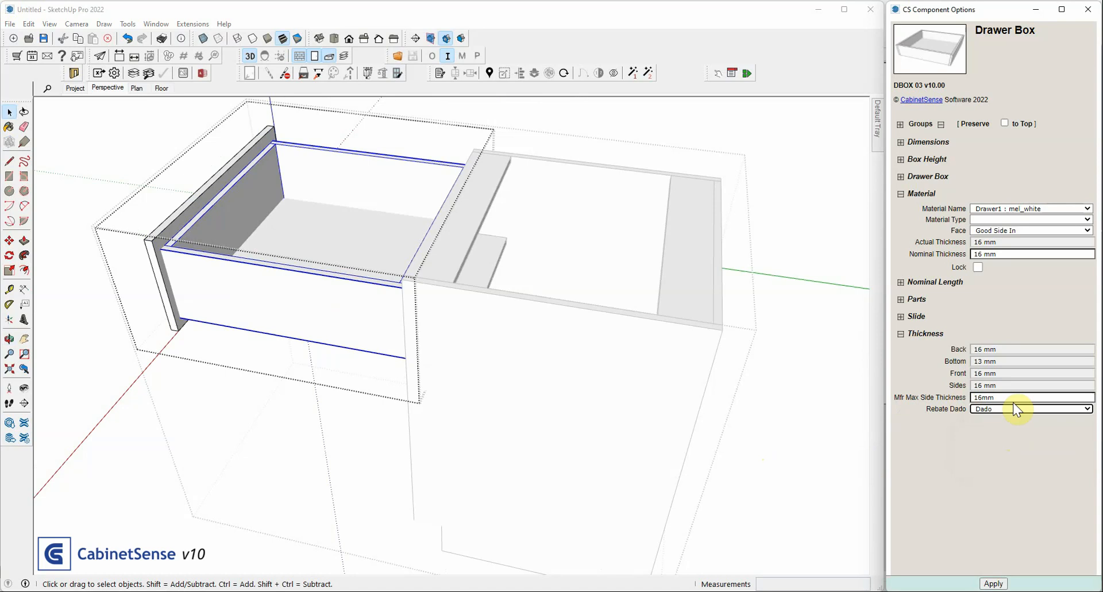
{"action": "left_click", "coordinate": [994, 584]}
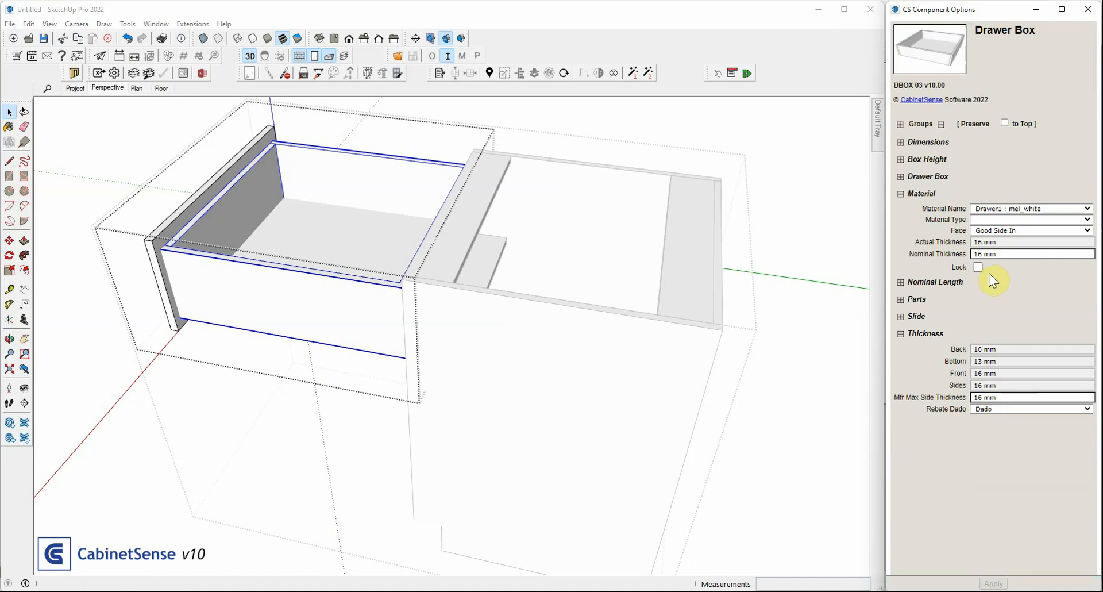
{"action": "middle_click_drag", "start_coordinate": [338, 136], "coordinate": [602, 247]}
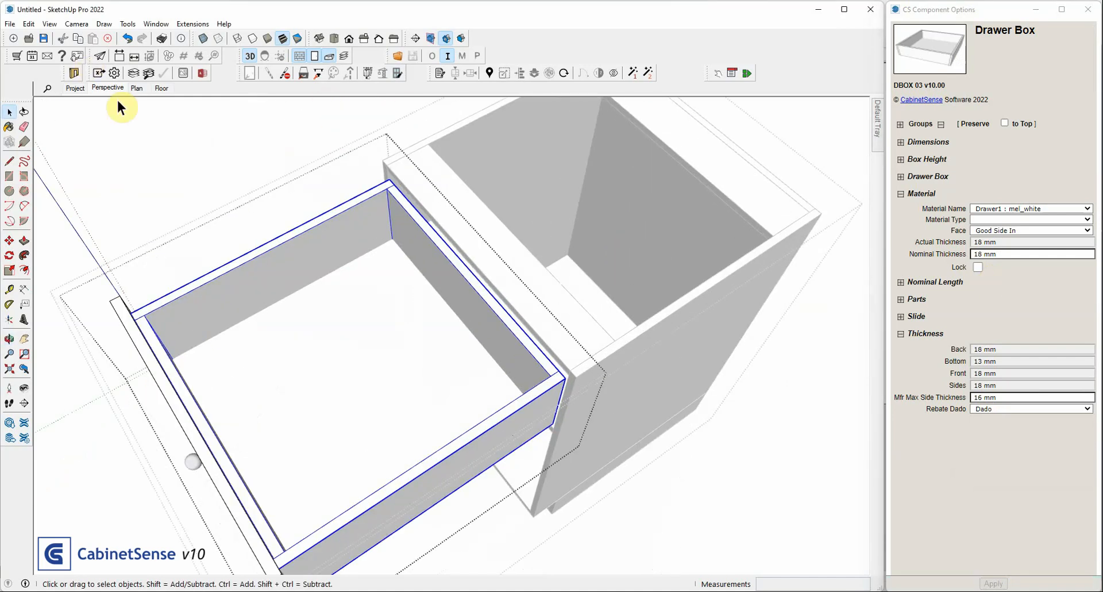
Leave the drawer and cabinet editing contexts and export the updated cabinet to c:/export with all export types included
{"action": "left_click", "coordinate": [135, 113]}
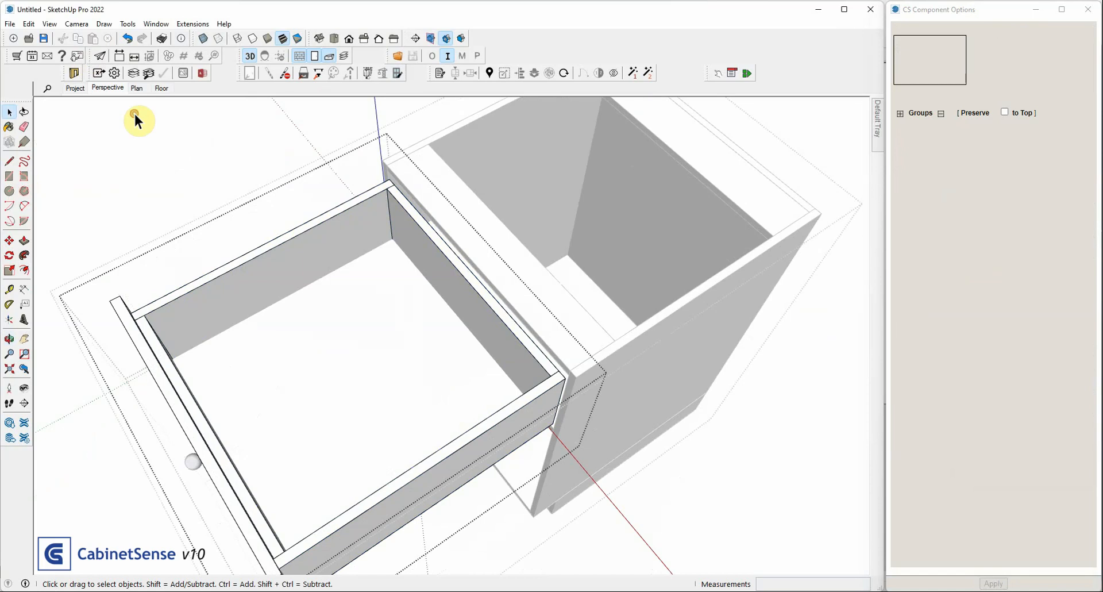
{"action": "left_click", "coordinate": [135, 114]}
{"action": "left_click", "coordinate": [98, 73]}
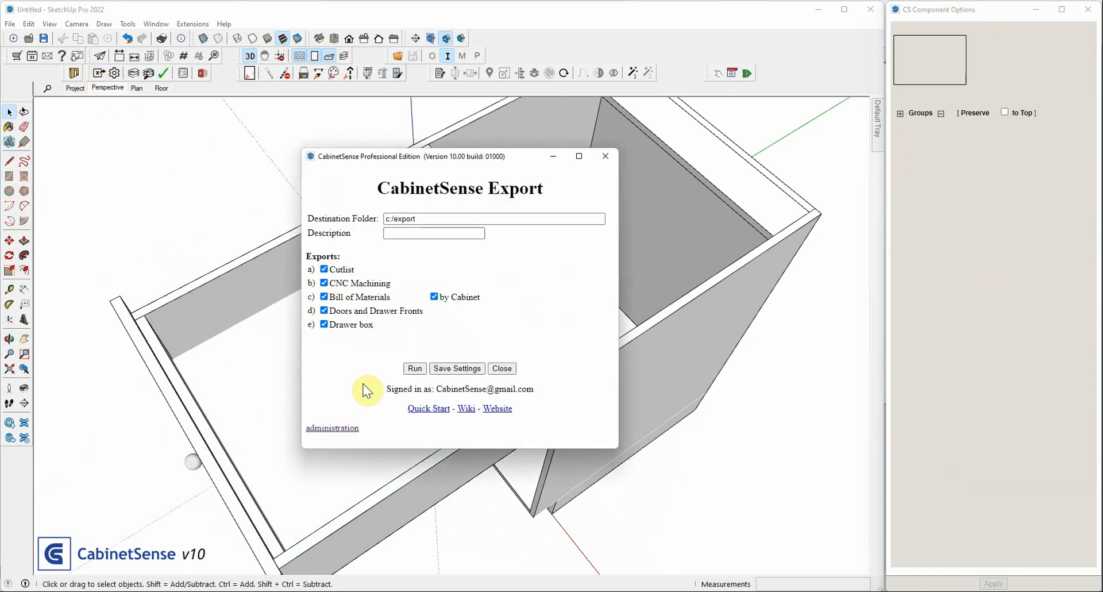
{"action": "left_click", "coordinate": [414, 368]}
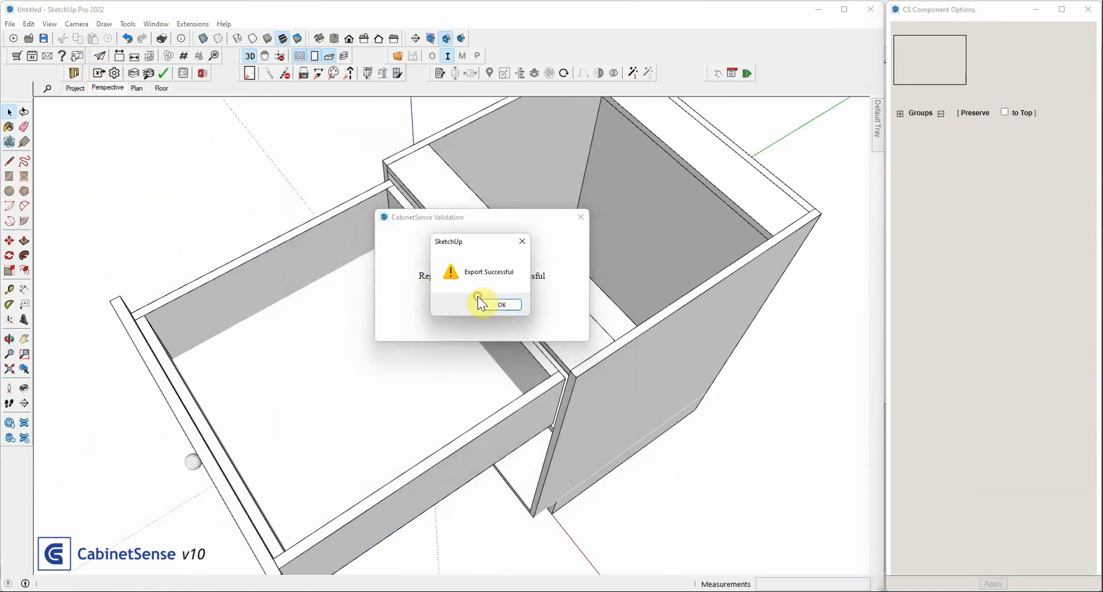
{"action": "left_click", "coordinate": [500, 304]}
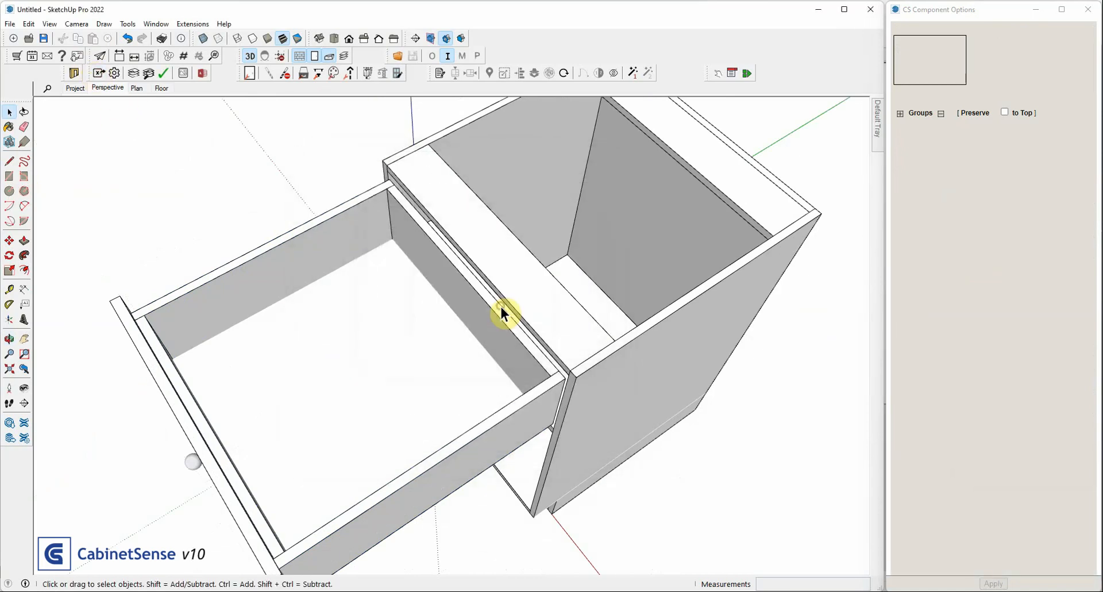
In VCarve Pro, import pt-14-Base-Dbx Right Side.dxf from the newest export's SG_mel_white_18.0 folder to inspect its machining, and undo the import
{"action": "left_click", "coordinate": [717, 591]}
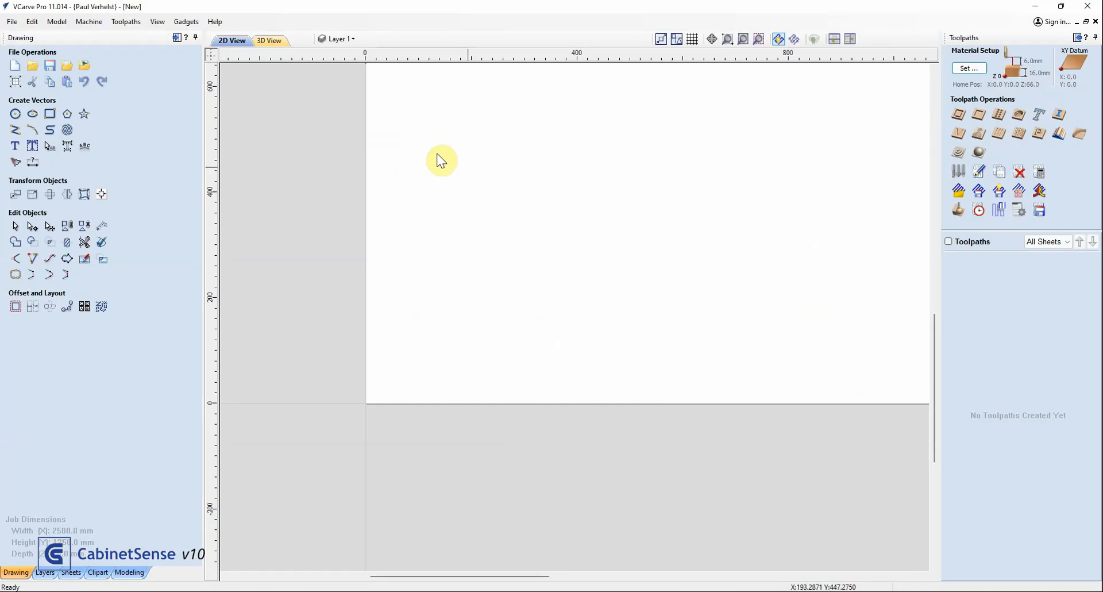
{"action": "left_click", "coordinate": [68, 66]}
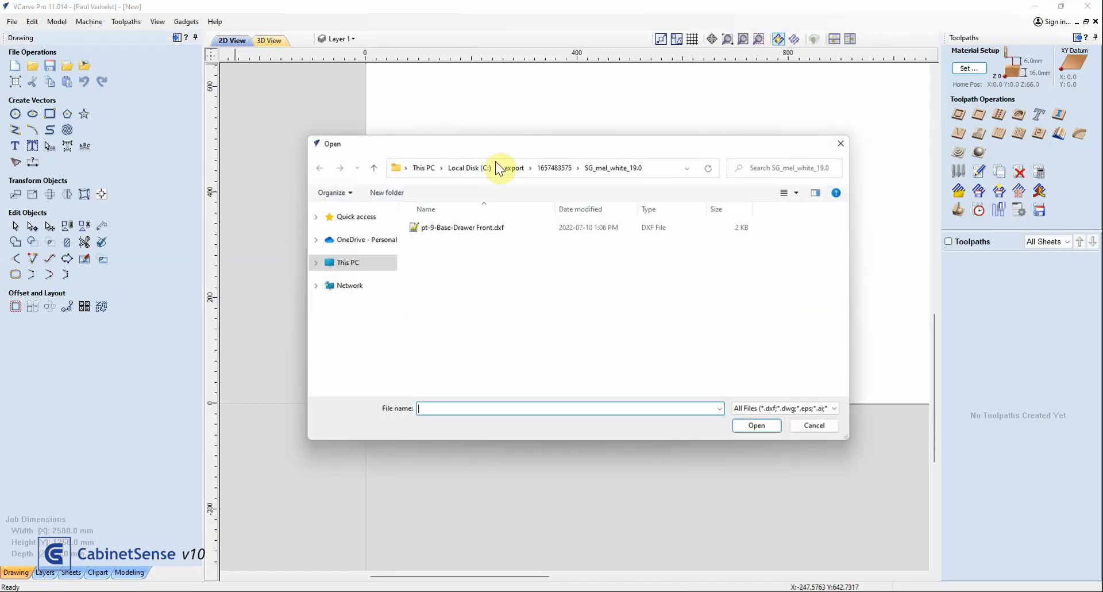
{"action": "left_click", "coordinate": [513, 168]}
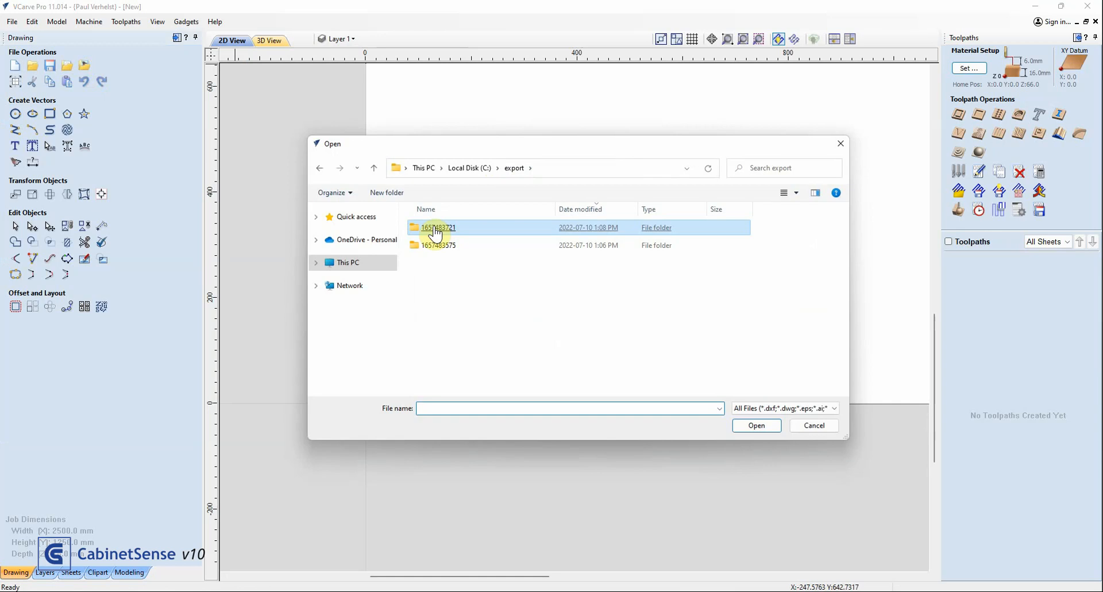
{"action": "double_click", "coordinate": [436, 229]}
{"action": "left_click", "coordinate": [446, 261]}
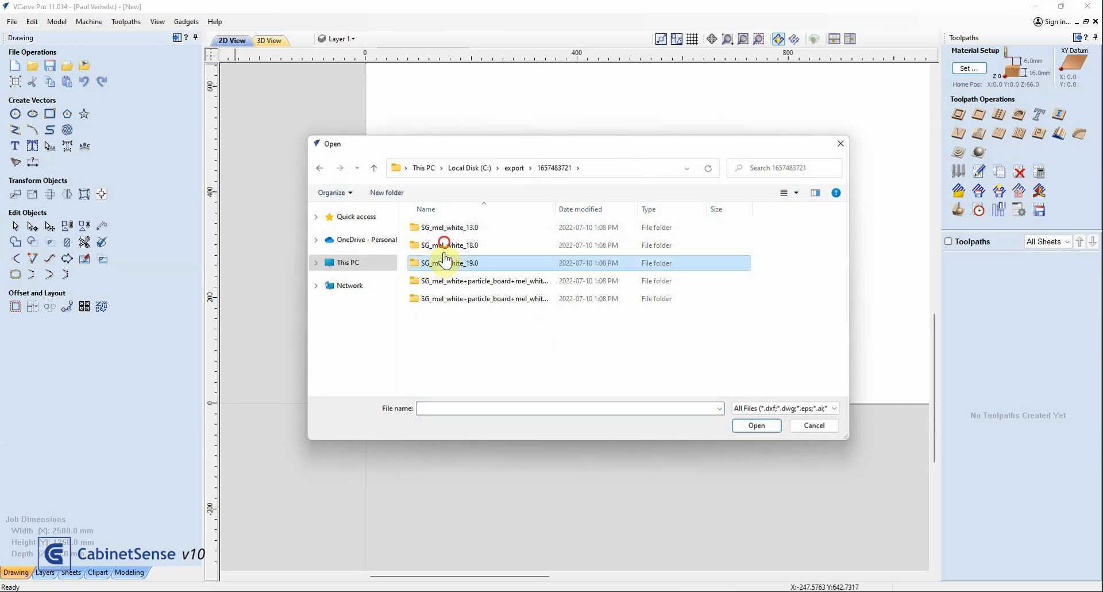
{"action": "double_click", "coordinate": [445, 245]}
{"action": "left_click", "coordinate": [446, 245]}
{"action": "double_click", "coordinate": [456, 299]}
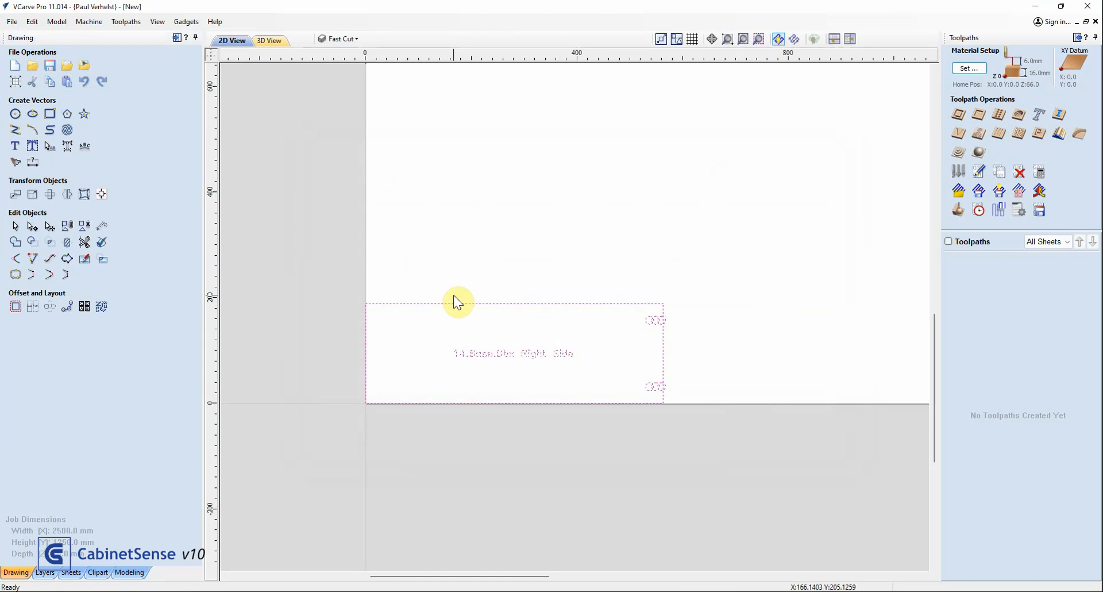
{"action": "left_click", "coordinate": [453, 295]}
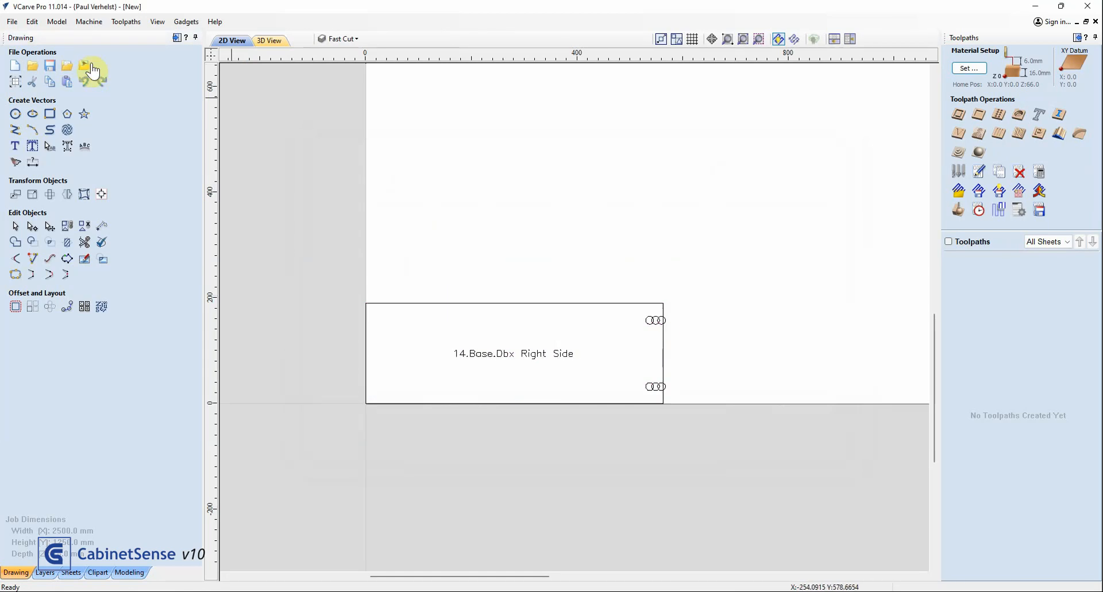
{"action": "left_click", "coordinate": [86, 78]}
Import flip pt-14-Base-Dbx Right Side.dxf from the flip subfolder and inspect its dado tongue and dado groove vectors
{"action": "left_click", "coordinate": [69, 66]}
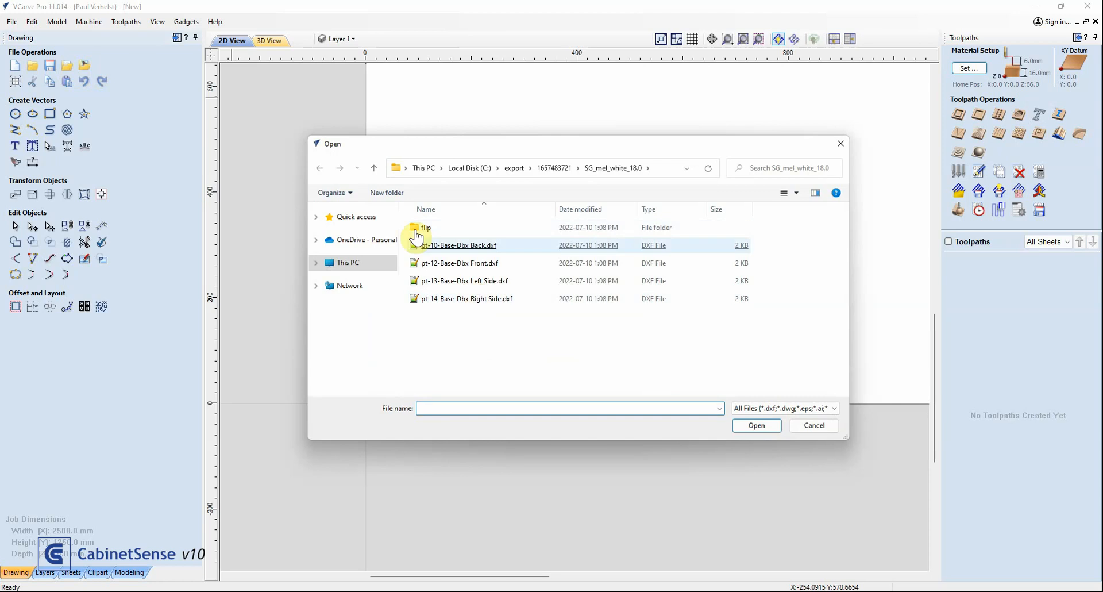
{"action": "double_click", "coordinate": [425, 228]}
{"action": "left_click", "coordinate": [425, 228]}
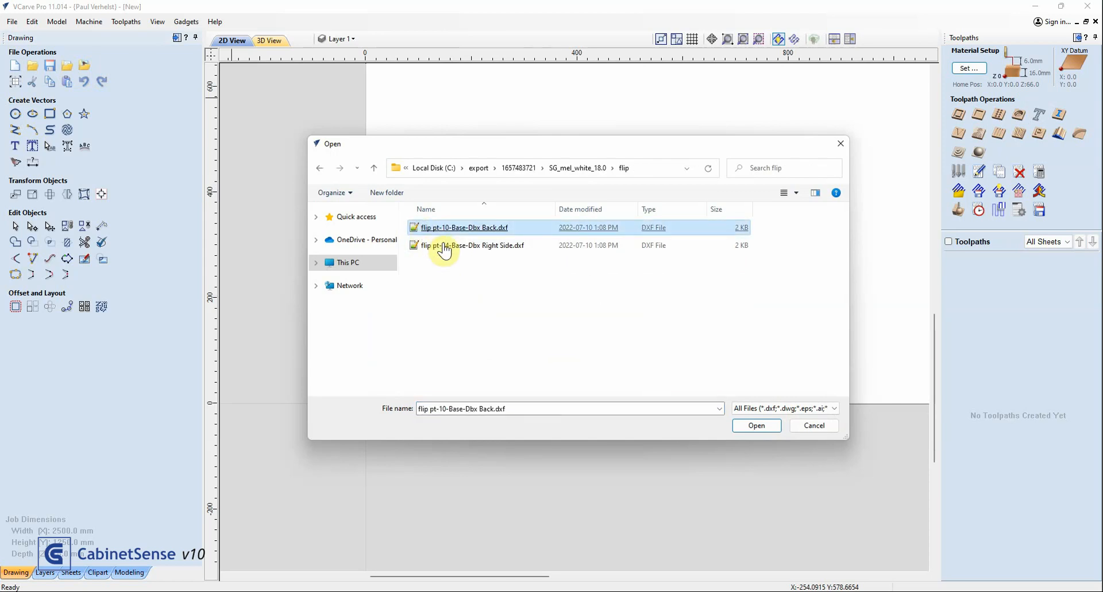
{"action": "double_click", "coordinate": [444, 246]}
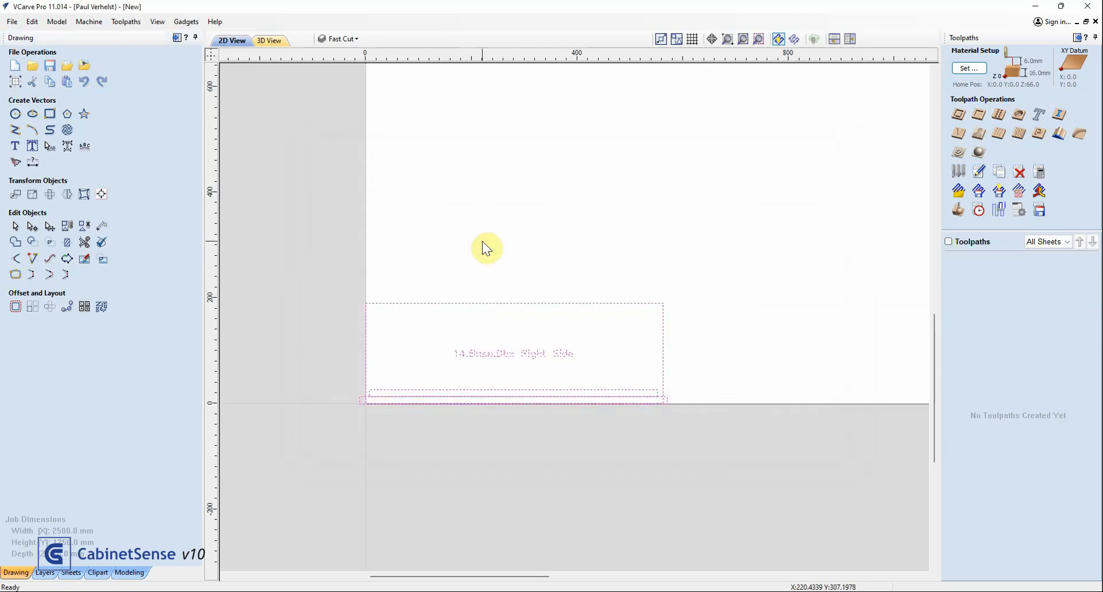
{"action": "scroll", "coordinate": [344, 391], "scroll_direction": "up", "scroll_amount": 5}
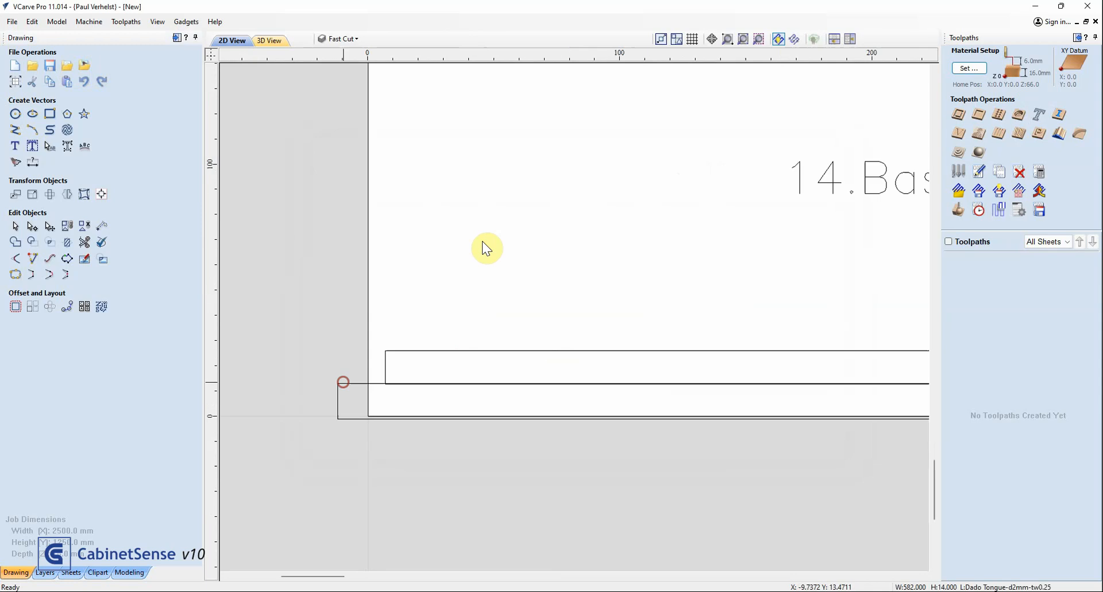
{"action": "left_click", "coordinate": [344, 383]}
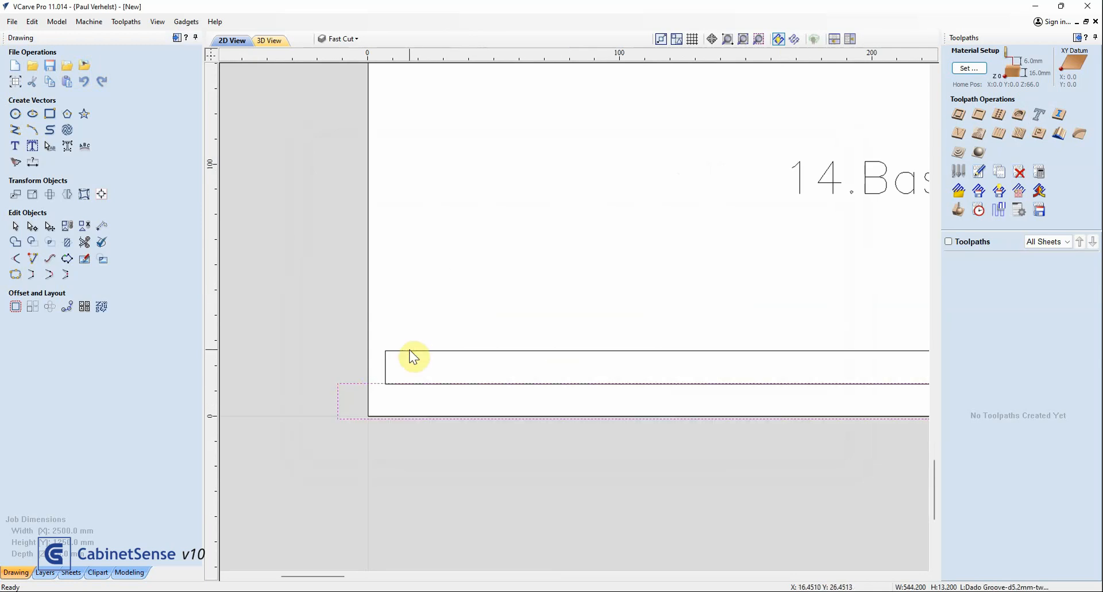
{"action": "left_click", "coordinate": [409, 351]}
{"action": "scroll", "coordinate": [416, 307], "scroll_direction": "down", "scroll_amount": 3}
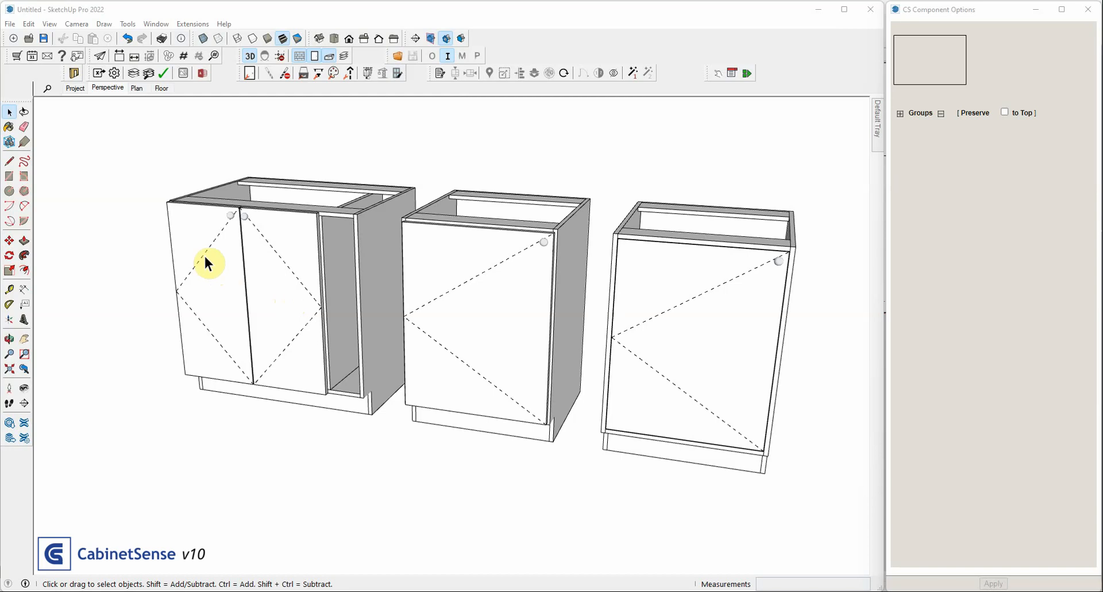
In SketchUp, examine the doors and side panels of the three base cabinets from several angles
{"action": "middle_click_drag", "start_coordinate": [187, 249], "coordinate": [334, 291]}
{"action": "middle_click_drag", "start_coordinate": [315, 315], "coordinate": [196, 337]}
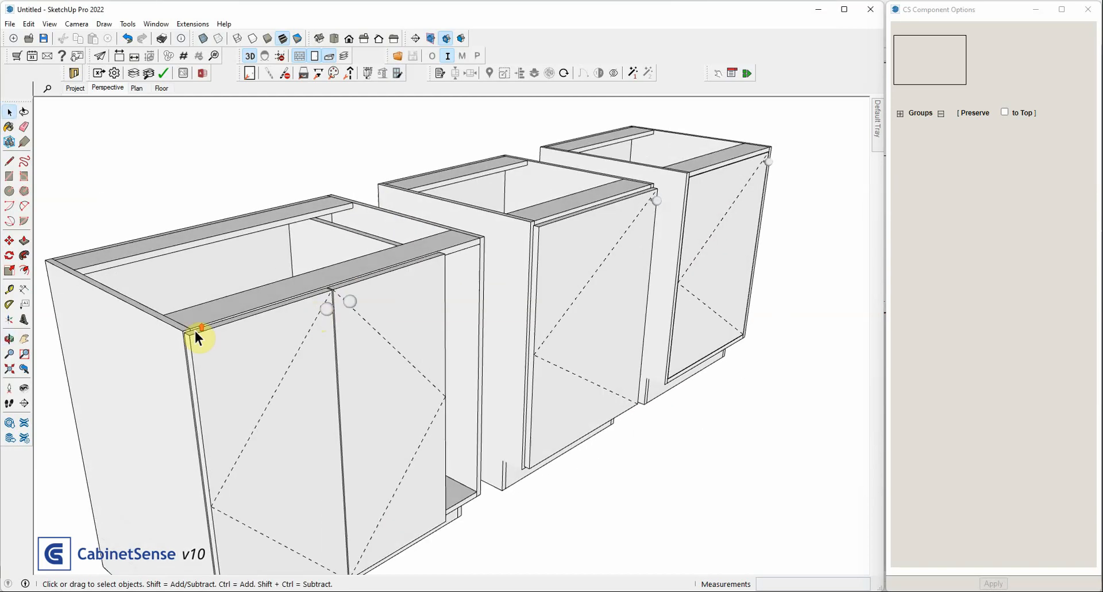
{"action": "middle_click_drag", "start_coordinate": [344, 329], "coordinate": [222, 275]}
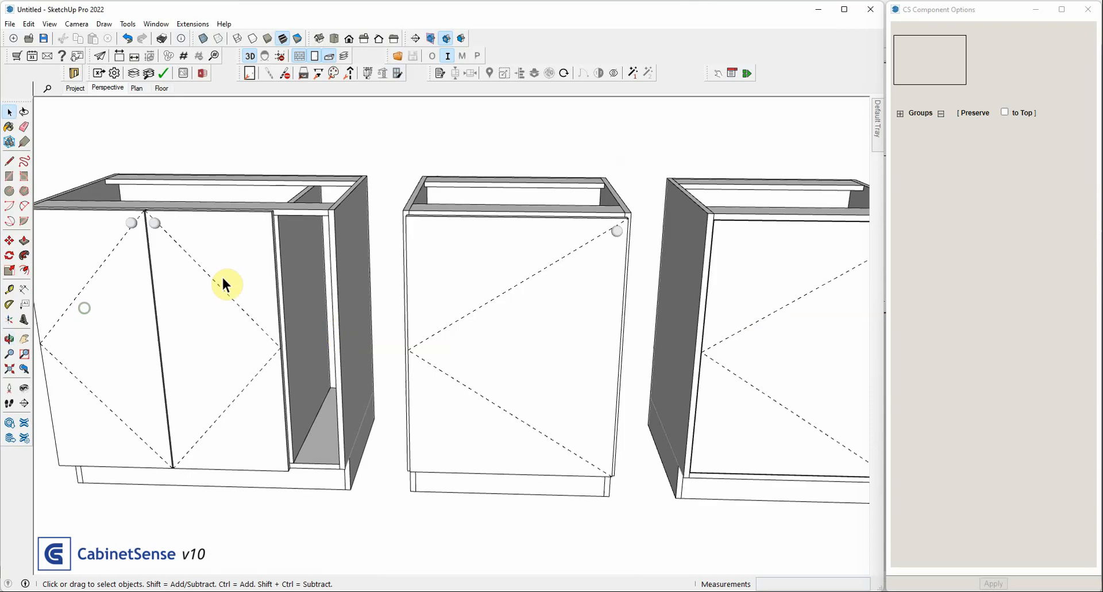
{"action": "scroll", "coordinate": [283, 226], "scroll_direction": "up", "scroll_amount": 2}
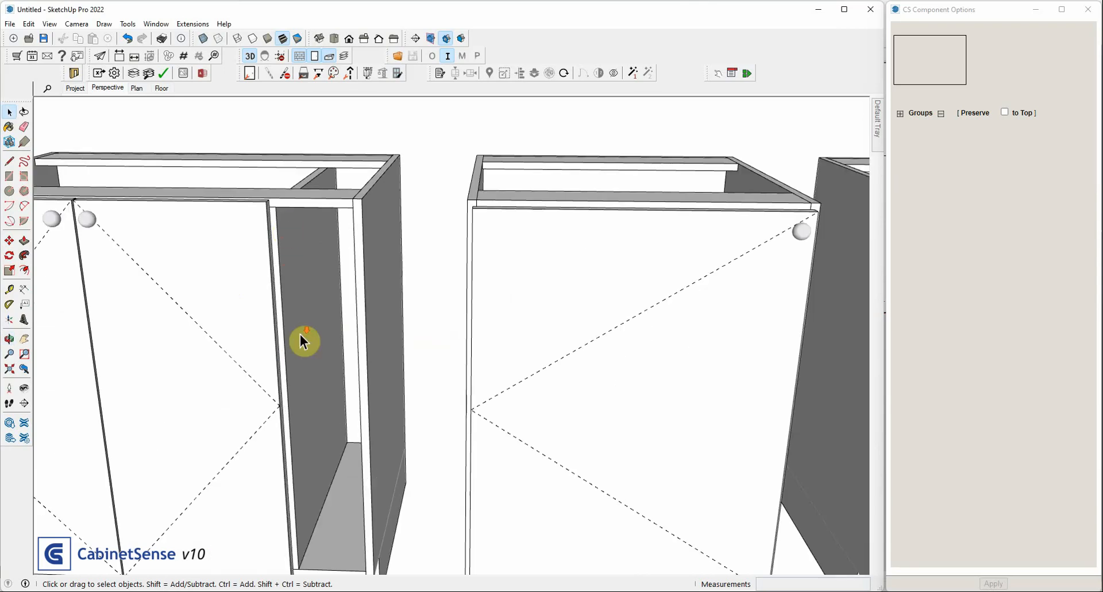
{"action": "scroll", "coordinate": [302, 340], "scroll_direction": "down", "scroll_amount": 1}
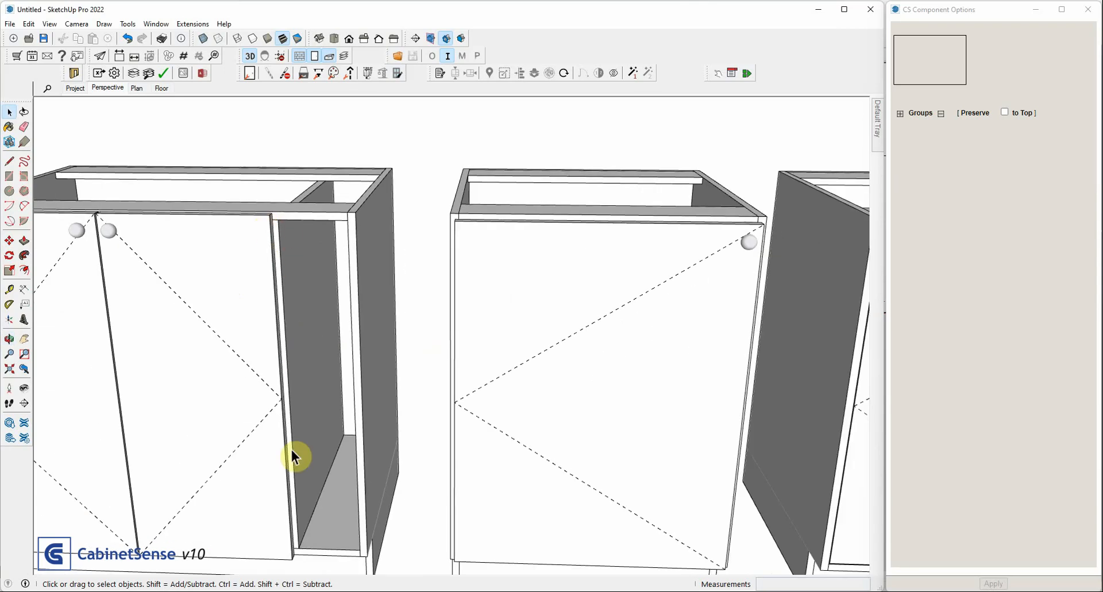
{"action": "scroll", "coordinate": [339, 368], "scroll_direction": "down", "scroll_amount": 1}
{"action": "scroll", "coordinate": [339, 367], "scroll_direction": "down", "scroll_amount": 1}
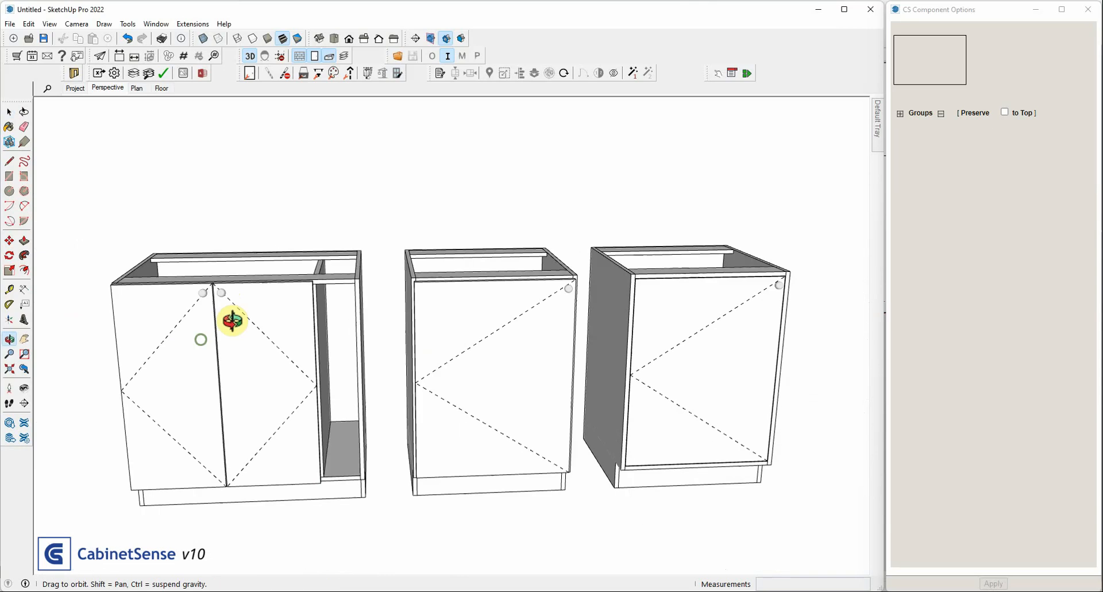
Open the two-door cabinet for editing, review its door's number-of-doors and hinge options, and leave the cabinet's editing context
{"action": "double_click", "coordinate": [244, 316]}
{"action": "left_click", "coordinate": [245, 319]}
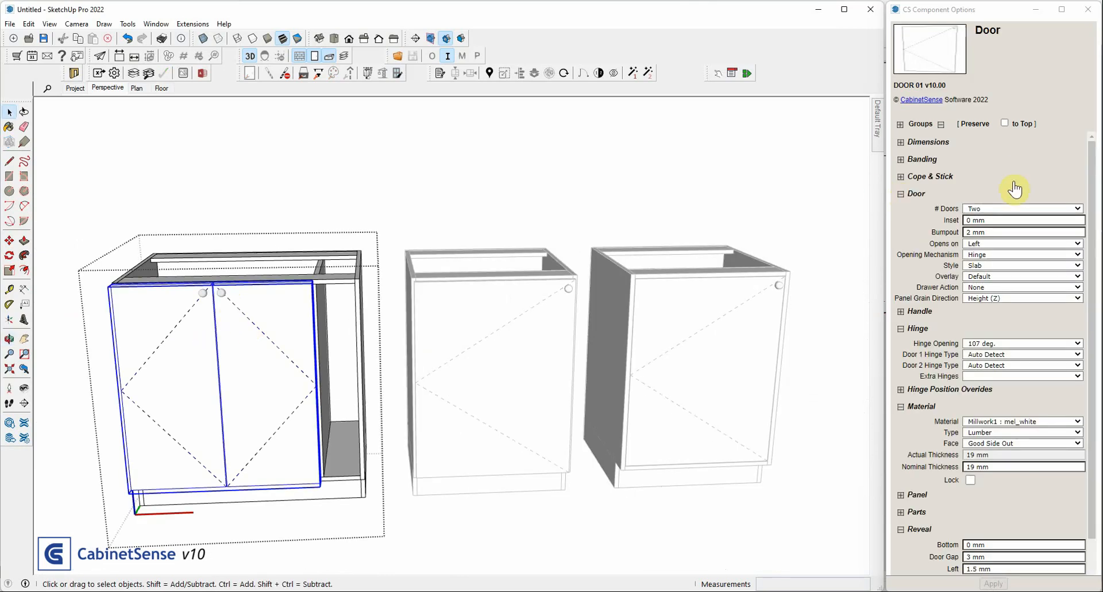
{"action": "left_click", "coordinate": [1001, 209]}
{"action": "left_click", "coordinate": [996, 210]}
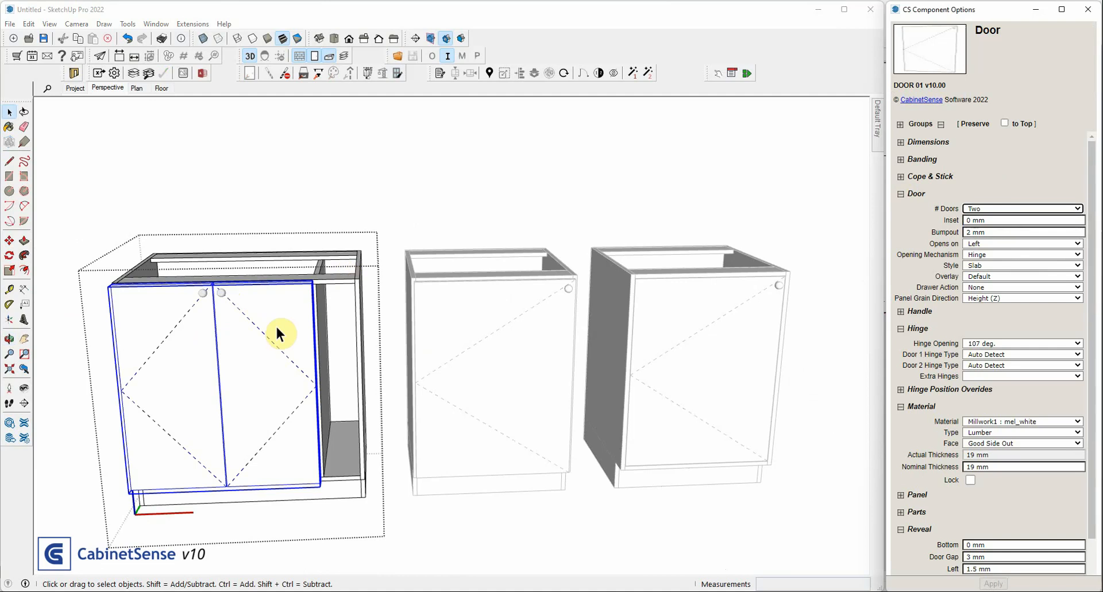
{"action": "left_click", "coordinate": [251, 204]}
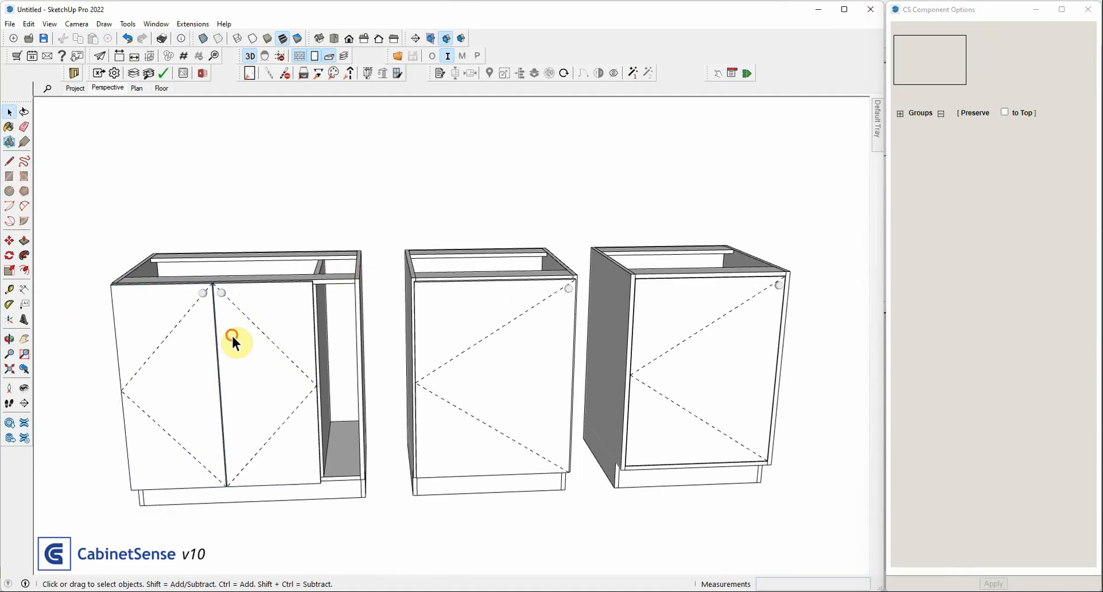
Select the two-door cabinet, switch to the front elevation with transparent faces, and preview its machining drillpoints around the left door's upper hinge
{"action": "left_click", "coordinate": [239, 308]}
{"action": "left_click", "coordinate": [249, 55]}
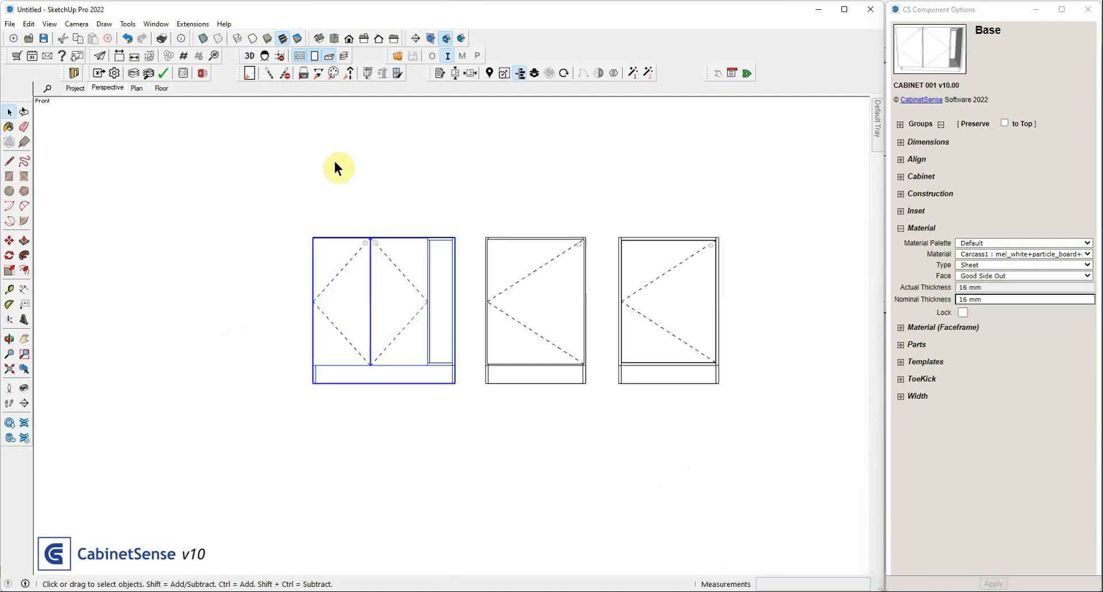
{"action": "left_click", "coordinate": [202, 39]}
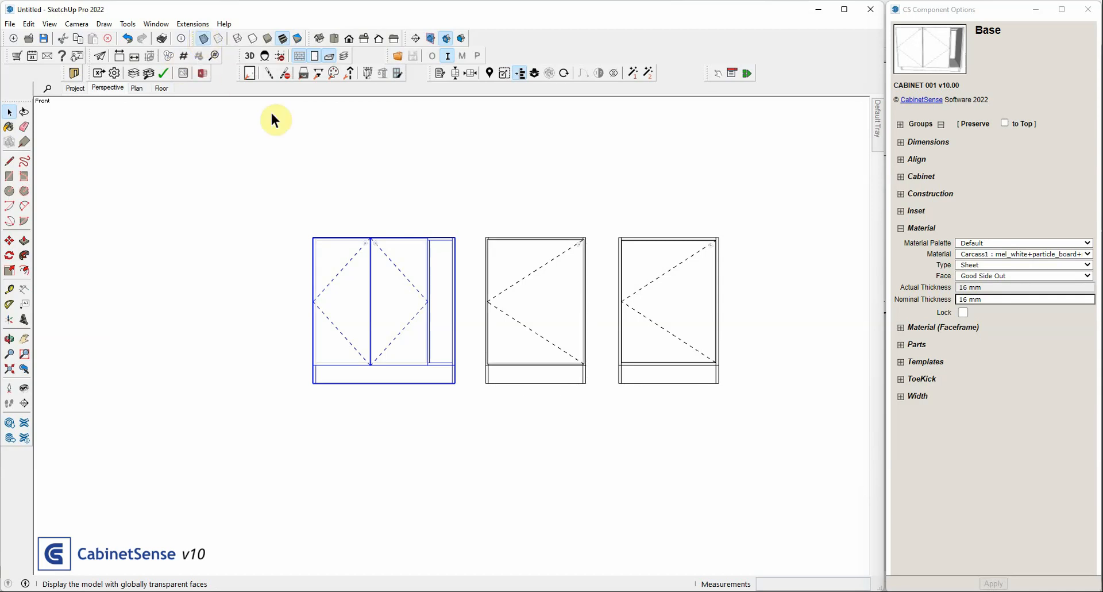
{"action": "scroll", "coordinate": [363, 259], "scroll_direction": "up", "scroll_amount": 3}
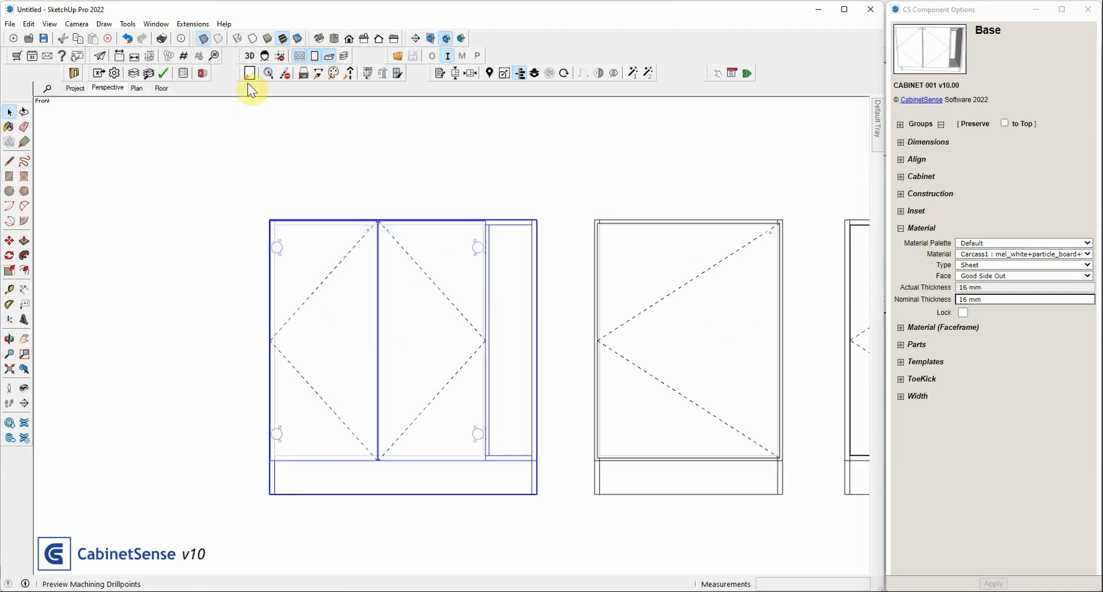
{"action": "scroll", "coordinate": [277, 252], "scroll_direction": "up", "scroll_amount": 3}
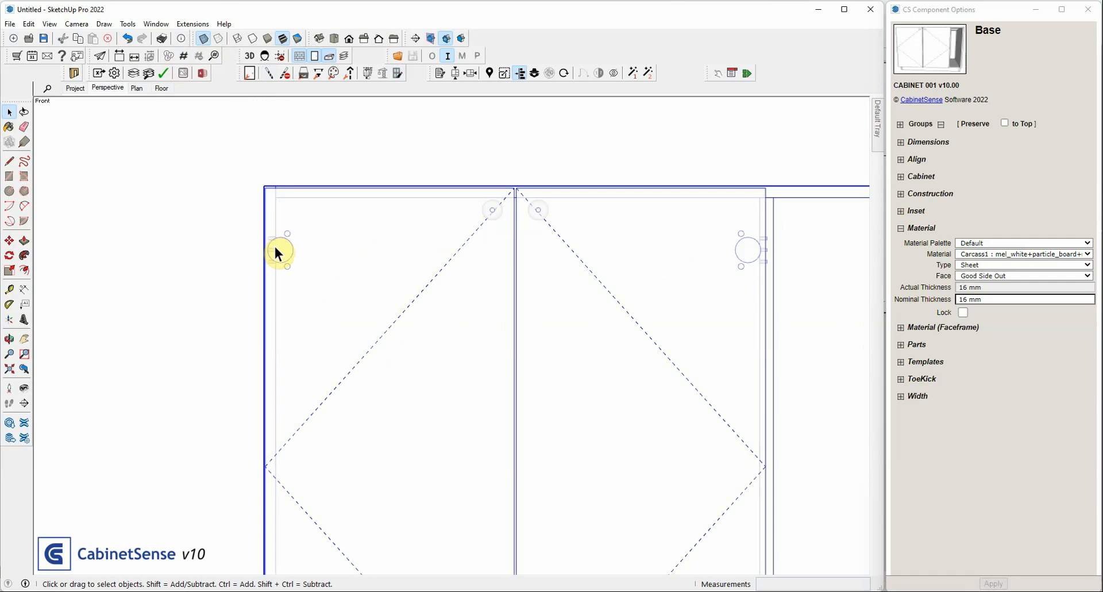
{"action": "scroll", "coordinate": [274, 247], "scroll_direction": "up", "scroll_amount": 1}
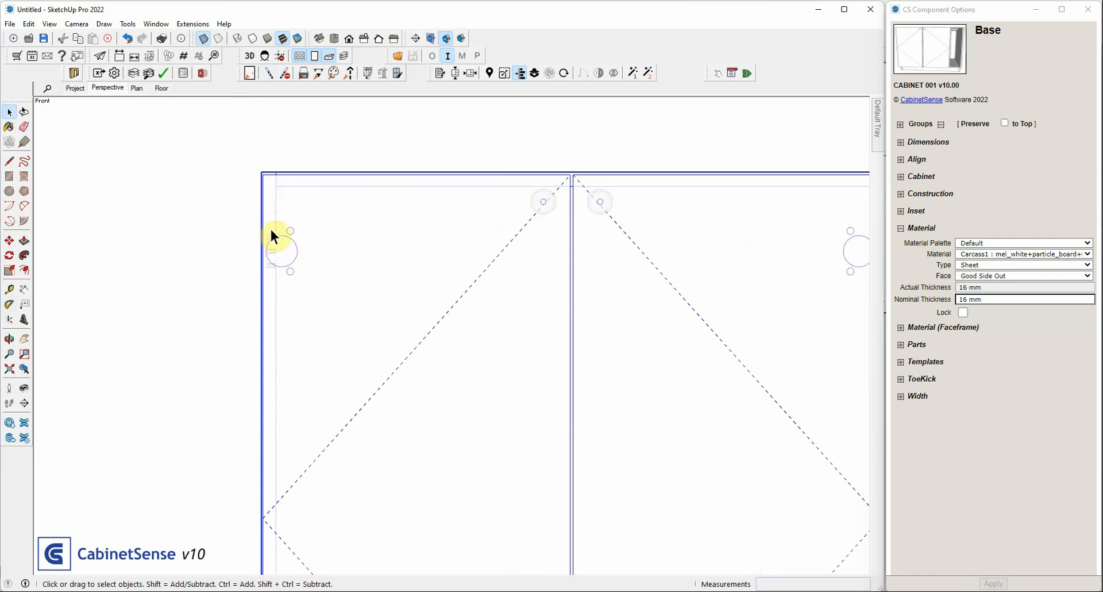
Dimension the horizontal distance from the left door's upper outer corner to the center of its upper hinge cup
{"action": "left_click", "coordinate": [22, 289]}
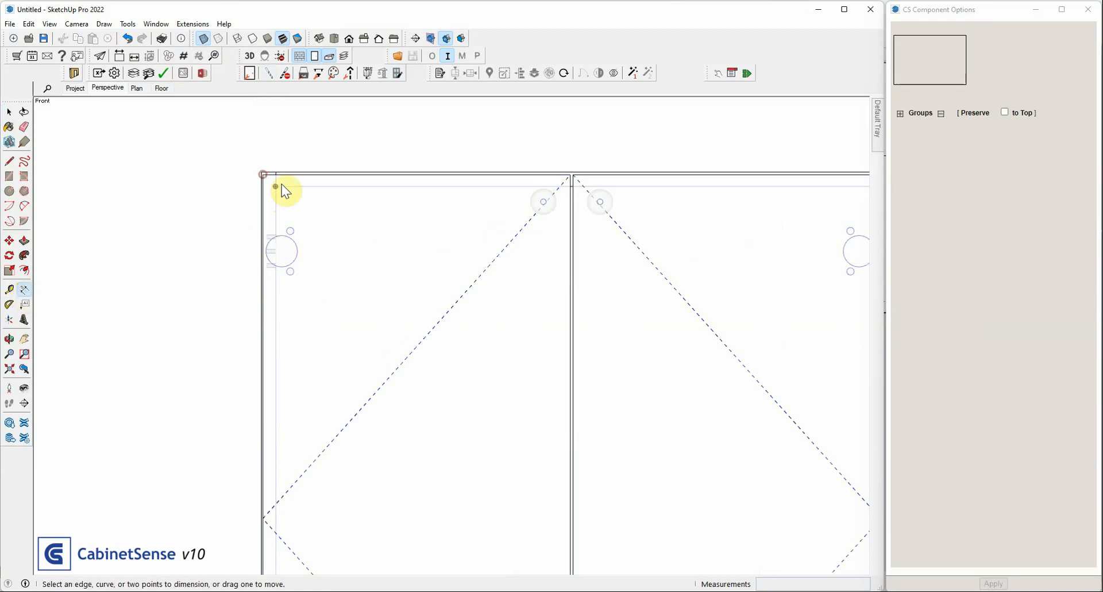
{"action": "left_click", "coordinate": [263, 175]}
{"action": "scroll", "coordinate": [278, 217], "scroll_direction": "up", "scroll_amount": 3}
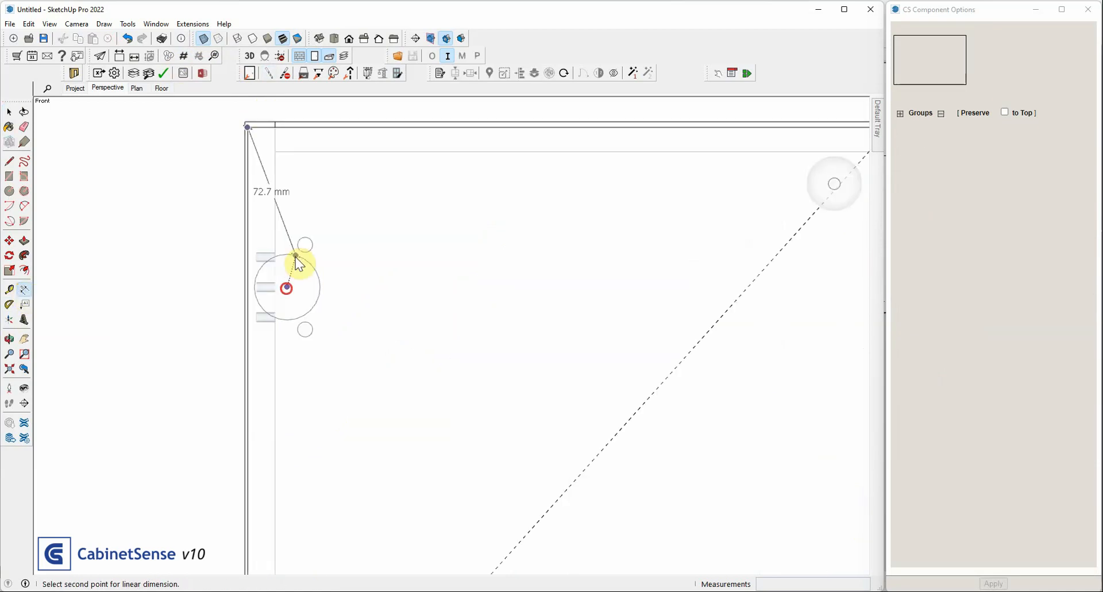
{"action": "left_click", "coordinate": [287, 287]}
{"action": "left_click", "coordinate": [300, 223]}
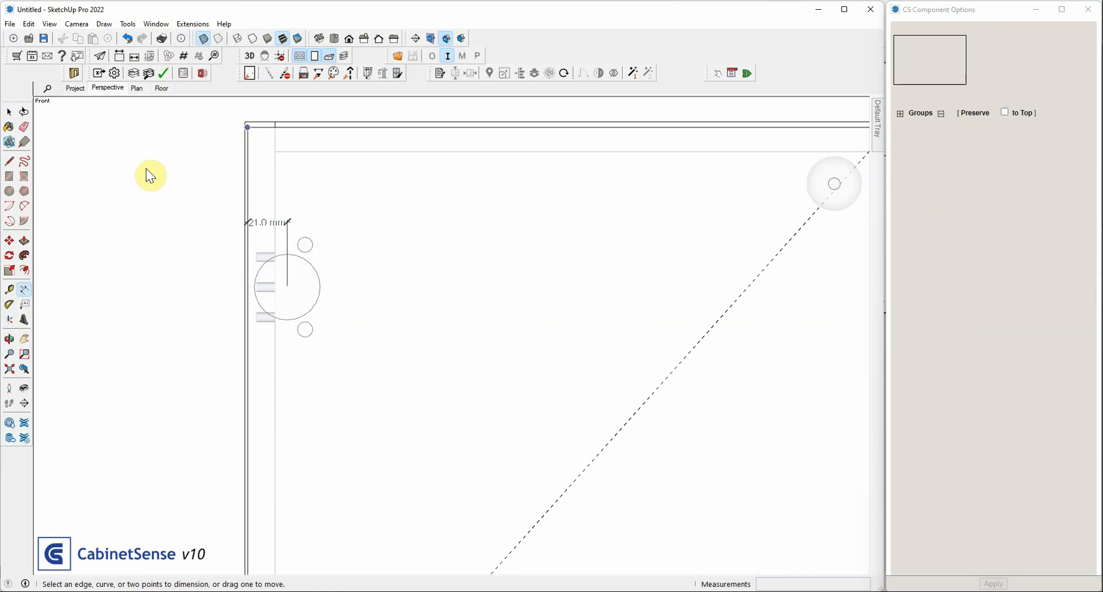
Dimension the horizontal distance from the right door's upper outer corner to the center of its upper hinge cup
{"action": "scroll", "coordinate": [146, 168], "scroll_direction": "down", "scroll_amount": 4}
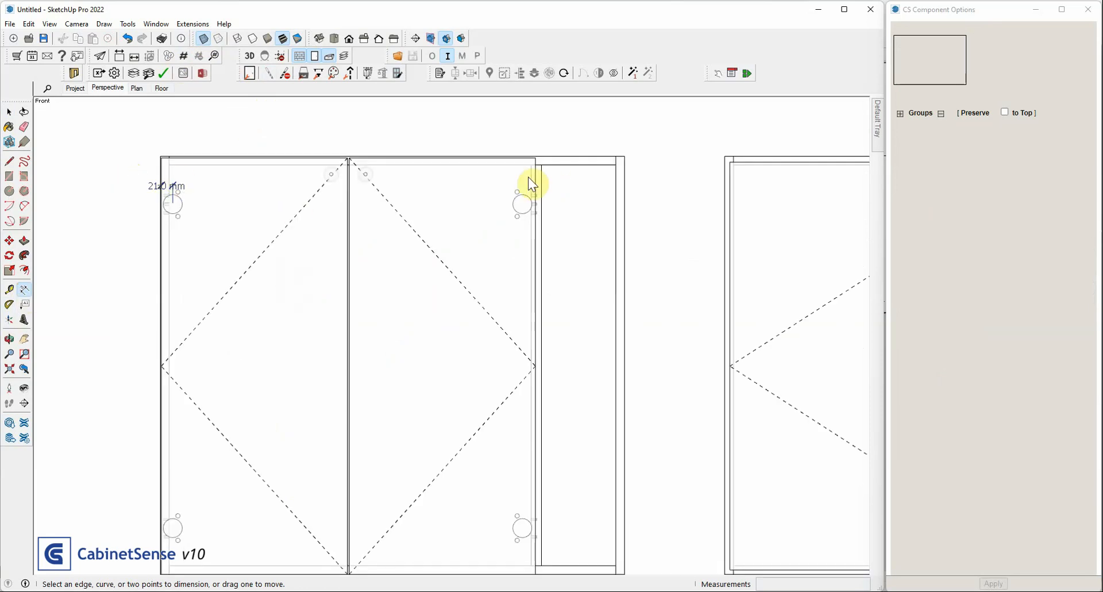
{"action": "scroll", "coordinate": [530, 184], "scroll_direction": "up", "scroll_amount": 2}
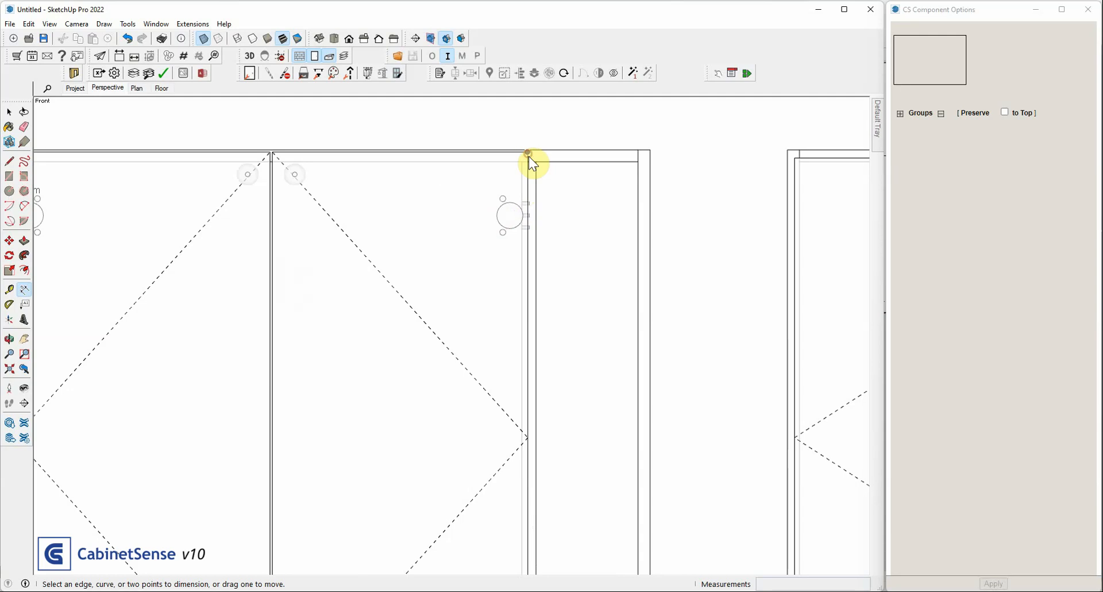
{"action": "left_click", "coordinate": [529, 153]}
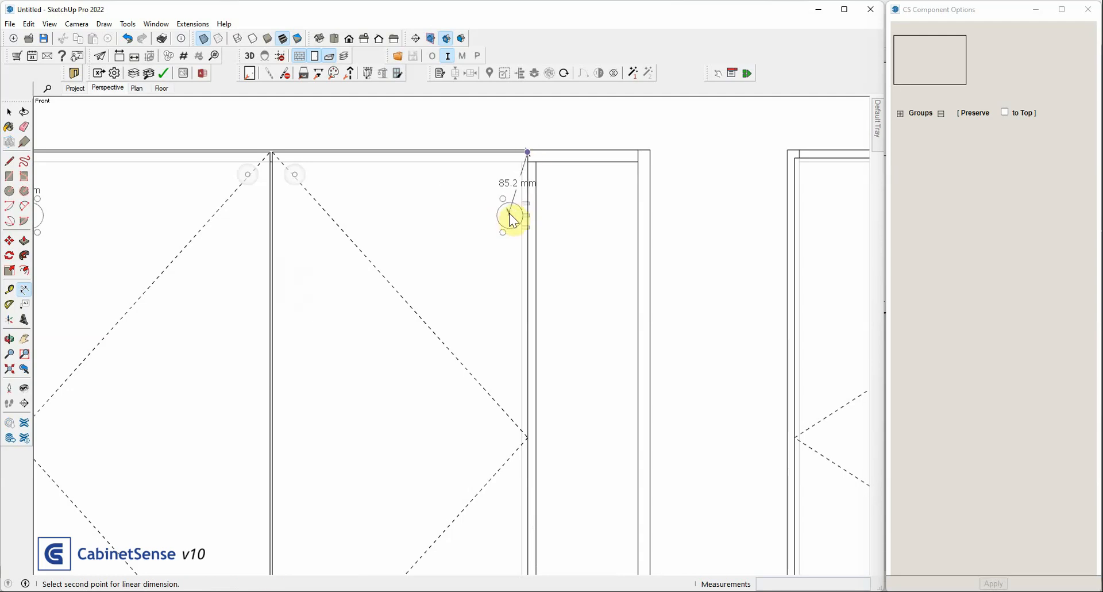
{"action": "left_click", "coordinate": [510, 216]}
{"action": "left_click", "coordinate": [516, 172]}
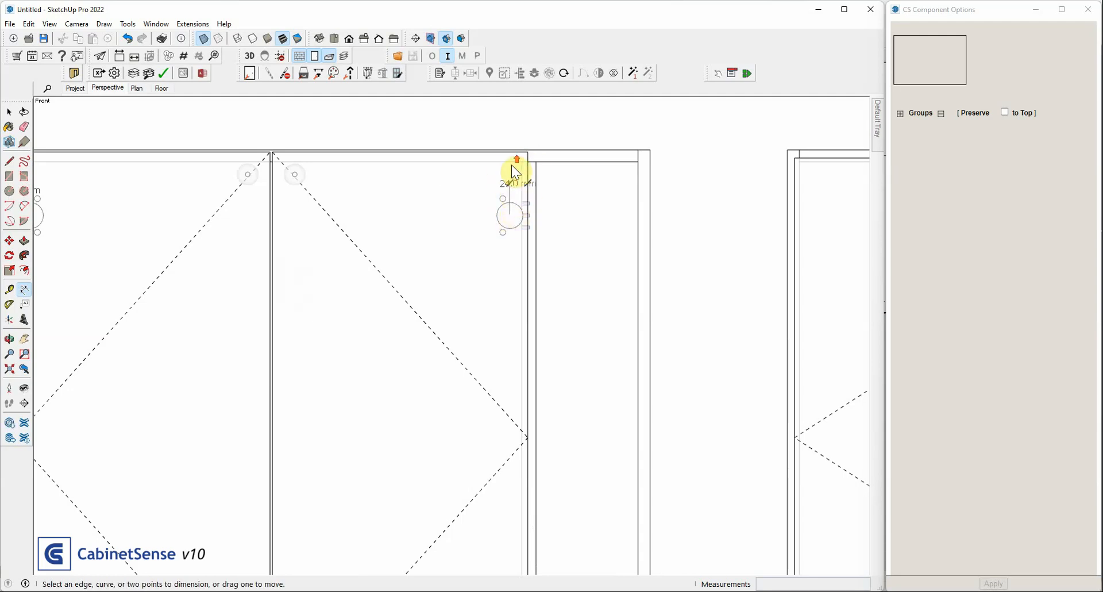
Dimension the horizontal distance from the partition's inner edge to the center of the right door's upper hinge cup
{"action": "scroll", "coordinate": [515, 173], "scroll_direction": "up", "scroll_amount": 2}
{"action": "scroll", "coordinate": [513, 164], "scroll_direction": "up", "scroll_amount": 1}
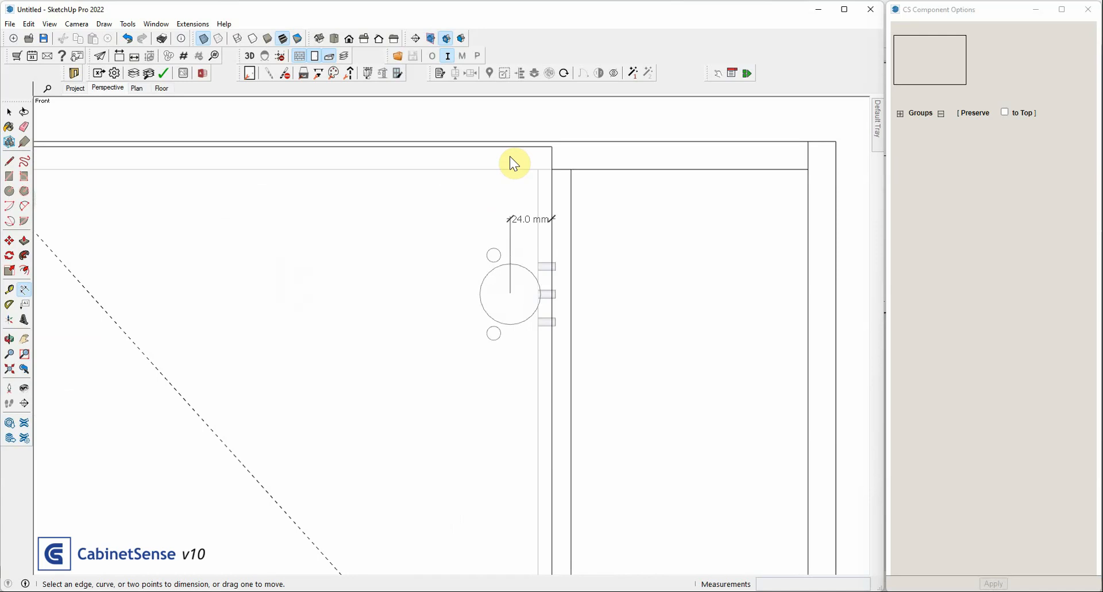
{"action": "left_click", "coordinate": [538, 169]}
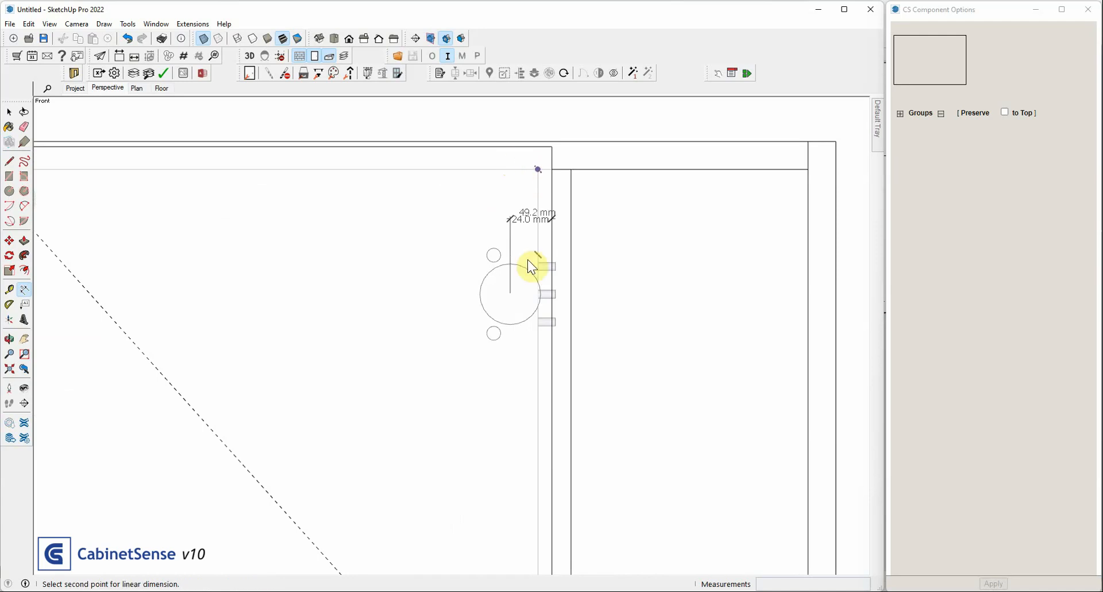
{"action": "left_click", "coordinate": [510, 293]}
{"action": "left_click", "coordinate": [515, 194]}
{"action": "scroll", "coordinate": [511, 201], "scroll_direction": "up", "scroll_amount": 2}
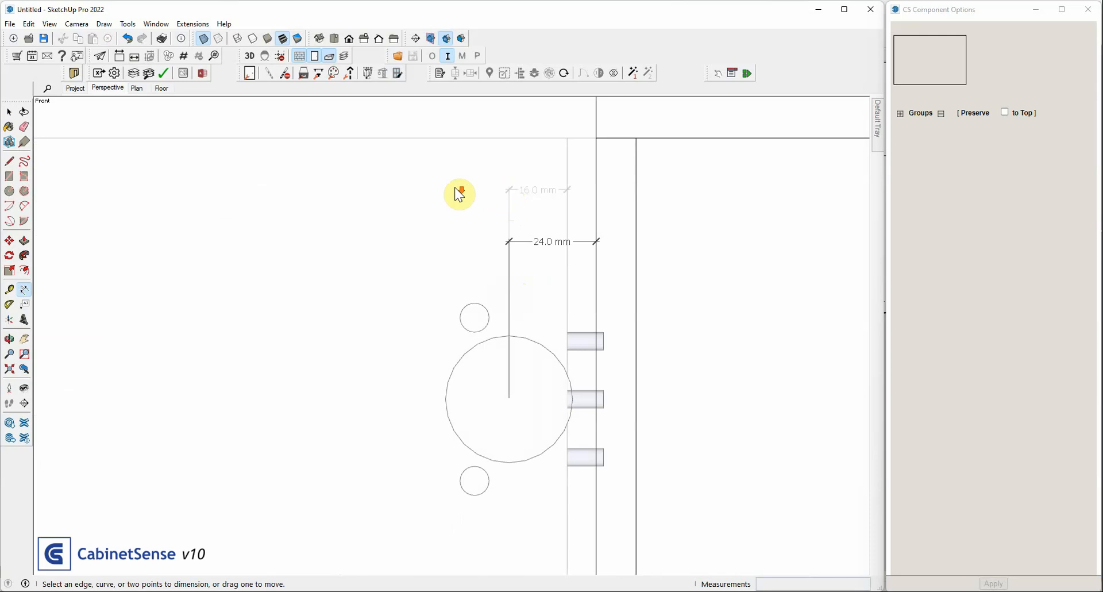
Open the two-door cabinet for editing, select its door component, and collapse all of the door's option groups
{"action": "scroll", "coordinate": [459, 193], "scroll_direction": "down", "scroll_amount": 1}
{"action": "scroll", "coordinate": [454, 187], "scroll_direction": "down", "scroll_amount": 2}
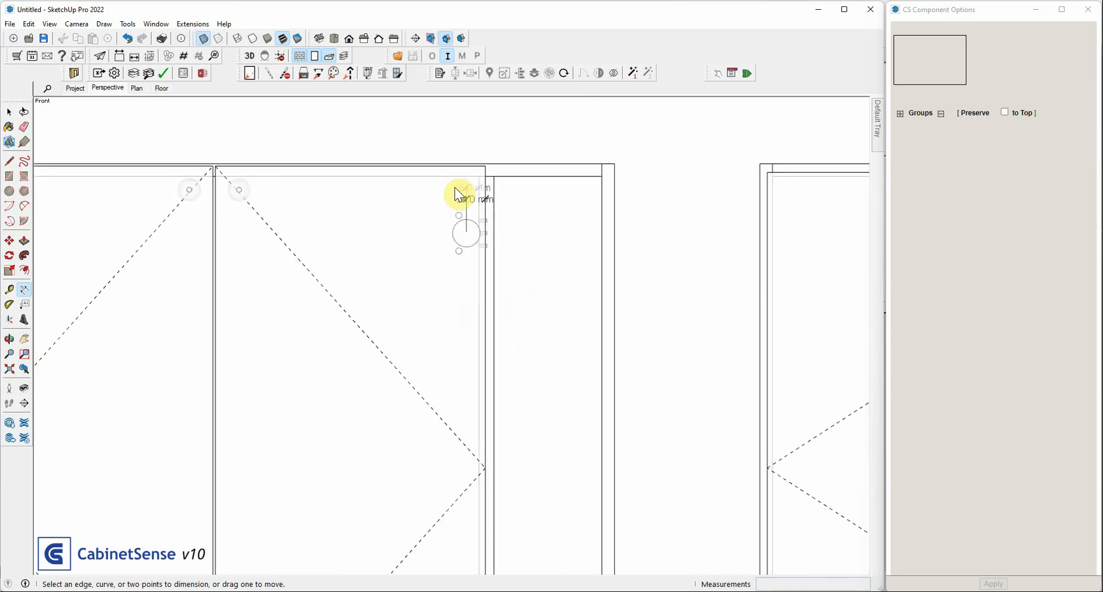
{"action": "scroll", "coordinate": [454, 187], "scroll_direction": "down", "scroll_amount": 1}
{"action": "key", "text": "space"}
{"action": "left_click", "coordinate": [416, 194]}
{"action": "left_click", "coordinate": [416, 195]}
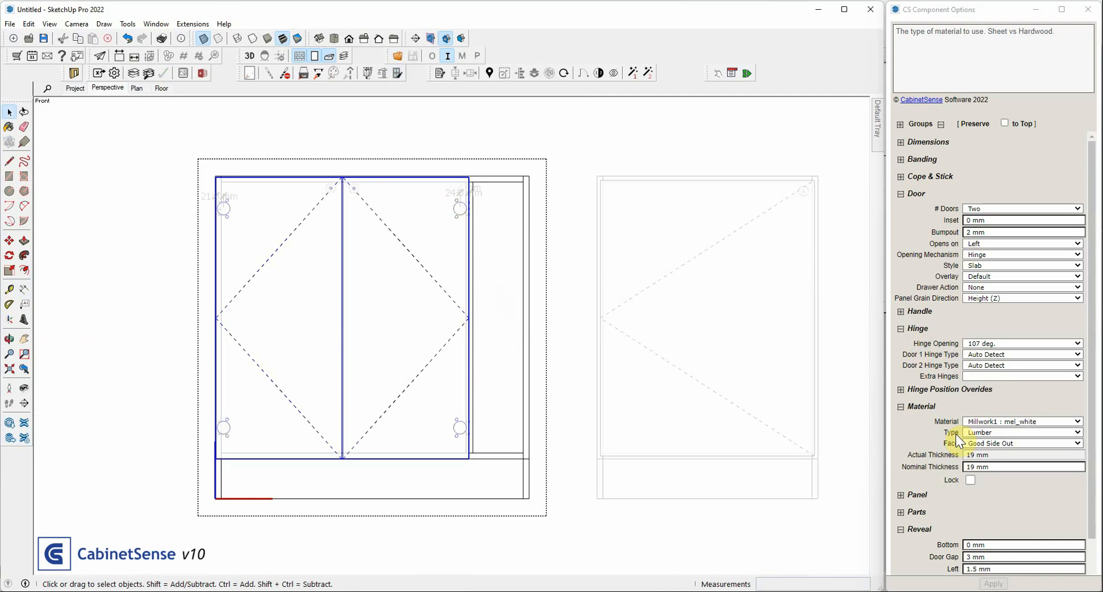
{"action": "scroll", "coordinate": [954, 440], "scroll_direction": "down", "scroll_amount": 1}
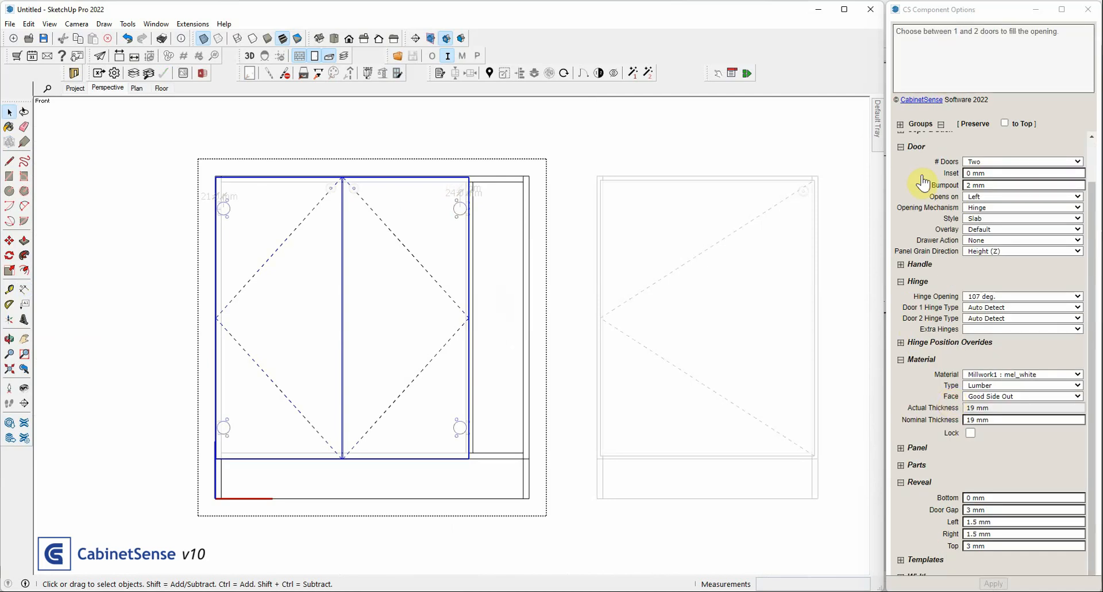
{"action": "left_click", "coordinate": [939, 126]}
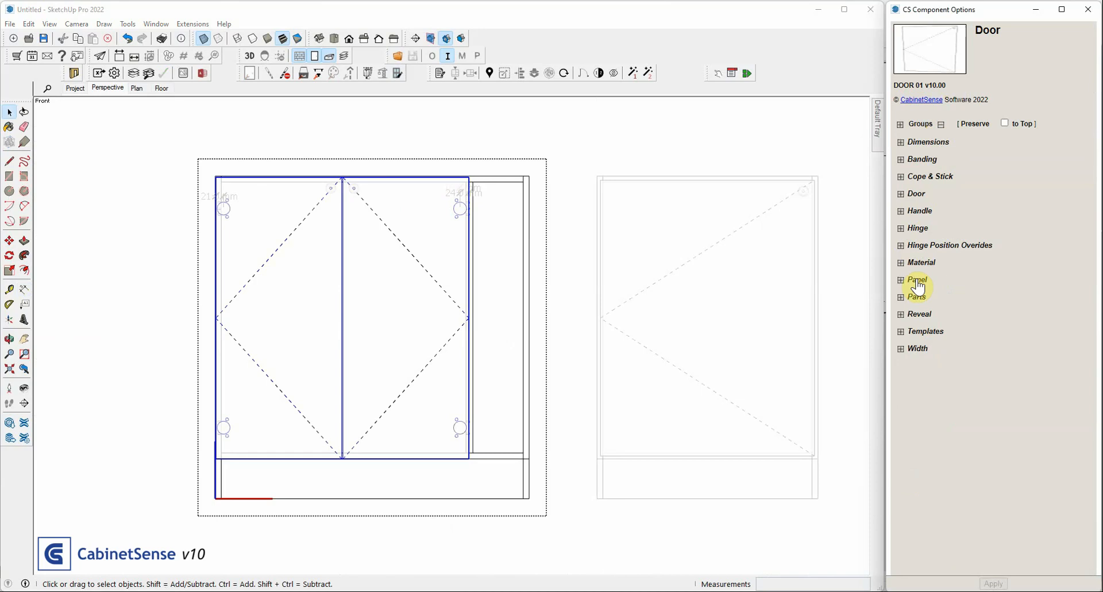
Review the door's hinge type choices, keep Door 2 Hinge Type on Auto Detect, and leave the cabinet's editing context
{"action": "left_click", "coordinate": [918, 227]}
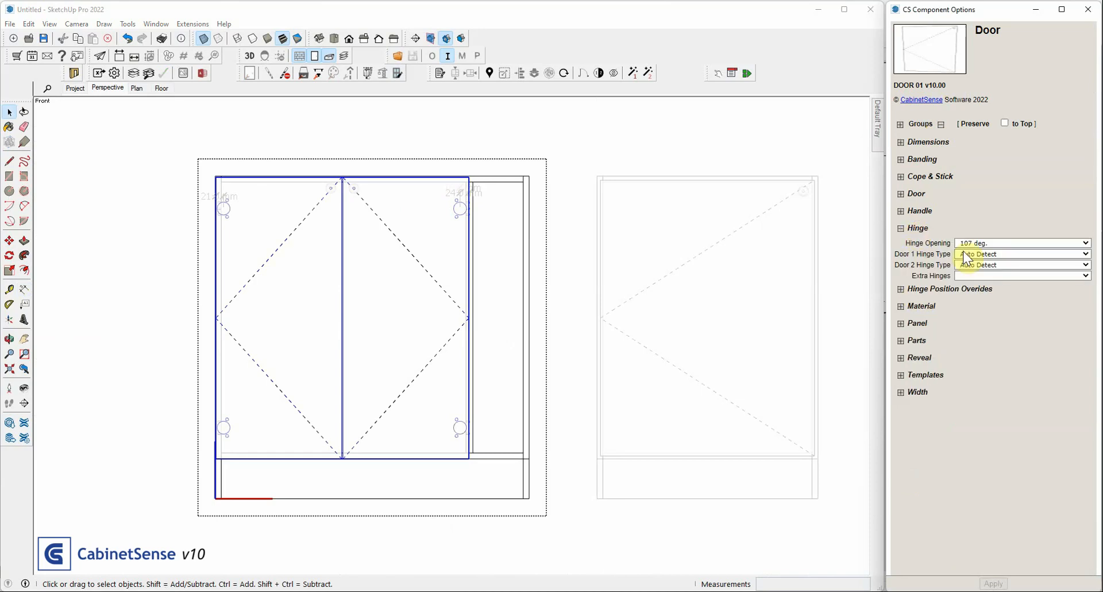
{"action": "mouse_move", "coordinate": [963, 254]}
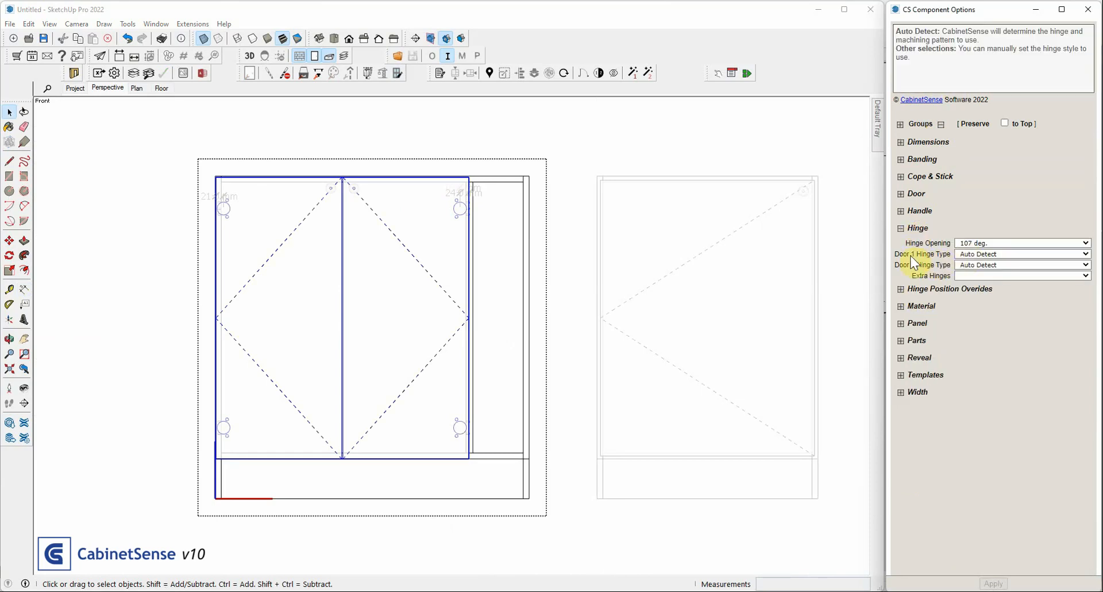
{"action": "left_click", "coordinate": [987, 264]}
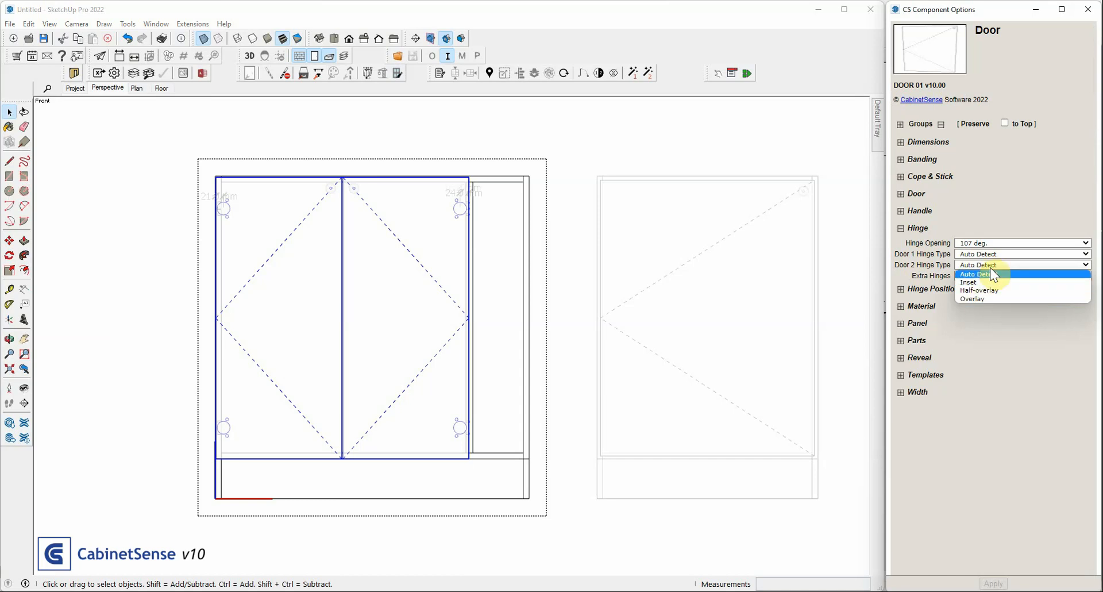
{"action": "left_click", "coordinate": [991, 273]}
{"action": "left_click", "coordinate": [620, 149]}
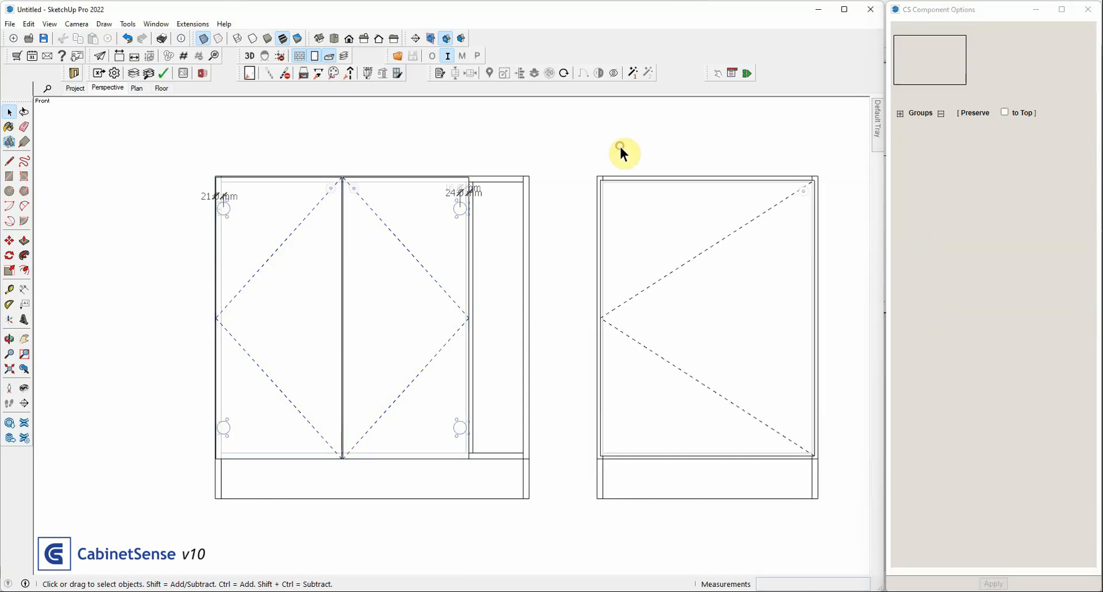
Select the middle single-door cabinet and preview its machining drillpoints around the upper hinge
{"action": "scroll", "coordinate": [358, 198], "scroll_direction": "down", "scroll_amount": 3}
{"action": "left_click", "coordinate": [443, 217]}
{"action": "scroll", "coordinate": [444, 217], "scroll_direction": "up", "scroll_amount": 3}
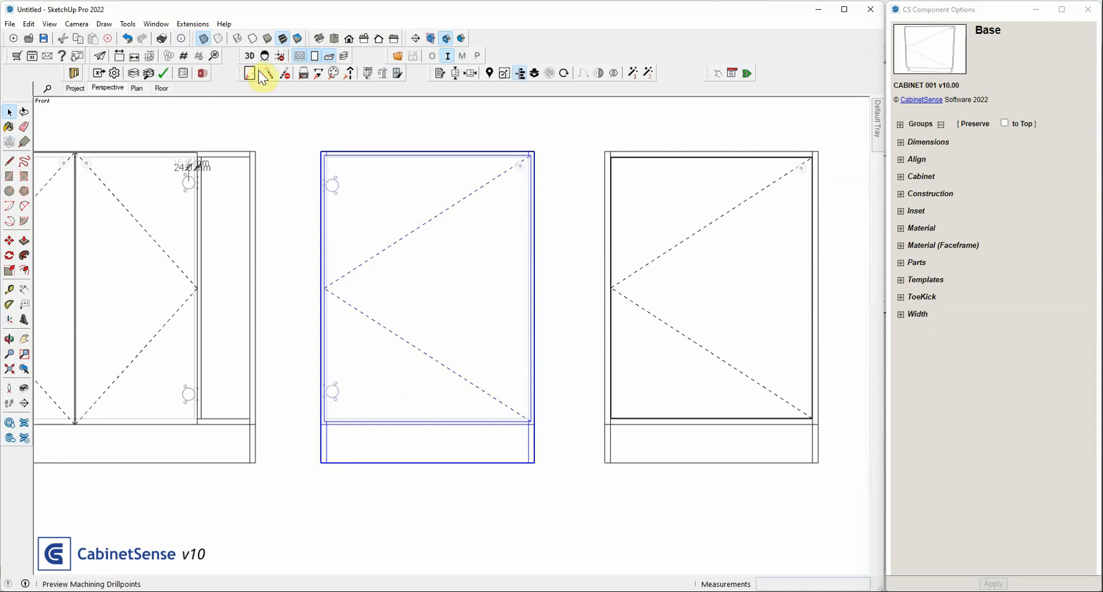
{"action": "scroll", "coordinate": [319, 117], "scroll_direction": "up", "scroll_amount": 3}
{"action": "scroll", "coordinate": [327, 154], "scroll_direction": "up", "scroll_amount": 2}
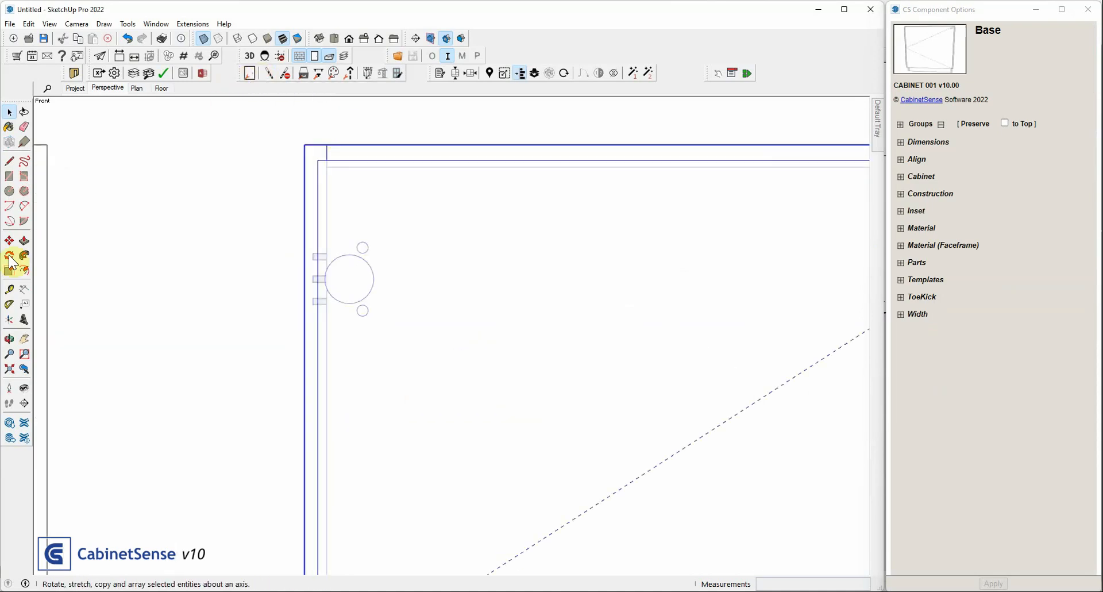
Dimension the horizontal distance from the middle cabinet's side panel inner edge to the center of the door's upper hinge cup
{"action": "left_click", "coordinate": [24, 287]}
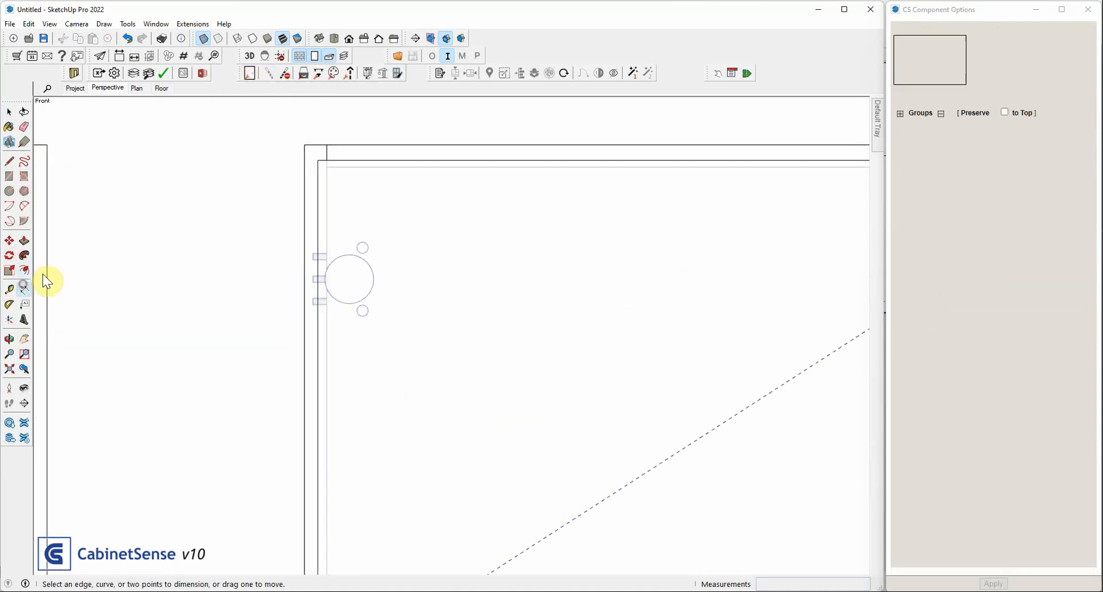
{"action": "left_click", "coordinate": [327, 167]}
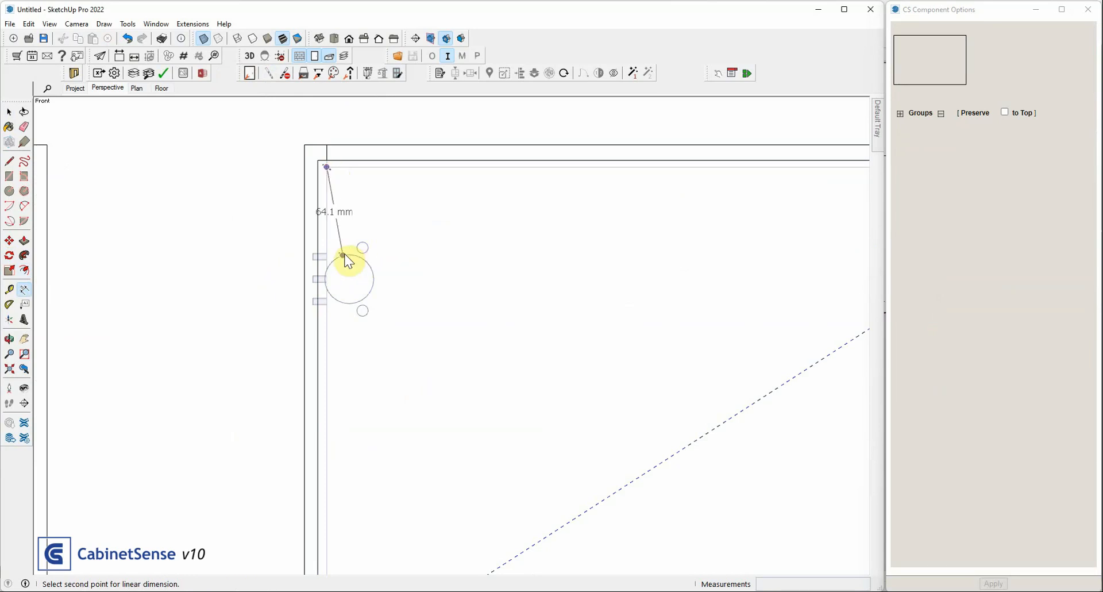
{"action": "left_click", "coordinate": [349, 280]}
{"action": "left_click", "coordinate": [365, 219]}
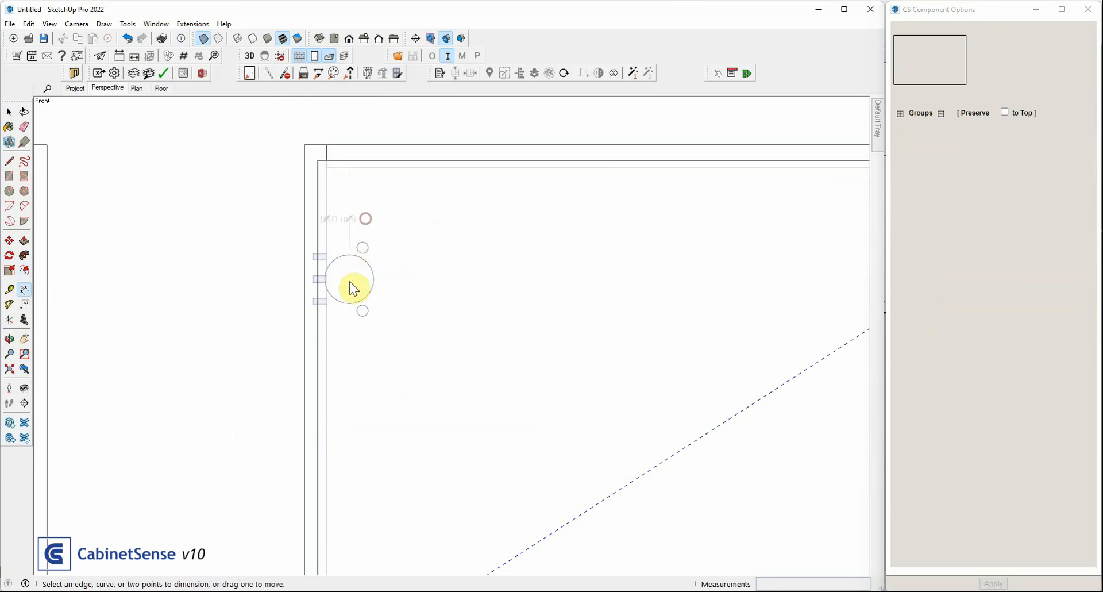
{"action": "scroll", "coordinate": [336, 191], "scroll_direction": "up", "scroll_amount": 2}
{"action": "scroll", "coordinate": [310, 197], "scroll_direction": "up", "scroll_amount": 2}
{"action": "scroll", "coordinate": [357, 207], "scroll_direction": "down", "scroll_amount": 2}
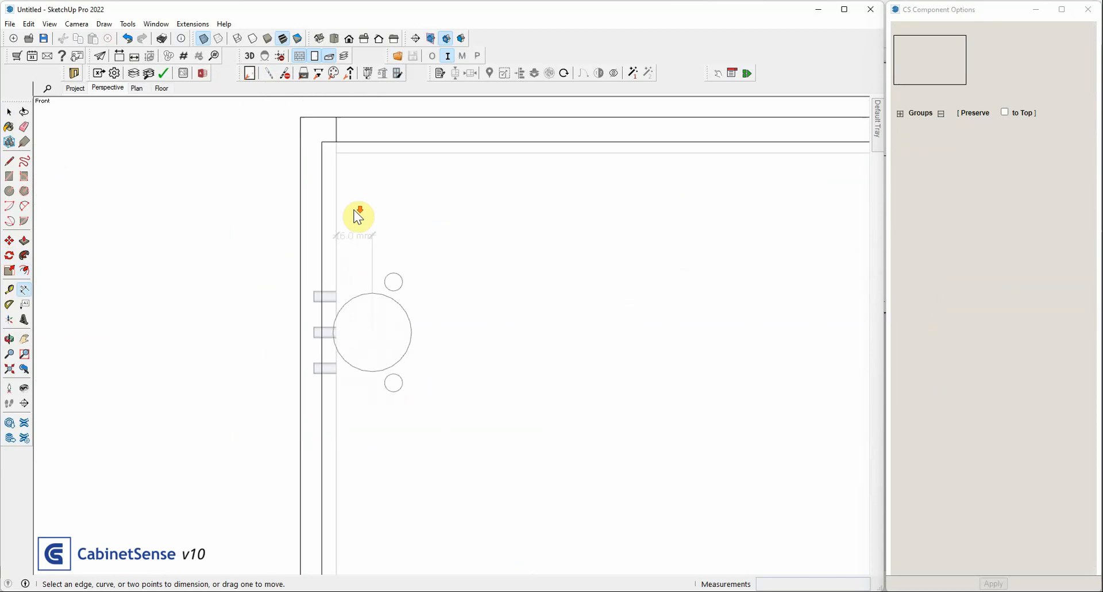
{"action": "scroll", "coordinate": [357, 216], "scroll_direction": "down", "scroll_amount": 3}
{"action": "scroll", "coordinate": [92, 256], "scroll_direction": "down", "scroll_amount": 2}
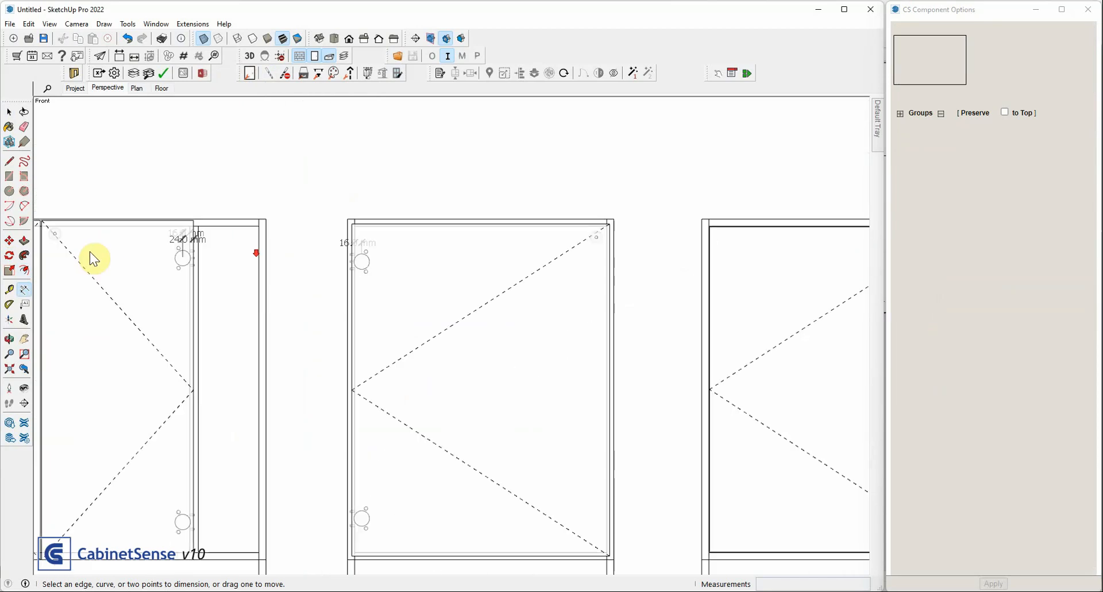
Select the single-door cabinet at the far right of the row and preview its machining drillpoints around the upper hinge
{"action": "scroll", "coordinate": [161, 267], "scroll_direction": "up", "scroll_amount": 2}
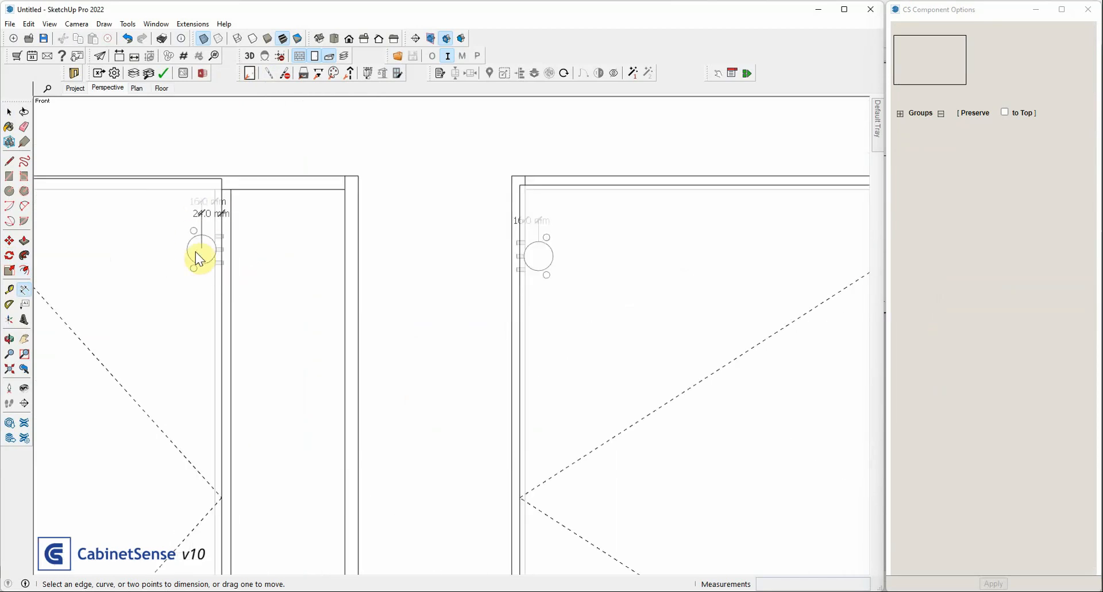
{"action": "scroll", "coordinate": [192, 260], "scroll_direction": "down", "scroll_amount": 2}
{"action": "scroll", "coordinate": [128, 266], "scroll_direction": "down", "scroll_amount": 1}
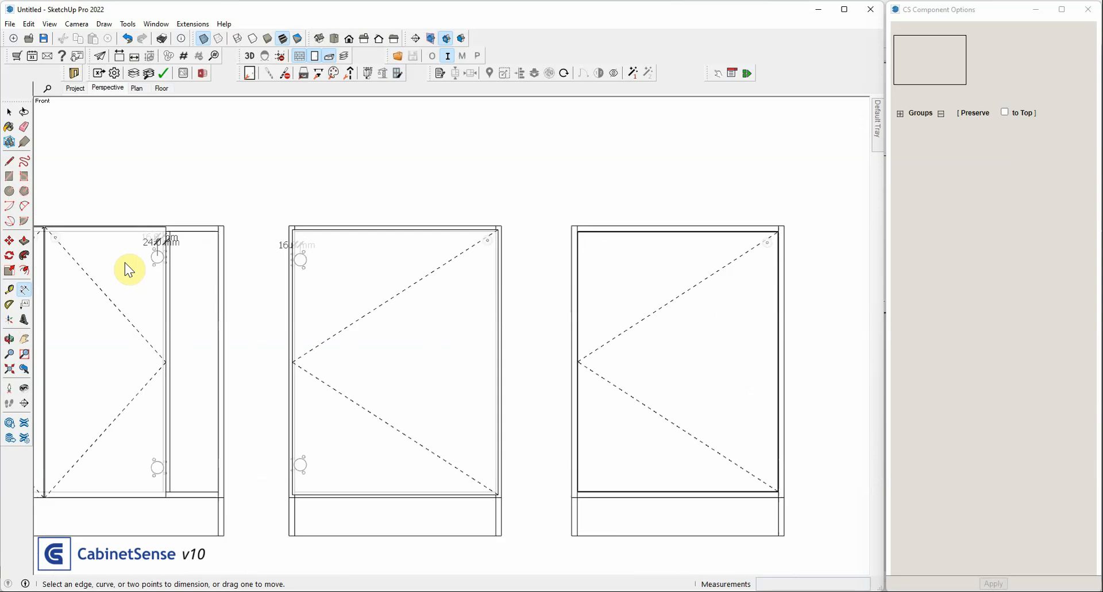
{"action": "key", "text": "space"}
{"action": "left_click", "coordinate": [641, 274]}
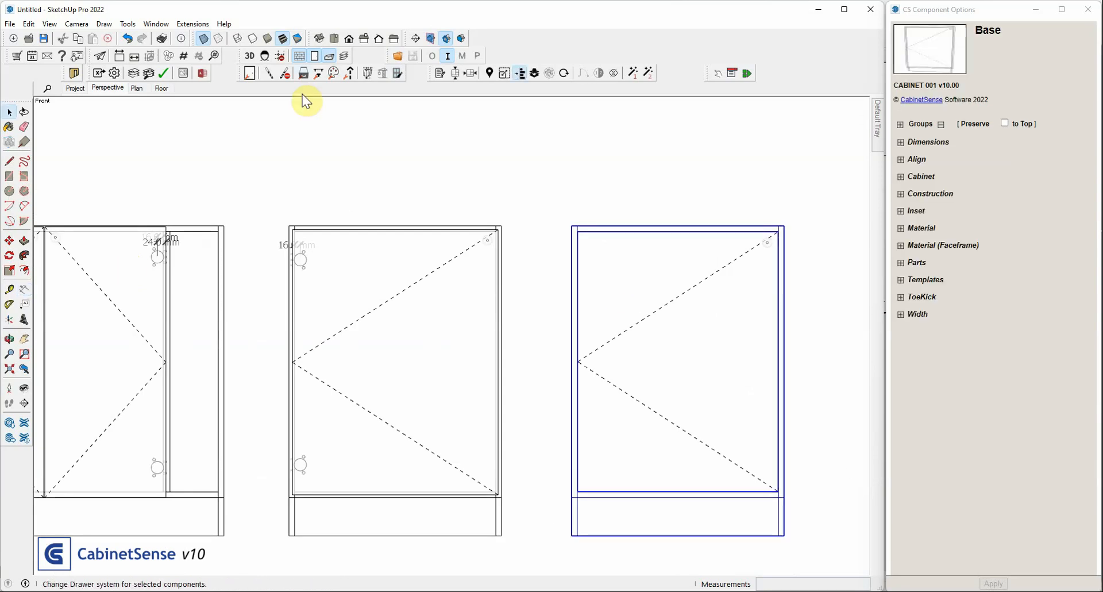
{"action": "left_click", "coordinate": [307, 79]}
{"action": "scroll", "coordinate": [585, 263], "scroll_direction": "up", "scroll_amount": 3}
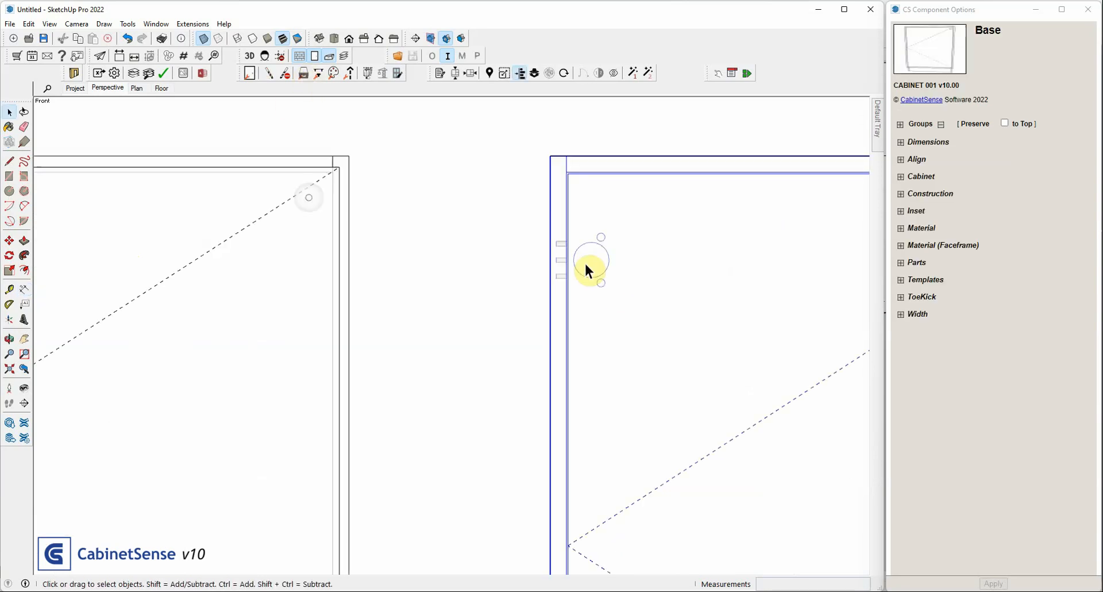
{"action": "scroll", "coordinate": [586, 265], "scroll_direction": "up", "scroll_amount": 1}
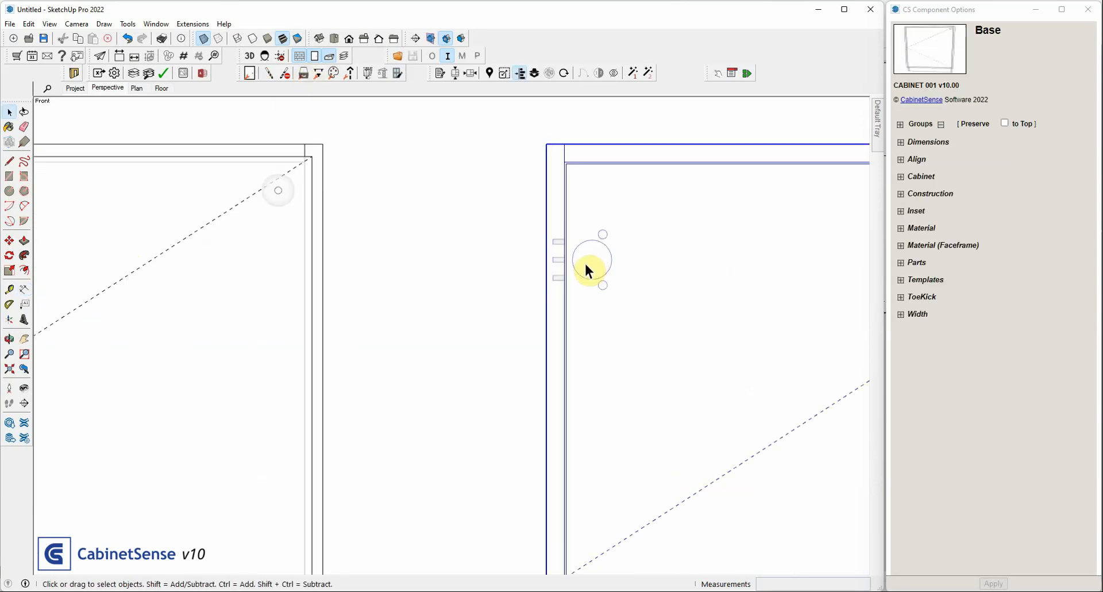
Dimension the horizontal distance from the far-right cabinet's side panel inner edge to the center of the door's upper hinge cup
{"action": "left_click", "coordinate": [25, 287]}
{"action": "scroll", "coordinate": [549, 187], "scroll_direction": "up", "scroll_amount": 4}
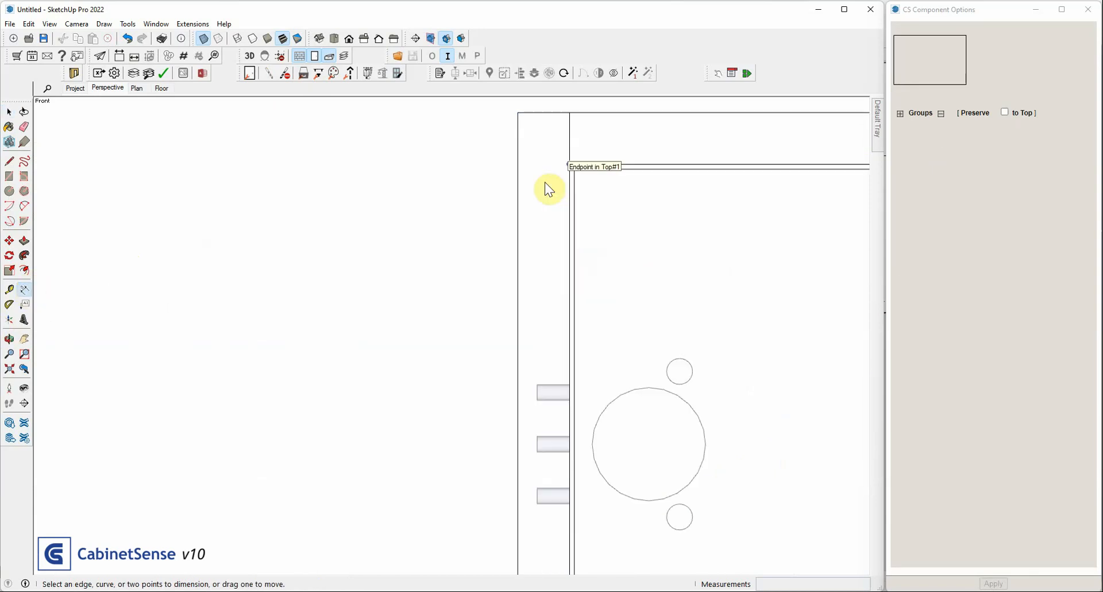
{"action": "left_click", "coordinate": [563, 165]}
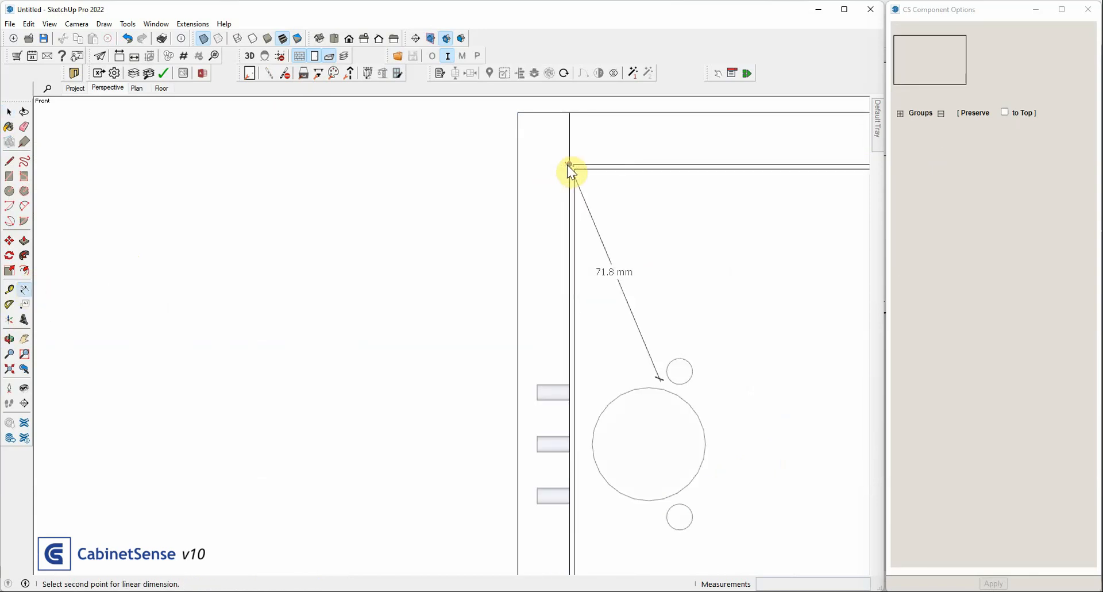
{"action": "left_click", "coordinate": [650, 443]}
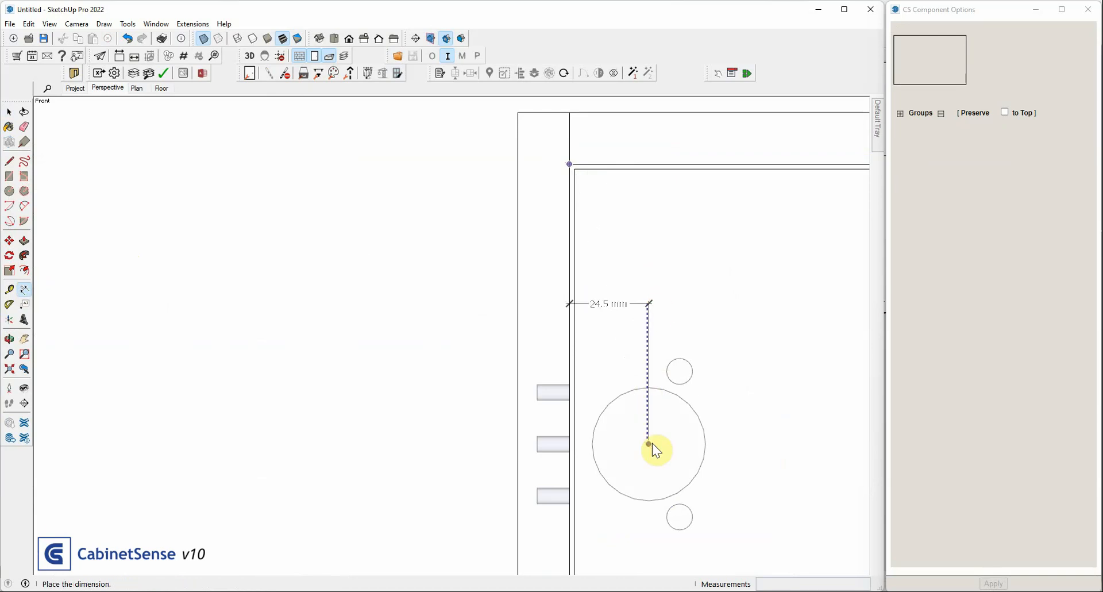
{"action": "left_click", "coordinate": [654, 304]}
{"action": "scroll", "coordinate": [653, 304], "scroll_direction": "up", "scroll_amount": 2}
{"action": "scroll", "coordinate": [627, 265], "scroll_direction": "down", "scroll_amount": 2}
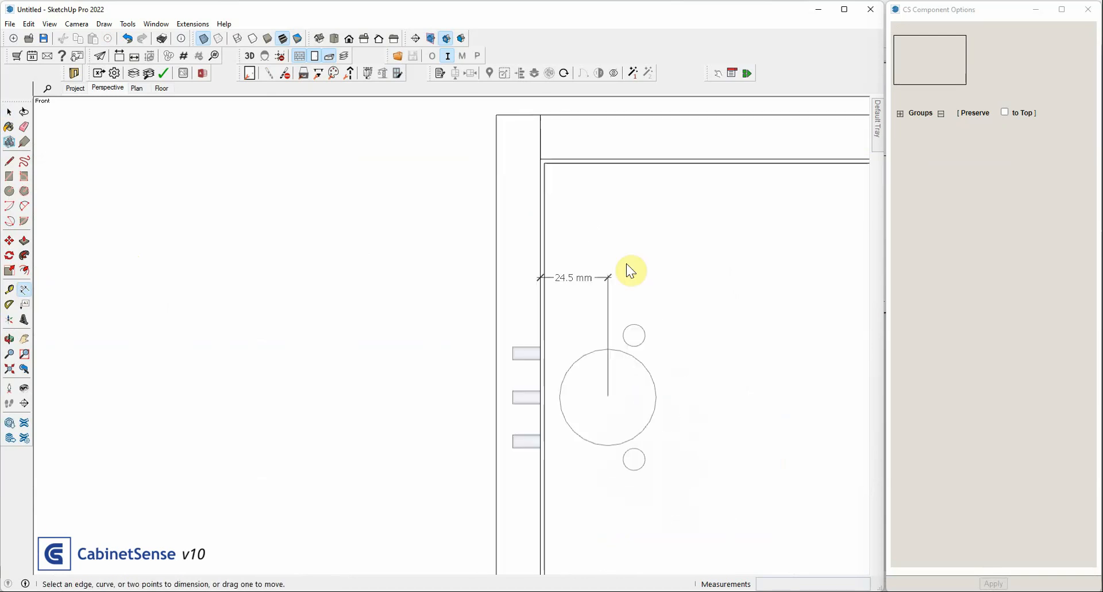
{"action": "key", "text": "space"}
Open the hinging settings in the CabinetSense database and examine the frameless Full Overlay entry and its Blum Full Overlay pattern
{"action": "left_click", "coordinate": [208, 58]}
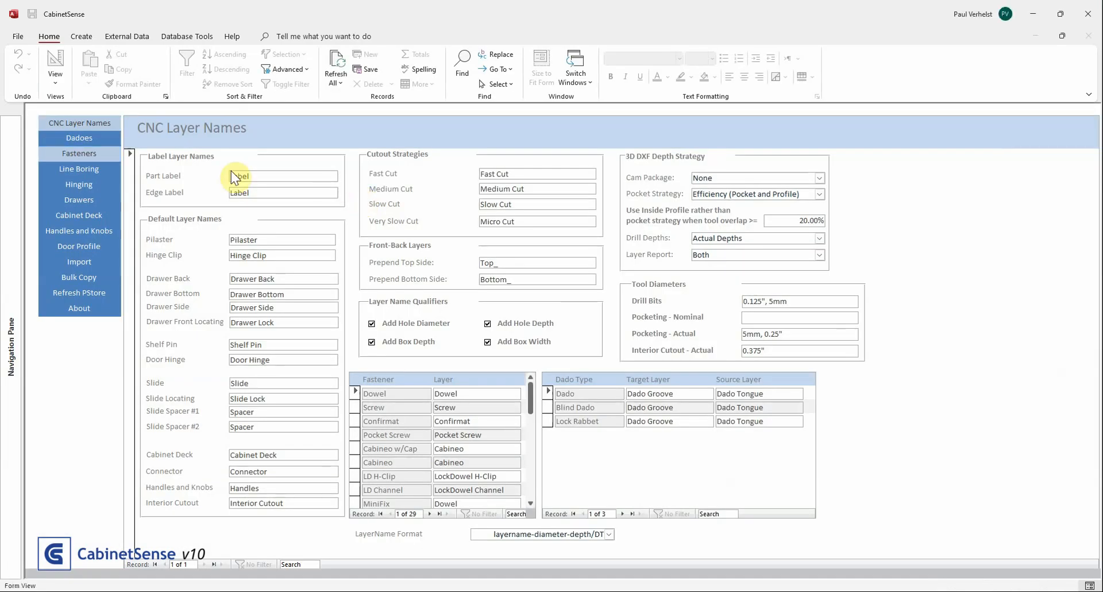
{"action": "left_click", "coordinate": [92, 184]}
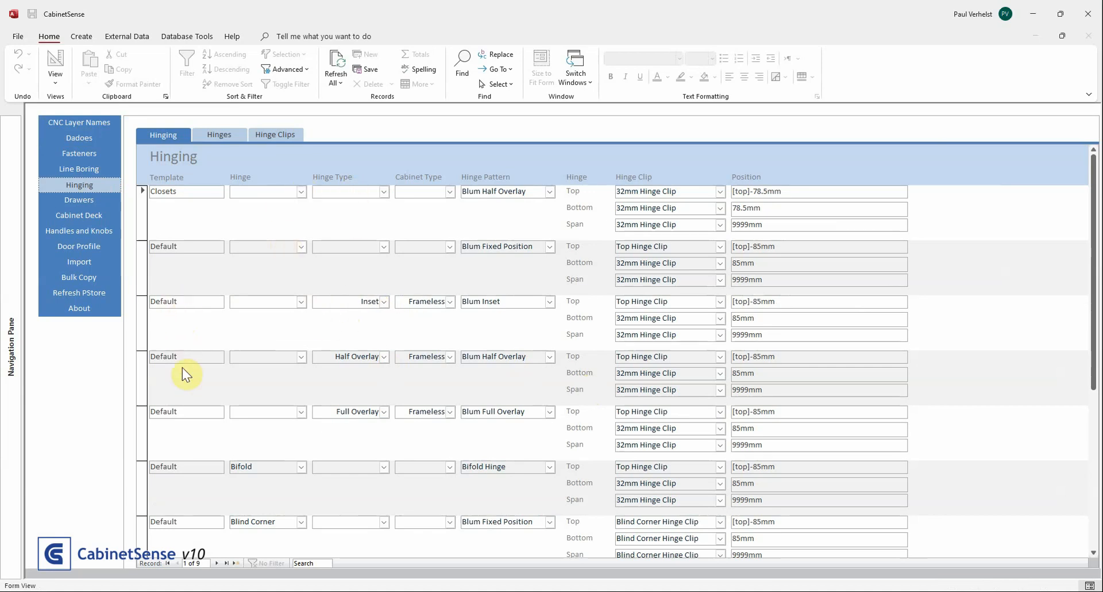
{"action": "double_click", "coordinate": [179, 408]}
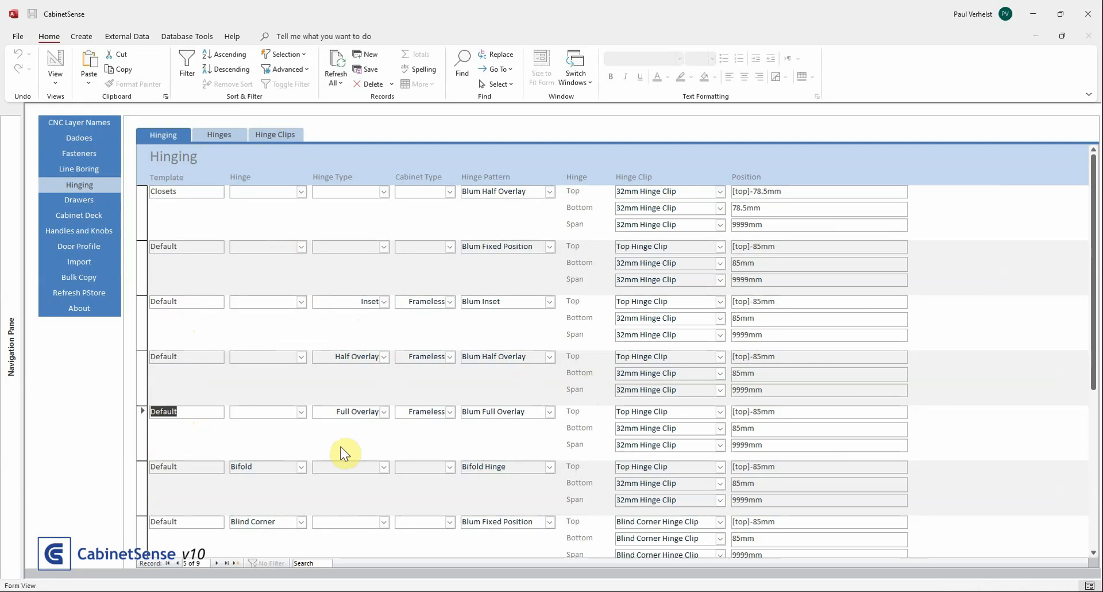
{"action": "left_click_drag", "start_coordinate": [328, 410], "coordinate": [463, 412]}
{"action": "left_click", "coordinate": [398, 410]}
{"action": "left_click", "coordinate": [463, 412]}
{"action": "left_click_drag", "start_coordinate": [535, 409], "coordinate": [430, 398]}
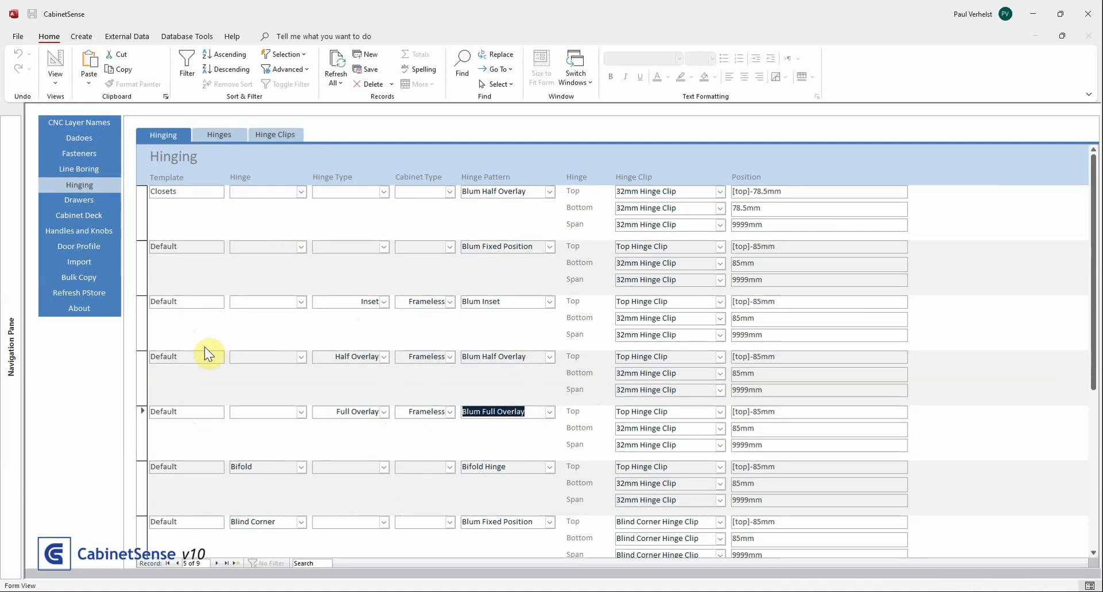
Examine the frameless Half Overlay entry with its Blum Half Overlay pattern and the general Default entry's Blum Fixed Position pattern
{"action": "double_click", "coordinate": [184, 354]}
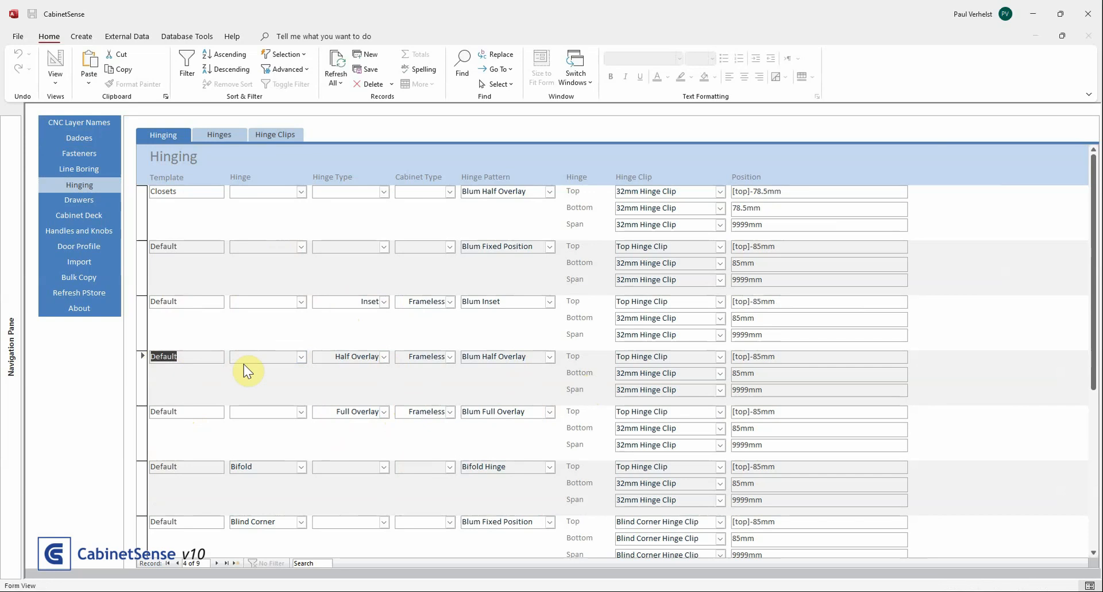
{"action": "double_click", "coordinate": [345, 356]}
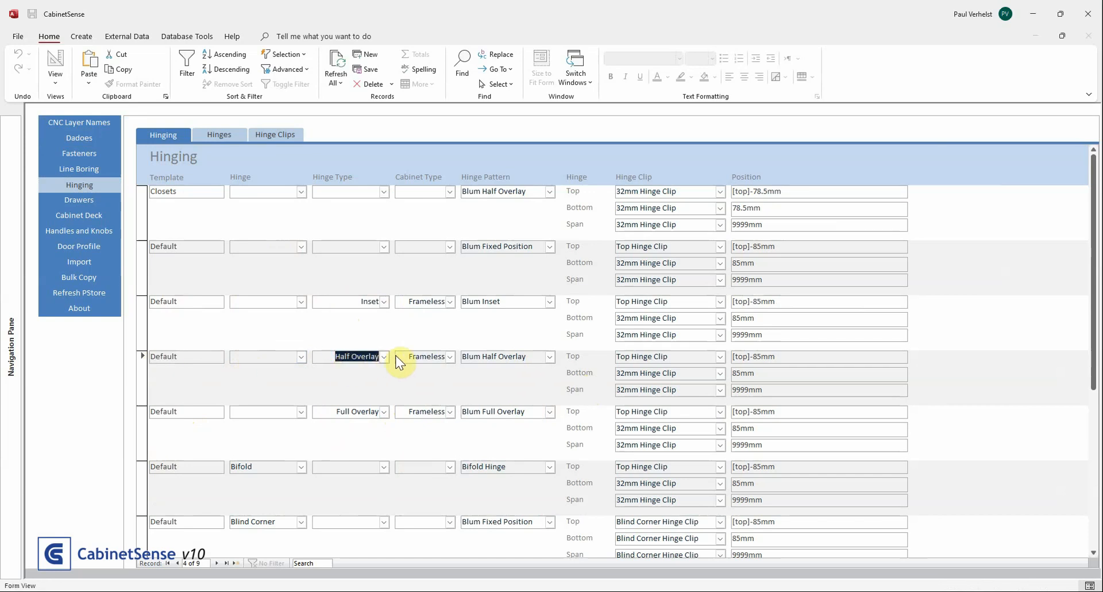
{"action": "double_click", "coordinate": [426, 357]}
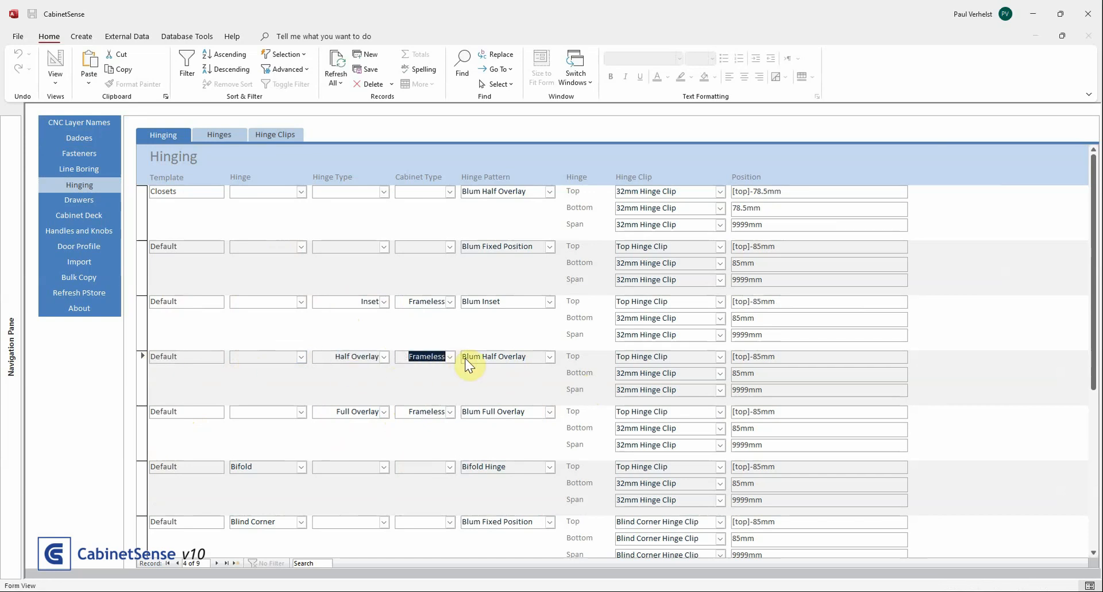
{"action": "left_click_drag", "start_coordinate": [463, 358], "coordinate": [527, 352]}
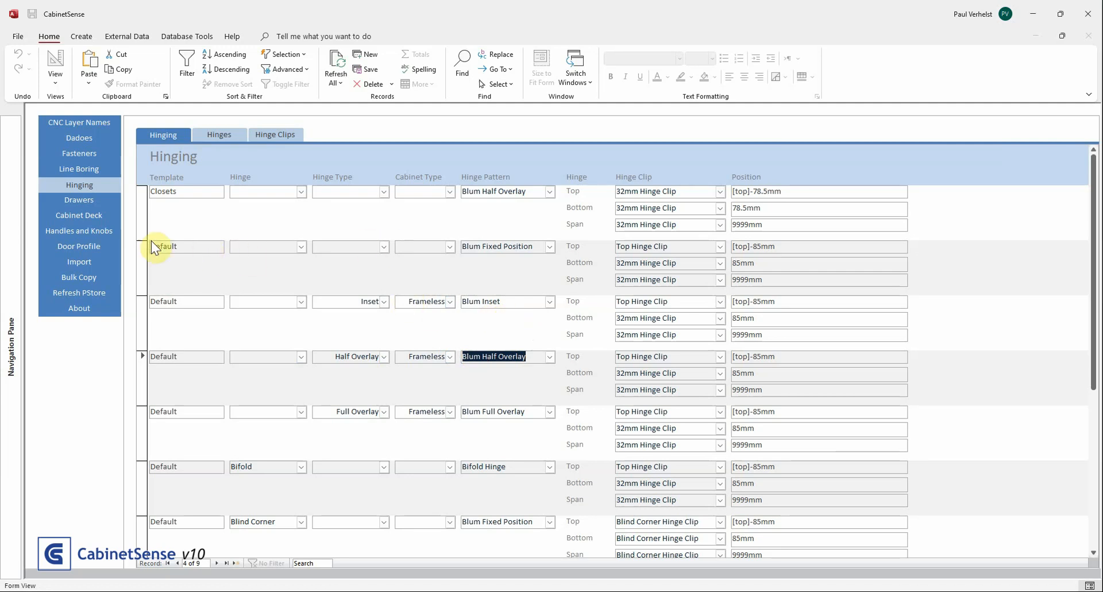
{"action": "left_click", "coordinate": [166, 242]}
{"action": "left_click", "coordinate": [538, 246]}
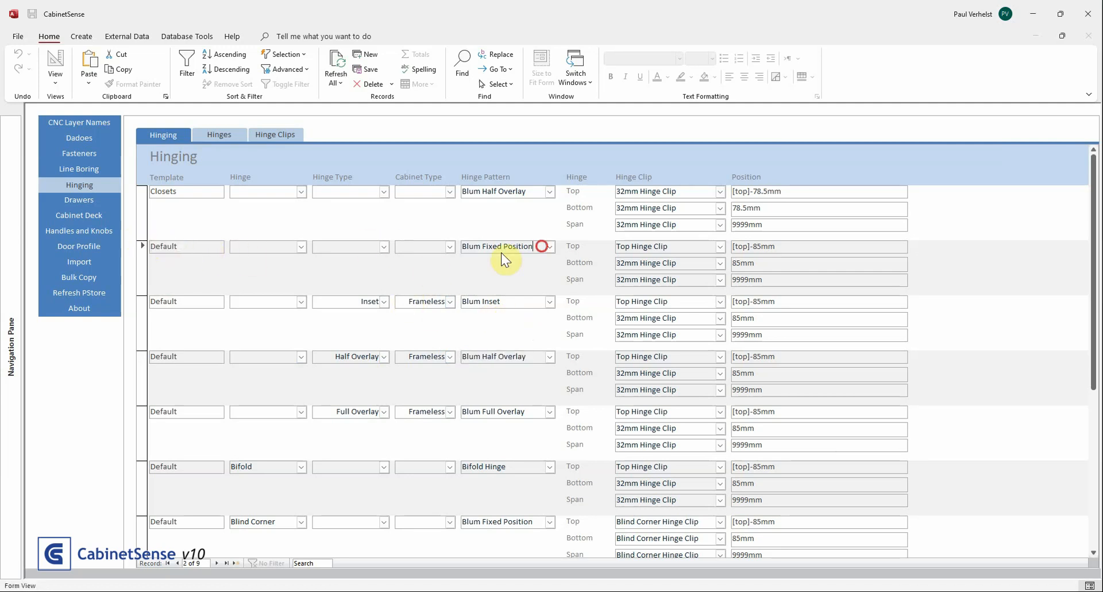
{"action": "left_click_drag", "start_coordinate": [534, 238], "coordinate": [454, 244]}
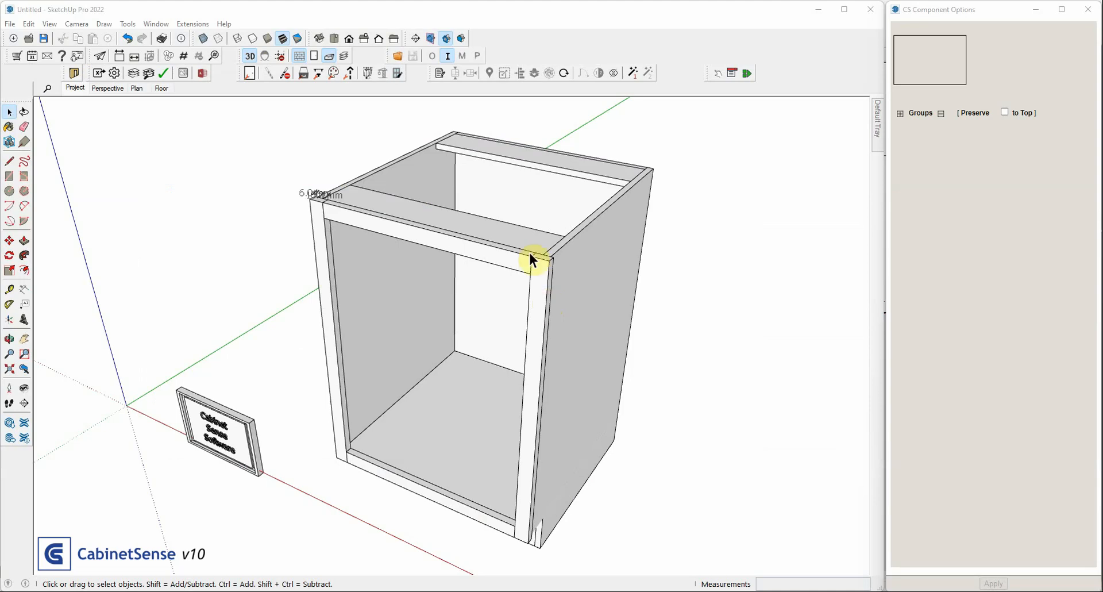
Turn off the Outside option for the left end face frame overlap of the base cabinet and apply the change
{"action": "scroll", "coordinate": [426, 222], "scroll_direction": "up", "scroll_amount": 2}
{"action": "middle_click_drag", "start_coordinate": [426, 222], "coordinate": [431, 290]}
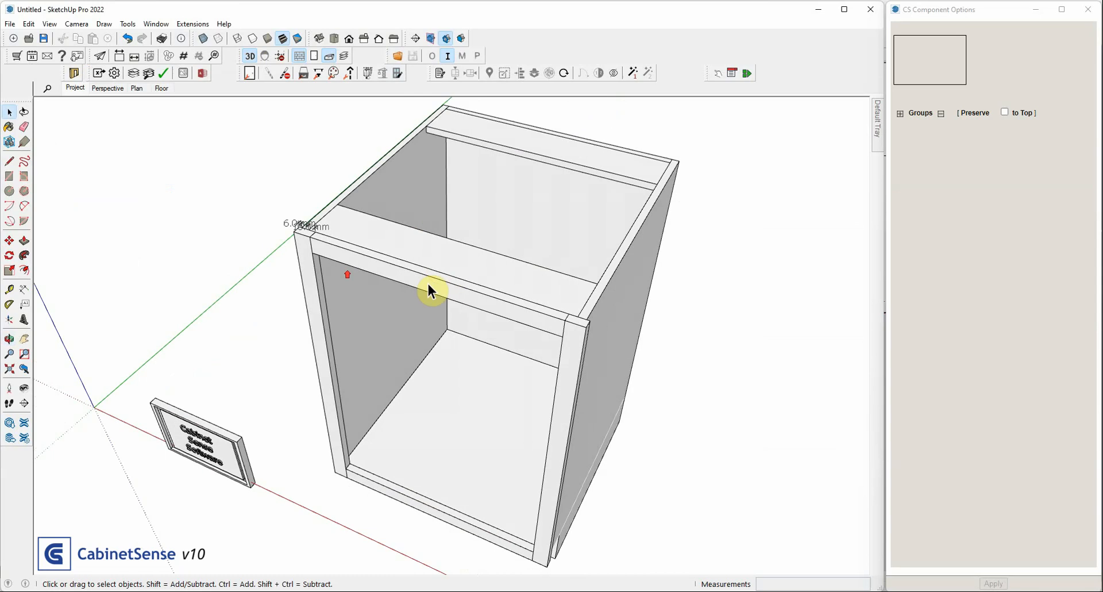
{"action": "scroll", "coordinate": [314, 229], "scroll_direction": "up", "scroll_amount": 5}
{"action": "middle_click_drag", "start_coordinate": [300, 187], "coordinate": [345, 255]}
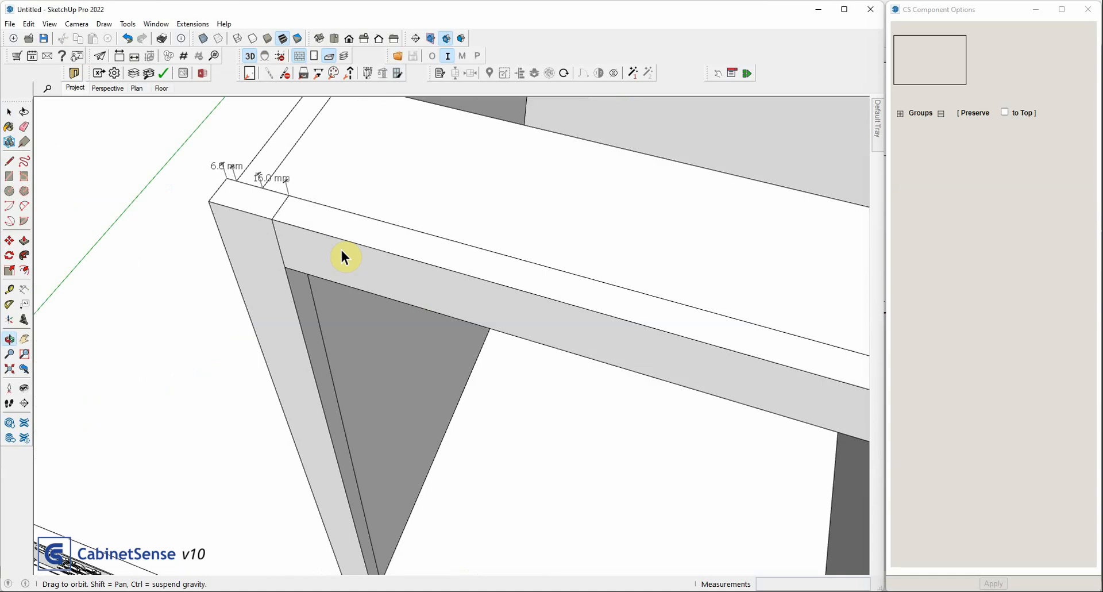
{"action": "left_click", "coordinate": [344, 210]}
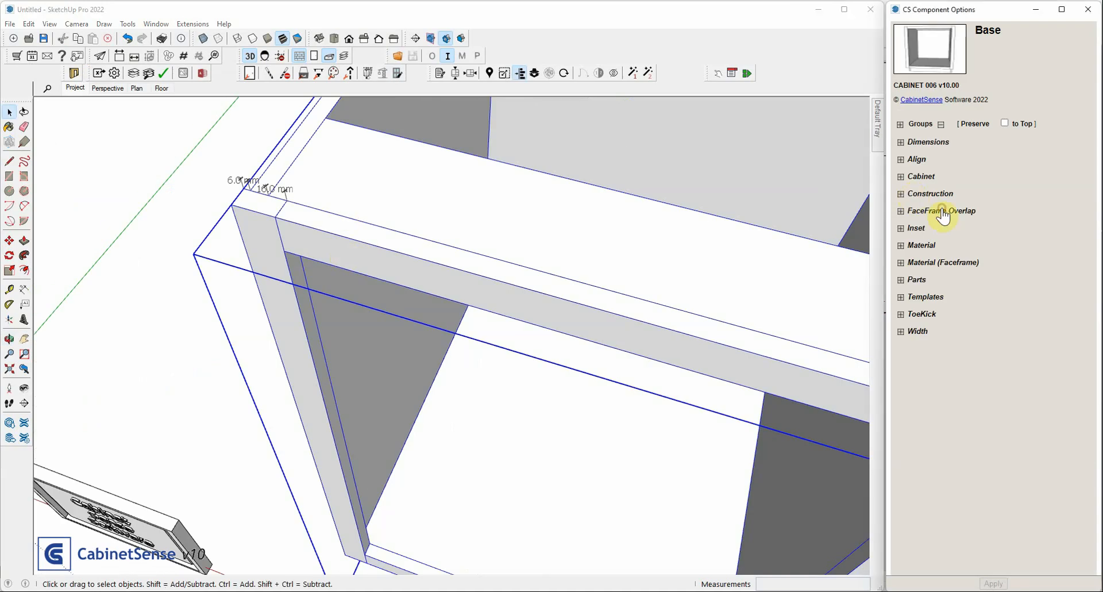
{"action": "left_click", "coordinate": [940, 210]}
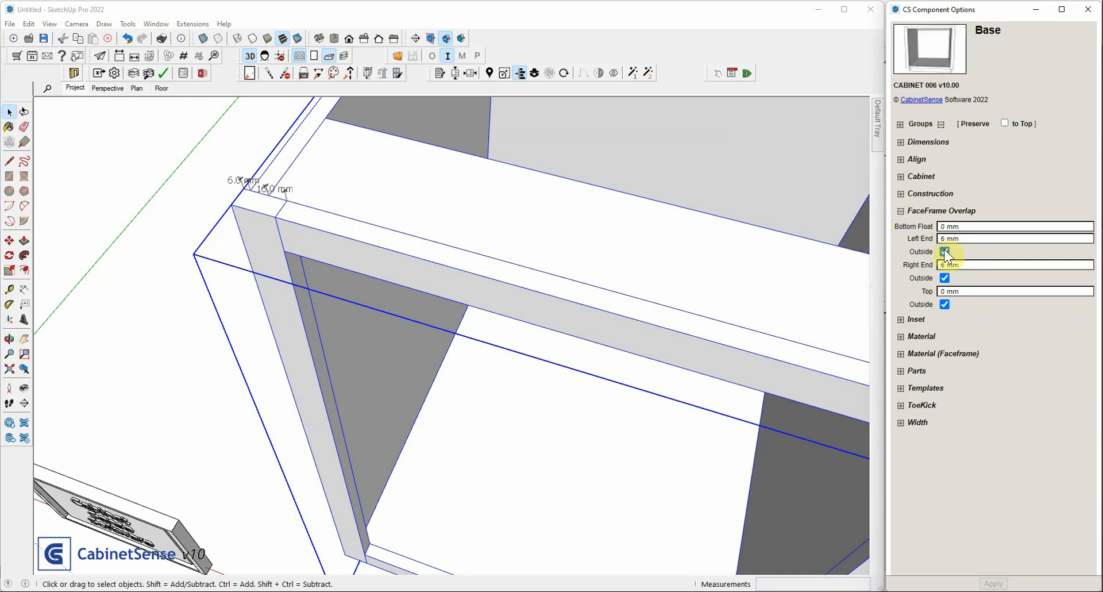
{"action": "left_click", "coordinate": [962, 237]}
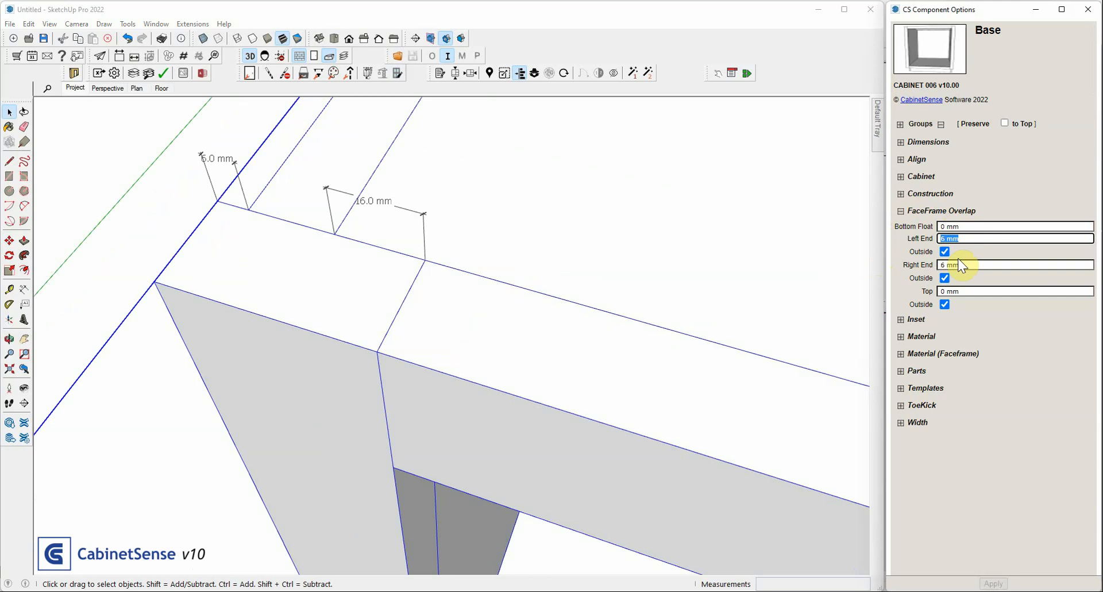
{"action": "left_click", "coordinate": [945, 251]}
{"action": "left_click", "coordinate": [994, 581]}
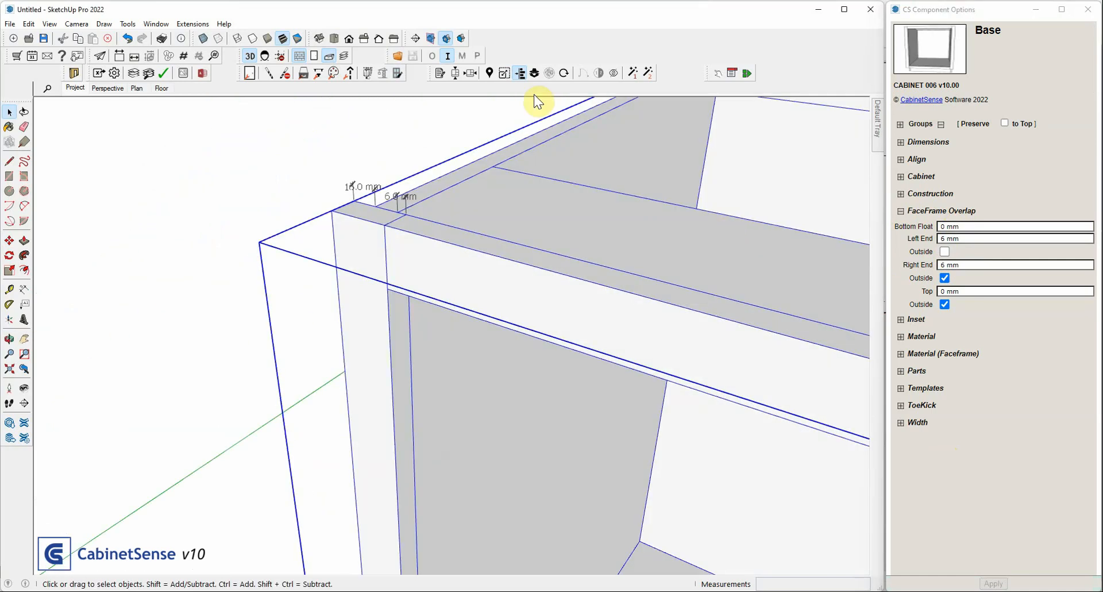
Show the base cabinet's door, hide it again, and inspect the face frame overlap at the upper left corner
{"action": "left_click", "coordinate": [314, 56]}
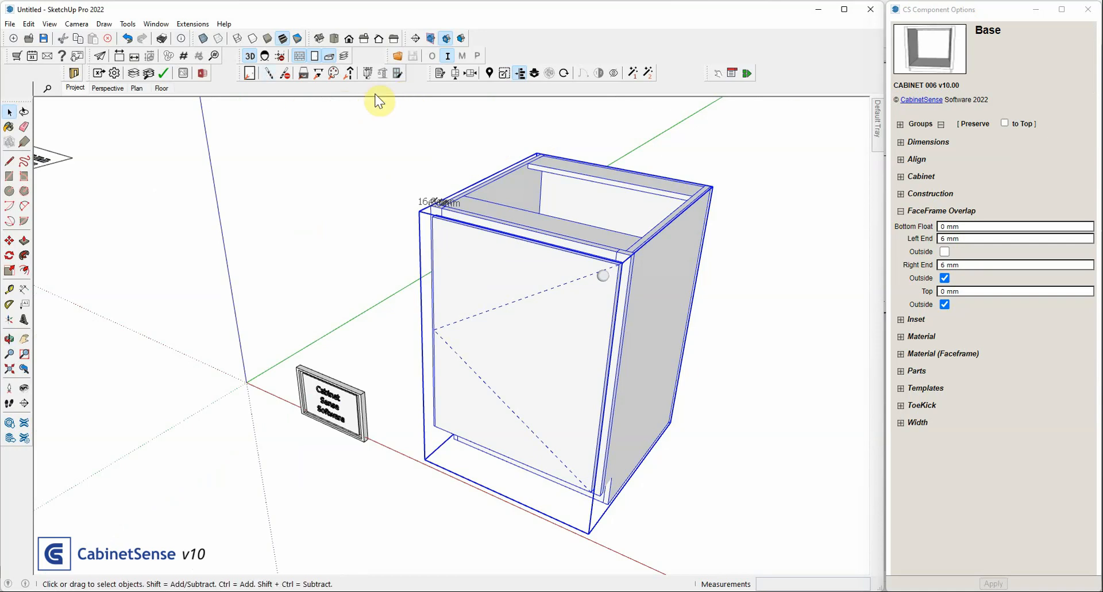
{"action": "left_click", "coordinate": [315, 55]}
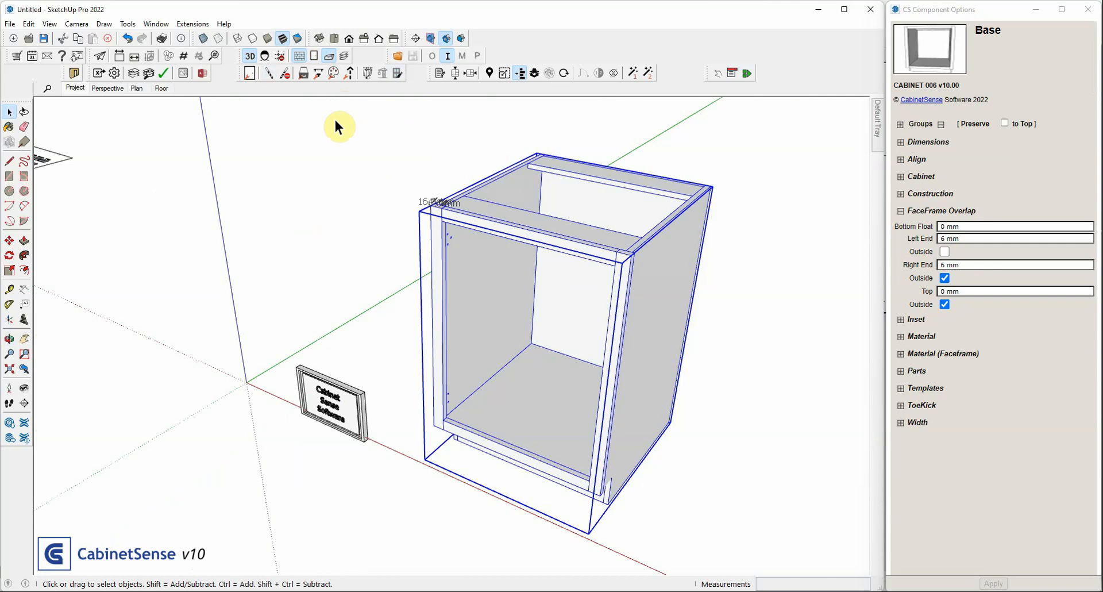
{"action": "scroll", "coordinate": [451, 180], "scroll_direction": "up", "scroll_amount": 4}
{"action": "middle_click_drag", "start_coordinate": [450, 180], "coordinate": [451, 353]}
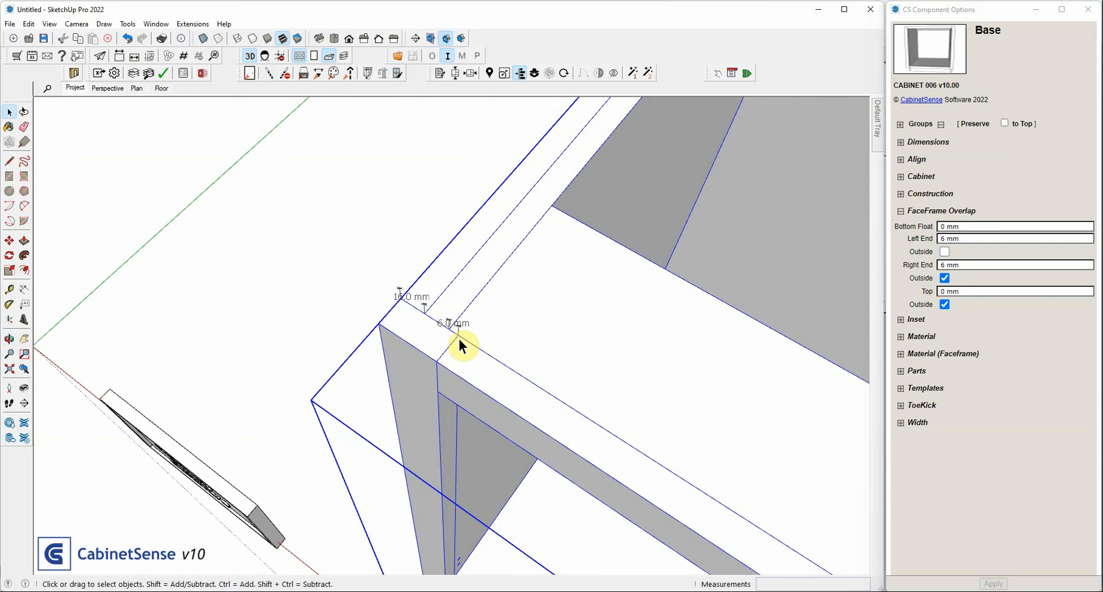
{"action": "scroll", "coordinate": [458, 338], "scroll_direction": "up", "scroll_amount": 1}
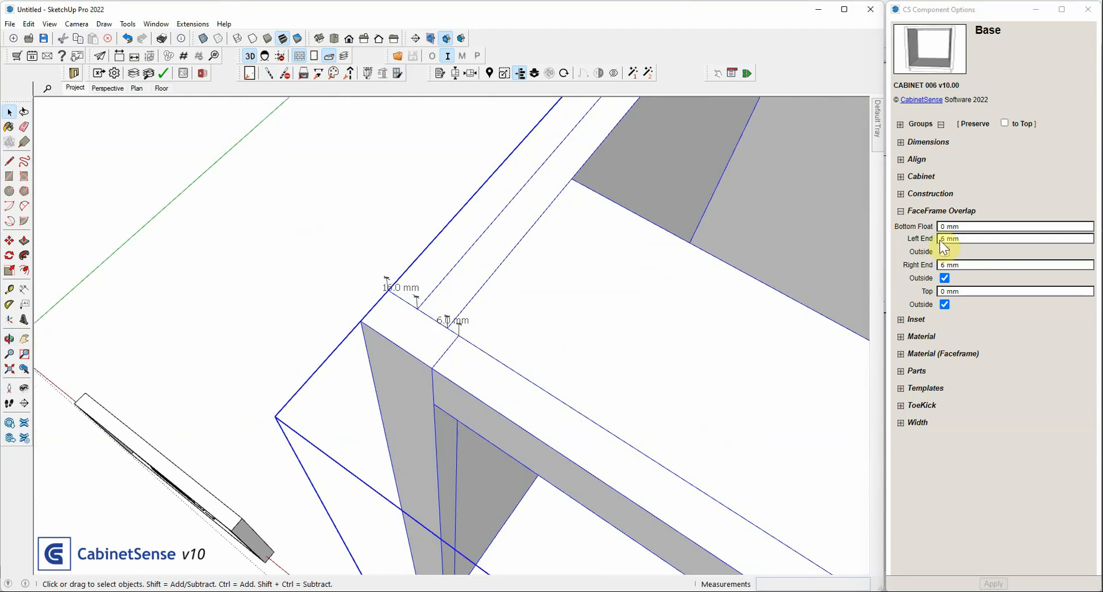
Set the base cabinet's left end face frame overlap to 18 mm and apply it
{"action": "left_click", "coordinate": [959, 237]}
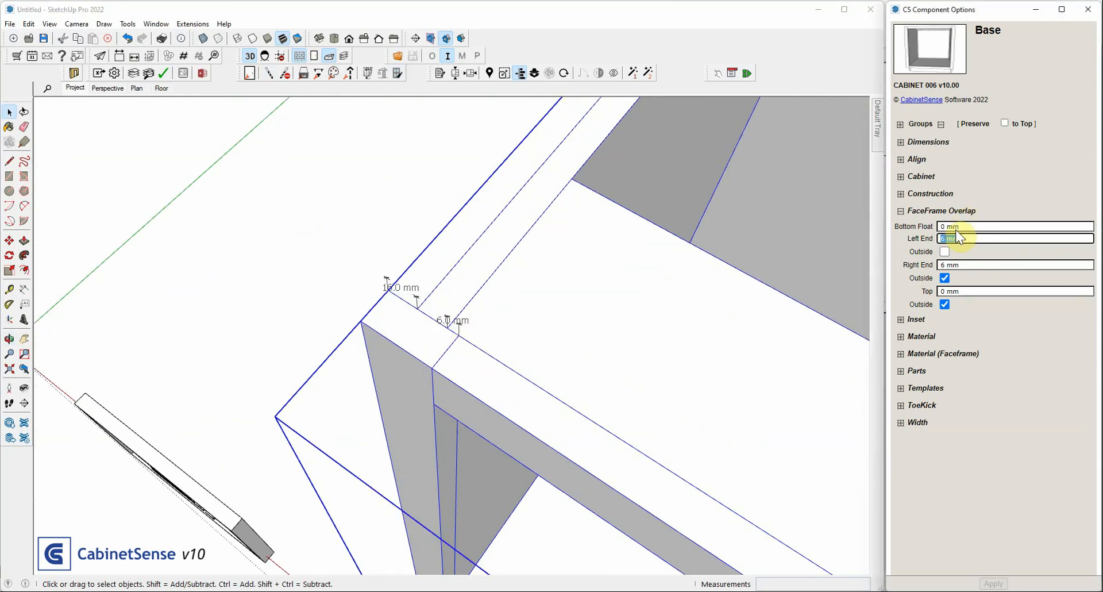
{"action": "type", "text": "18"}
{"action": "key", "text": "Return"}
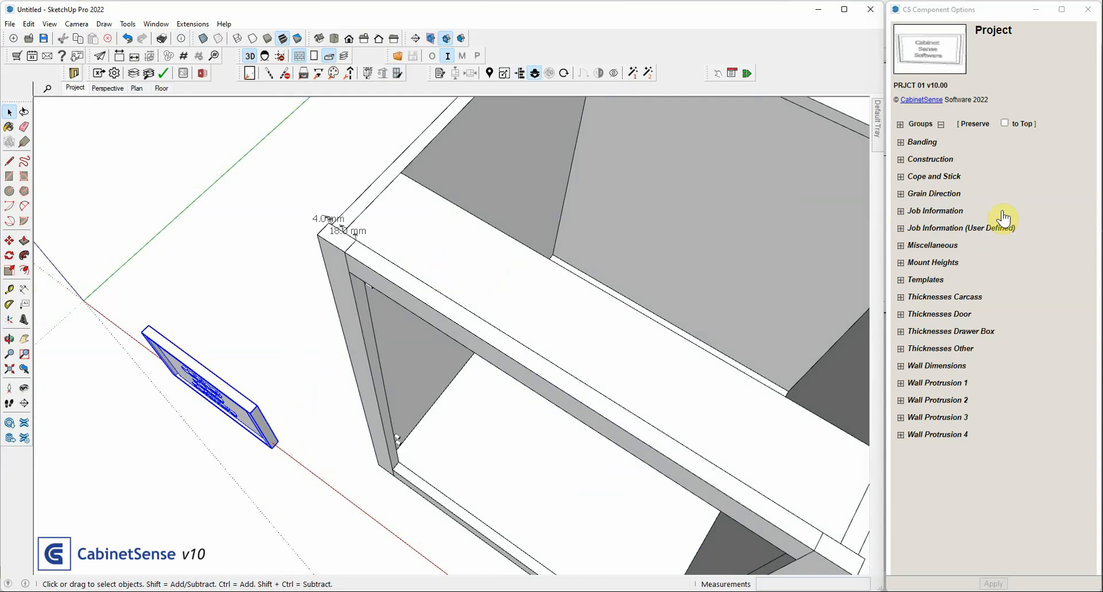
Check the Max Hinge Plate Thickness in the project's construction options and deselect the project component
{"action": "left_click", "coordinate": [922, 159]}
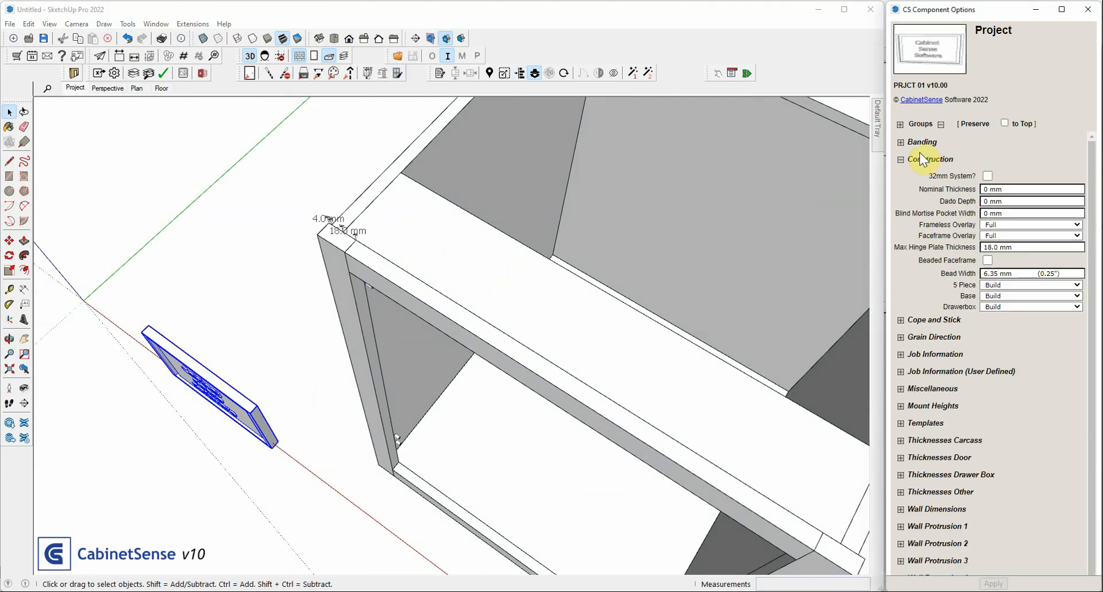
{"action": "triple_click", "coordinate": [983, 248]}
{"action": "left_click", "coordinate": [279, 170]}
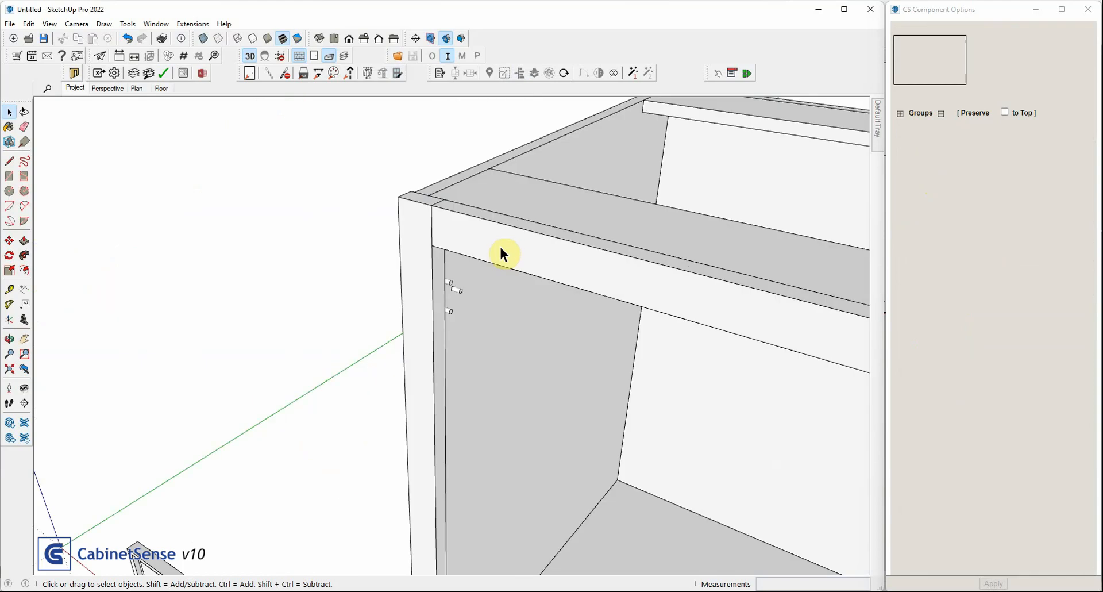
Clear the drillpoint preview, open the base cabinet for editing, and set its front top stretcher's front fastener to Cabineo
{"action": "left_click", "coordinate": [285, 73]}
{"action": "middle_click_drag", "start_coordinate": [439, 179], "coordinate": [446, 261]}
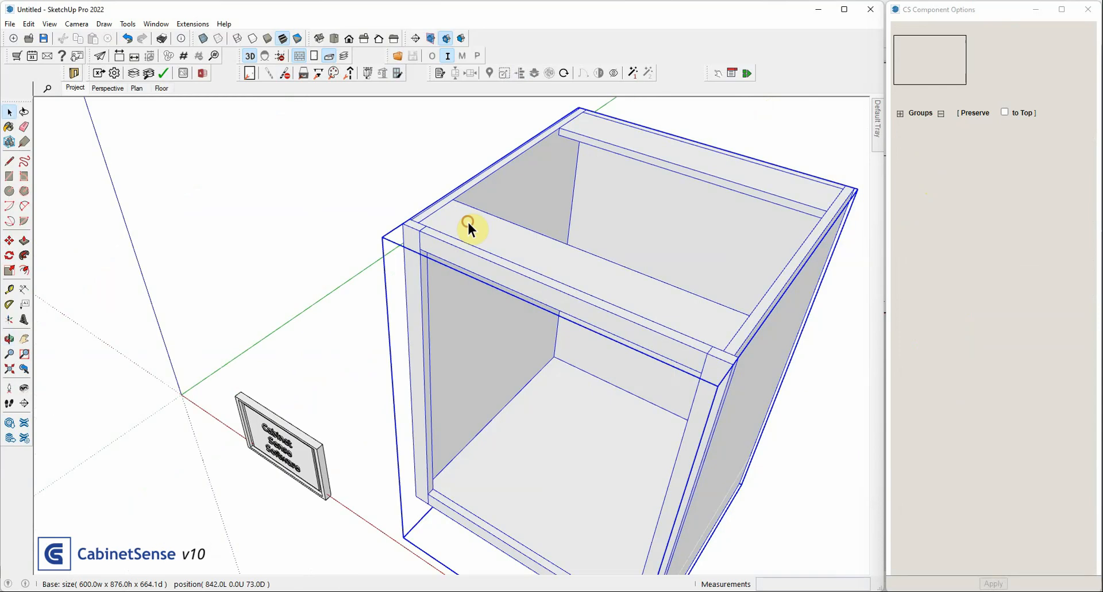
{"action": "double_click", "coordinate": [469, 228]}
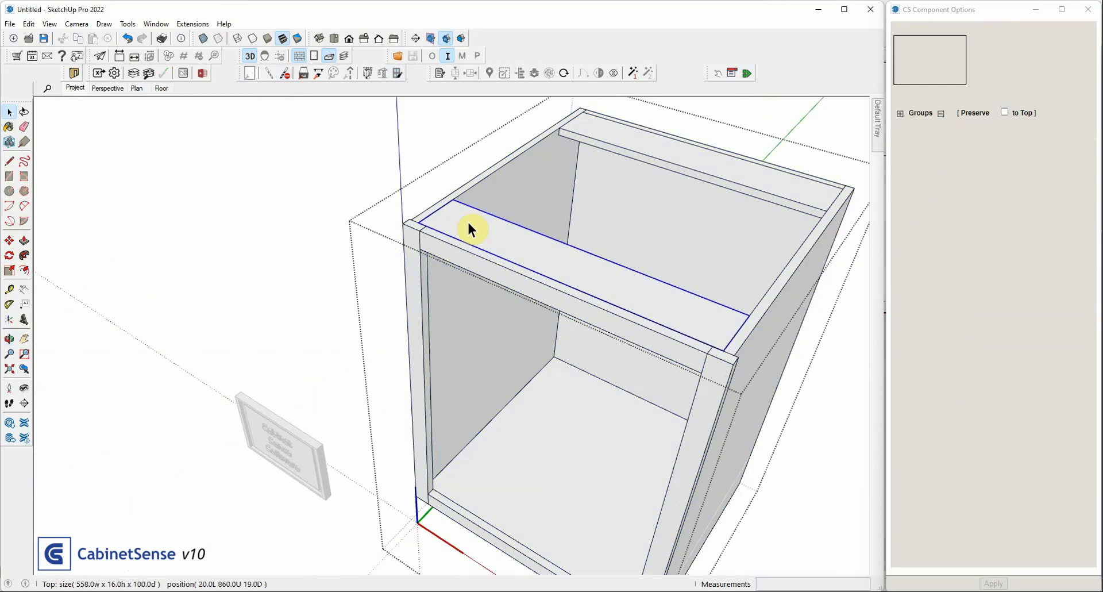
{"action": "left_click", "coordinate": [468, 225]}
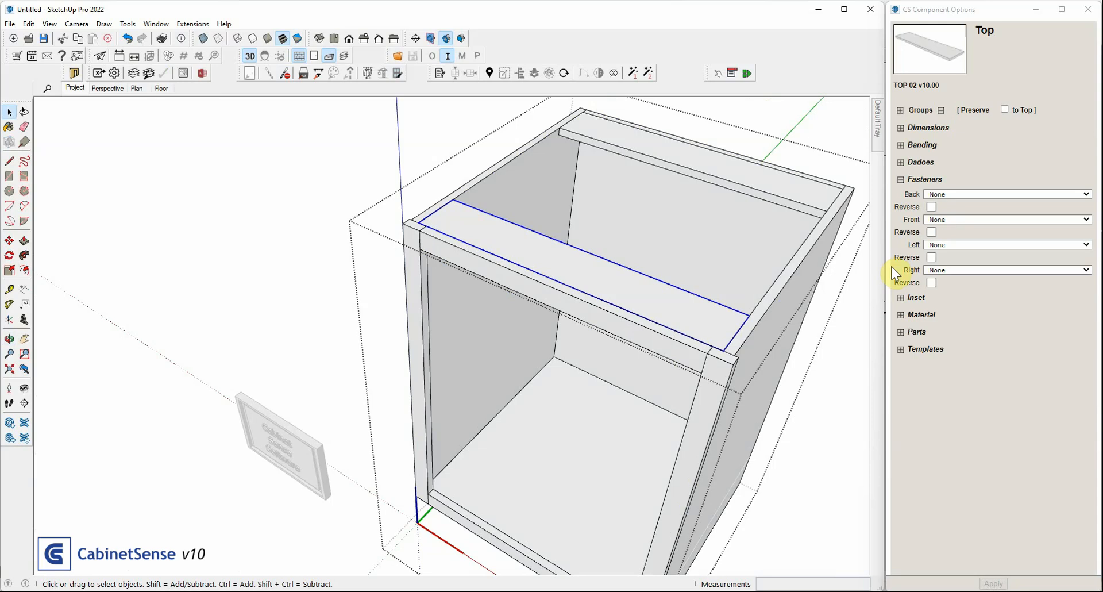
{"action": "left_click", "coordinate": [936, 219]}
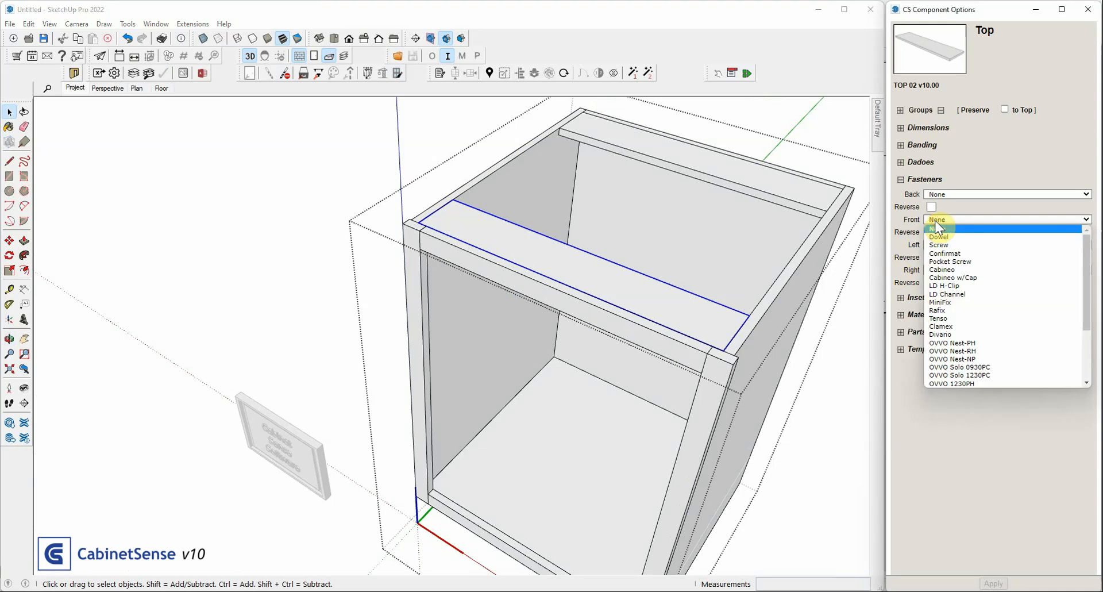
{"action": "left_click", "coordinate": [941, 269]}
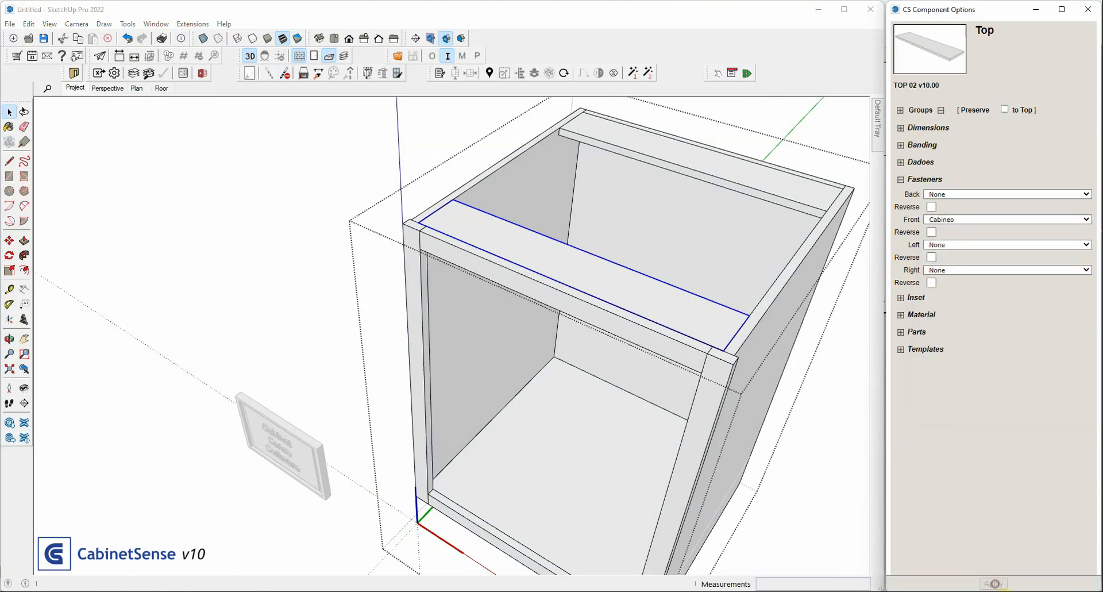
{"action": "left_click", "coordinate": [994, 584]}
Set the front fastener of the cabinet's left end panel to Cabineo and apply it
{"action": "left_click", "coordinate": [454, 319]}
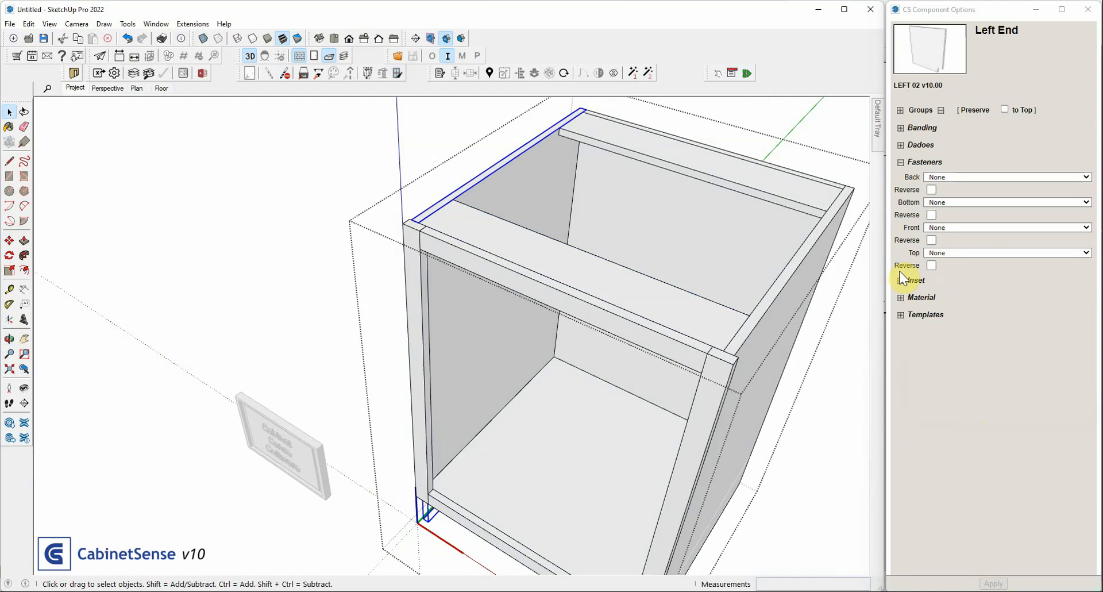
{"action": "left_click", "coordinate": [956, 228]}
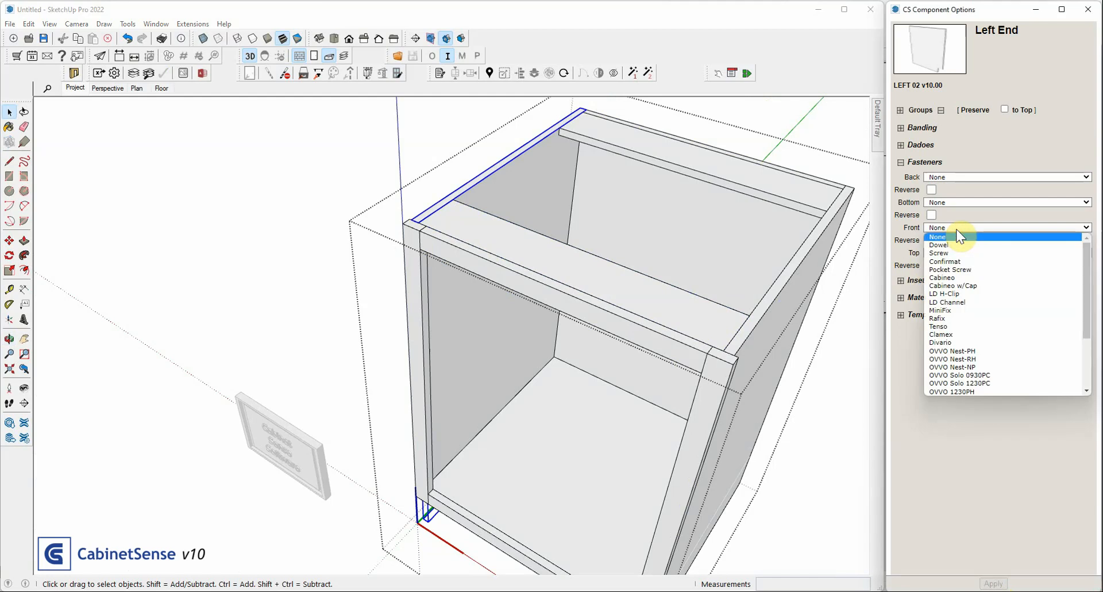
{"action": "left_click", "coordinate": [942, 277]}
{"action": "left_click", "coordinate": [992, 581]}
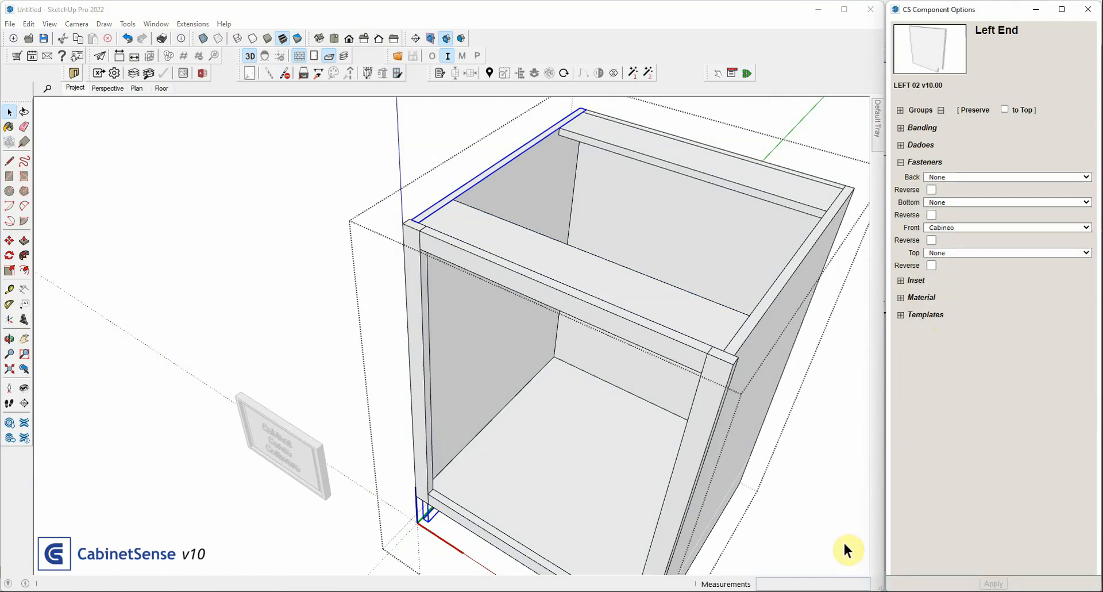
Set the left fastener of the face frame's top rail to Cabineo and apply it
{"action": "left_click", "coordinate": [436, 248]}
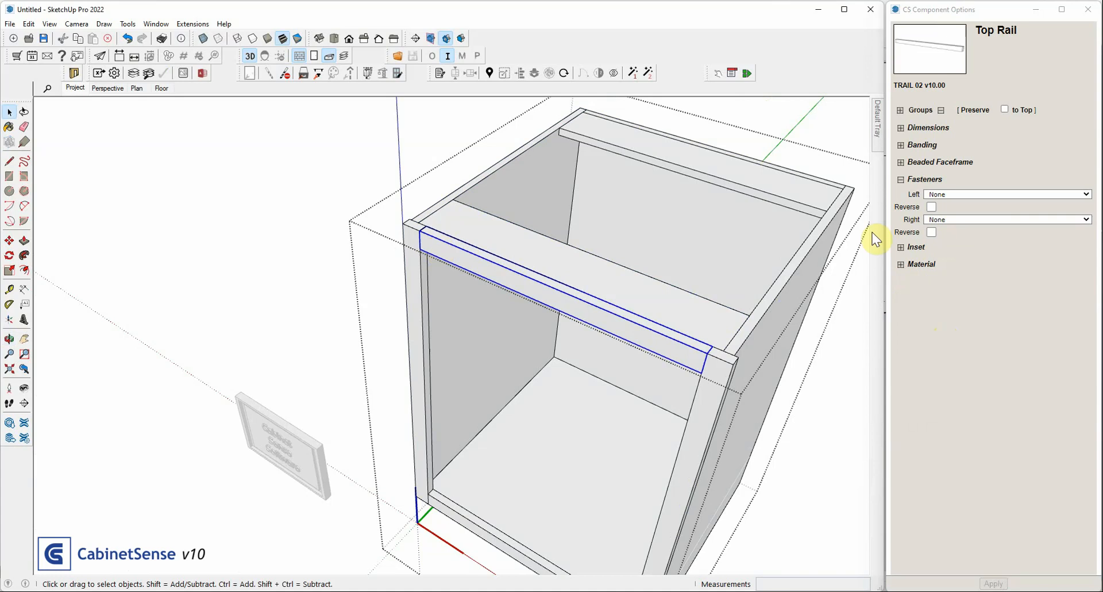
{"action": "left_click", "coordinate": [937, 196]}
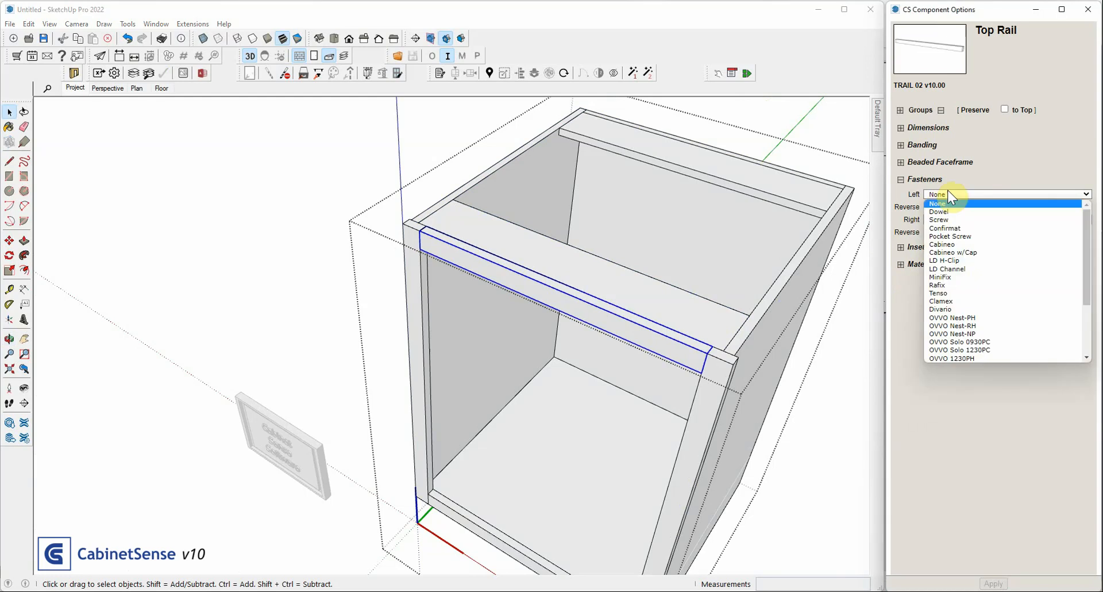
{"action": "left_click", "coordinate": [946, 245]}
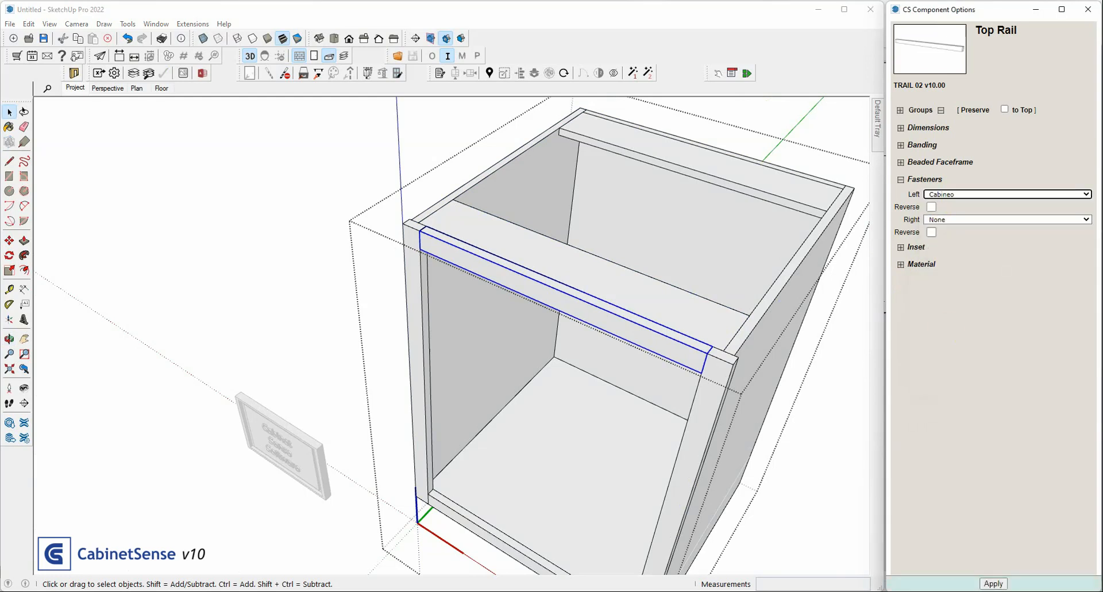
{"action": "left_click", "coordinate": [994, 583]}
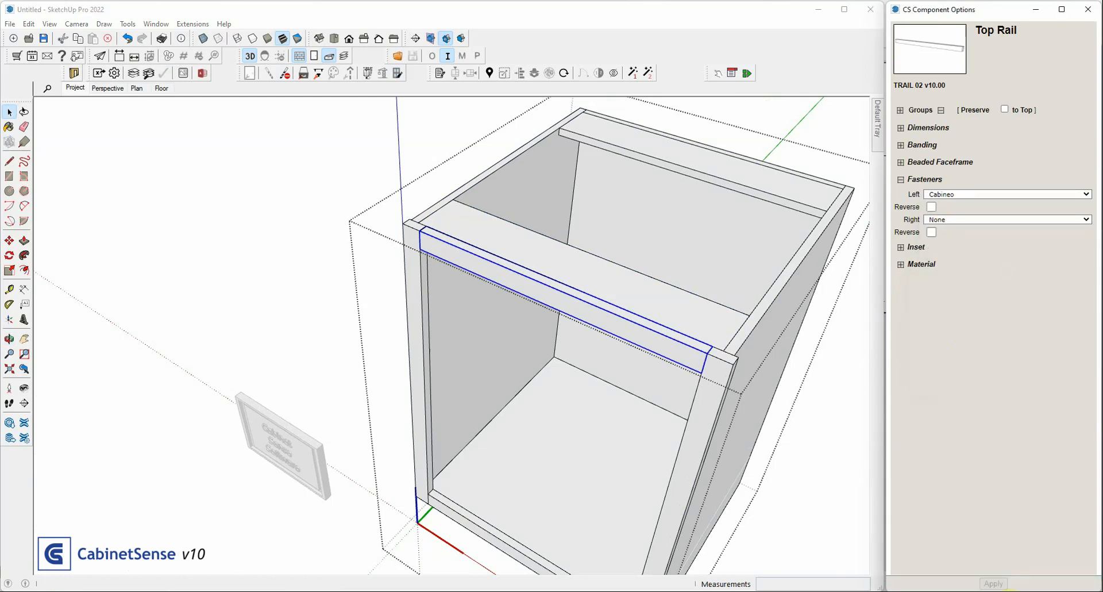
Turn on X-ray display and examine the Cabineo drilling where the base cabinet's front stretcher and left end meet the face frame
{"action": "left_click", "coordinate": [448, 226]}
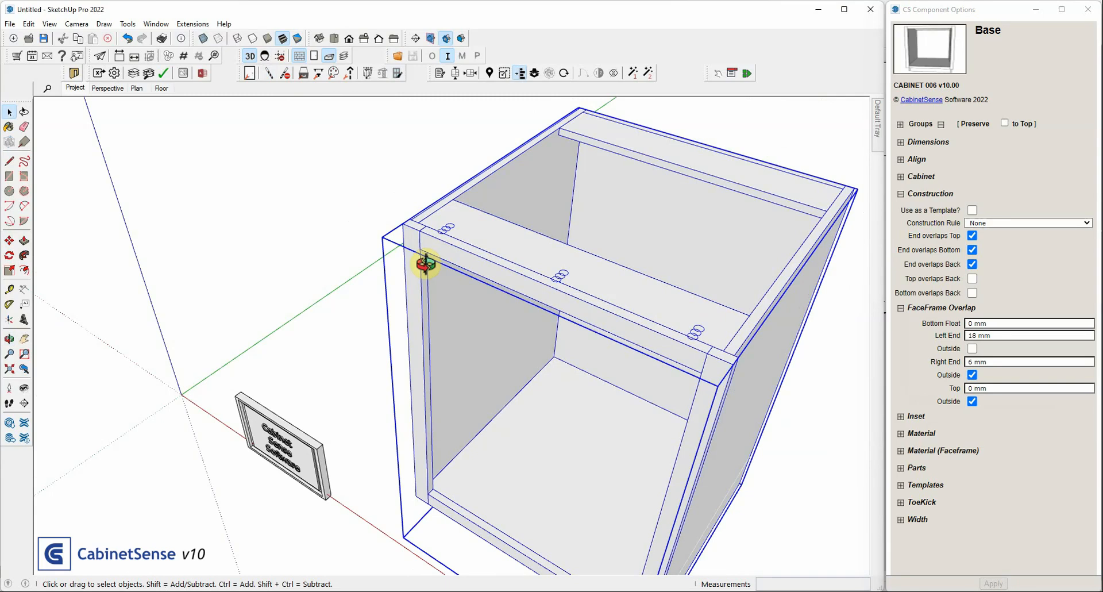
{"action": "middle_click_drag", "start_coordinate": [425, 264], "coordinate": [470, 225]}
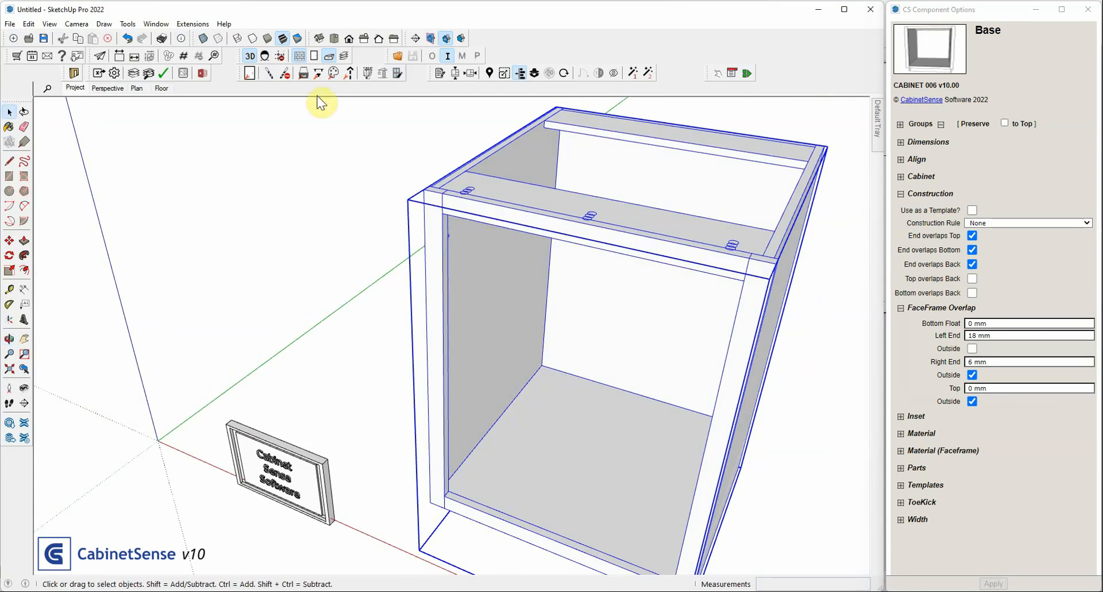
{"action": "left_click", "coordinate": [203, 38]}
{"action": "middle_click_drag", "start_coordinate": [320, 116], "coordinate": [427, 233]}
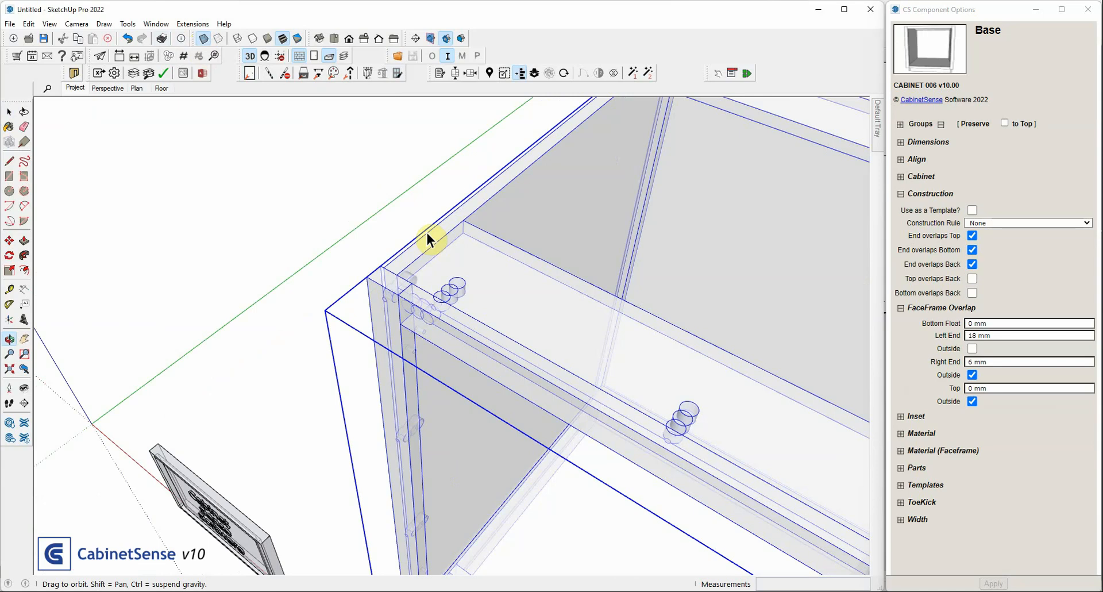
{"action": "scroll", "coordinate": [425, 230], "scroll_direction": "up", "scroll_amount": 5}
{"action": "middle_click_drag", "start_coordinate": [431, 237], "coordinate": [623, 231]}
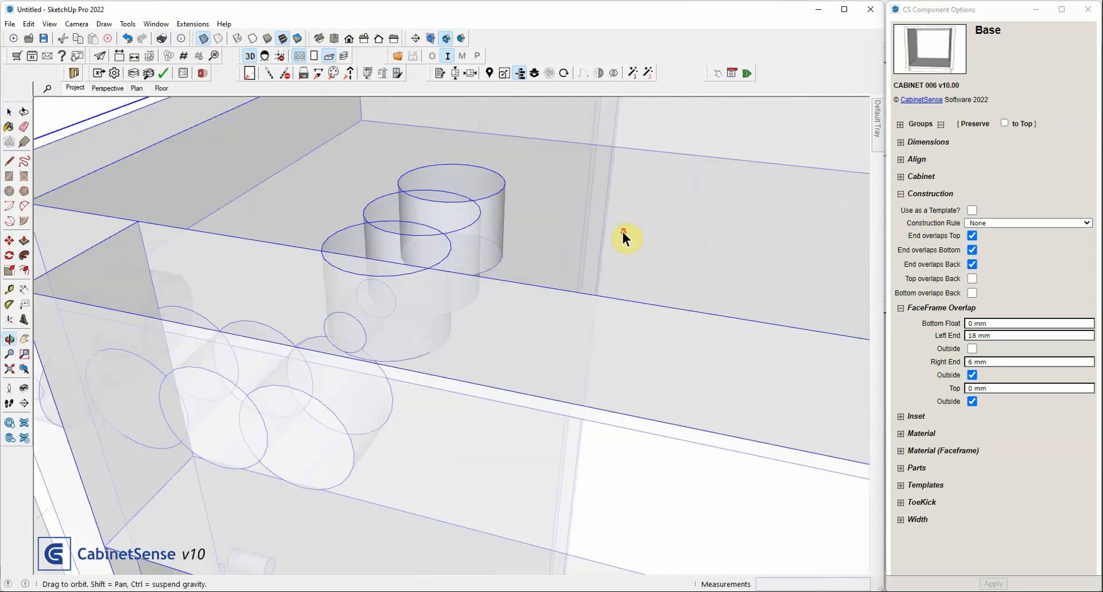
{"action": "scroll", "coordinate": [623, 231], "scroll_direction": "down", "scroll_amount": 4}
{"action": "middle_click_drag", "start_coordinate": [320, 321], "coordinate": [791, 250]}
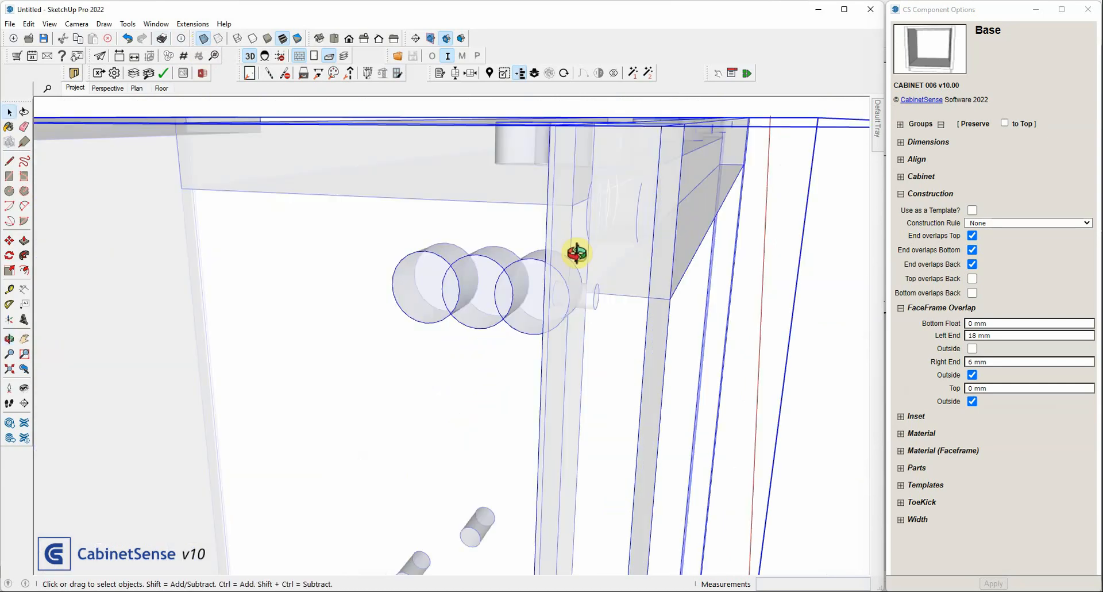
{"action": "middle_click_drag", "start_coordinate": [577, 253], "coordinate": [415, 335]}
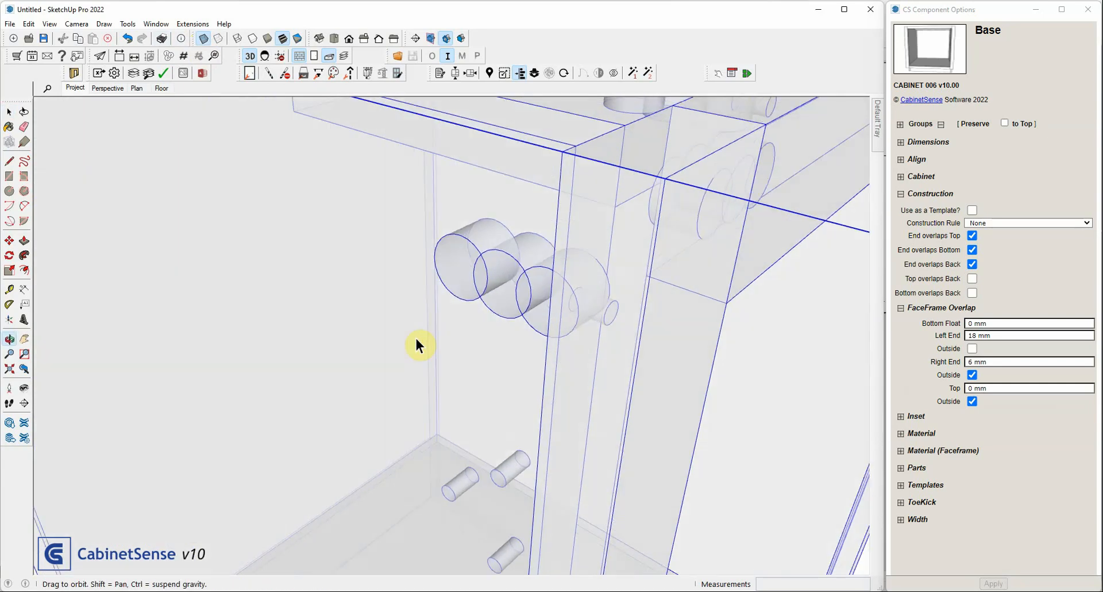
{"action": "scroll", "coordinate": [414, 336], "scroll_direction": "down", "scroll_amount": 3}
{"action": "middle_click_drag", "start_coordinate": [657, 239], "coordinate": [387, 178]}
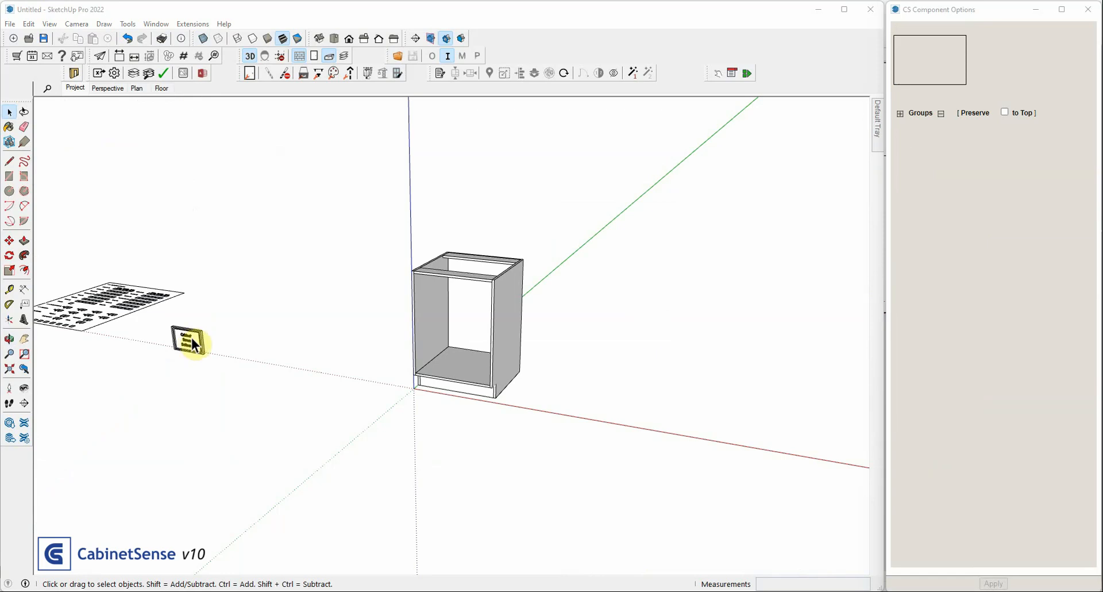
Enable Use as a Template in the base cabinet's construction options, expand all option groups and apply the change
{"action": "left_click", "coordinate": [452, 318]}
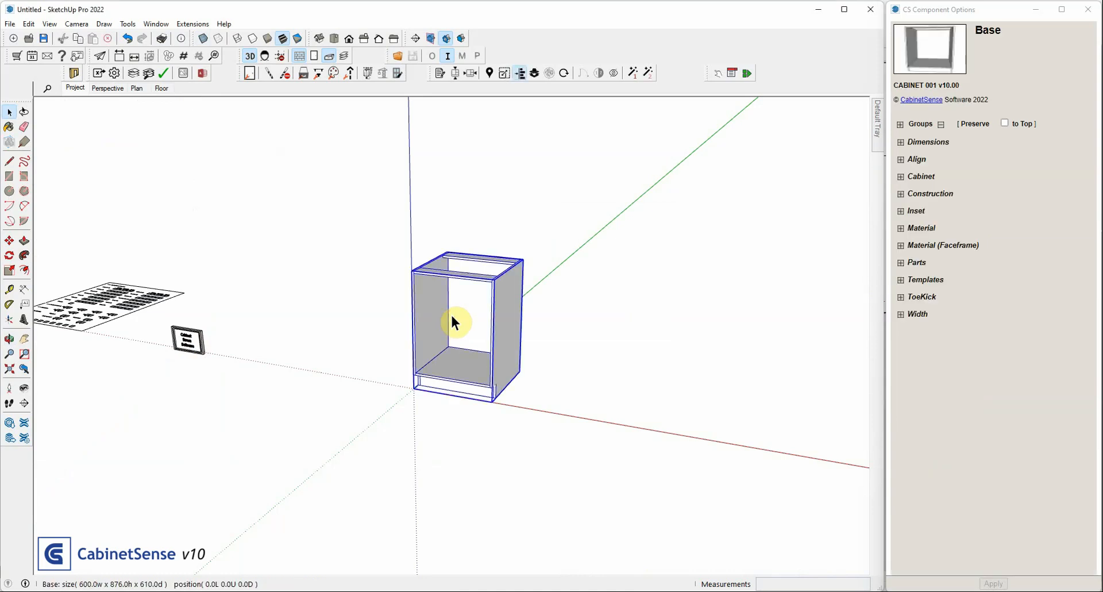
{"action": "left_click", "coordinate": [900, 248]}
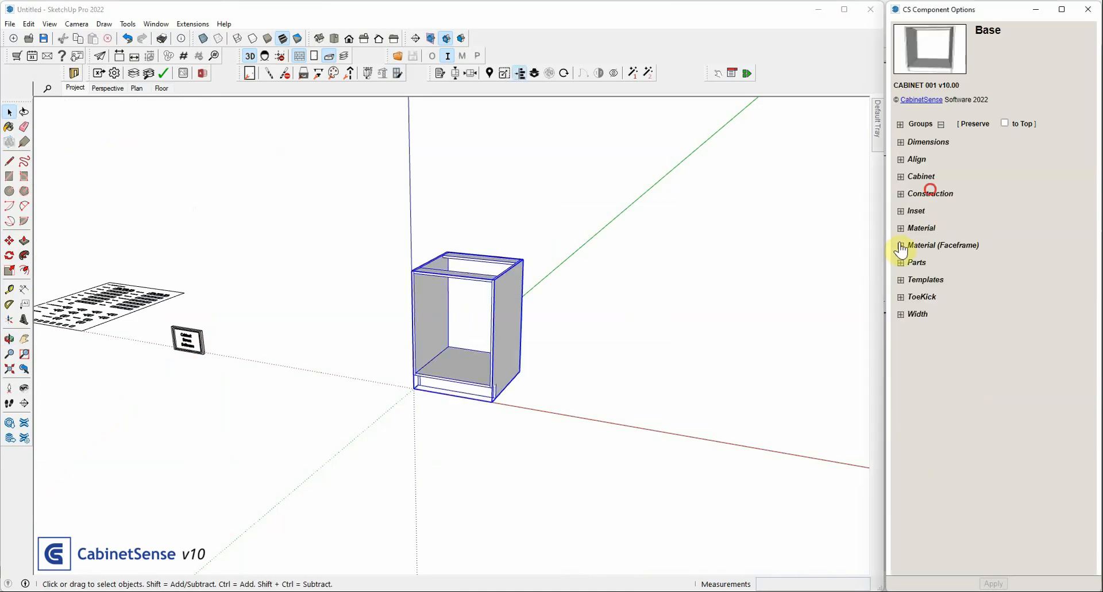
{"action": "left_click", "coordinate": [931, 196]}
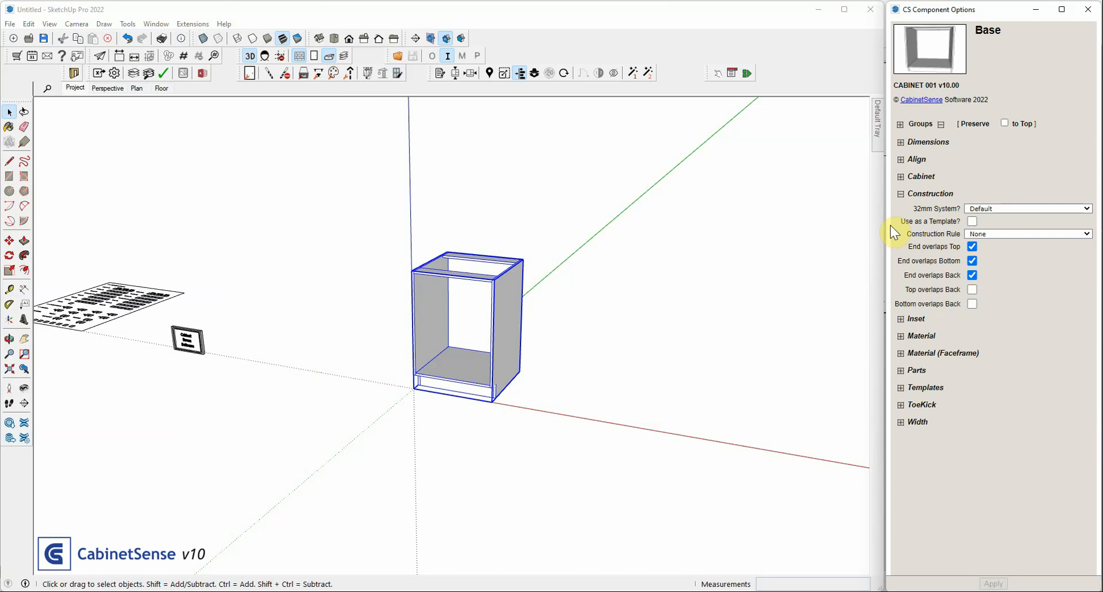
{"action": "left_click", "coordinate": [972, 222]}
{"action": "left_click", "coordinate": [897, 125]}
{"action": "scroll", "coordinate": [967, 254], "scroll_direction": "down", "scroll_amount": 3}
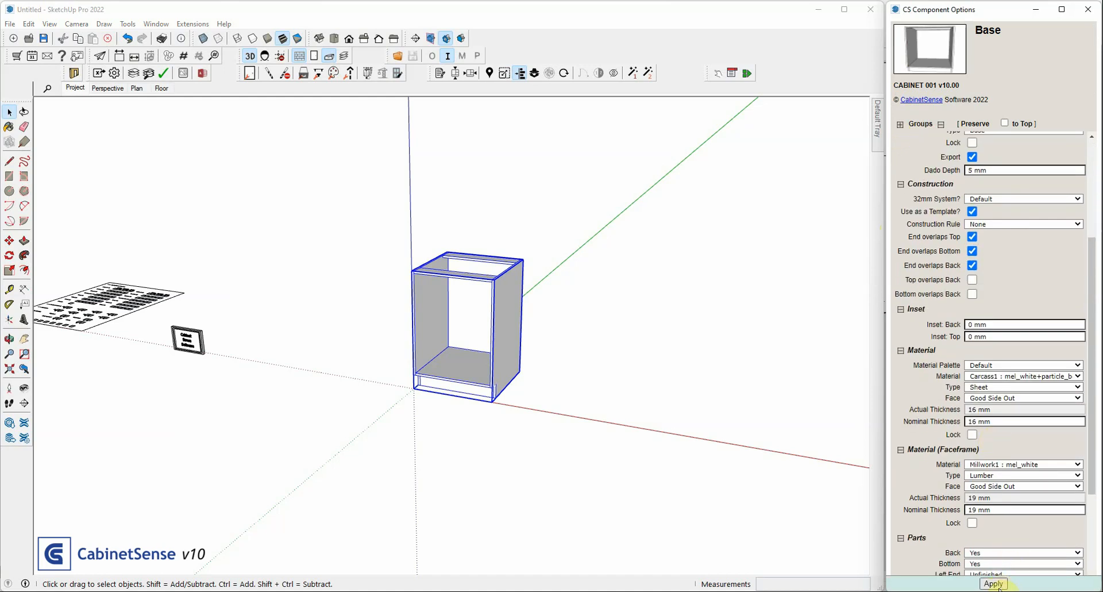
{"action": "left_click", "coordinate": [999, 587]}
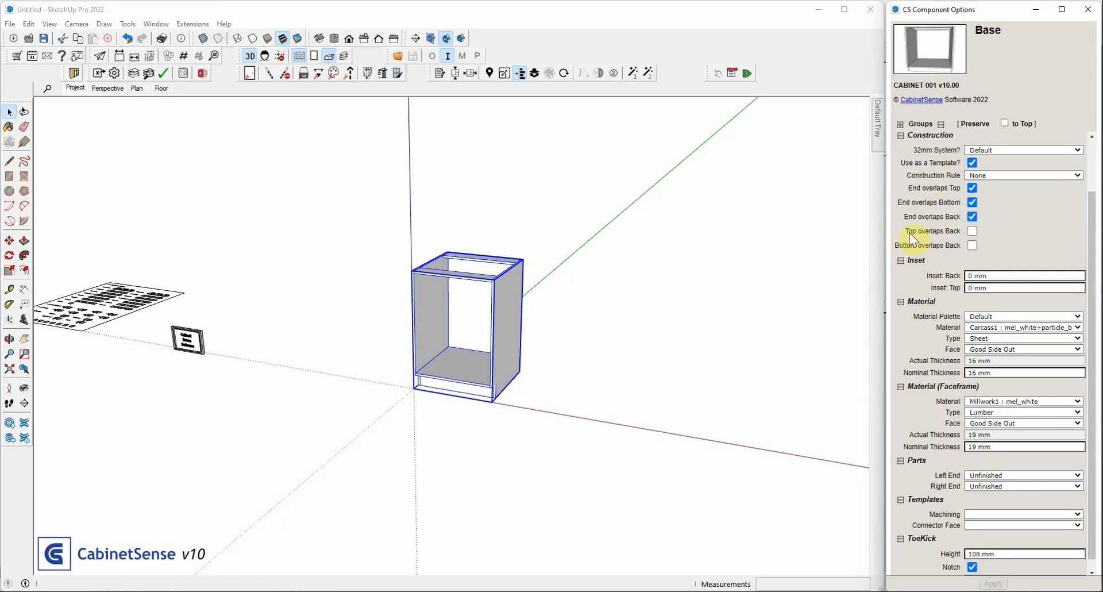
Review the template cabinet's remaining options and those of its front top part, leaving the cabinet's editing context
{"action": "scroll", "coordinate": [958, 291], "scroll_direction": "down", "scroll_amount": 1}
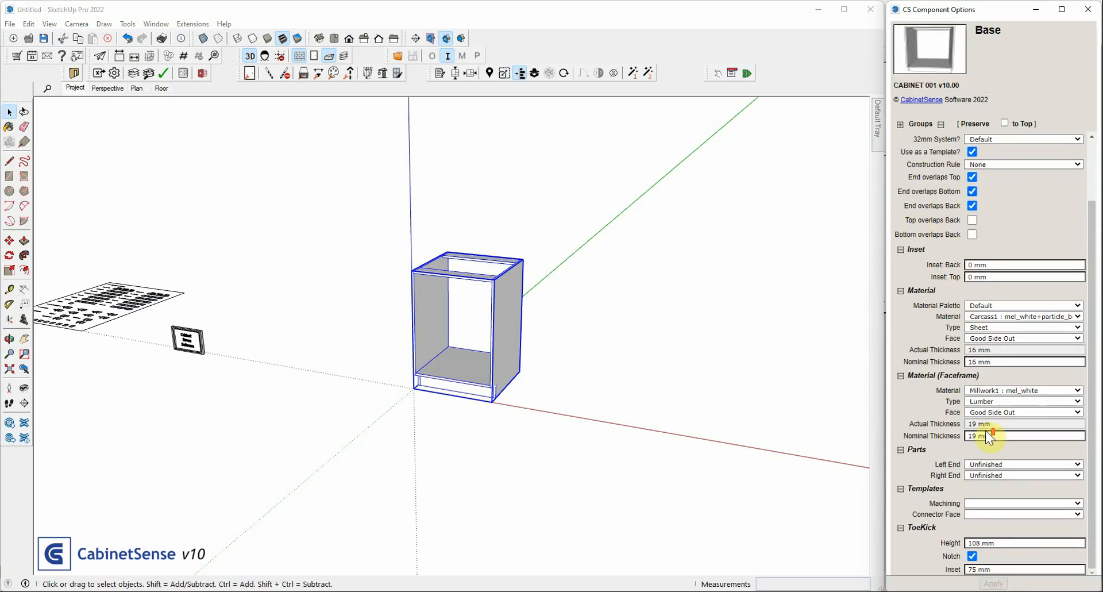
{"action": "scroll", "coordinate": [986, 431], "scroll_direction": "down", "scroll_amount": 1}
{"action": "double_click", "coordinate": [446, 273]}
{"action": "left_click", "coordinate": [446, 273]}
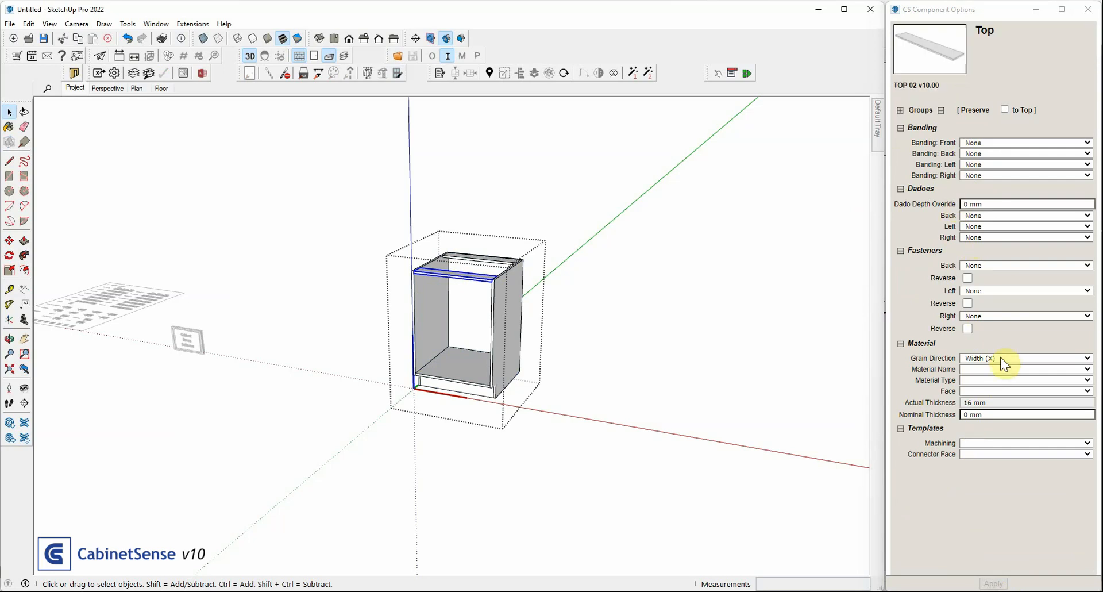
{"action": "left_click", "coordinate": [543, 205]}
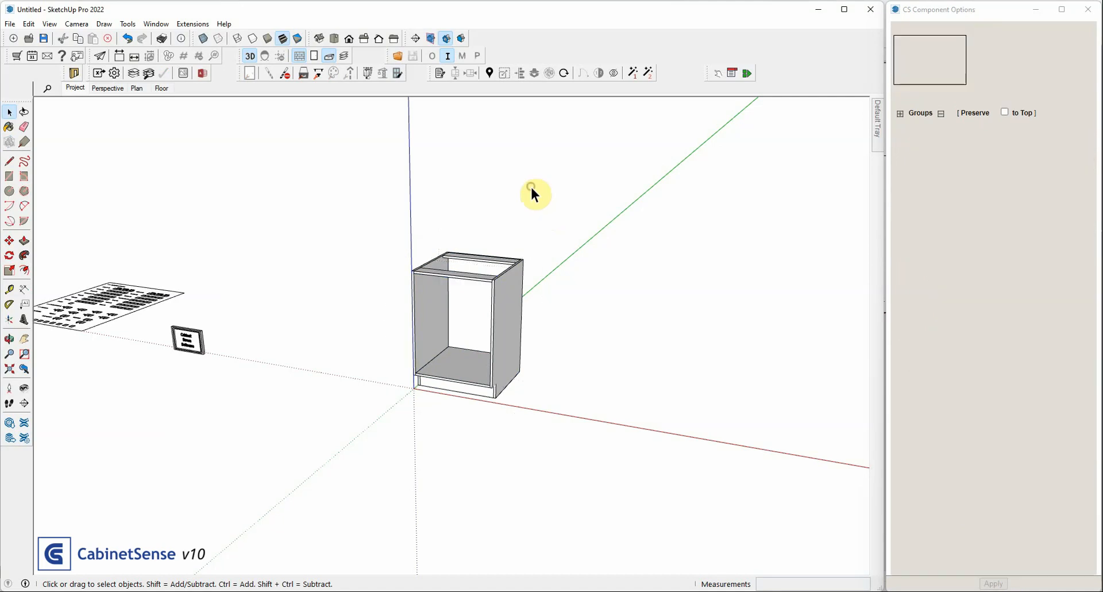
Move the template base cabinet about 1299 mm away from the origin, toward the project component
{"action": "left_click", "coordinate": [488, 282]}
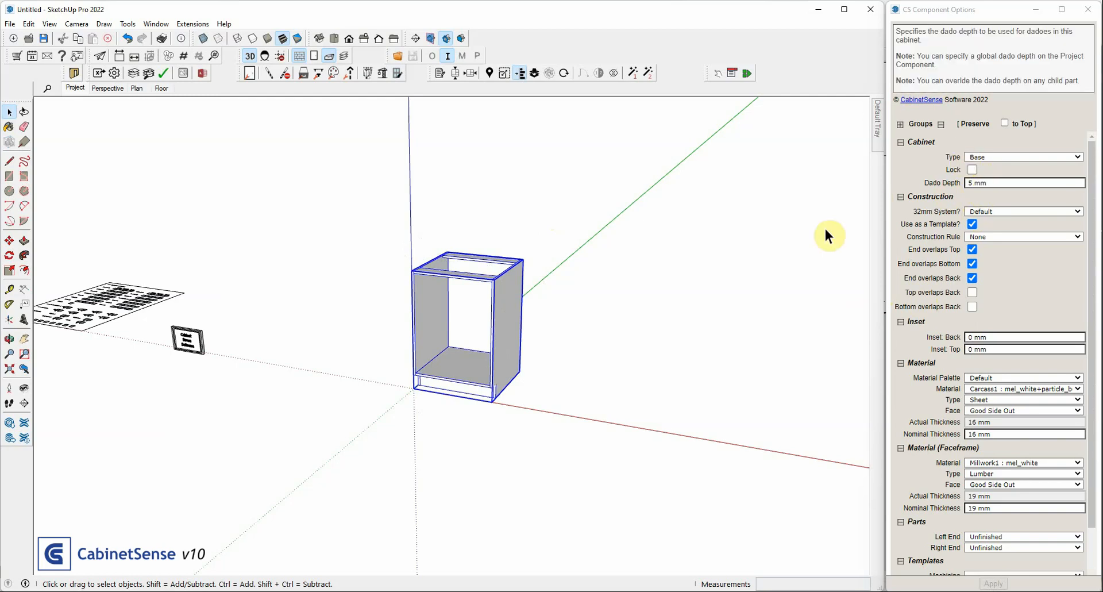
{"action": "left_click", "coordinate": [504, 318]}
{"action": "left_click", "coordinate": [340, 298]}
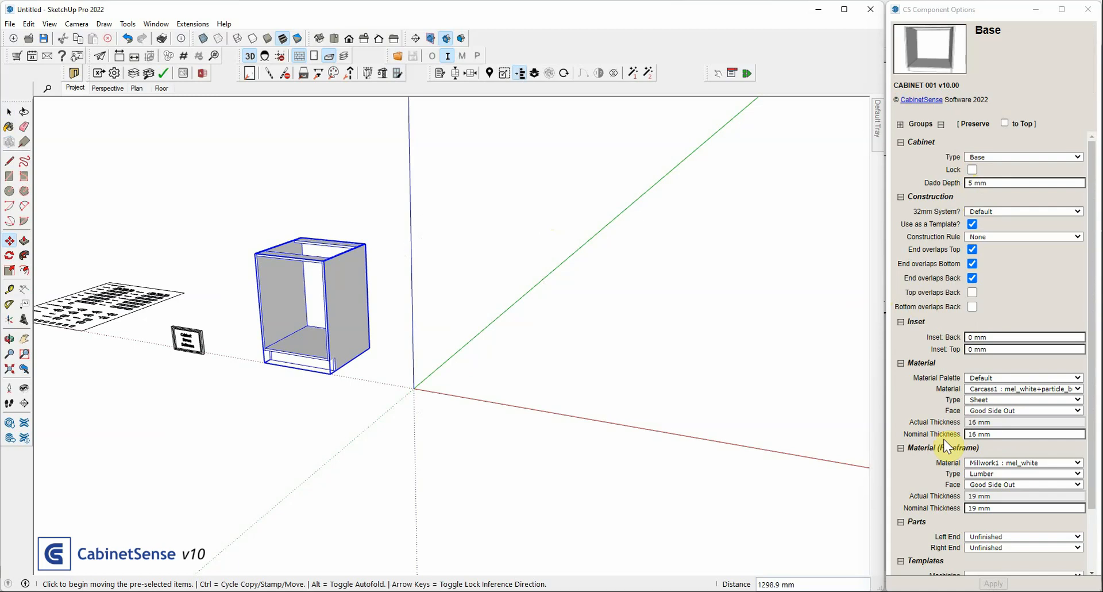
Set the template cabinet's nominal carcass material thickness to 50 mm and return to the Select tool
{"action": "scroll", "coordinate": [945, 445], "scroll_direction": "down", "scroll_amount": 3}
{"action": "left_click", "coordinate": [996, 358]}
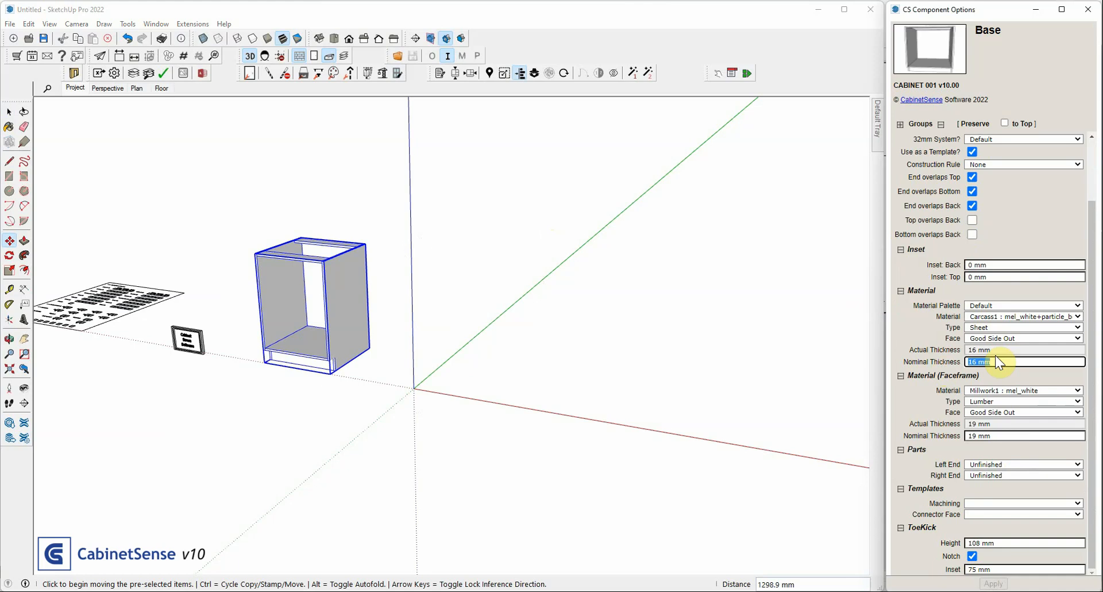
{"action": "type", "text": "50"}
{"action": "key", "text": "Return"}
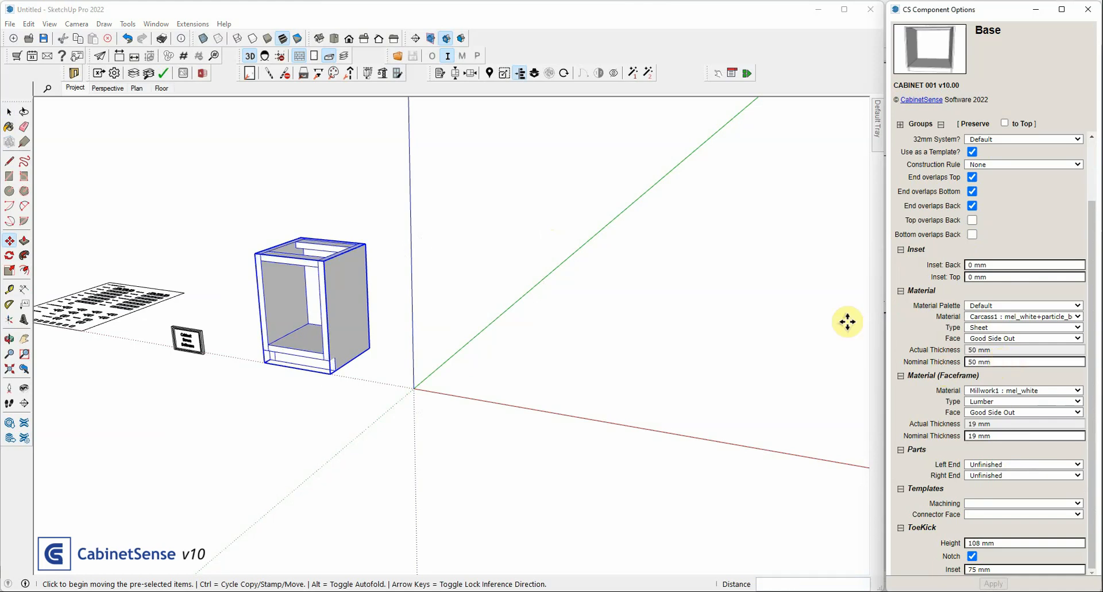
{"action": "key", "text": "space"}
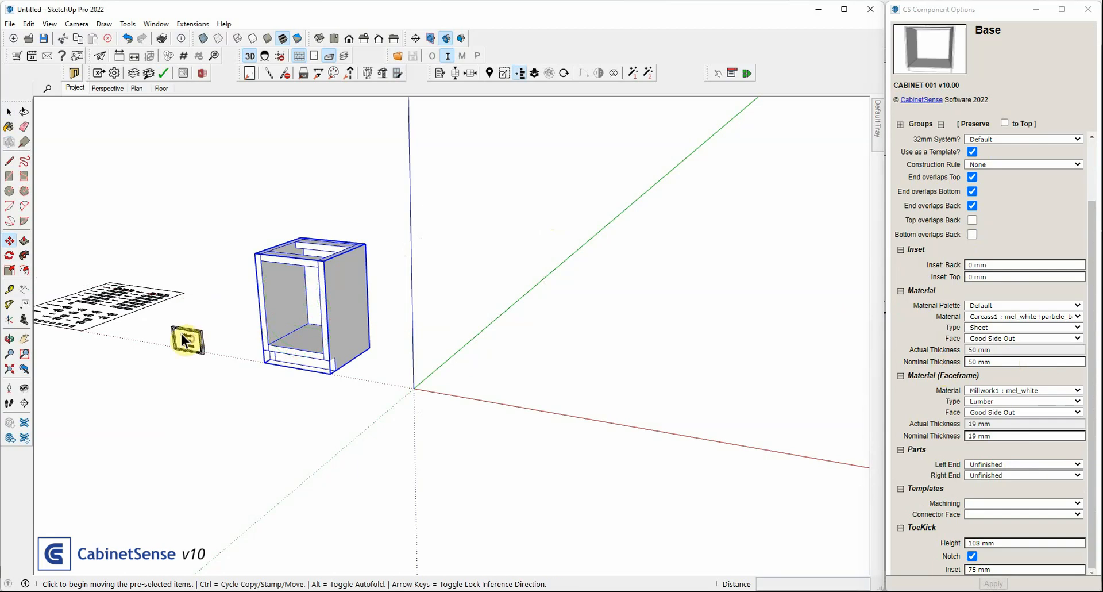
Set the project component's Default thickness to 5 mm under Thicknesses Carcass
{"action": "left_click", "coordinate": [188, 339]}
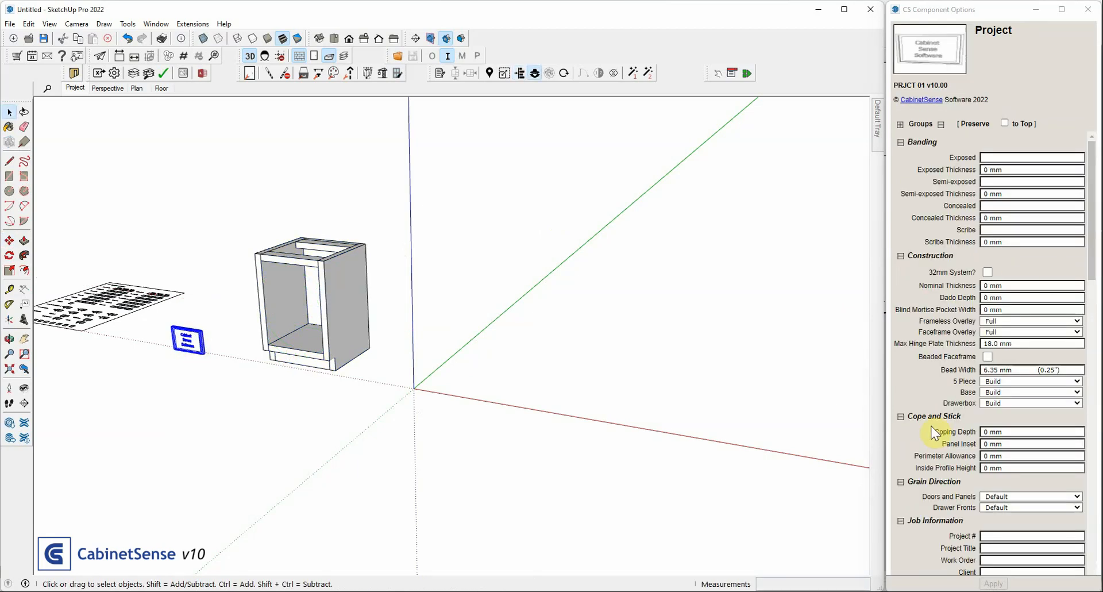
{"action": "scroll", "coordinate": [936, 287], "scroll_direction": "down", "scroll_amount": 2}
{"action": "mouse_move", "coordinate": [927, 155]}
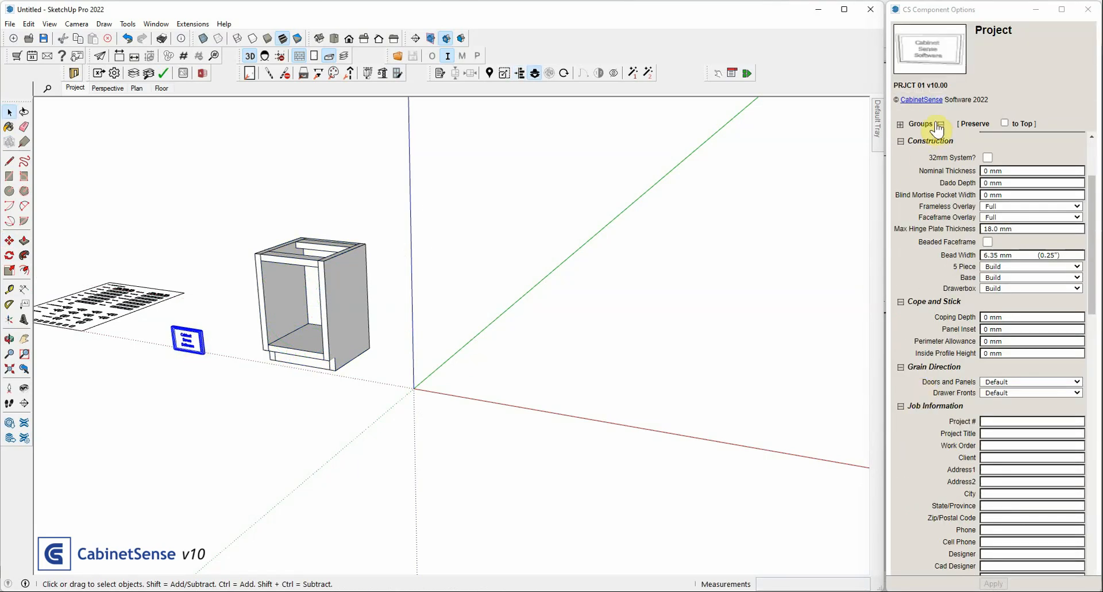
{"action": "left_click", "coordinate": [941, 124]}
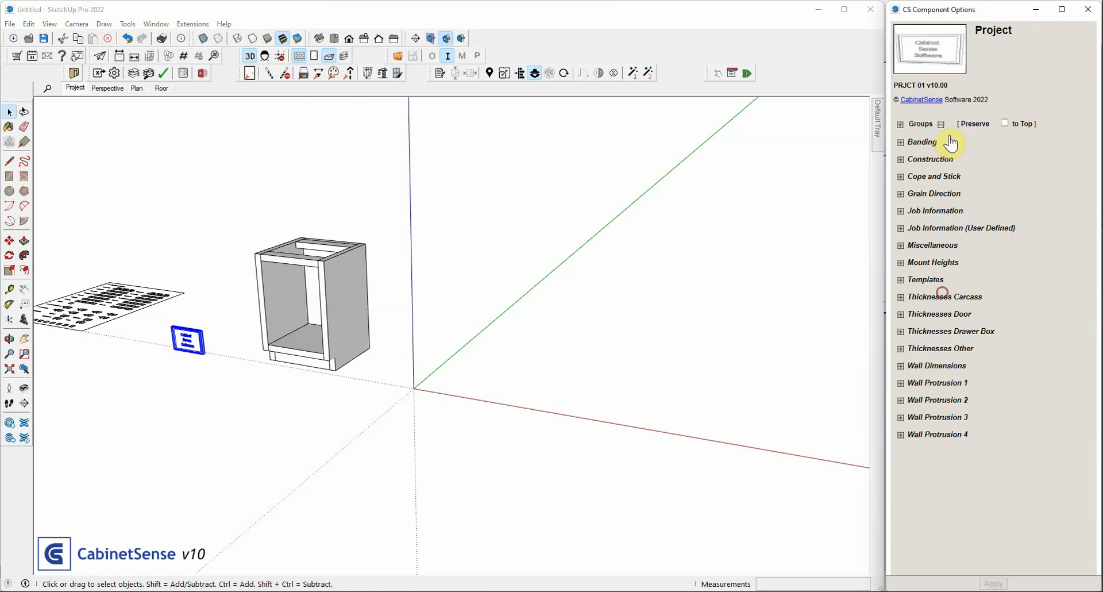
{"action": "left_click", "coordinate": [938, 295]}
{"action": "left_click", "coordinate": [946, 311]}
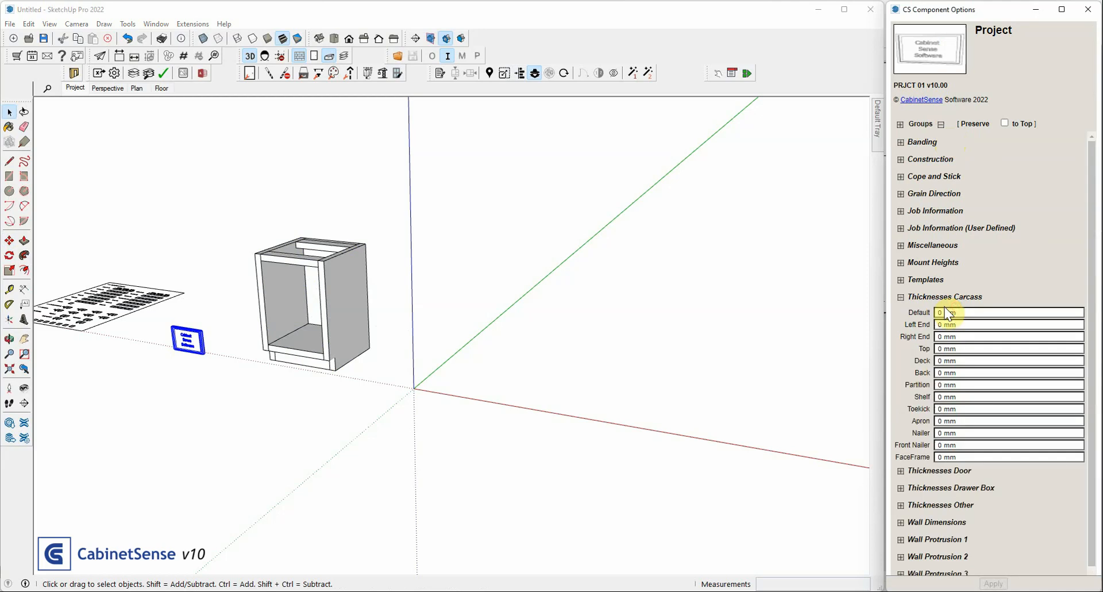
{"action": "type", "text": "5"}
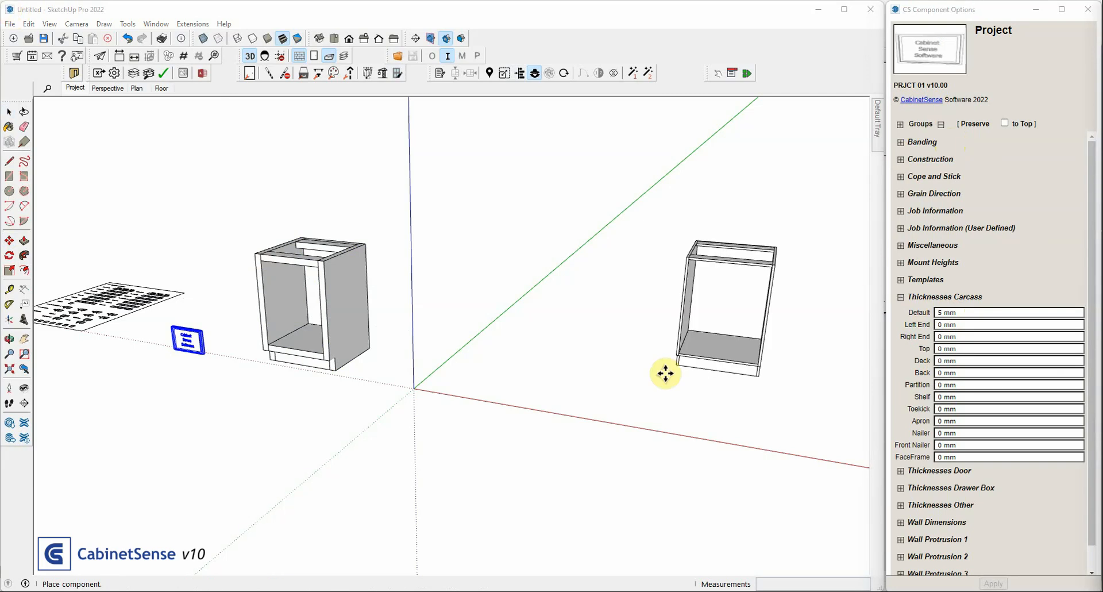
Place a base cabinet at the origin, accepting the template options with Material Thicknesses set to Copy, and place an Upper 2D cabinet above it
{"action": "left_click", "coordinate": [415, 389]}
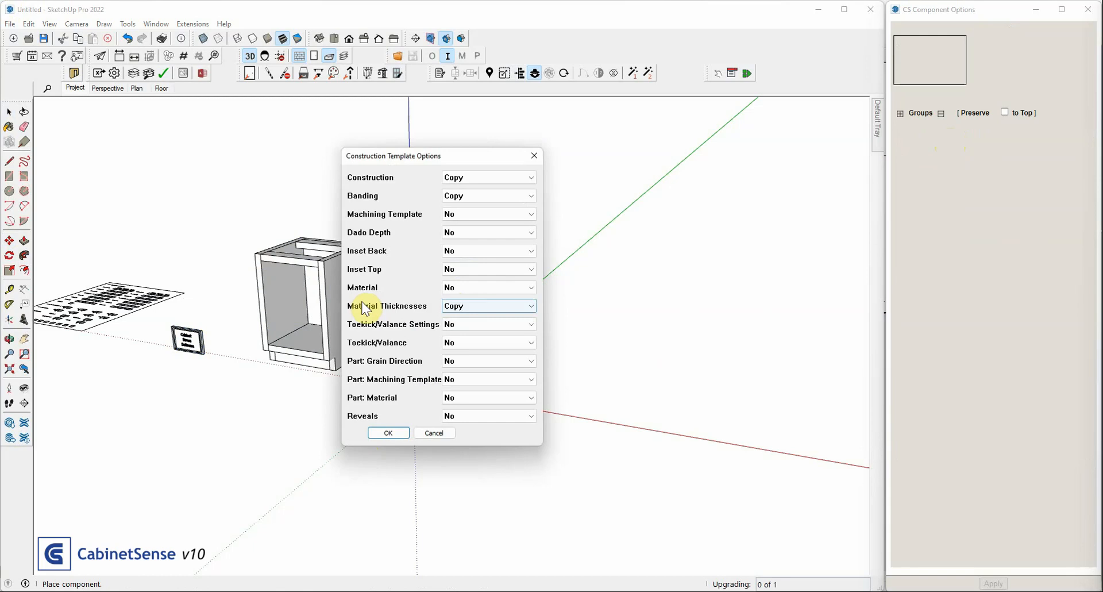
{"action": "left_click", "coordinate": [393, 433]}
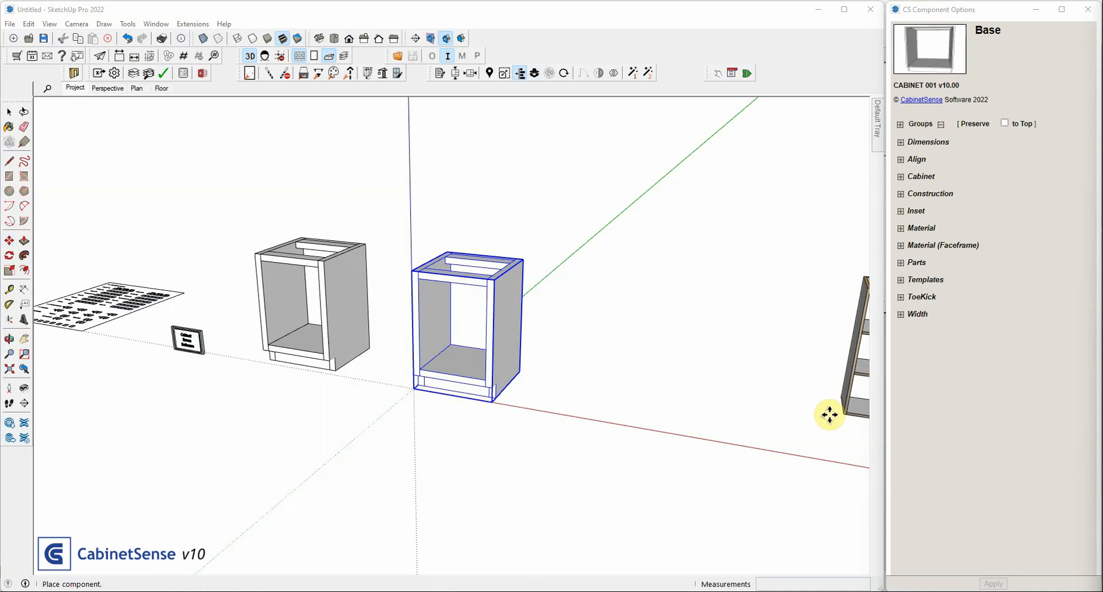
{"action": "left_click", "coordinate": [412, 304]}
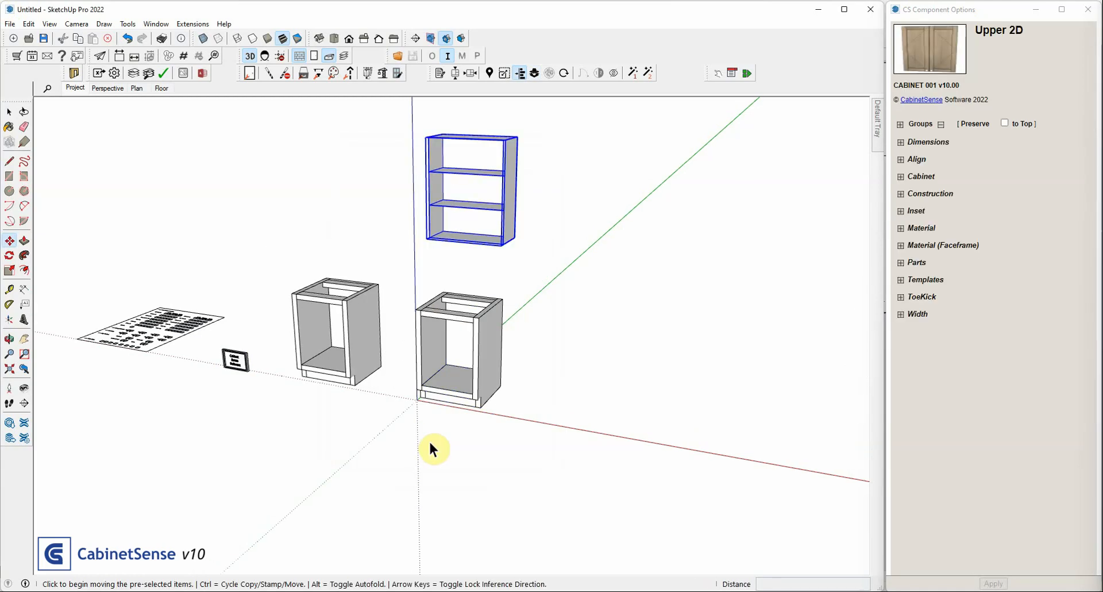
{"action": "key", "text": "space"}
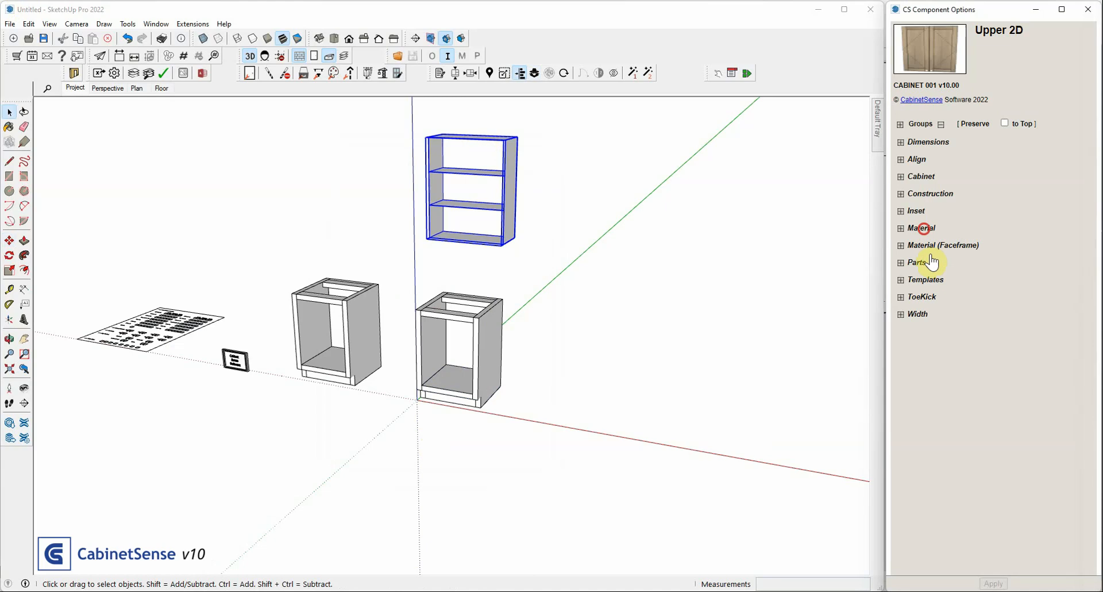
Check the Upper 2D cabinet's nominal material thickness and select the project component
{"action": "left_click", "coordinate": [922, 228]}
{"action": "left_click", "coordinate": [987, 299]}
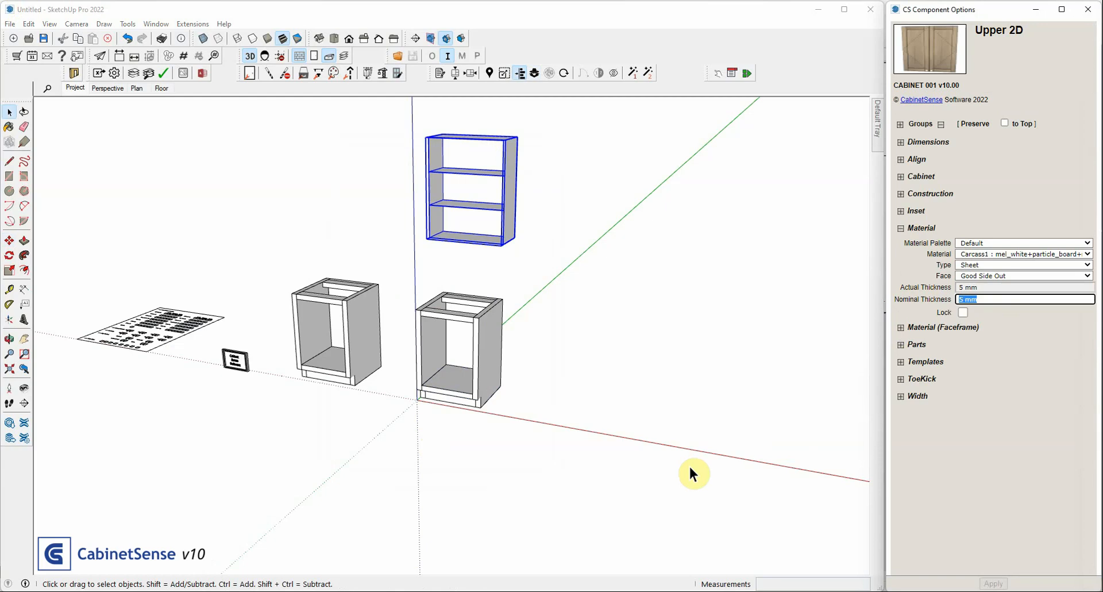
{"action": "left_click", "coordinate": [235, 360]}
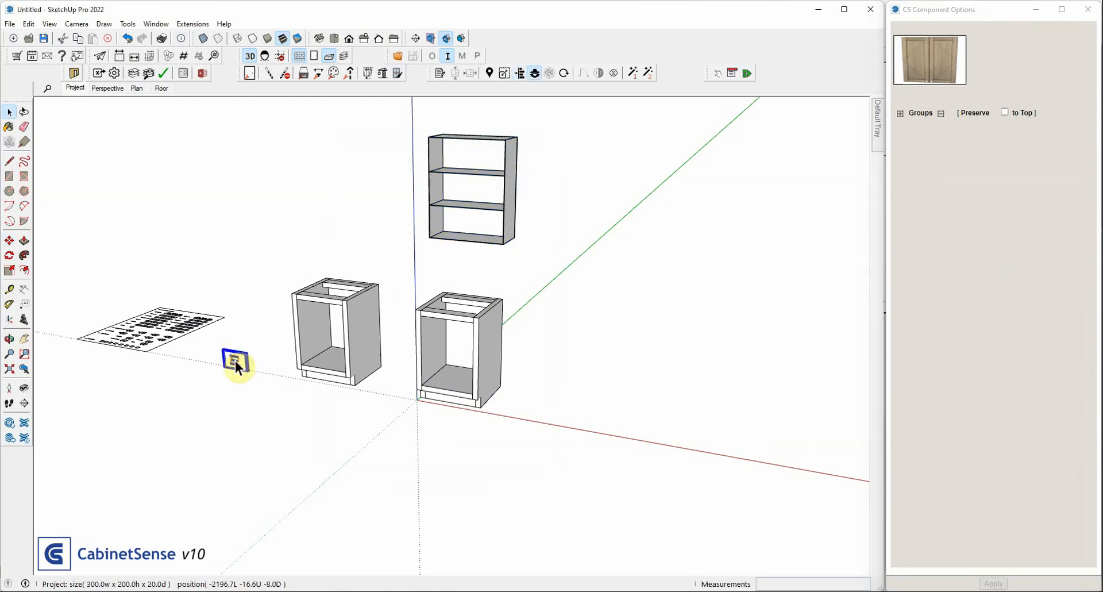
Expand the project's Thicknesses Carcass settings, and move the base cabinet at the origin away along the positive red axis
{"action": "left_click", "coordinate": [900, 311]}
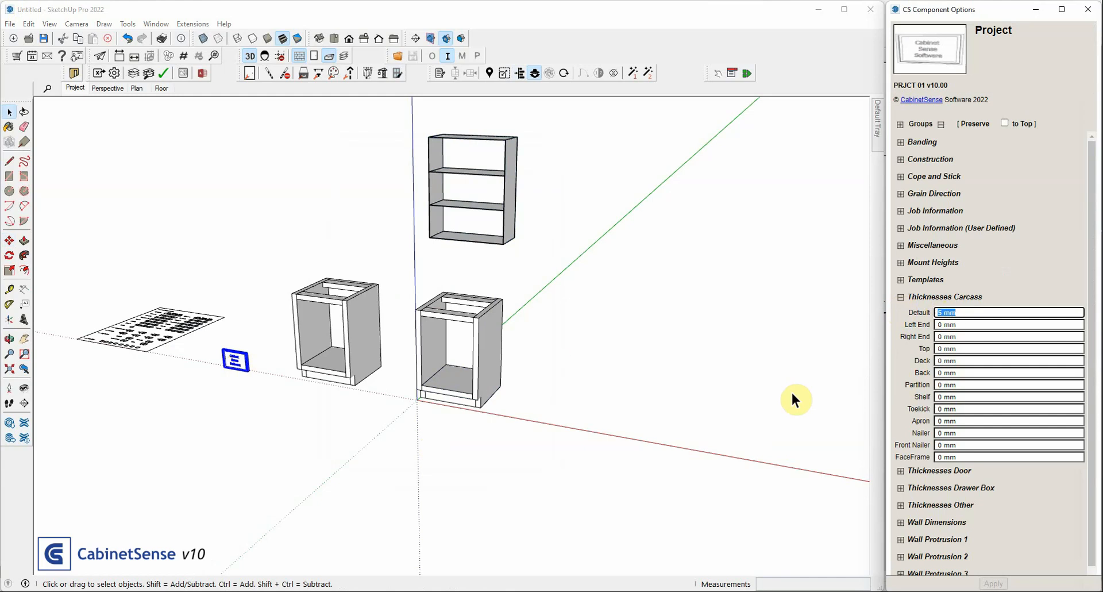
{"action": "scroll", "coordinate": [561, 365], "scroll_direction": "down", "scroll_amount": 2}
{"action": "left_click", "coordinate": [501, 351]}
{"action": "key", "text": "m"}
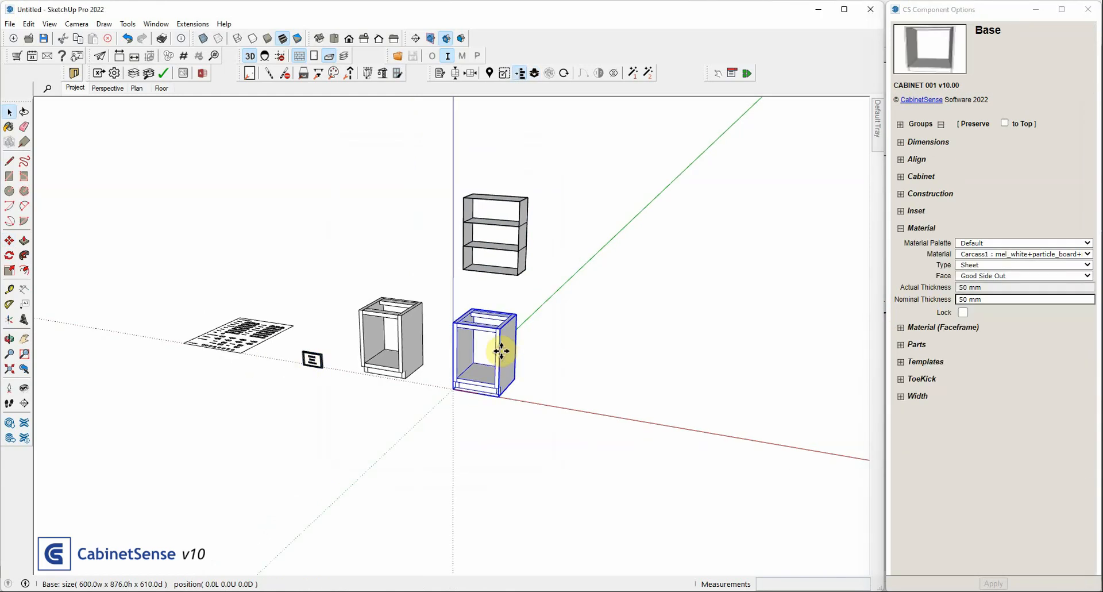
{"action": "left_click_drag", "start_coordinate": [501, 351], "coordinate": [607, 369]}
{"action": "key", "text": "space"}
Move the Upper 2D cabinet about 1184 mm so it sits above the base template cabinet
{"action": "left_click", "coordinate": [464, 216]}
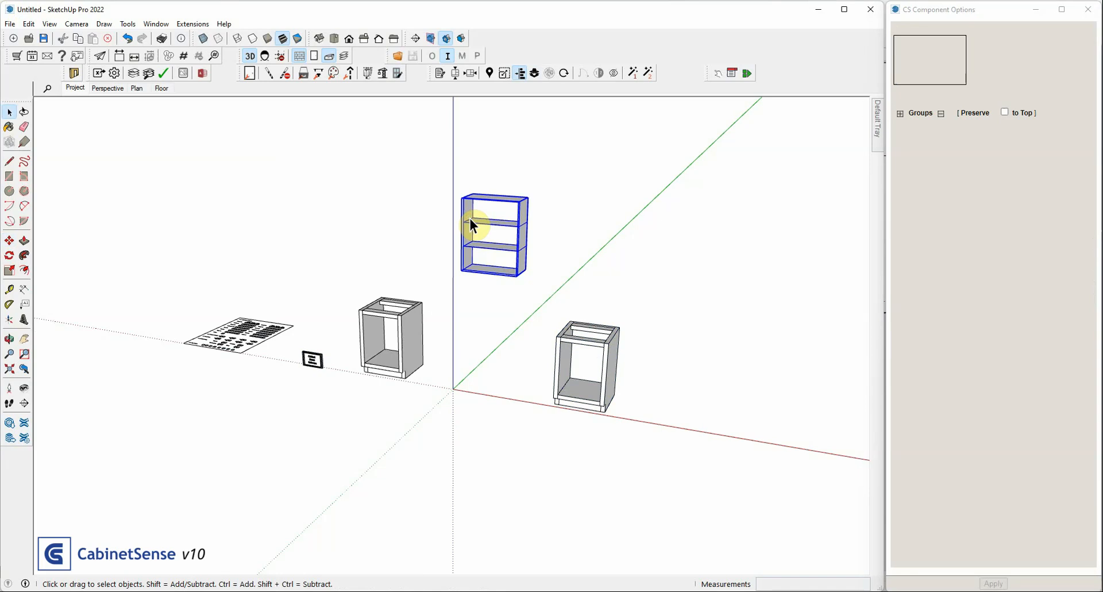
{"action": "key", "text": "m"}
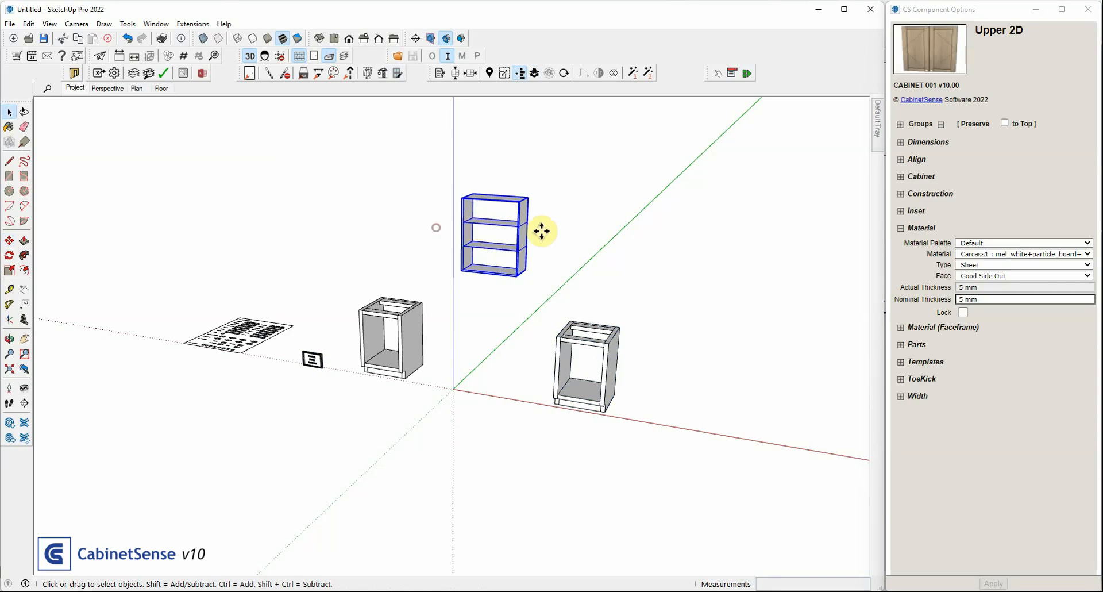
{"action": "left_click_drag", "start_coordinate": [542, 231], "coordinate": [415, 253]}
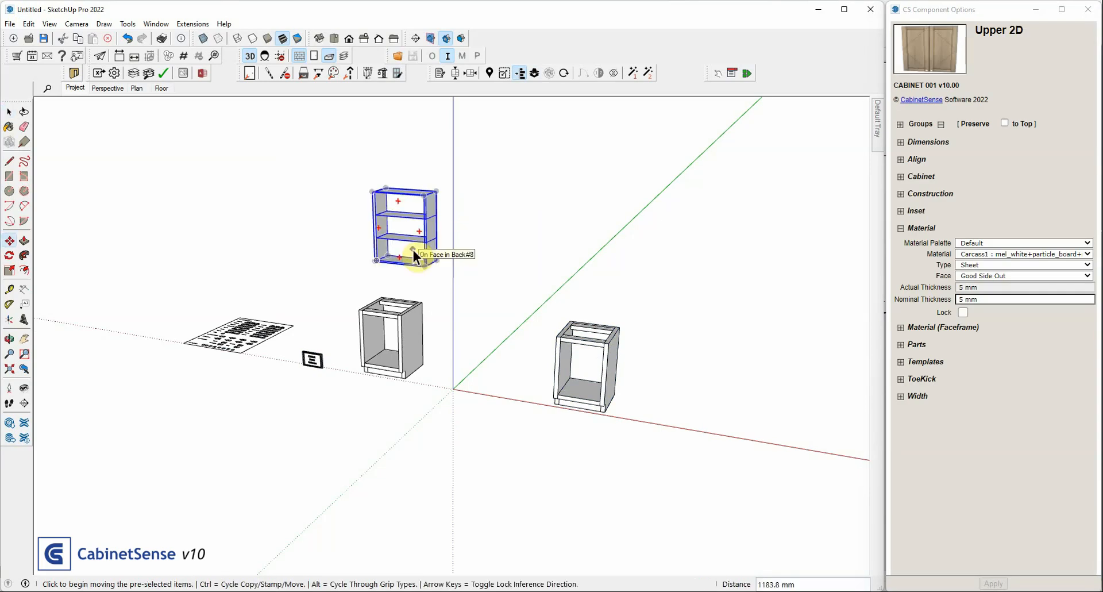
{"action": "key", "text": "space"}
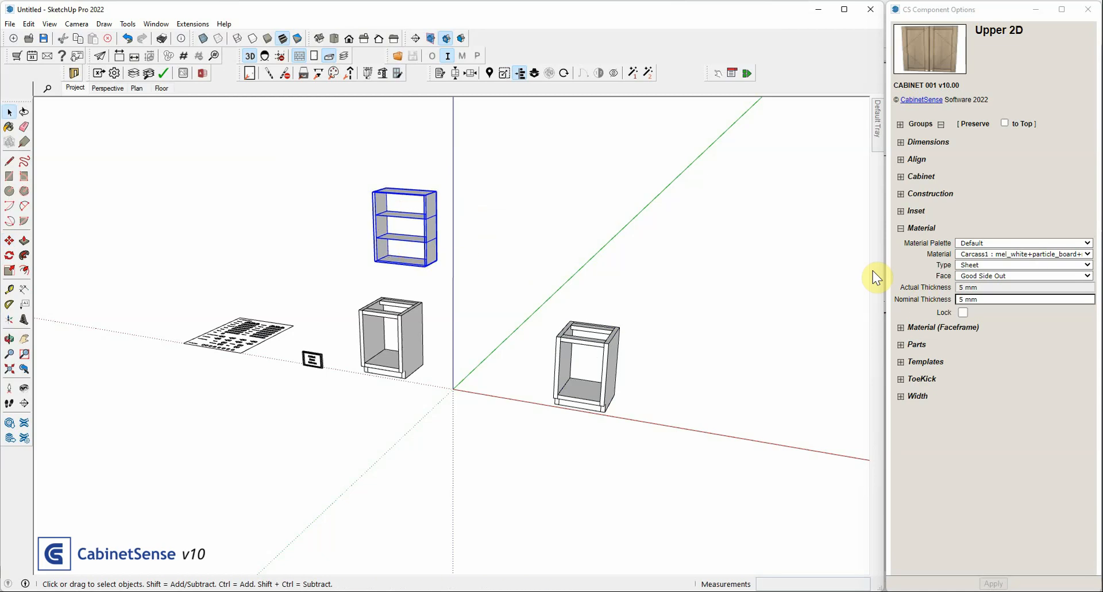
Make the Upper 2D cabinet a construction template with a nominal carcass material thickness of 10 mm
{"action": "left_click", "coordinate": [922, 194]}
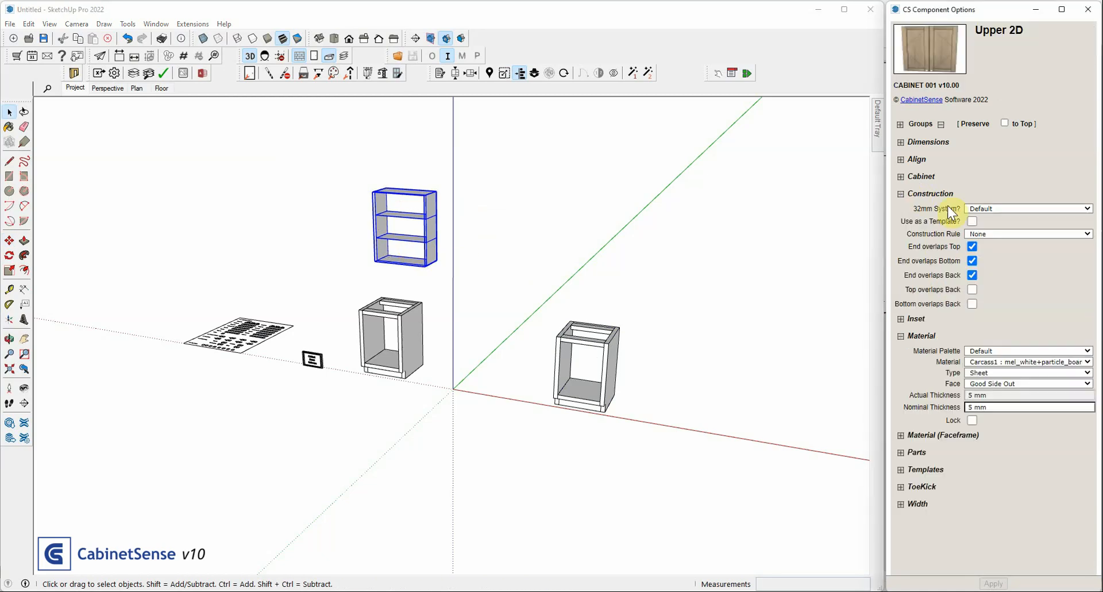
{"action": "left_click", "coordinate": [972, 221]}
{"action": "key", "text": "Return"}
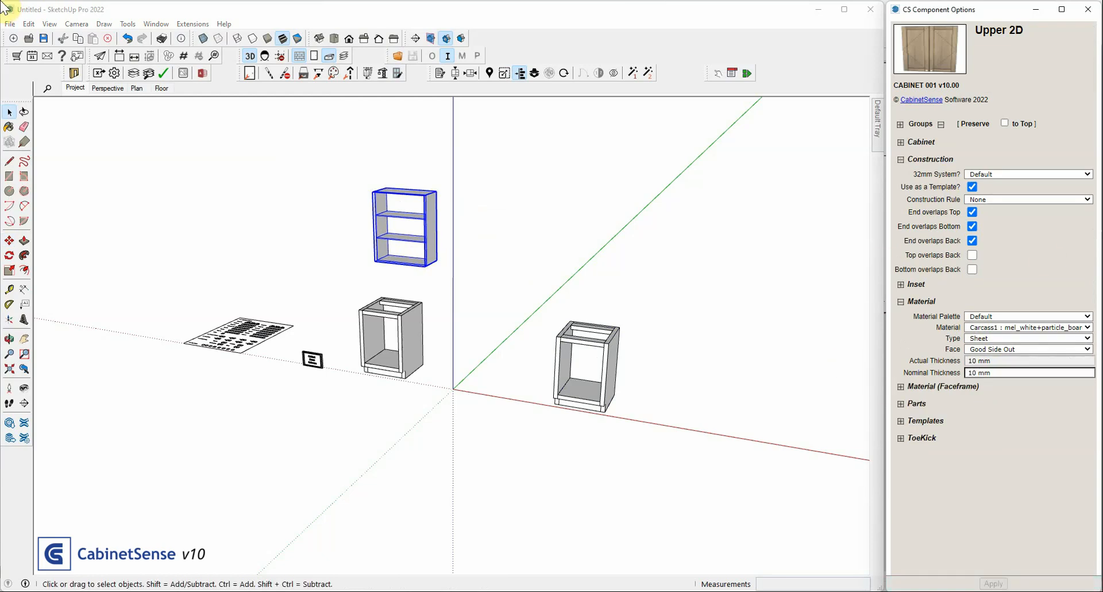
Test the upper template by placing an Upper 2D cabinet beside it with Material Thicknesses set to Copy, and remove the test cabinet
{"action": "left_click", "coordinate": [424, 258]}
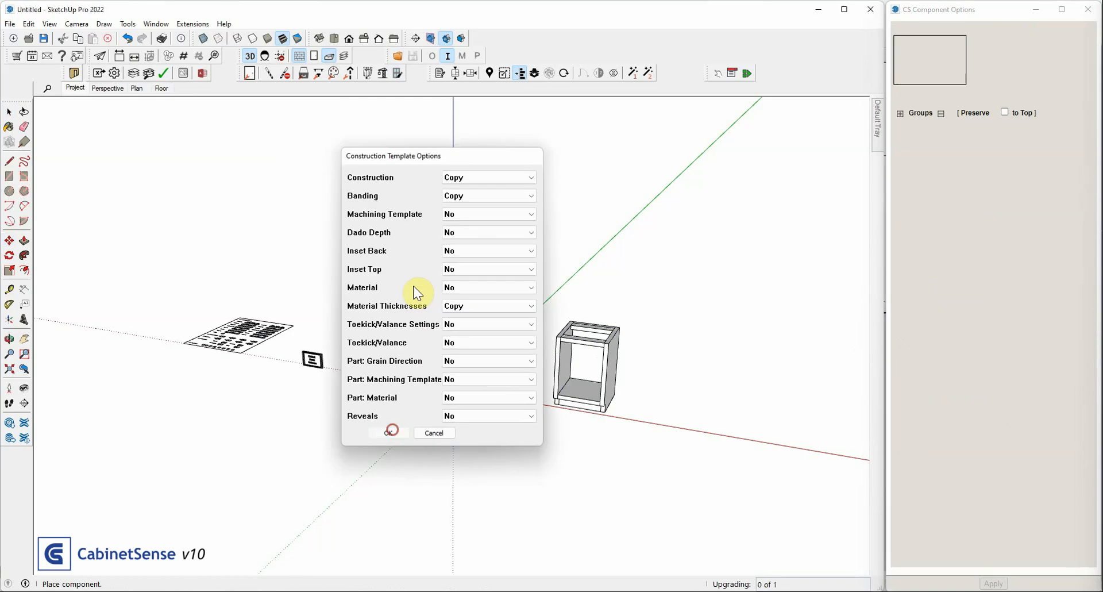
{"action": "left_click", "coordinate": [389, 432]}
{"action": "left_click", "coordinate": [1002, 410]}
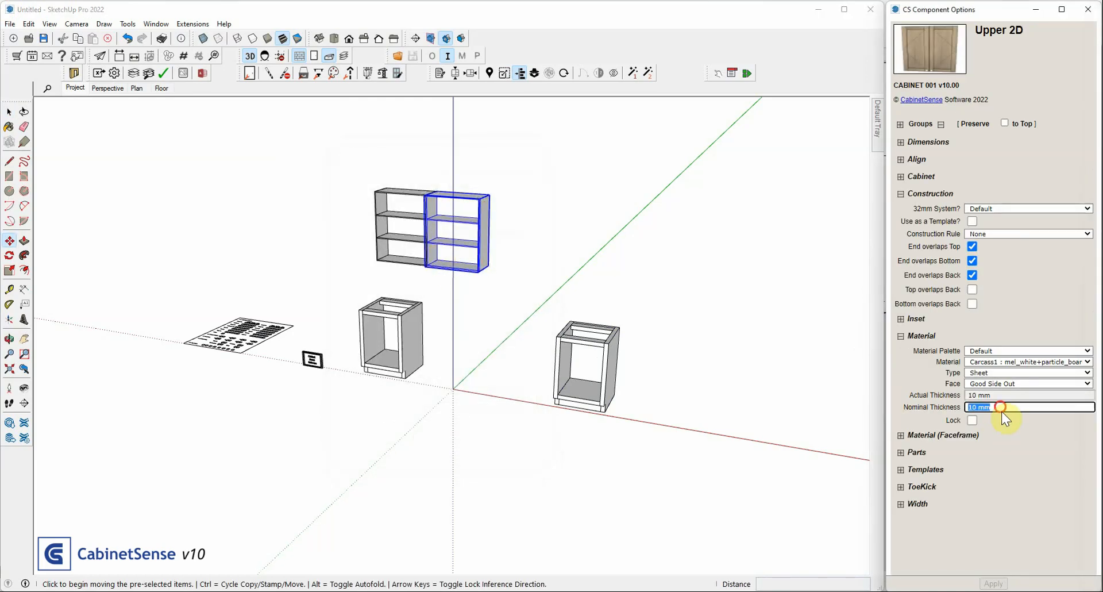
{"action": "left_click", "coordinate": [451, 215]}
{"action": "left_click", "coordinate": [511, 221]}
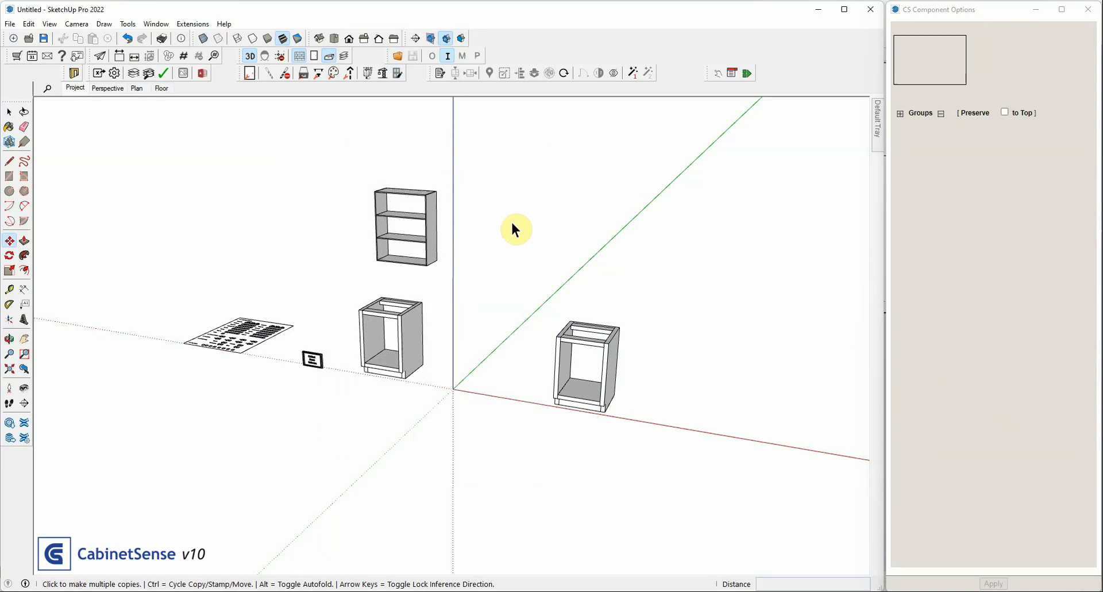
{"action": "key", "text": "space"}
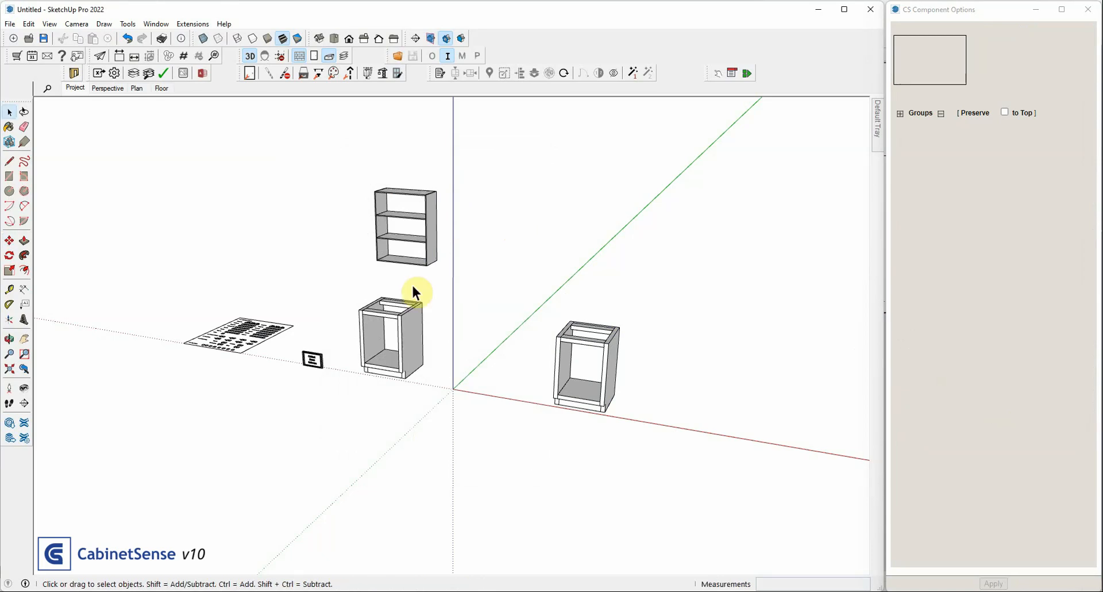
Set the Upper 2D template's cabinet Type to Common, keep 32mm System at Default, and apply the change
{"action": "left_click", "coordinate": [414, 245]}
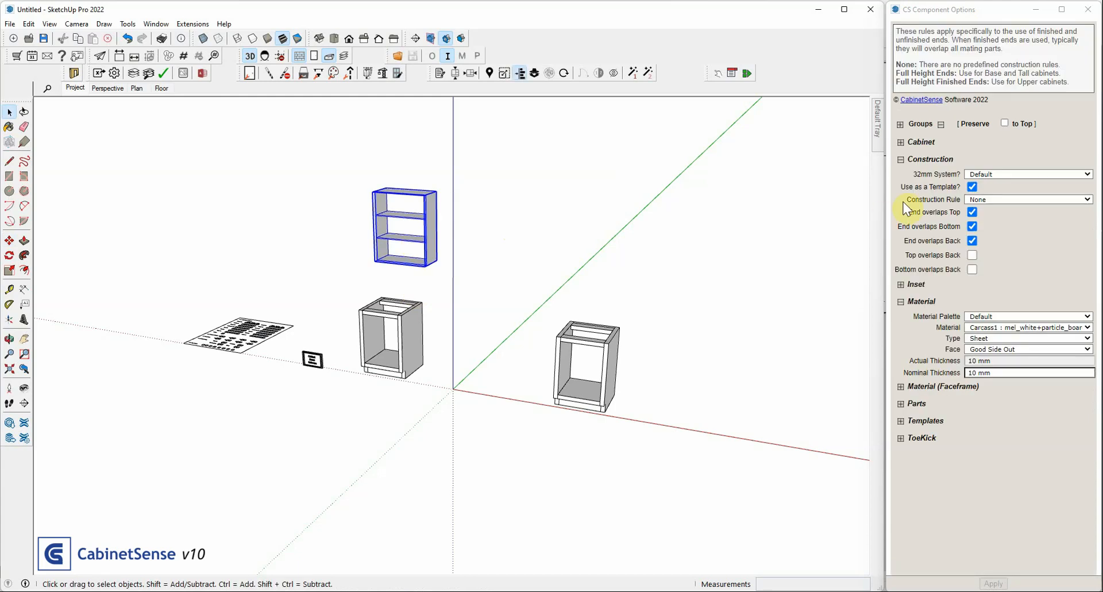
{"action": "left_click", "coordinate": [986, 174]}
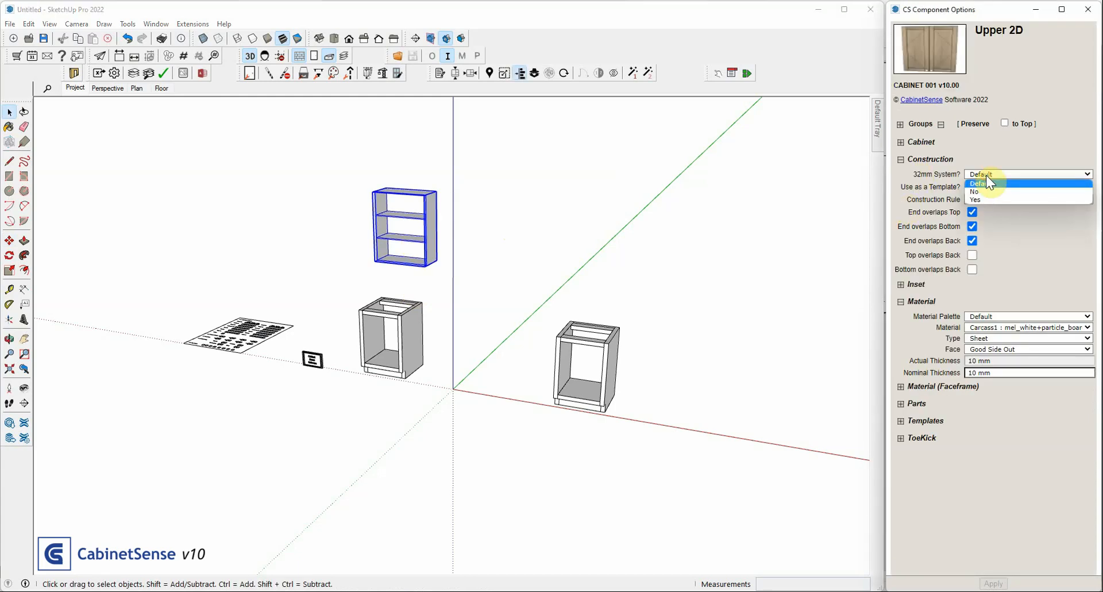
{"action": "left_click", "coordinate": [987, 183]}
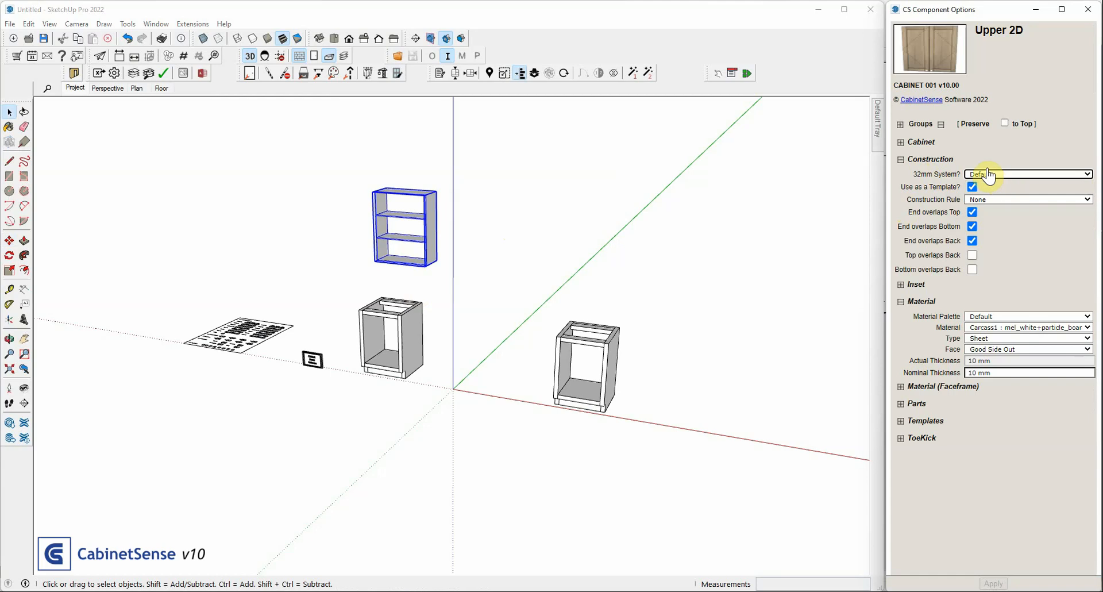
{"action": "left_click", "coordinate": [922, 142]}
{"action": "left_click", "coordinate": [982, 157]}
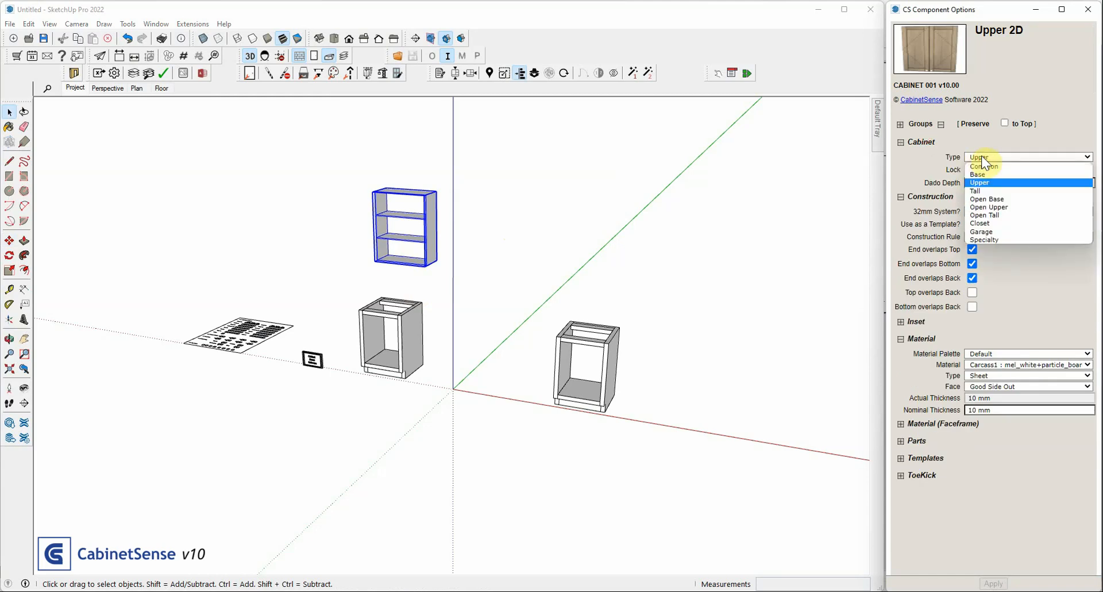
{"action": "left_click", "coordinate": [984, 166]}
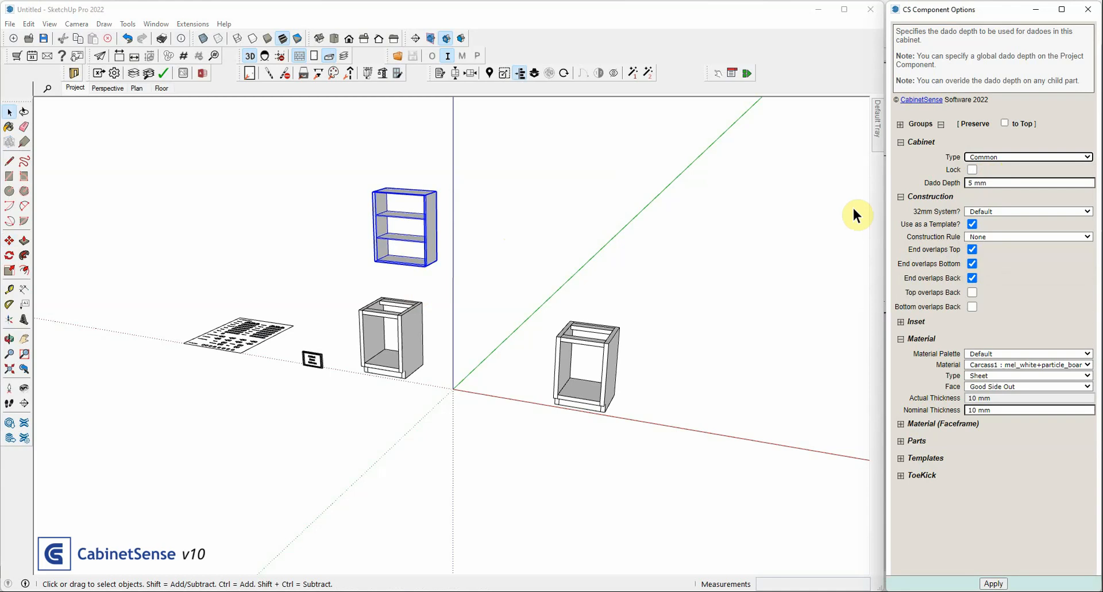
{"action": "left_click", "coordinate": [402, 243]}
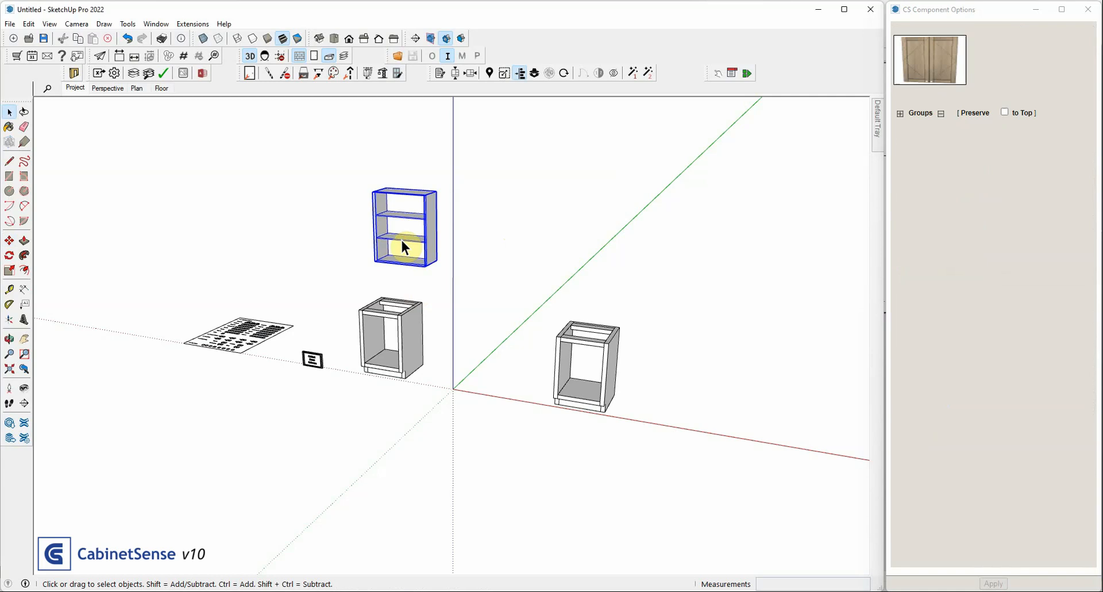
{"action": "left_click", "coordinate": [1009, 157]}
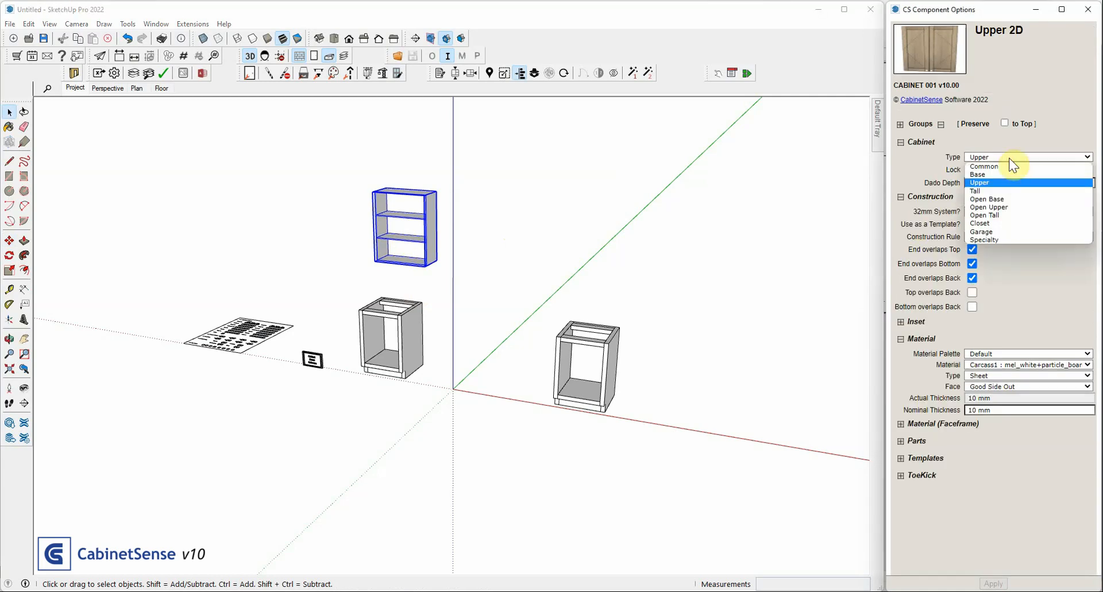
{"action": "left_click", "coordinate": [980, 164]}
{"action": "left_click", "coordinate": [993, 583]}
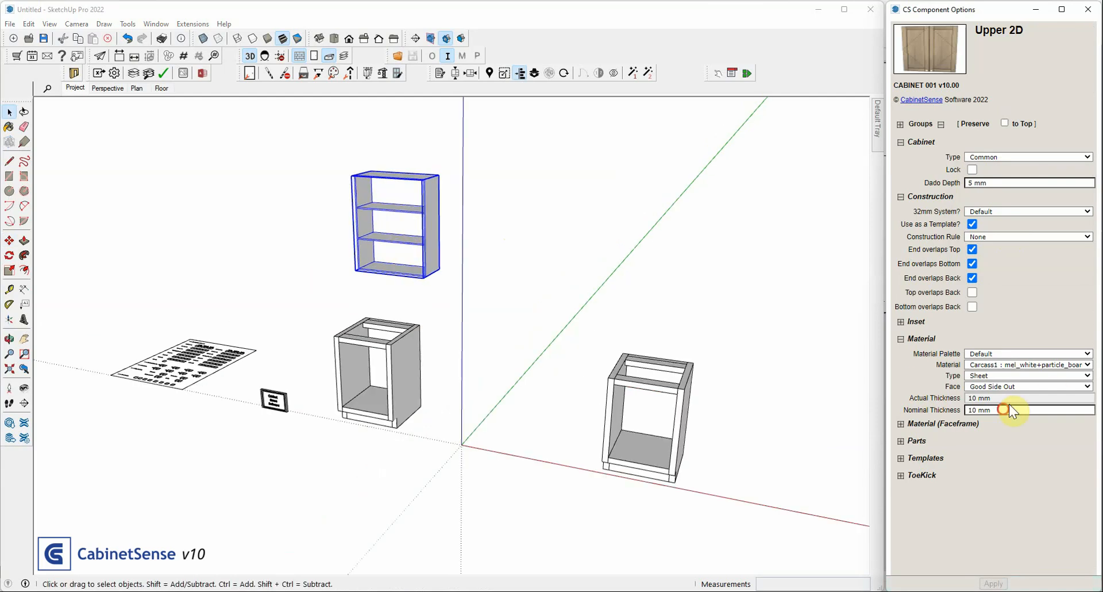
Place a Tall 2D2D cabinet near the origin with Material Thicknesses set to Copy, and check its nominal carcass thickness
{"action": "left_click_drag", "start_coordinate": [1010, 405], "coordinate": [946, 404]}
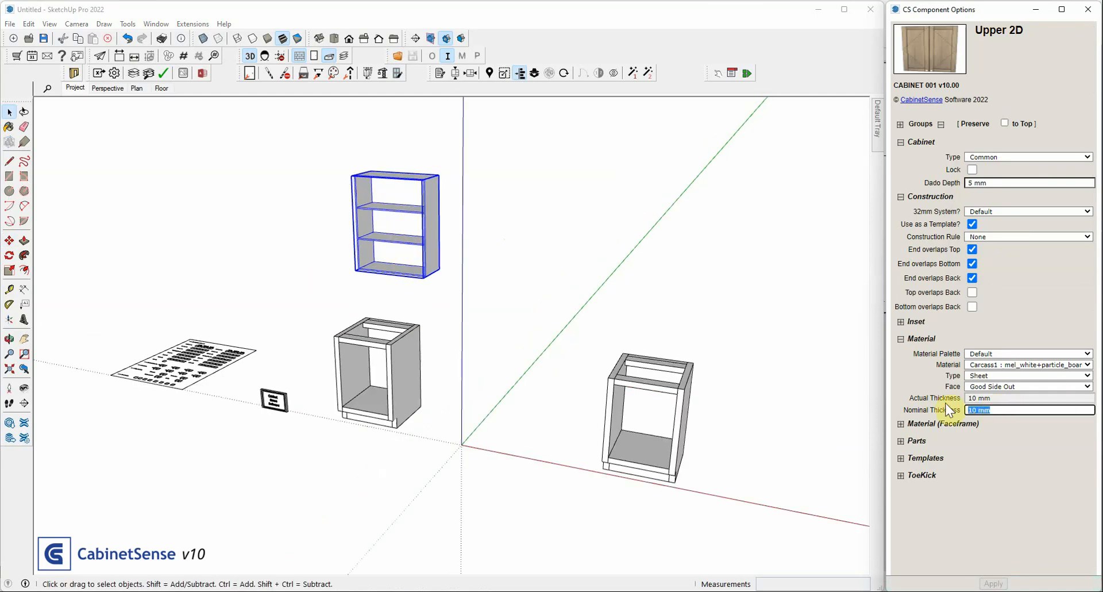
{"action": "left_click", "coordinate": [6, 5]}
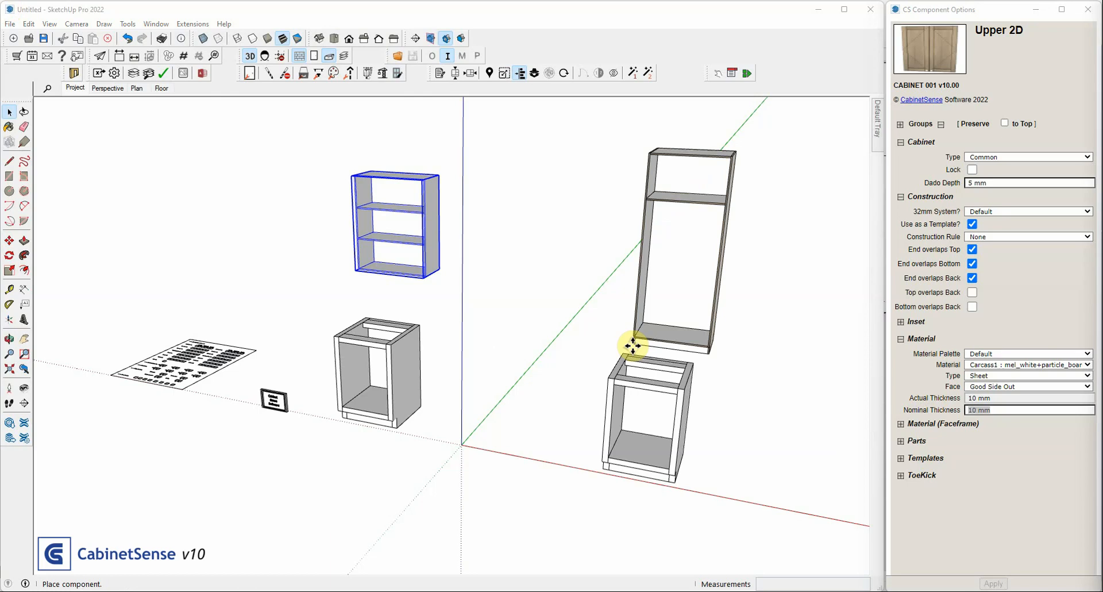
{"action": "left_click", "coordinate": [472, 469]}
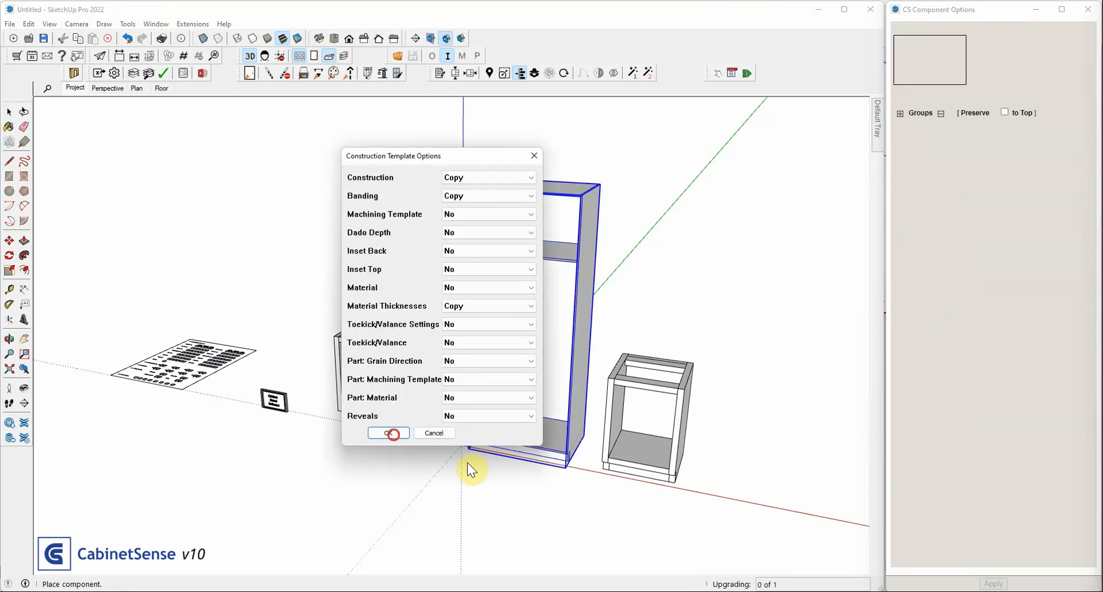
{"action": "left_click", "coordinate": [393, 434]}
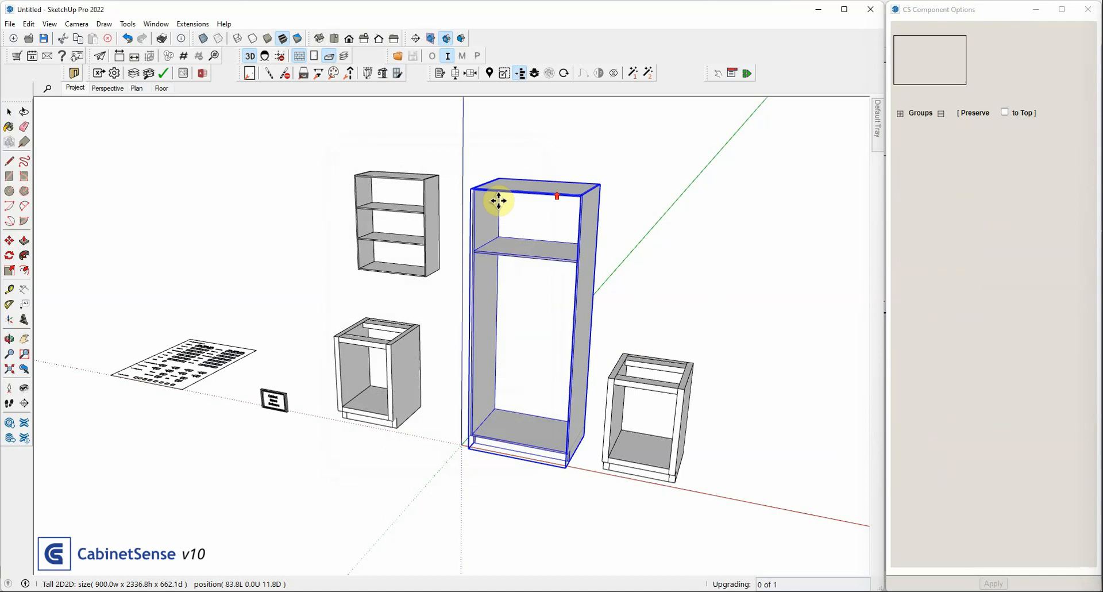
{"action": "scroll", "coordinate": [498, 202], "scroll_direction": "up", "scroll_amount": 2}
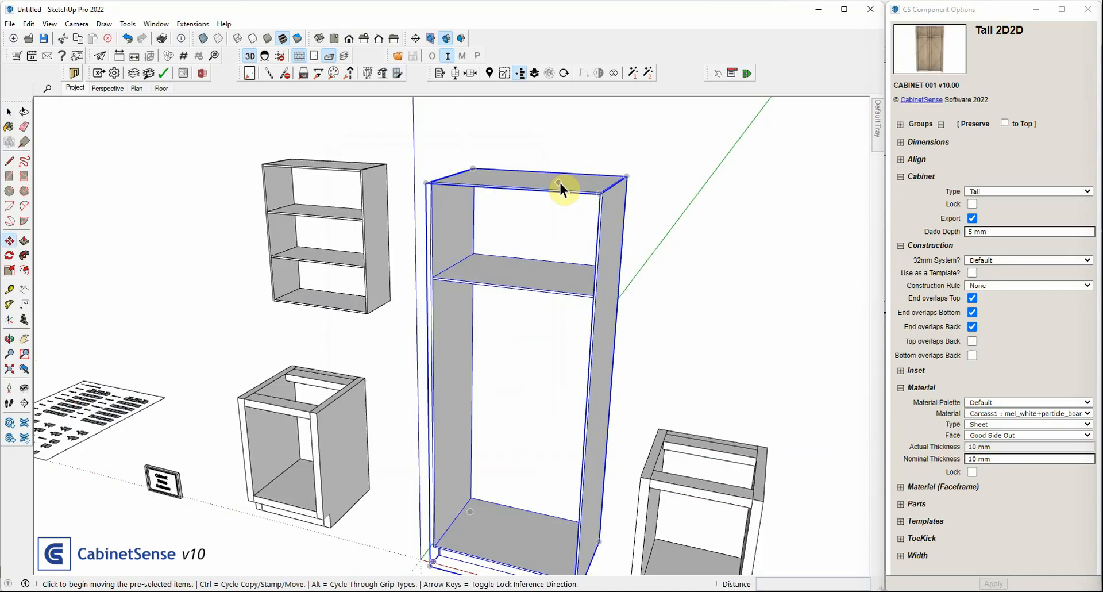
{"action": "left_click", "coordinate": [990, 458]}
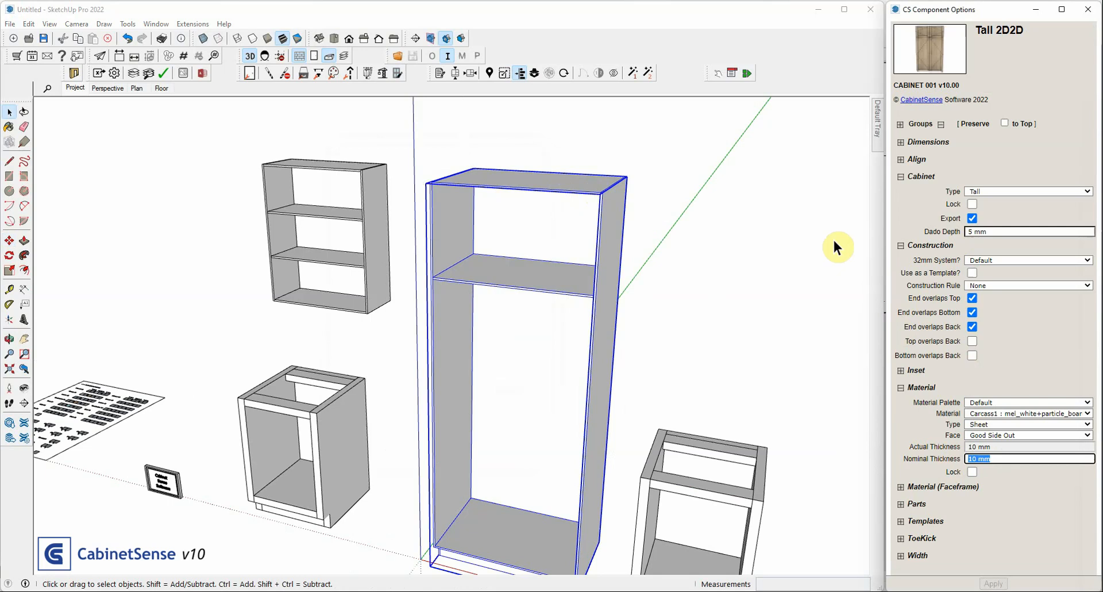
Place another base cabinet at the far end of the red-axis row, accepting the template options with Material Thicknesses set to Copy
{"action": "left_click", "coordinate": [375, 238]}
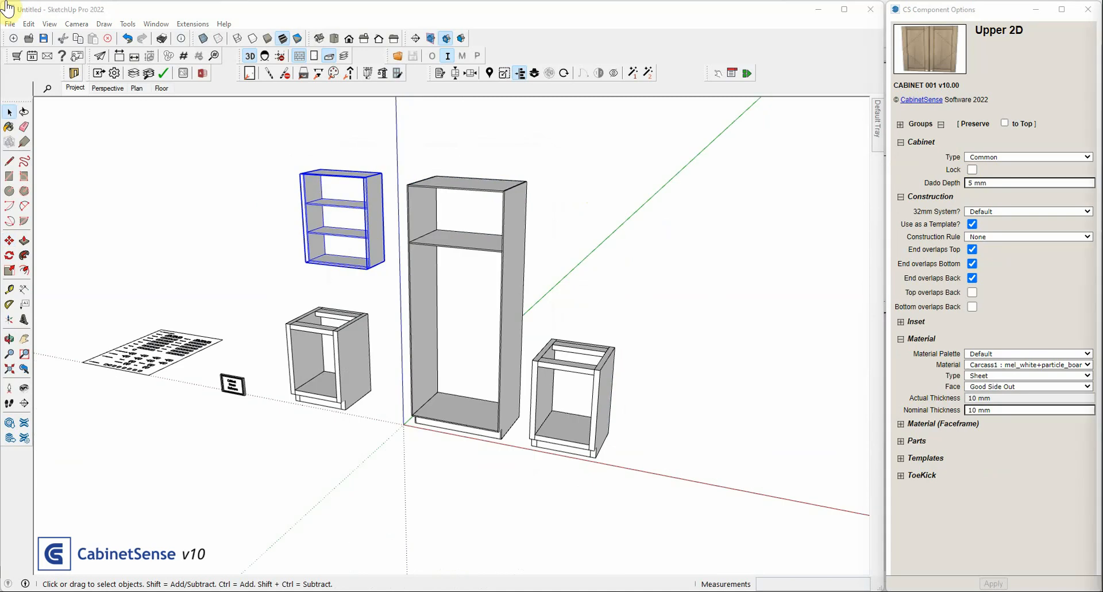
{"action": "left_click", "coordinate": [652, 470]}
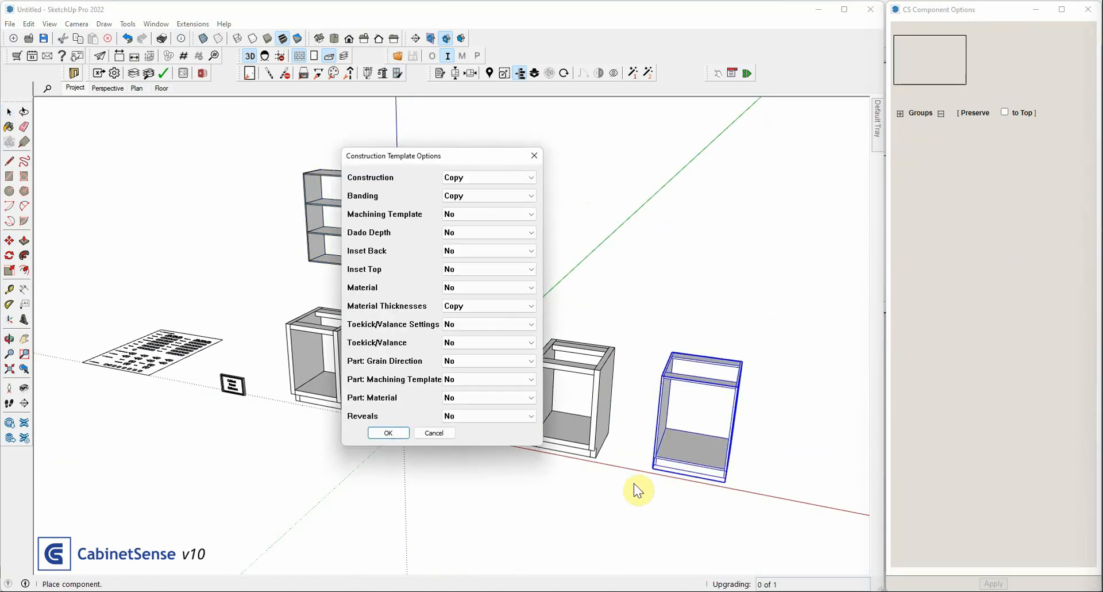
{"action": "key", "text": "Return"}
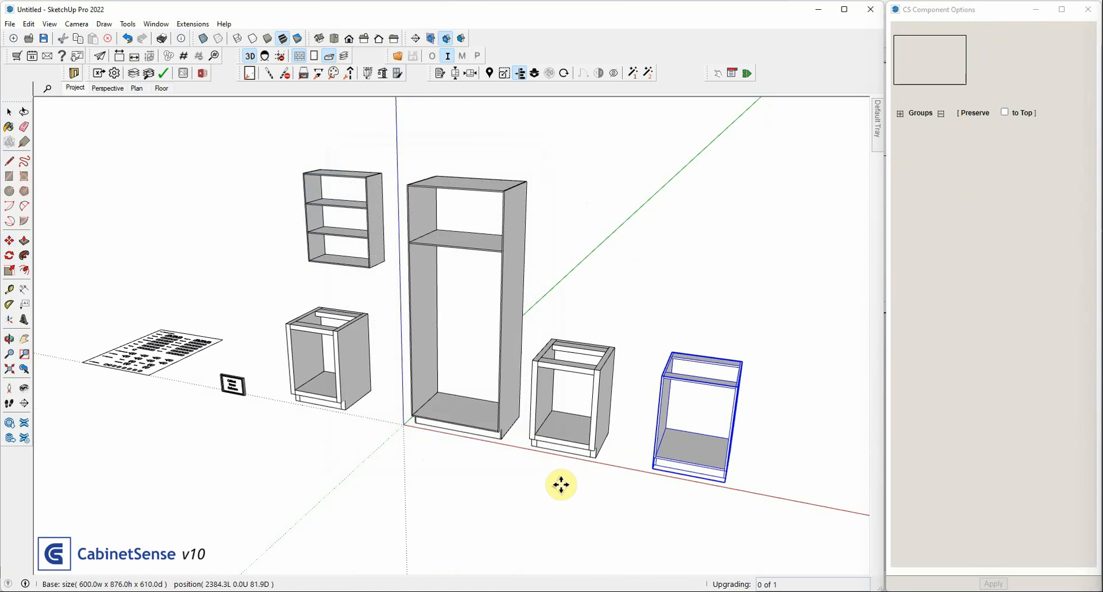
{"action": "scroll", "coordinate": [506, 292], "scroll_direction": "down", "scroll_amount": 4}
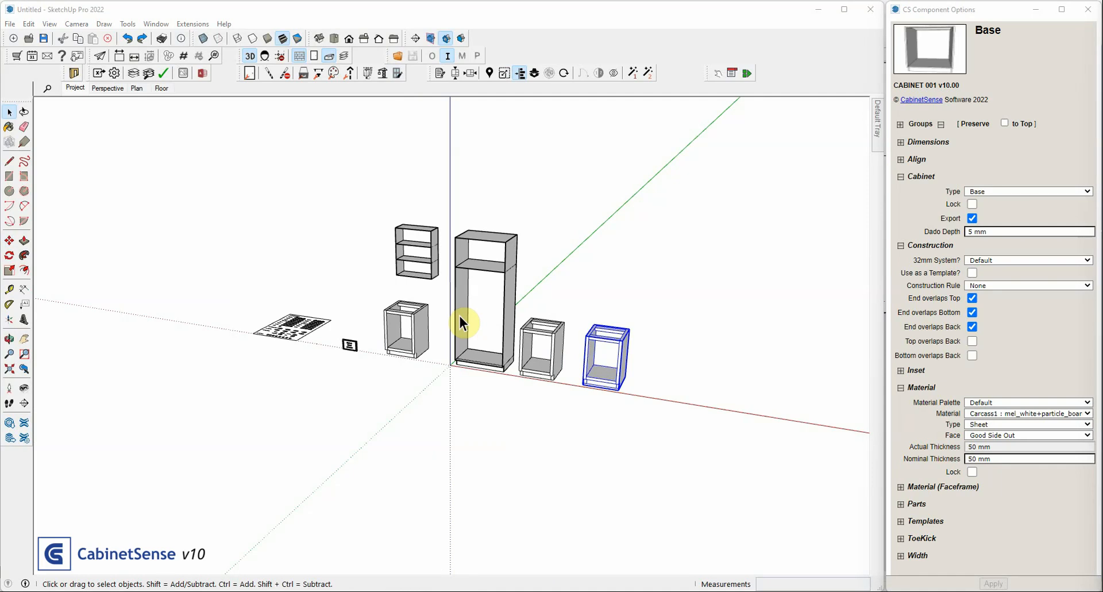
Move the base template cabinet about 2190 mm forward, away from the row of placed cabinets
{"action": "left_click", "coordinate": [414, 328]}
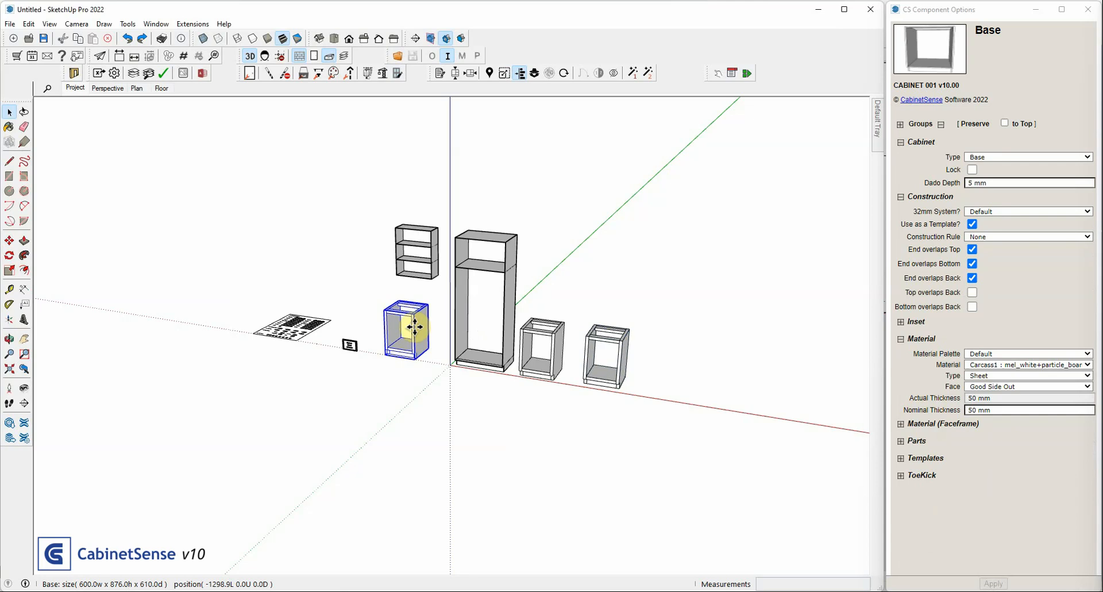
{"action": "left_click", "coordinate": [415, 327]}
{"action": "left_click", "coordinate": [356, 374]}
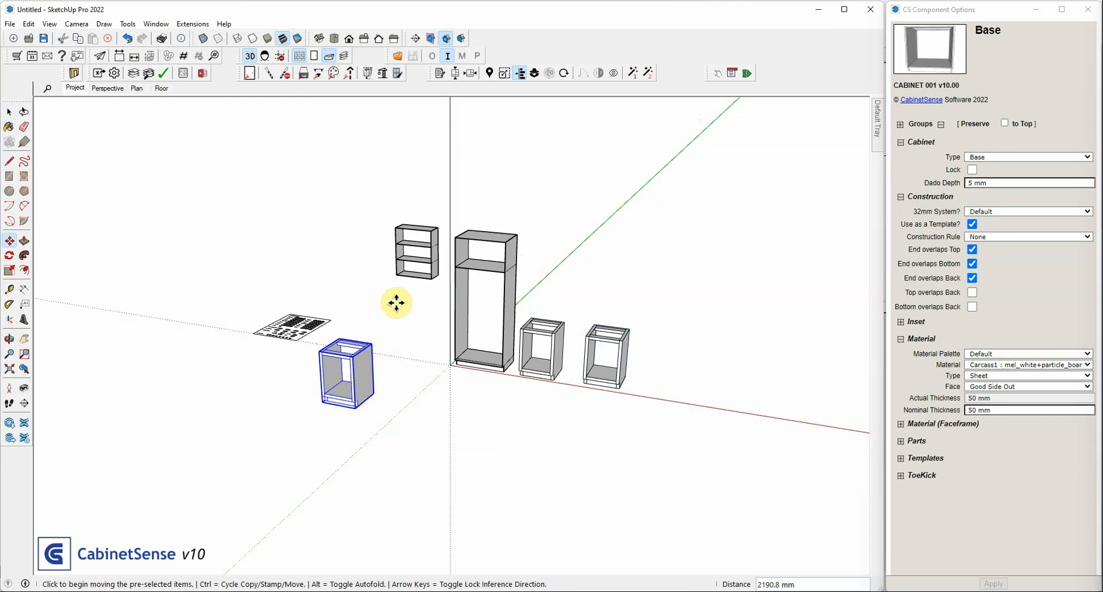
{"action": "key", "text": "space"}
Move the Upper 2D template away from the tall cabinet, closer to the base template, and select the project component
{"action": "left_click", "coordinate": [425, 276]}
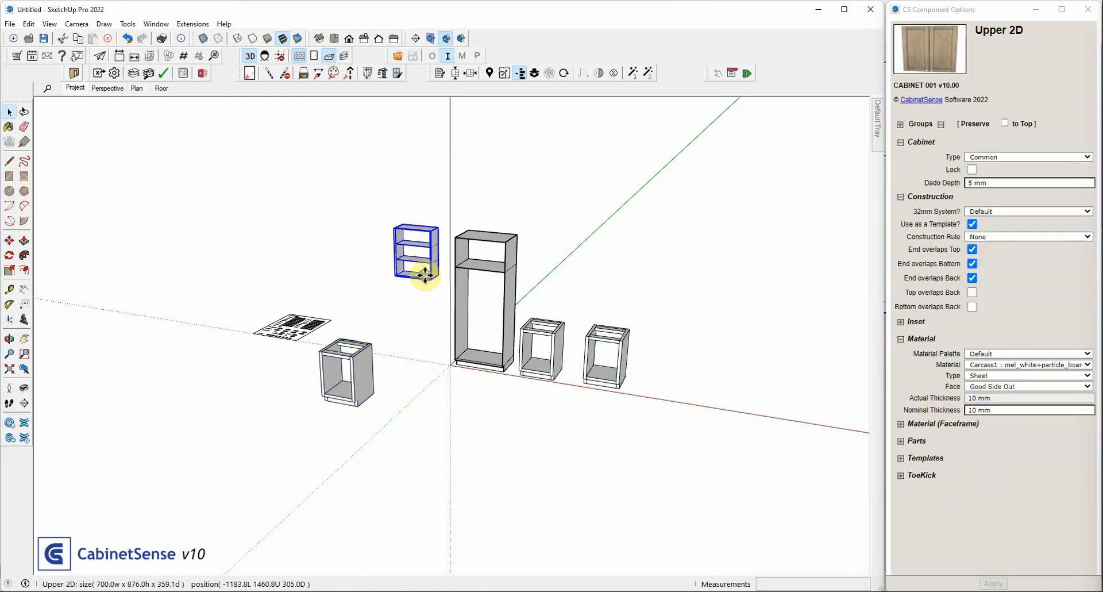
{"action": "left_click", "coordinate": [359, 309]}
{"action": "scroll", "coordinate": [424, 348], "scroll_direction": "down", "scroll_amount": 1}
{"action": "middle_click_drag", "start_coordinate": [424, 348], "coordinate": [426, 389]}
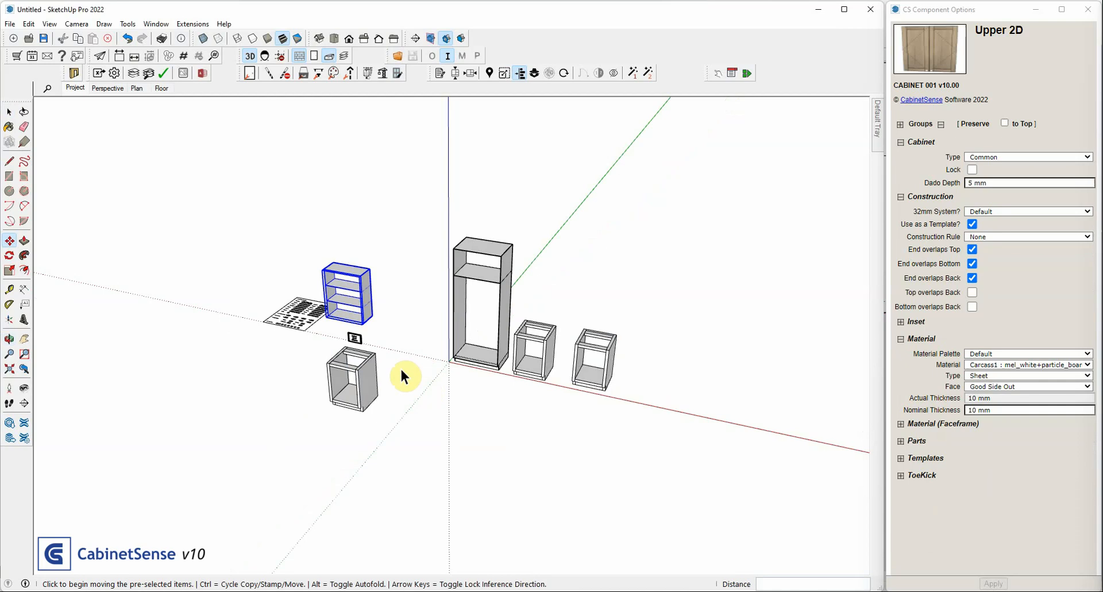
{"action": "left_click", "coordinate": [360, 339]}
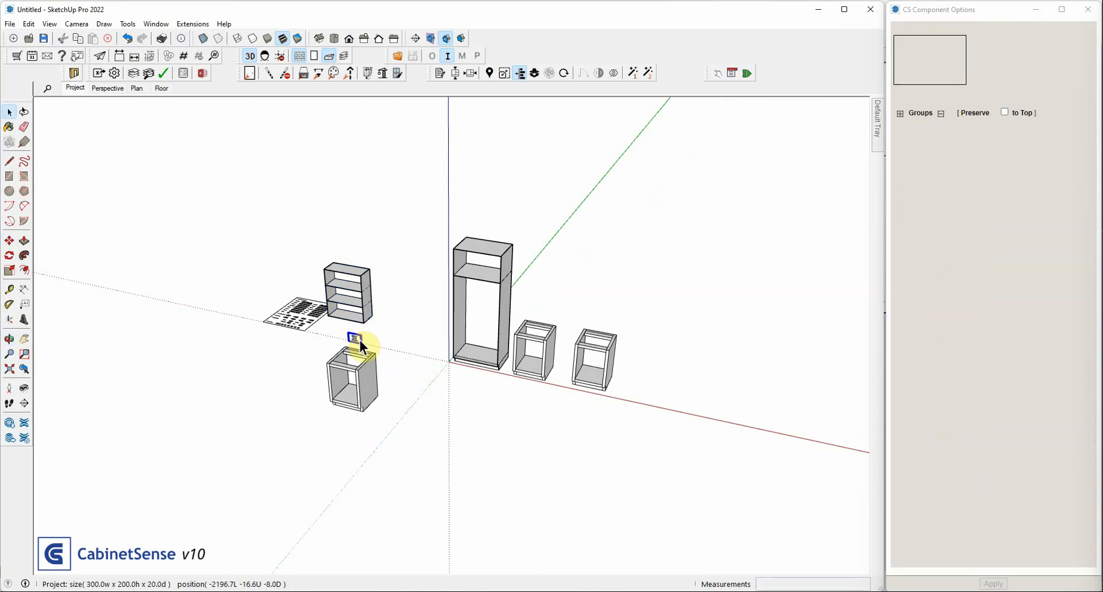